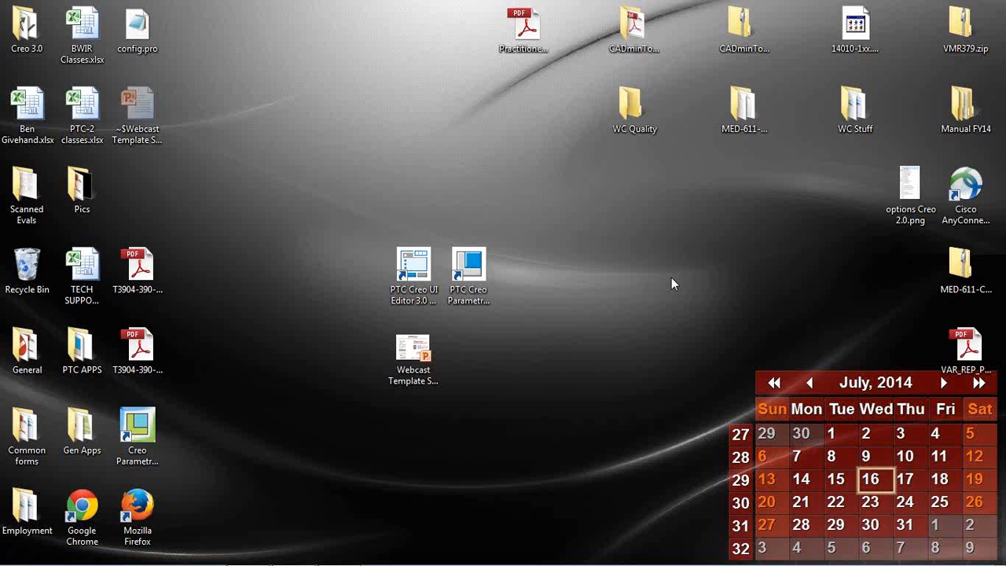
- Launch PTC Creo Parametric 3.0 from the desktop and dismiss its Welcome to Creo window
double_click(478, 271)
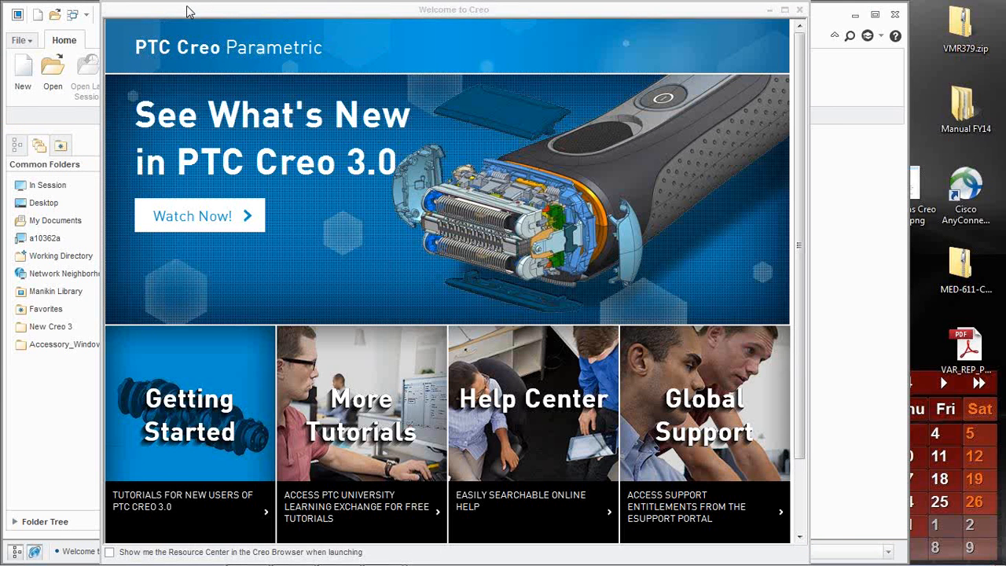
mouse_move(188, 11)
left_mouse_down()
mouse_move(189, 61)
mouse_move(200, 24)
left_mouse_up()
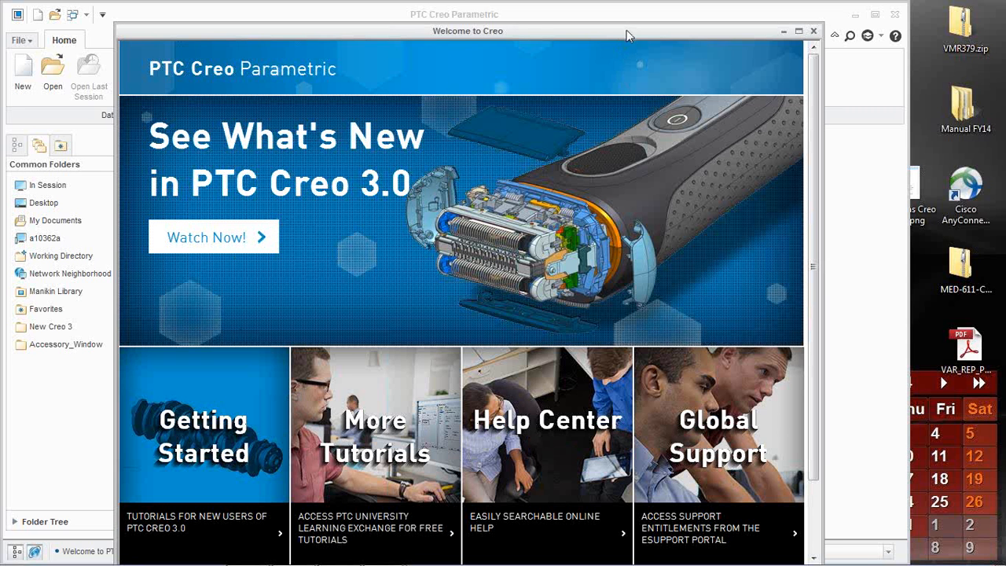
left_click_drag(626, 30, 623, 133)
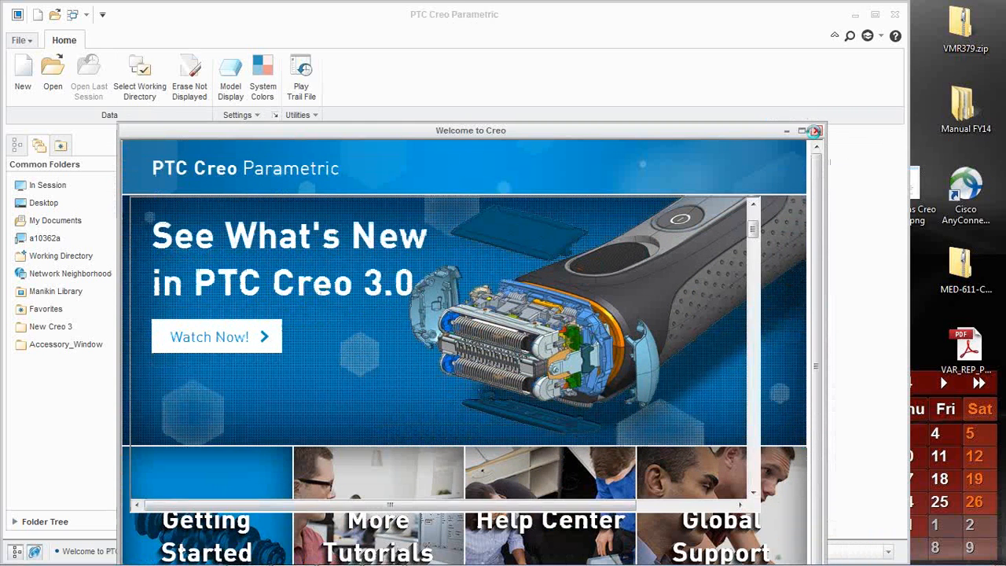
left_click(815, 130)
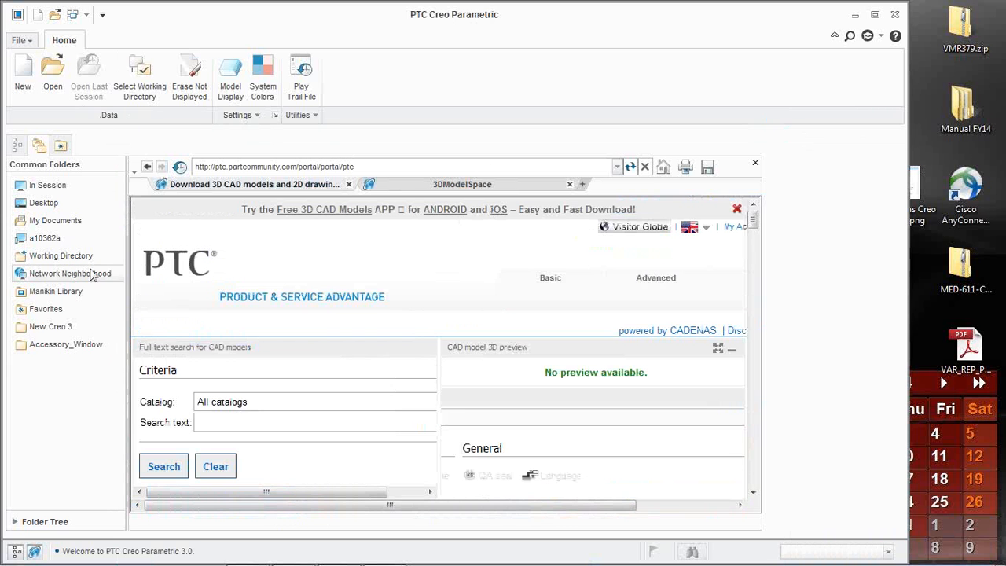
- Open the part display_missing_refs.prt from the New Creo 3 folder
left_click(77, 329)
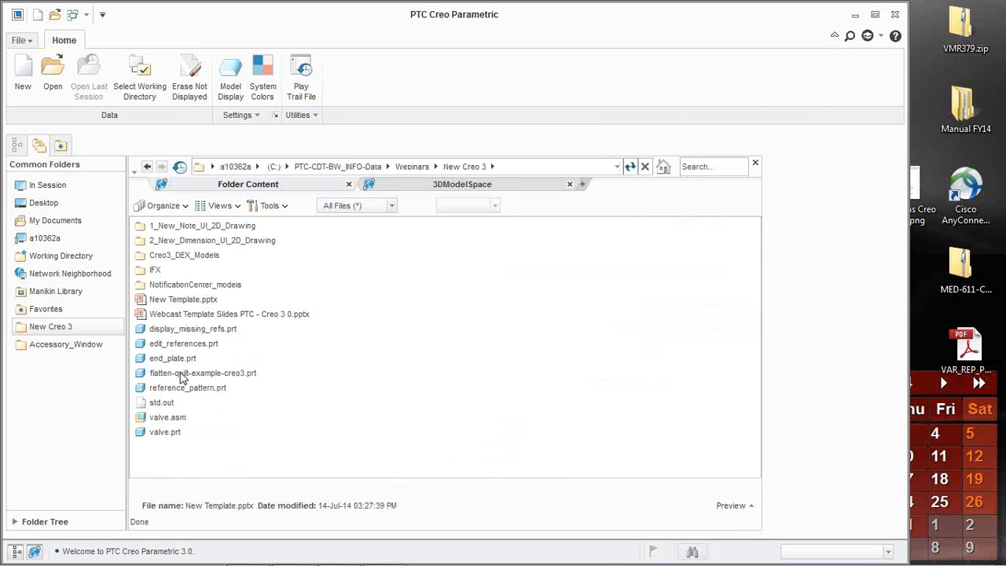
left_click(186, 333)
double_click(187, 333)
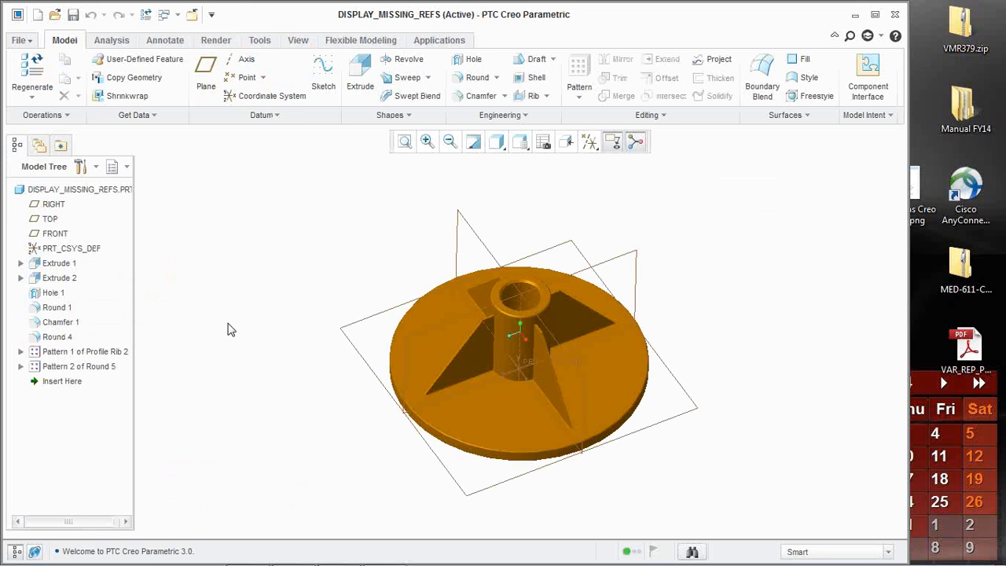
- Open edit_references.prt from the working directory, and switch back to the DISPLAY_MISSING_REFS.PRT window
left_click(54, 14)
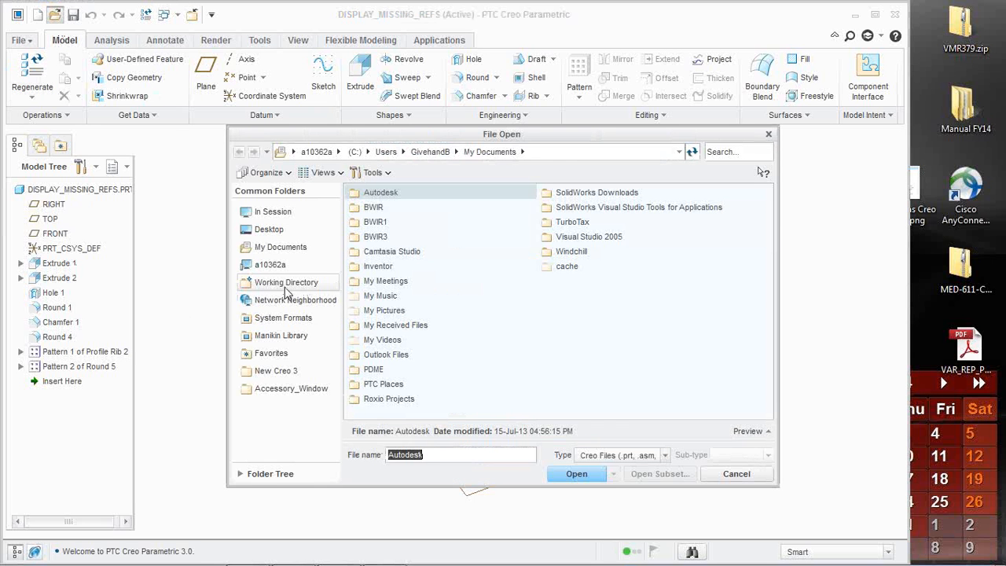
left_click(286, 282)
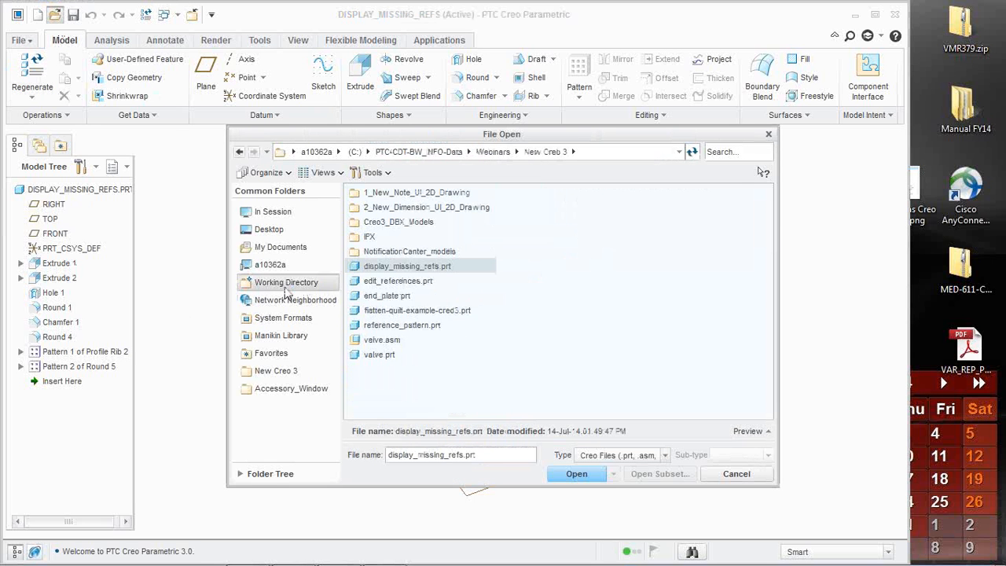
left_click(416, 281)
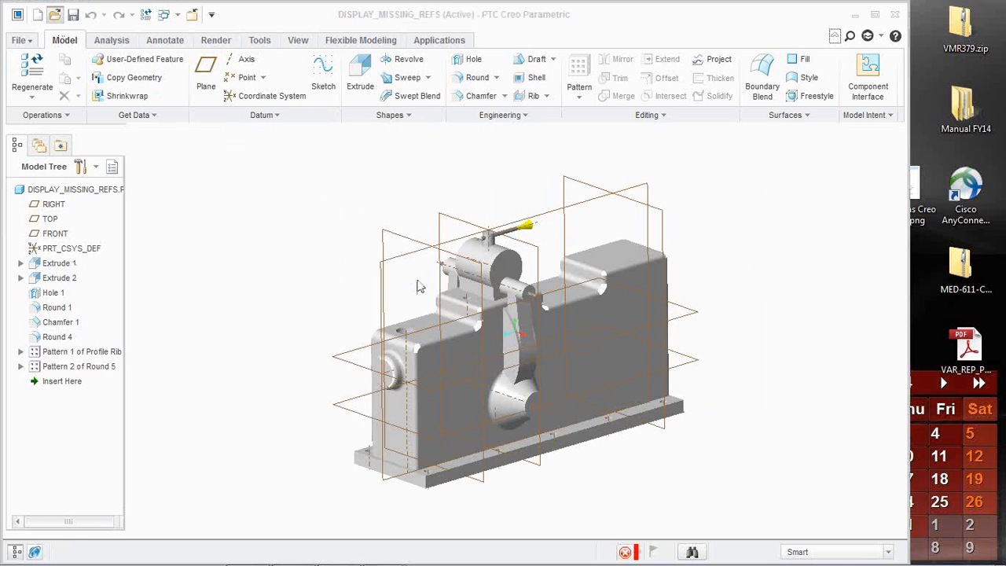
left_click(165, 15)
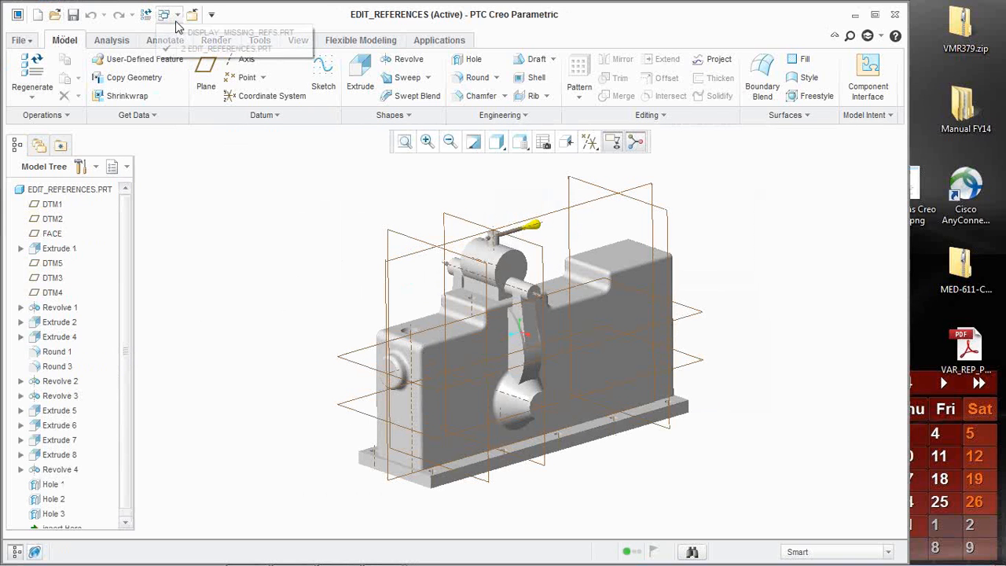
left_click(196, 35)
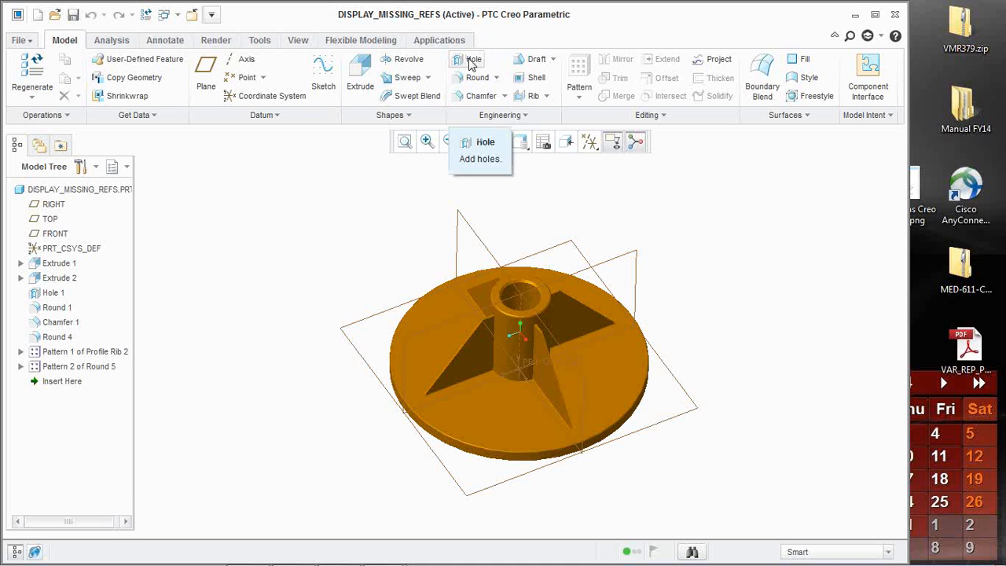
- Select the central hole of the flanged part and examine the commands in its shortcut menu
right_click(416, 76)
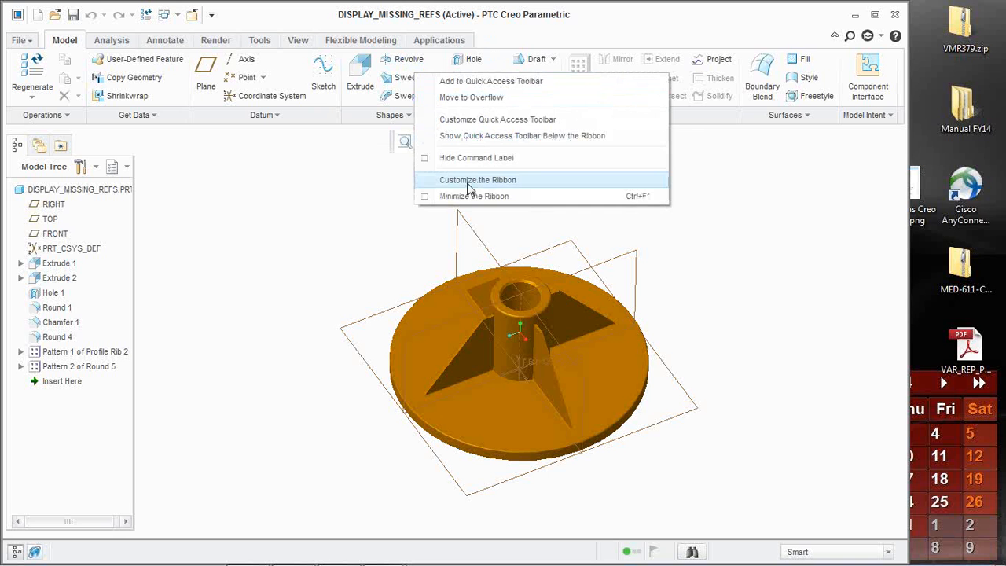
left_click(286, 182)
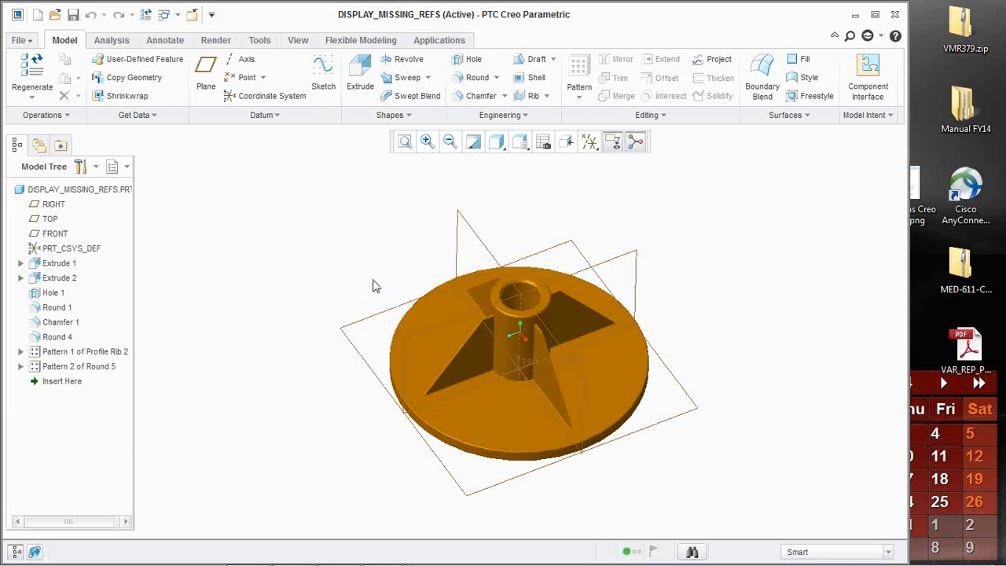
scroll(397, 302, "up", 2)
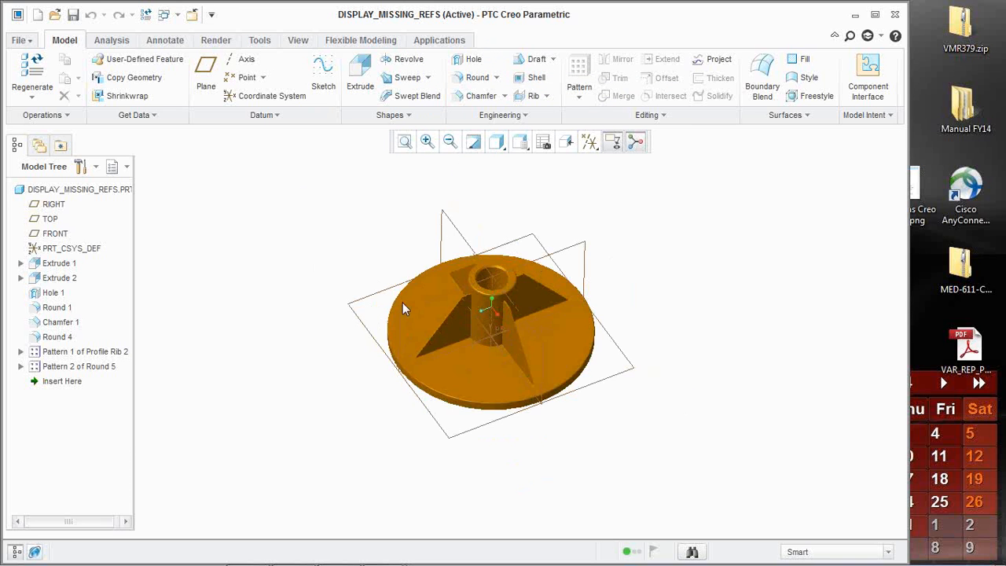
left_click(483, 279)
scroll(484, 282, "down", 3)
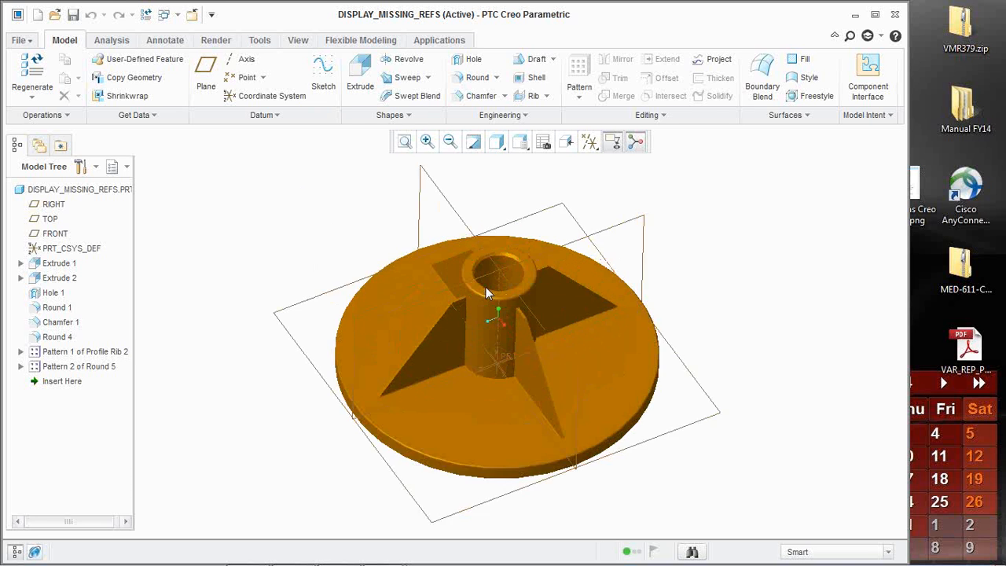
right_click(438, 255)
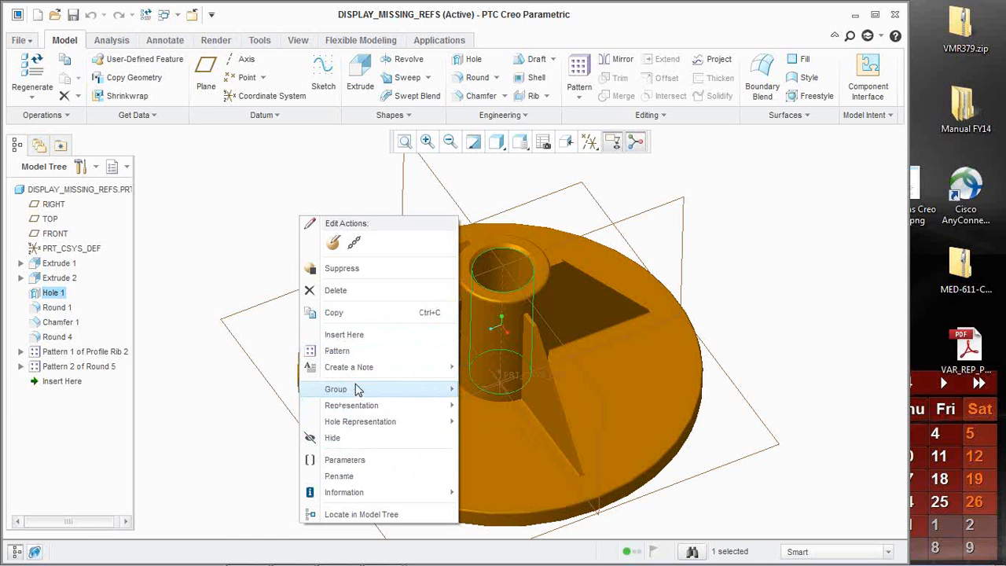
left_click(156, 194)
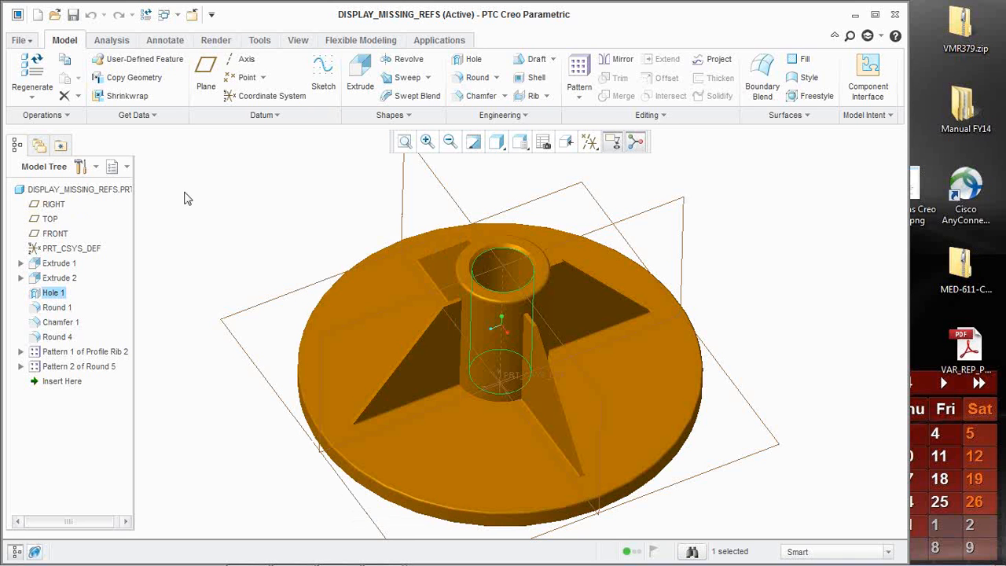
- Examine the Primary commands in the shortcut menu customization for Features and leave the options without changes
right_click(367, 80)
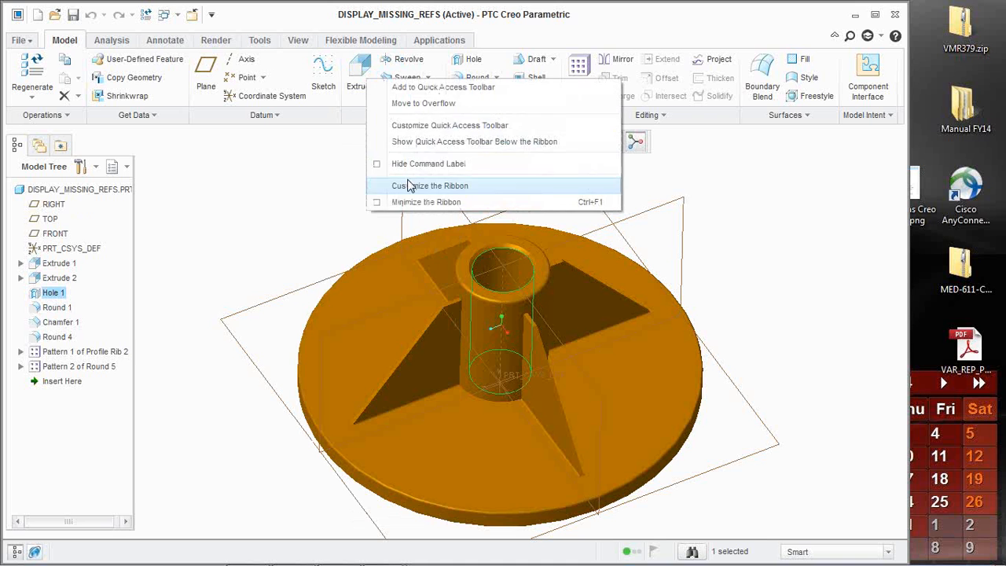
left_click(410, 186)
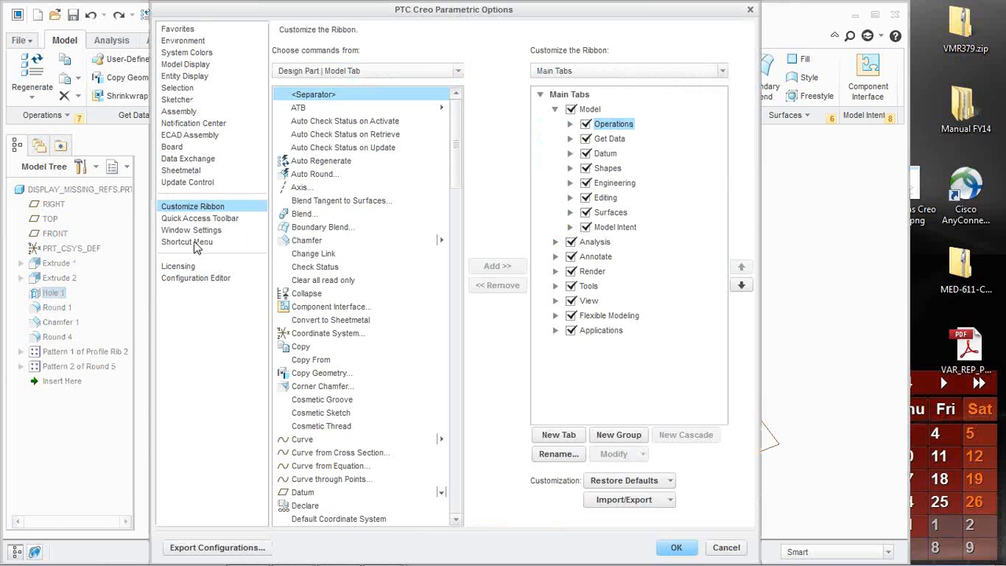
left_click(196, 242)
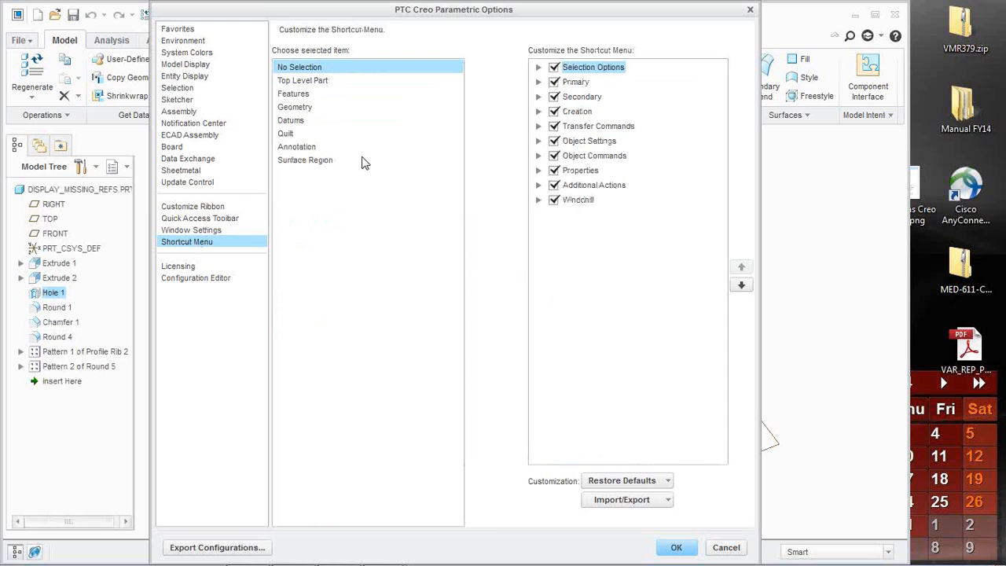
left_click(303, 95)
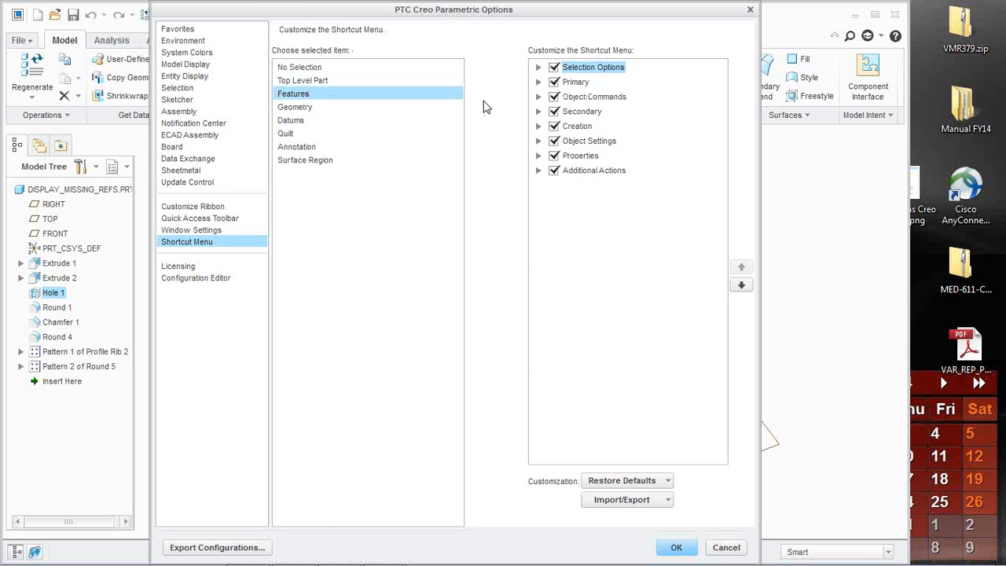
left_click(538, 81)
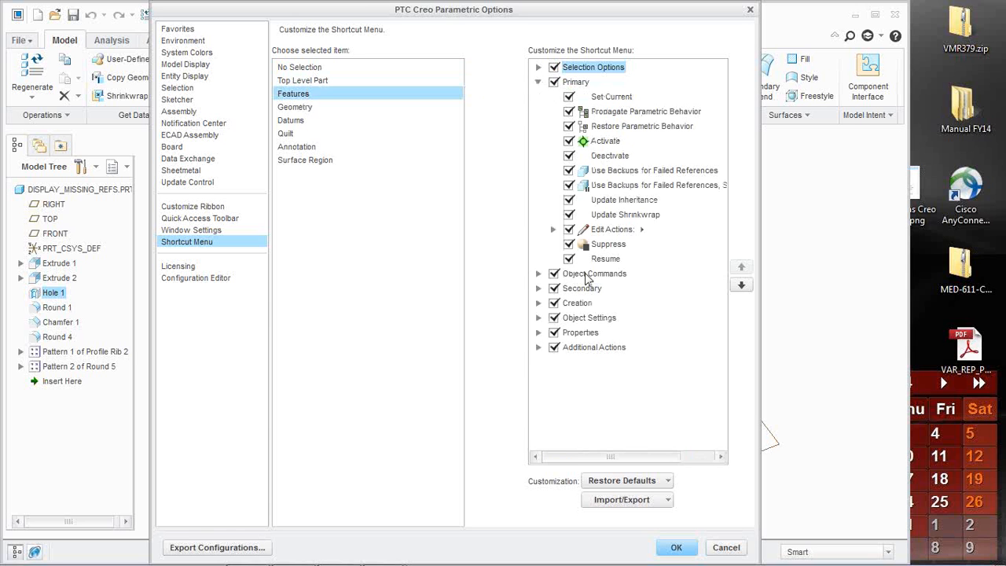
left_click(726, 548)
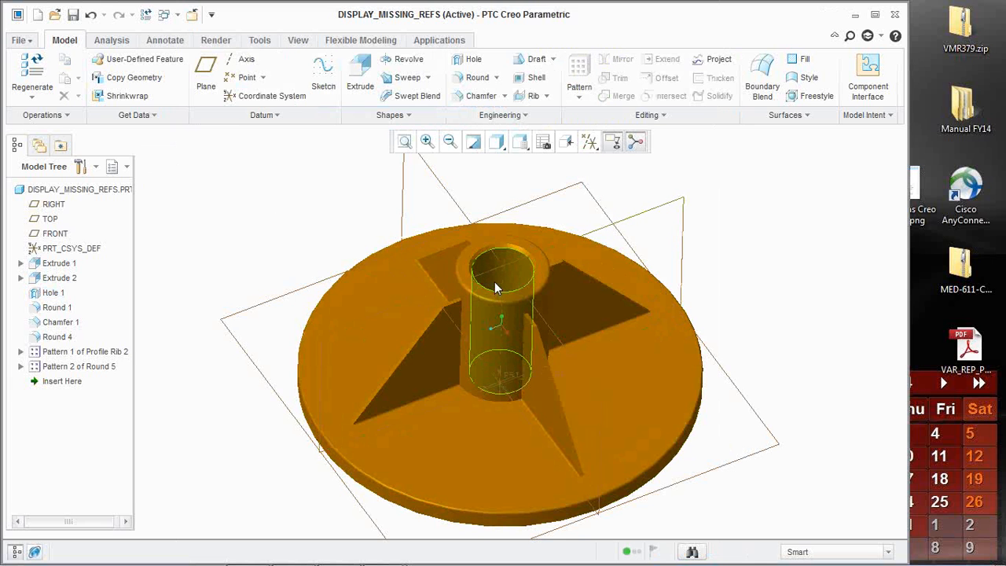
- Reselect the central hole and review its shortcut menu down to Locate in Model Tree
left_click(494, 282)
right_click(301, 191)
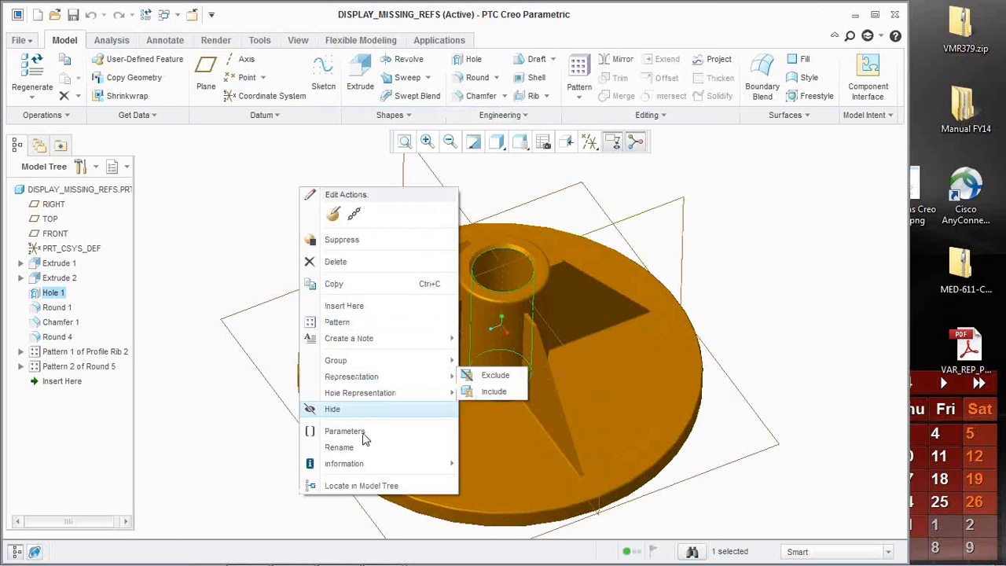
mouse_move(374, 465)
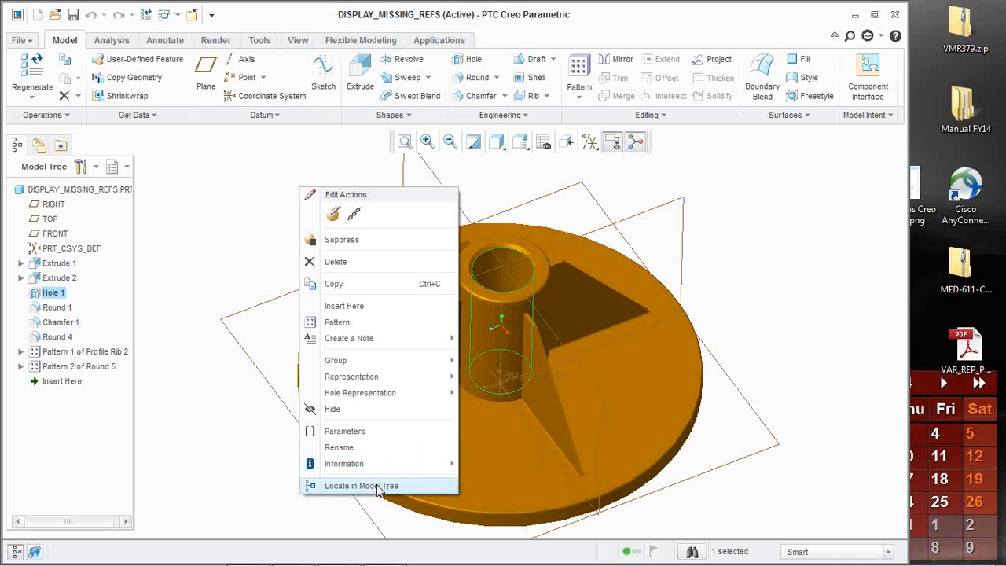
left_click(271, 242)
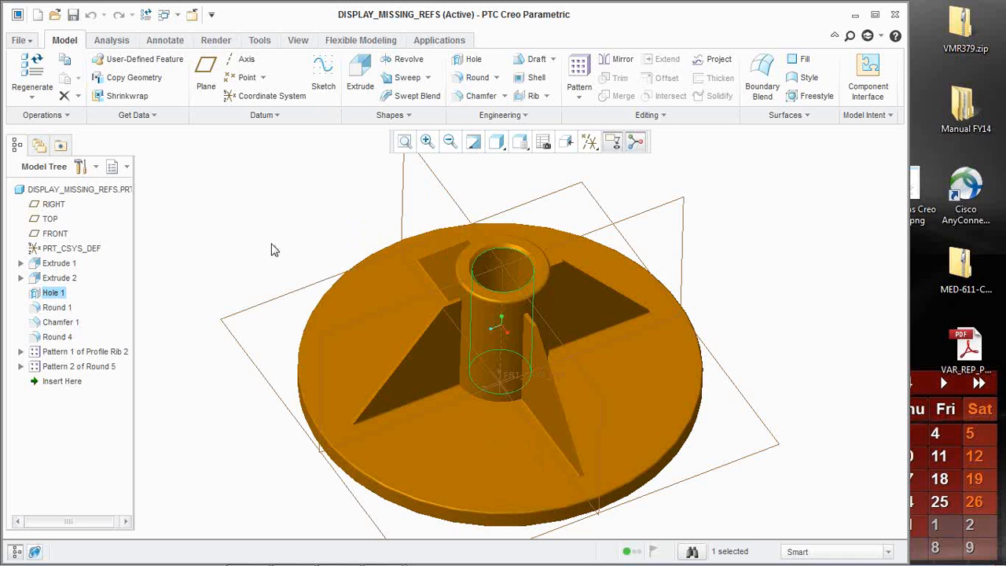
- Review the Features shortcut menu customization from Selection Options through Properties down to Information, accept it, and check the selected hole's shortcut menu
right_click(363, 81)
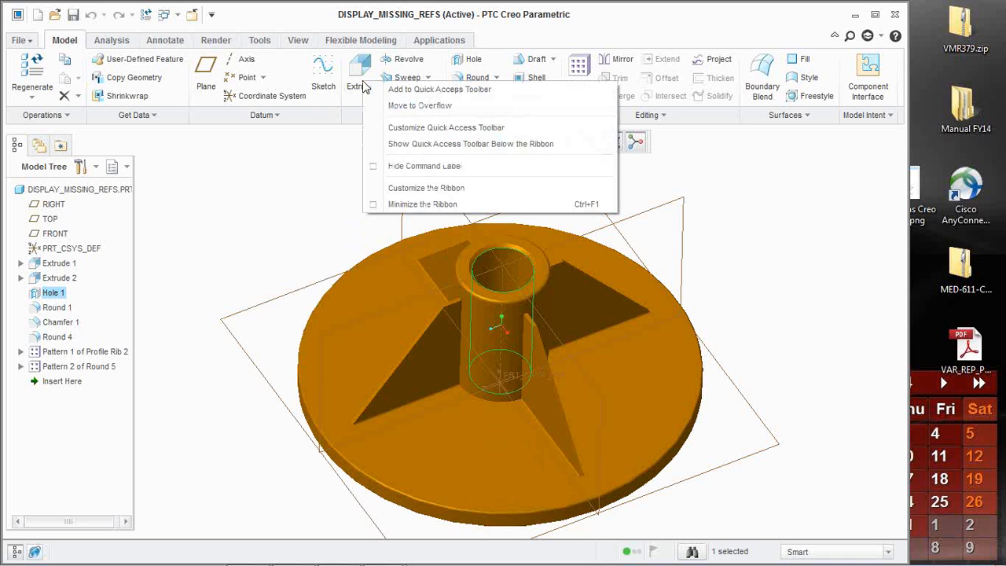
left_click(409, 188)
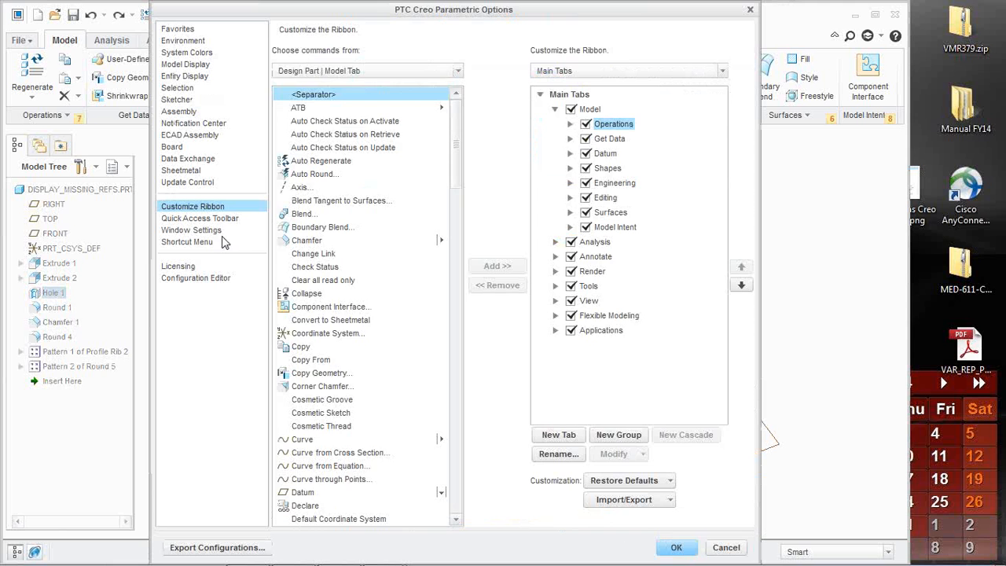
left_click(226, 241)
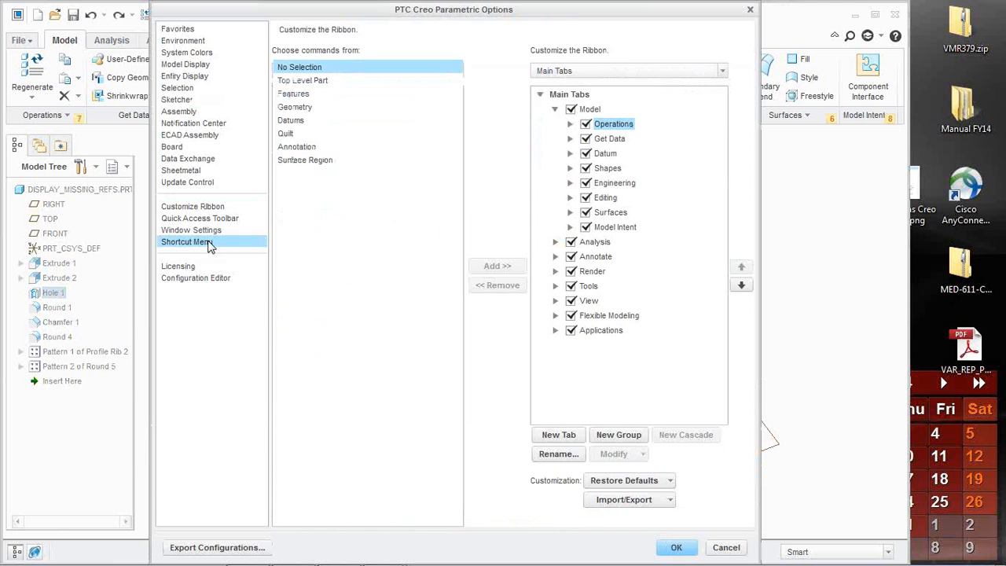
left_click(306, 96)
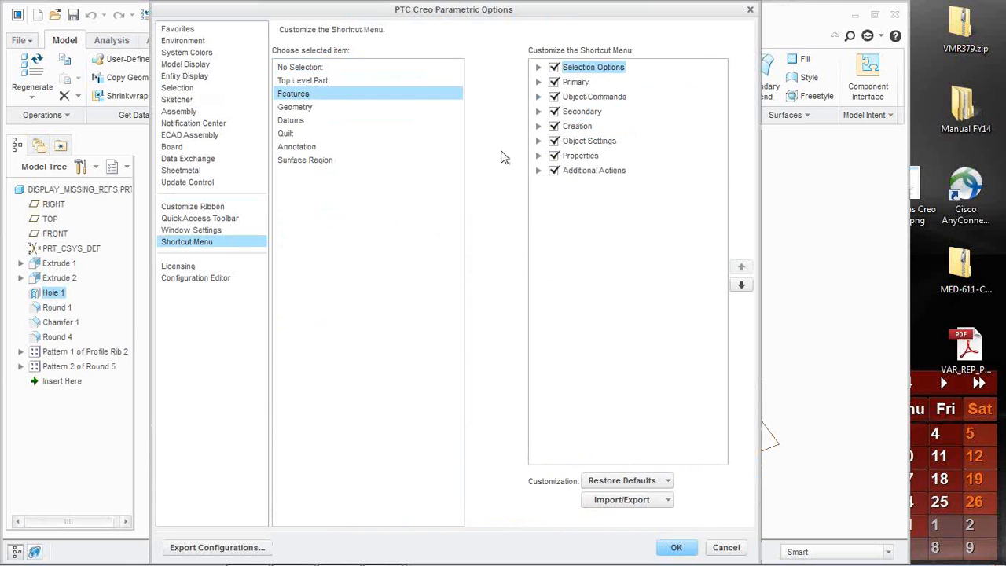
left_click(537, 82)
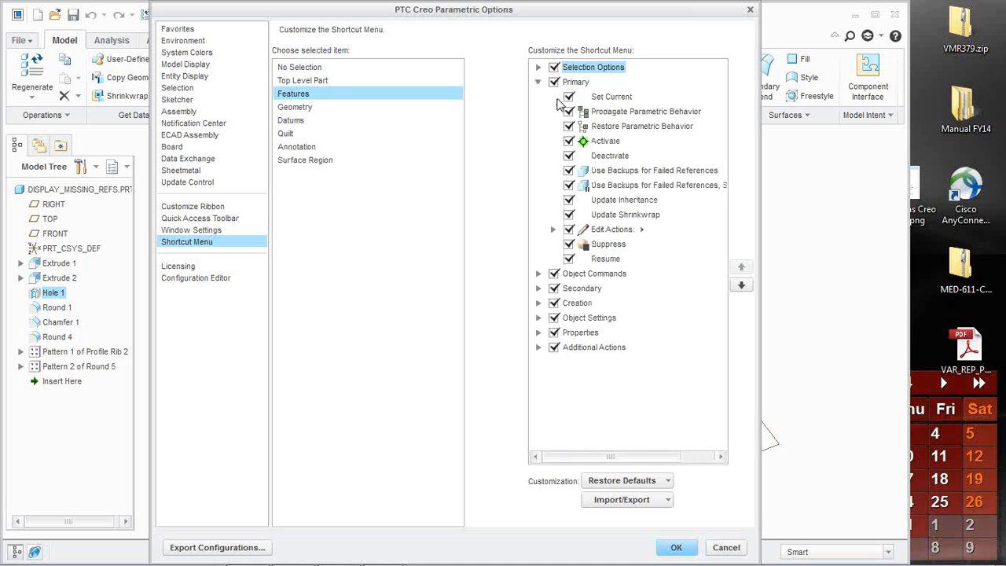
left_click(538, 67)
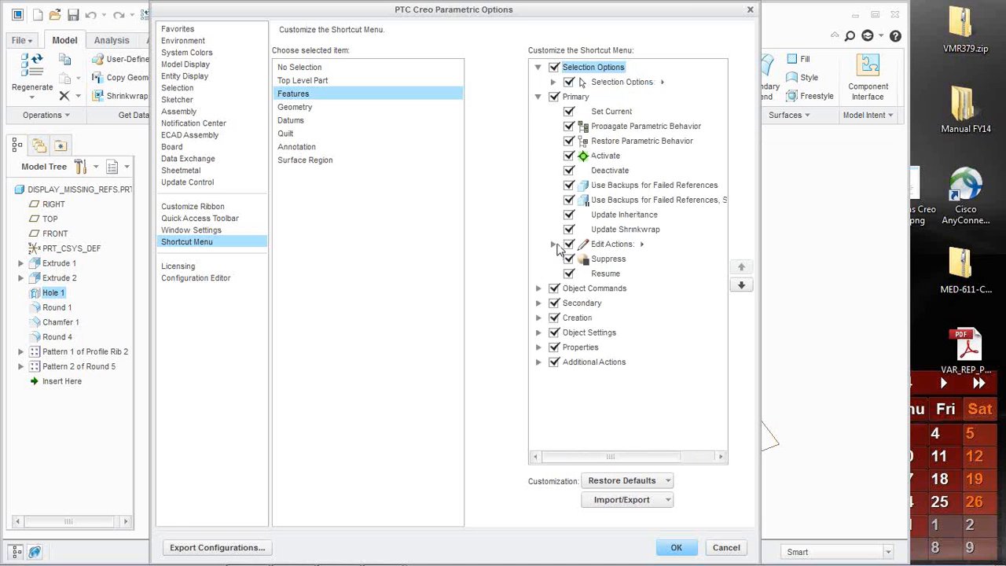
left_click(552, 245)
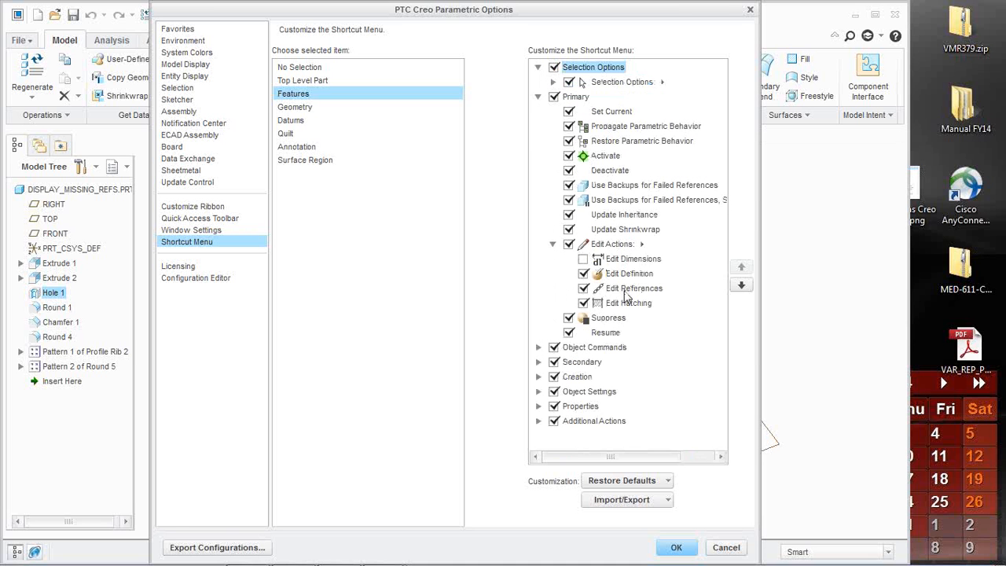
left_click(538, 421)
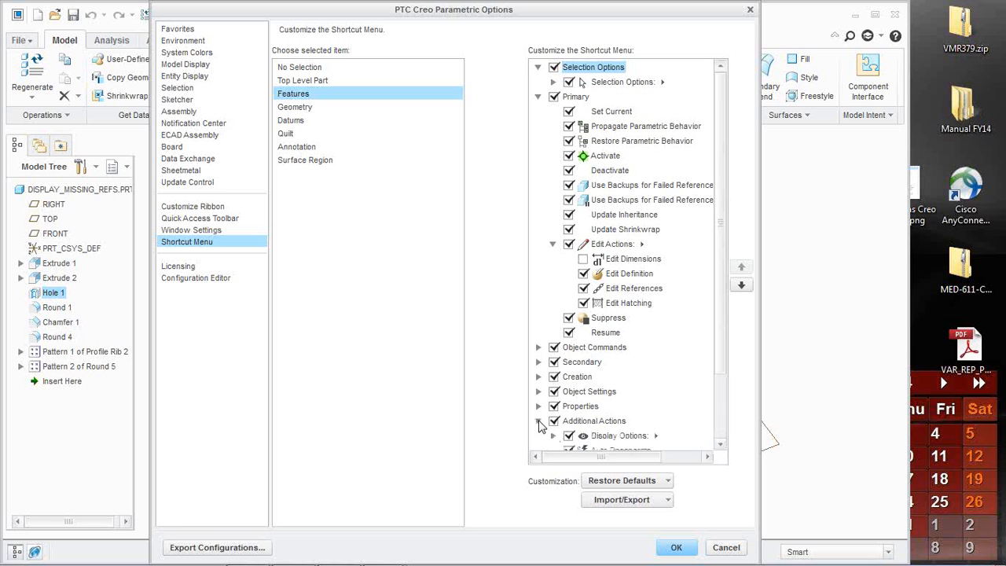
scroll(615, 393, "down", 2)
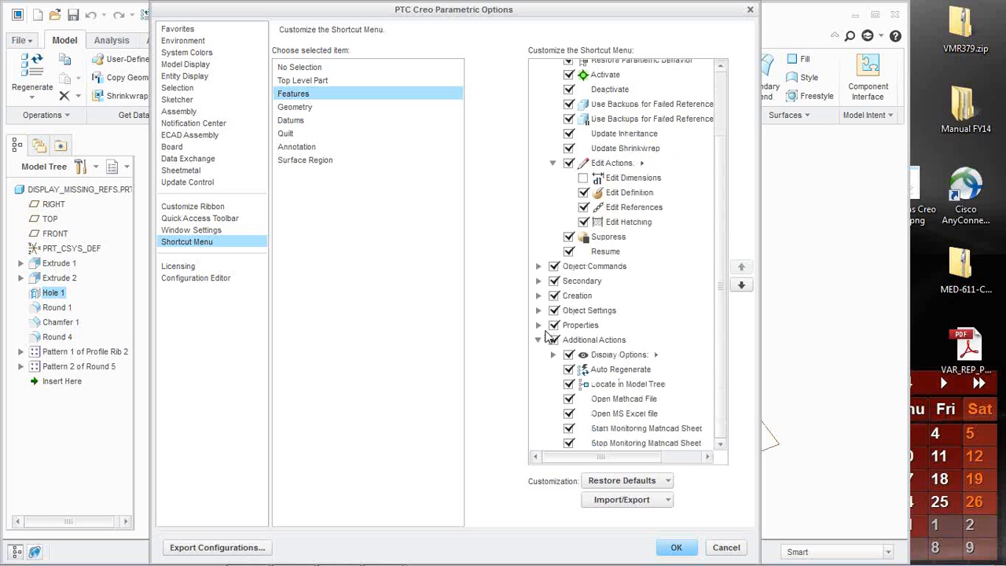
left_click(539, 325)
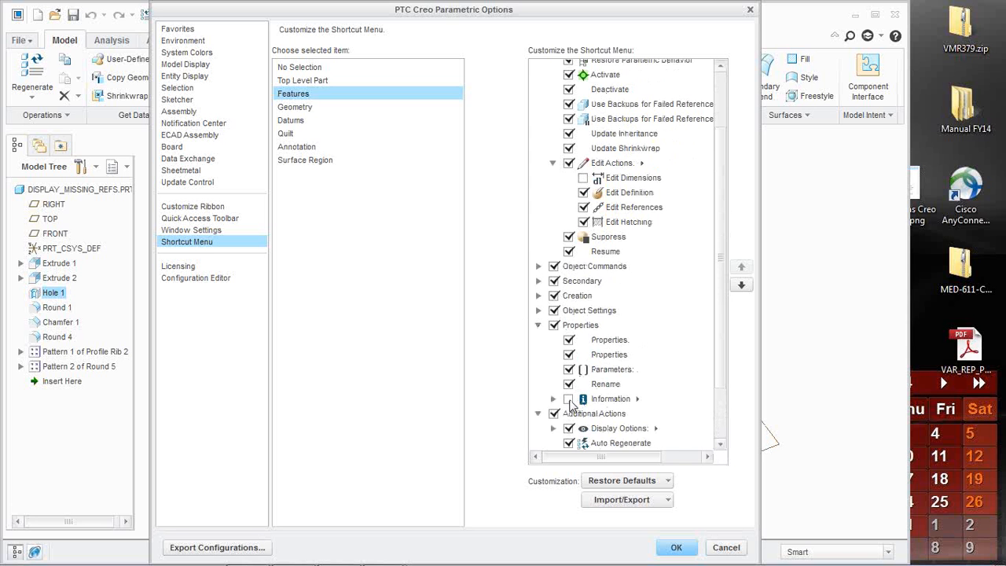
left_click(675, 547)
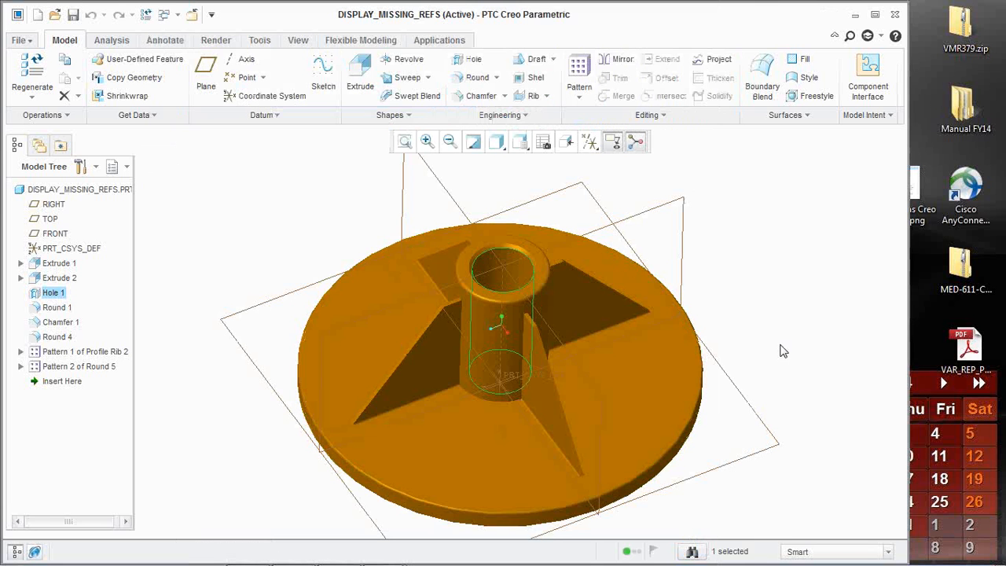
right_click(280, 202)
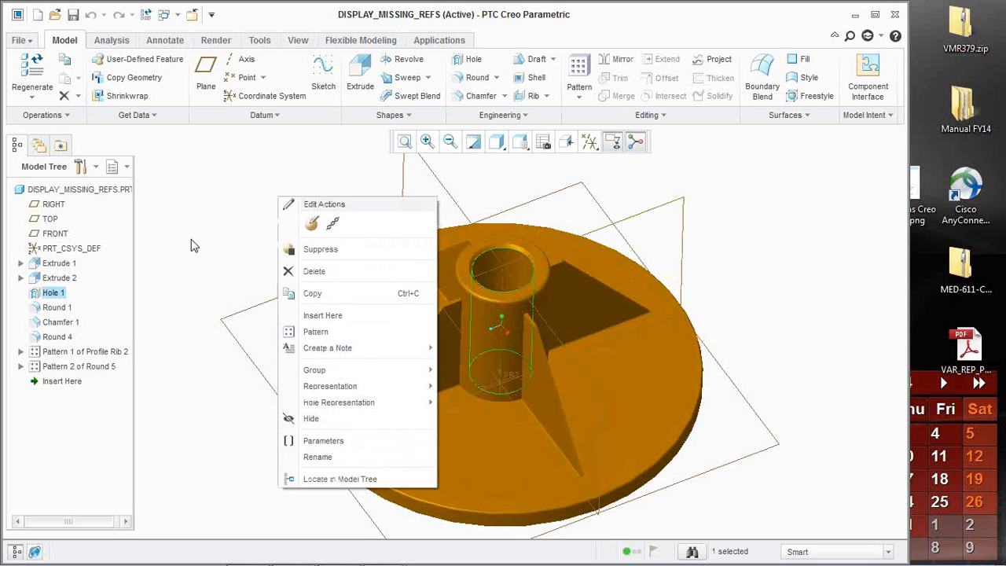
- Enable the Information command under Properties in the shortcut menu customization for Features
right_click(286, 94)
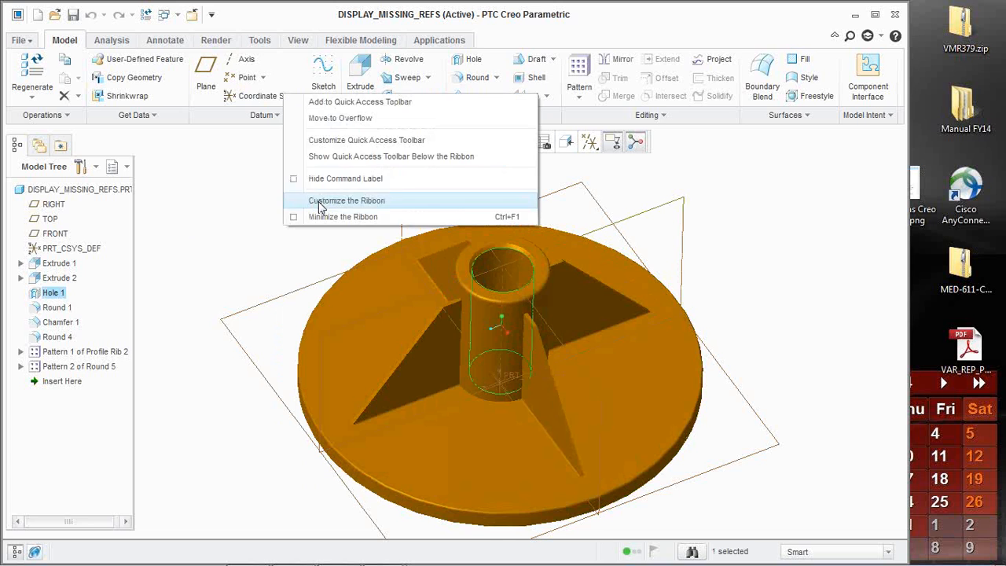
left_click(316, 199)
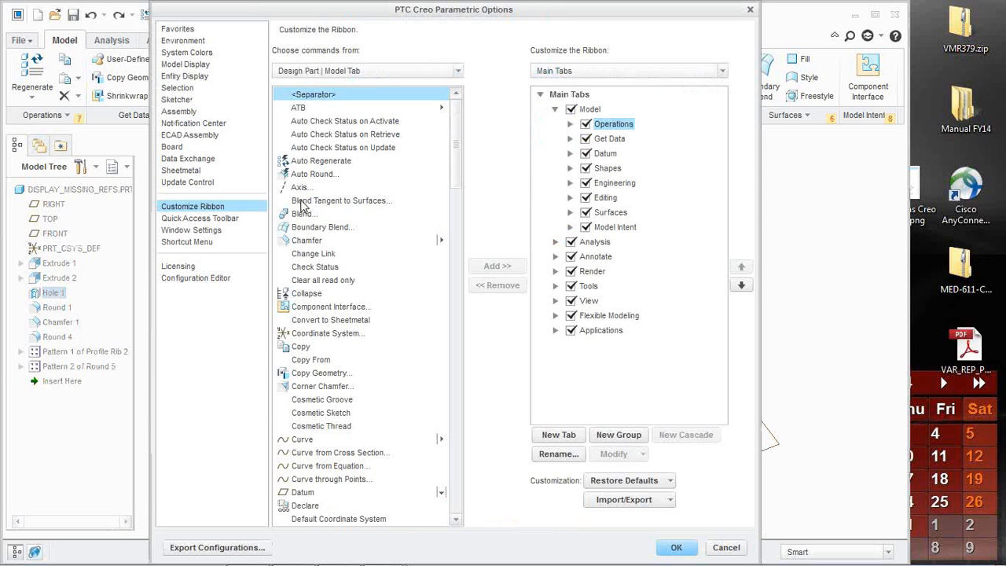
left_click(203, 241)
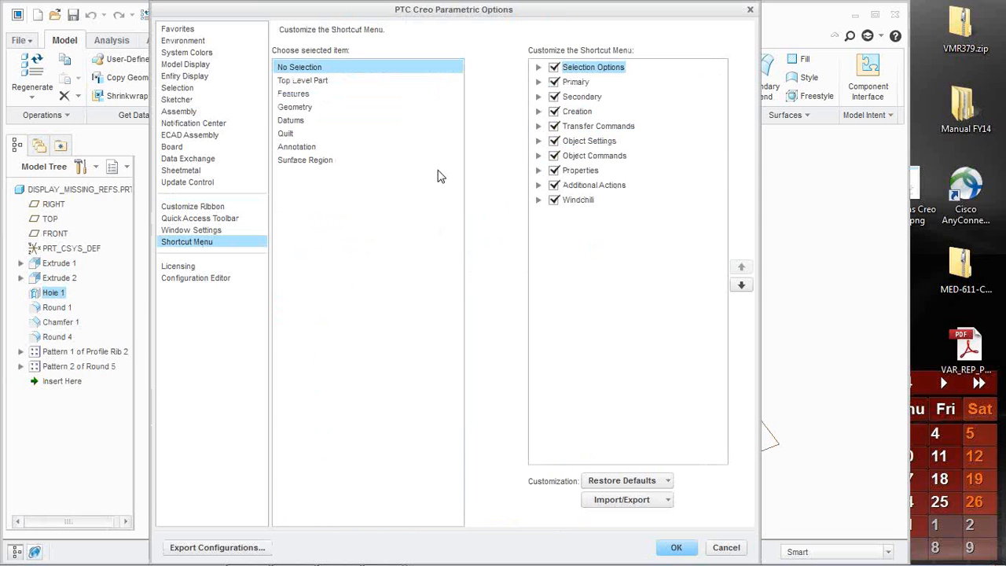
left_click(305, 94)
left_click(538, 156)
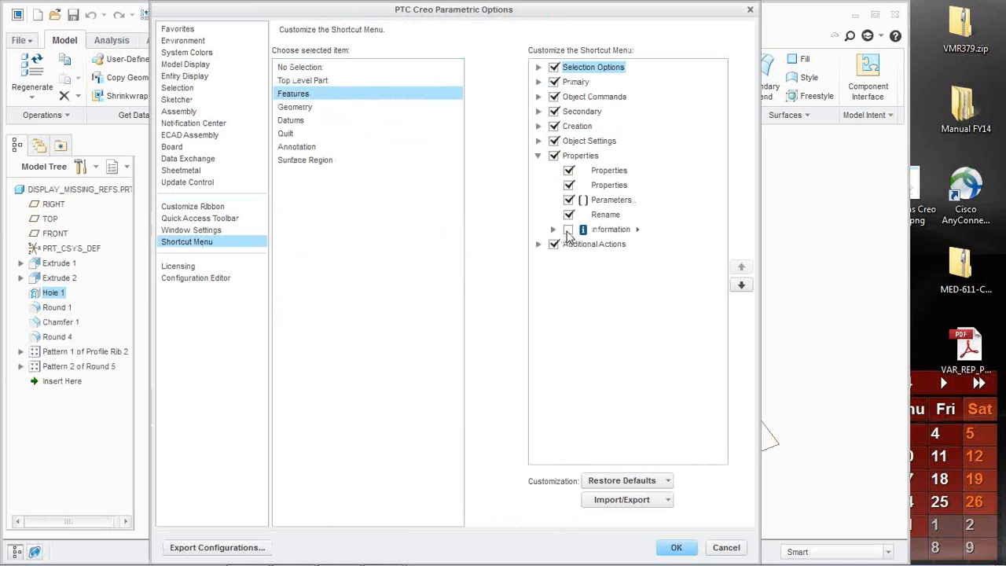
left_click(568, 229)
- Select the Properties group, collapse the expanded command groups, and accept the shortcut menu customization
left_click(582, 156)
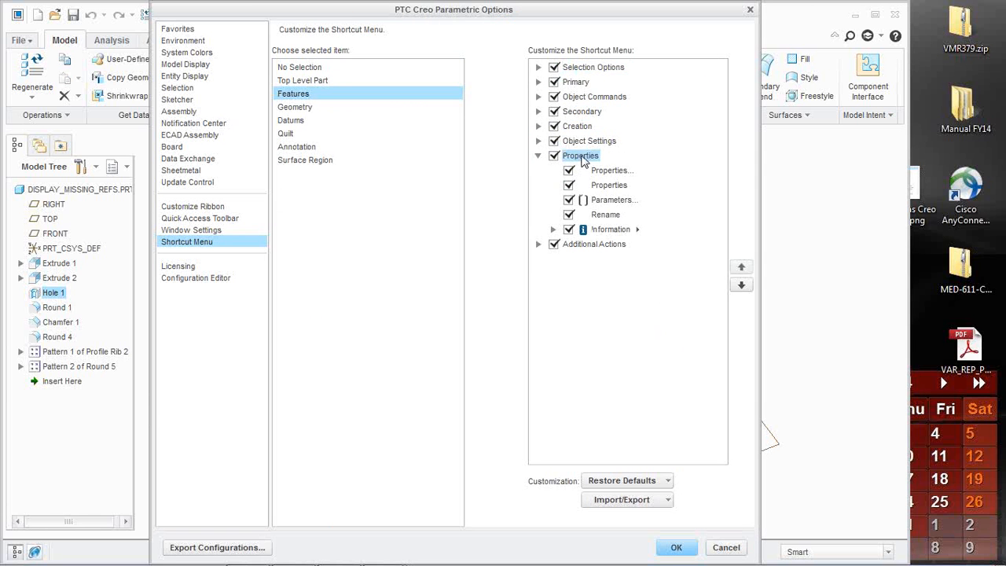
left_click_drag(581, 157, 537, 88)
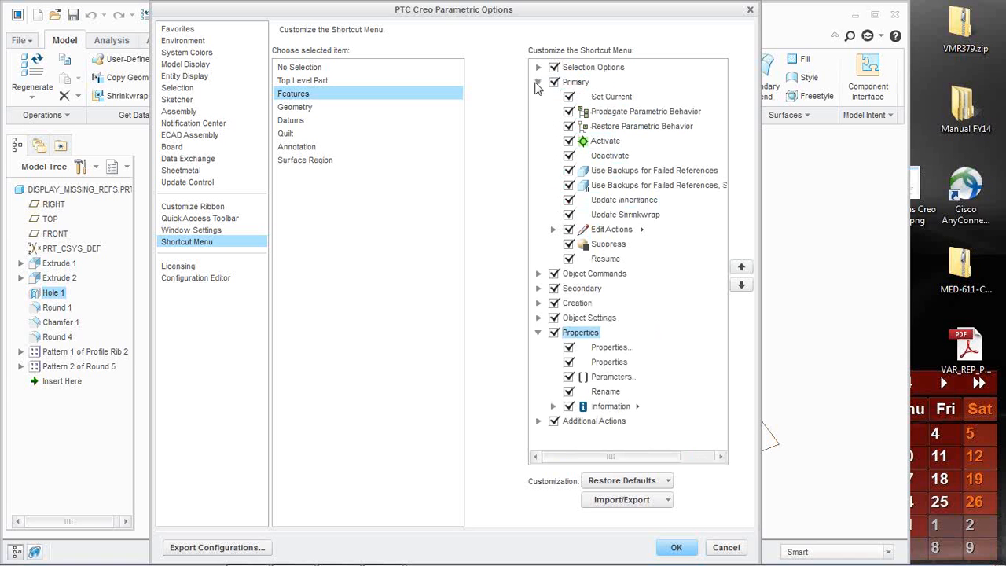
left_click(538, 83)
left_click(538, 156)
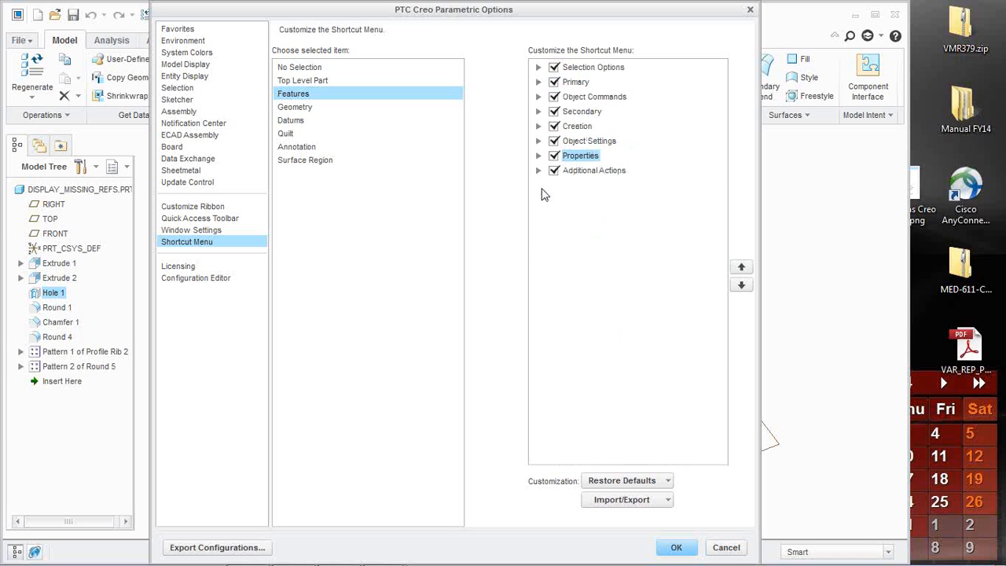
left_click(674, 547)
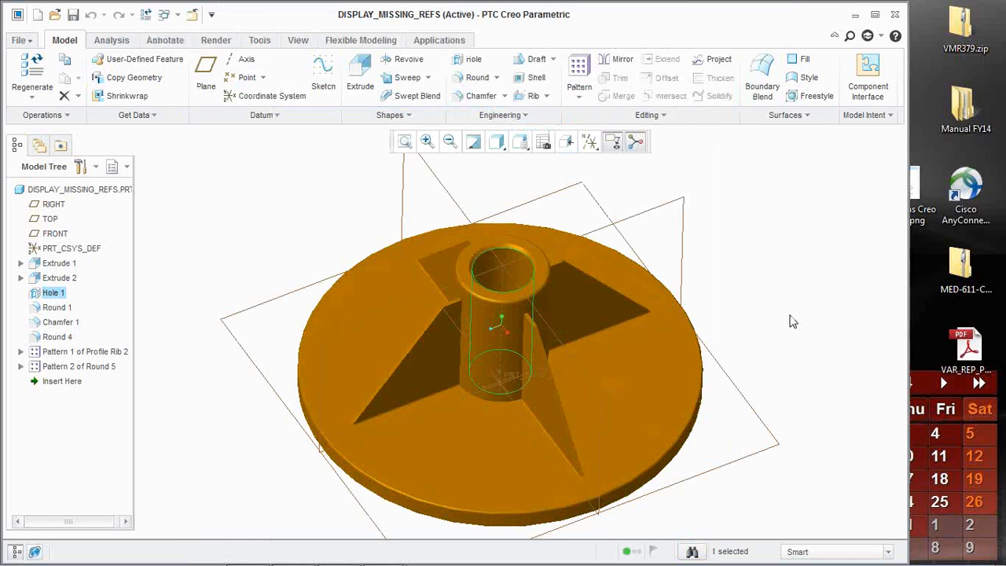
left_click(792, 321)
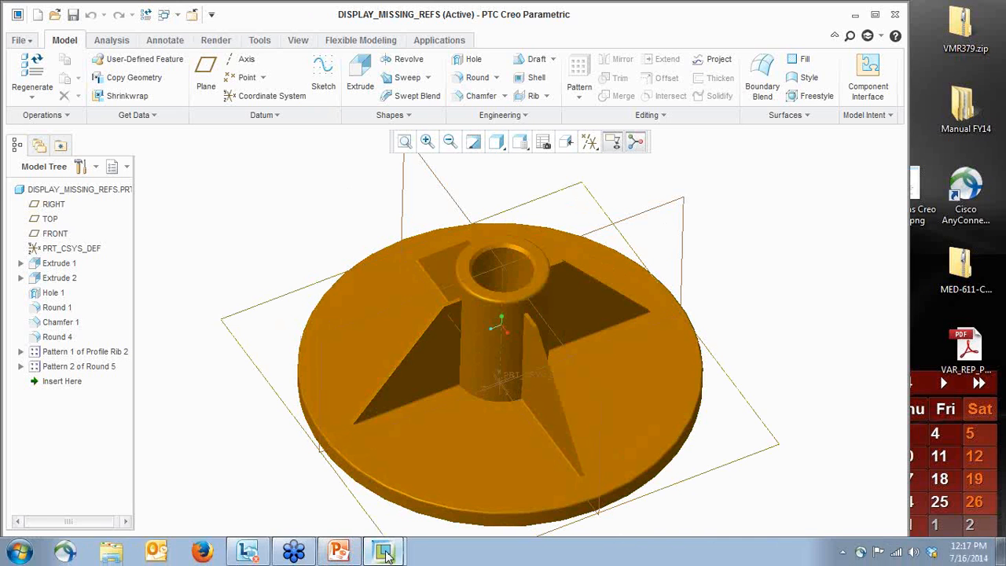
- Switch to the EDIT_REFERENCES.PRT window and back to the DISPLAY_MISSING_REFS.PRT window
left_click(383, 552)
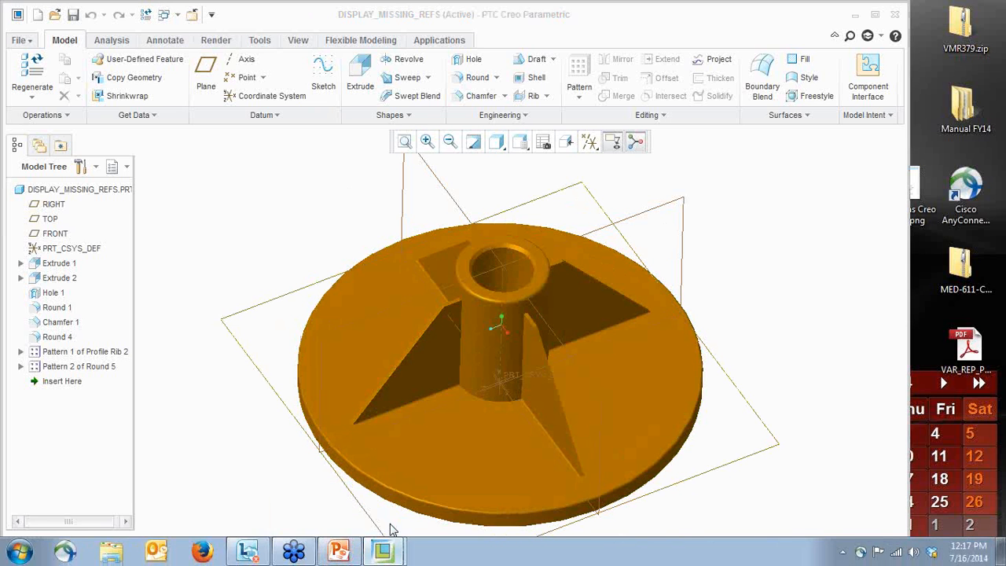
left_click(165, 14)
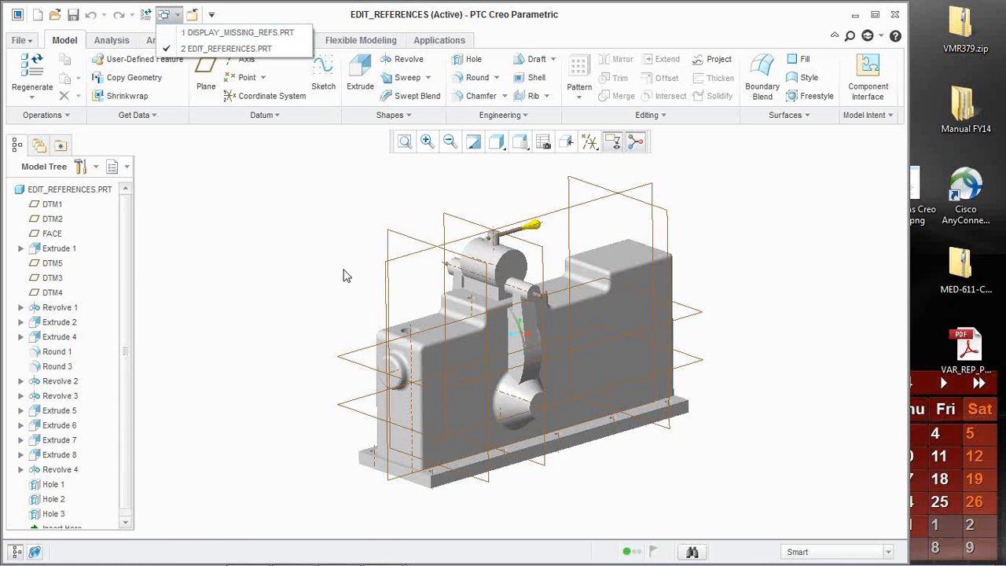
left_click(383, 552)
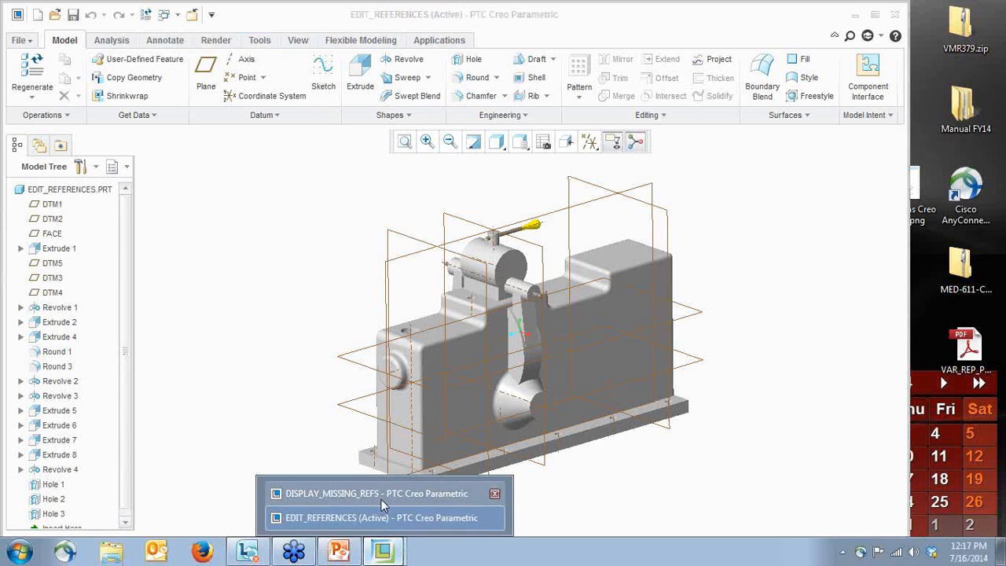
left_click(381, 499)
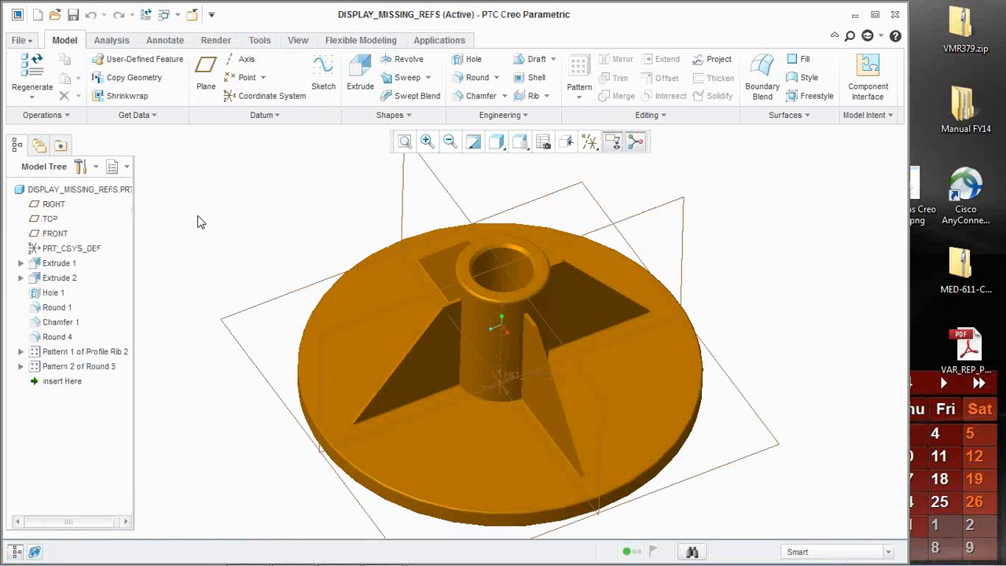
left_click(178, 16)
left_click(245, 161)
- Bring up the EDIT_REFERENCES.PRT window and shift it down to expose the part window behind it
mouse_move(345, 562)
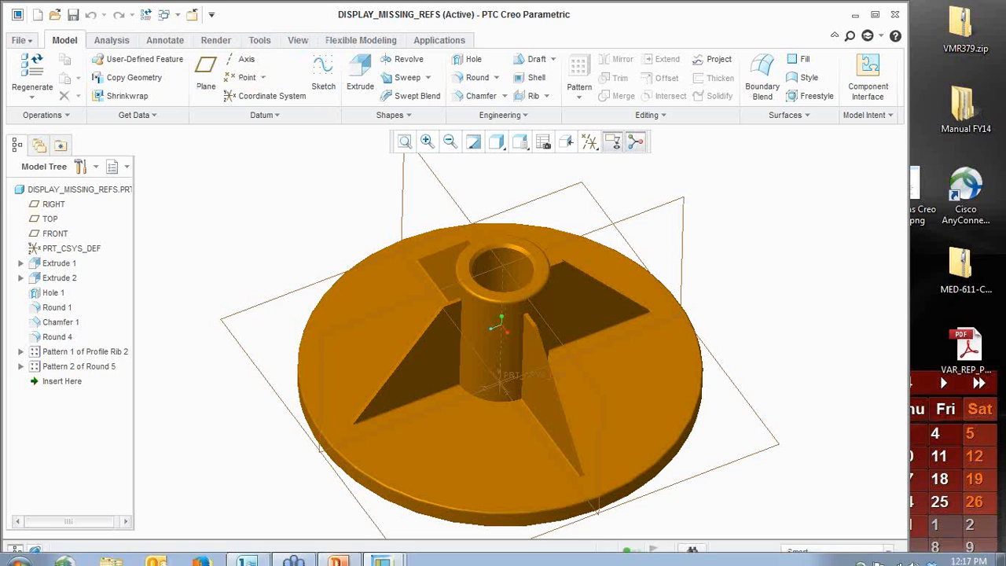
left_click(382, 551)
left_click(362, 447)
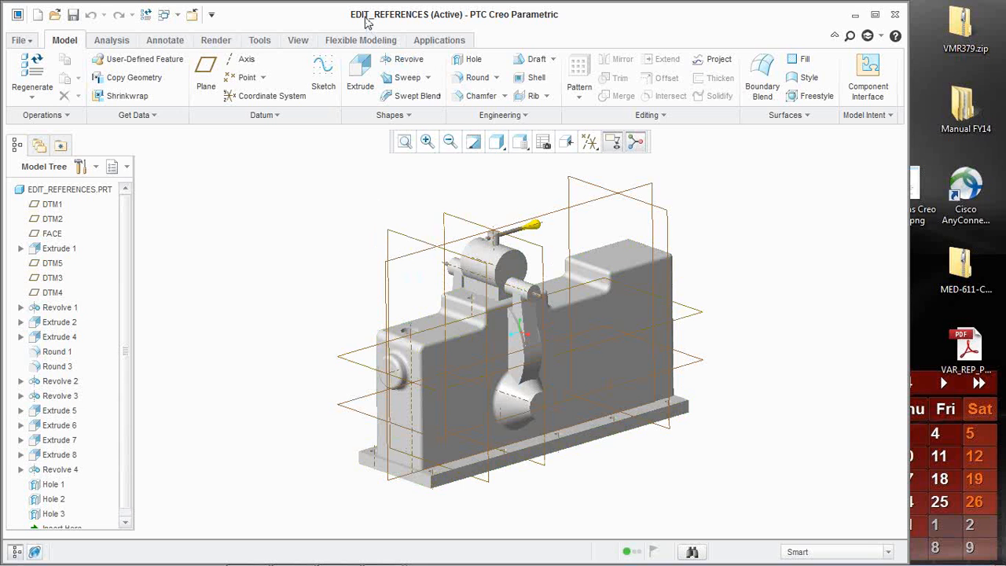
mouse_move(364, 22)
left_mouse_down()
mouse_move(456, 138)
mouse_move(364, 82)
mouse_move(365, 44)
left_mouse_up()
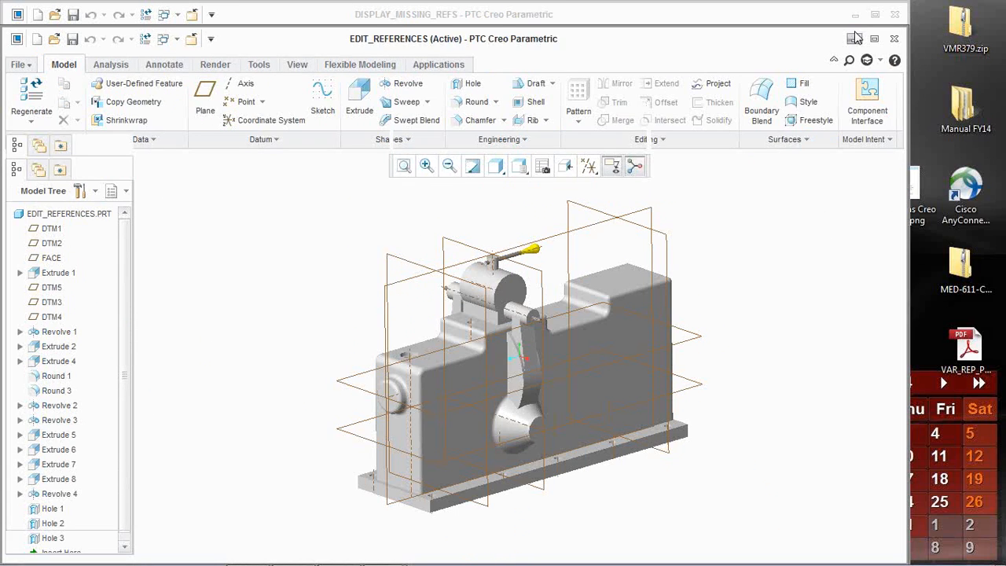
- Minimize both part windows and move the PTC Creo UI Editor 3.0 desktop shortcut beside the Webcast Template file
left_click(854, 40)
left_click(855, 14)
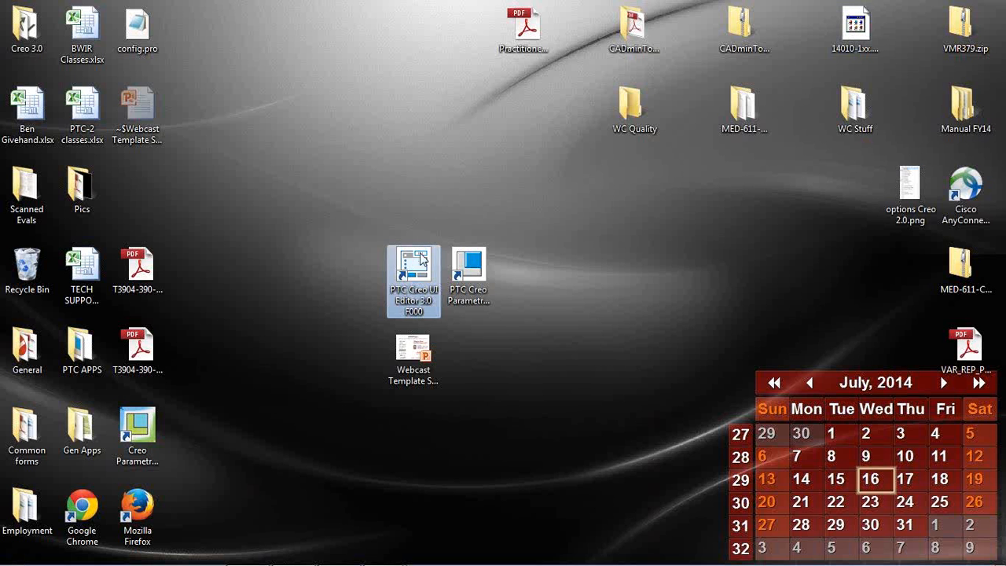
left_click_drag(415, 271, 341, 365)
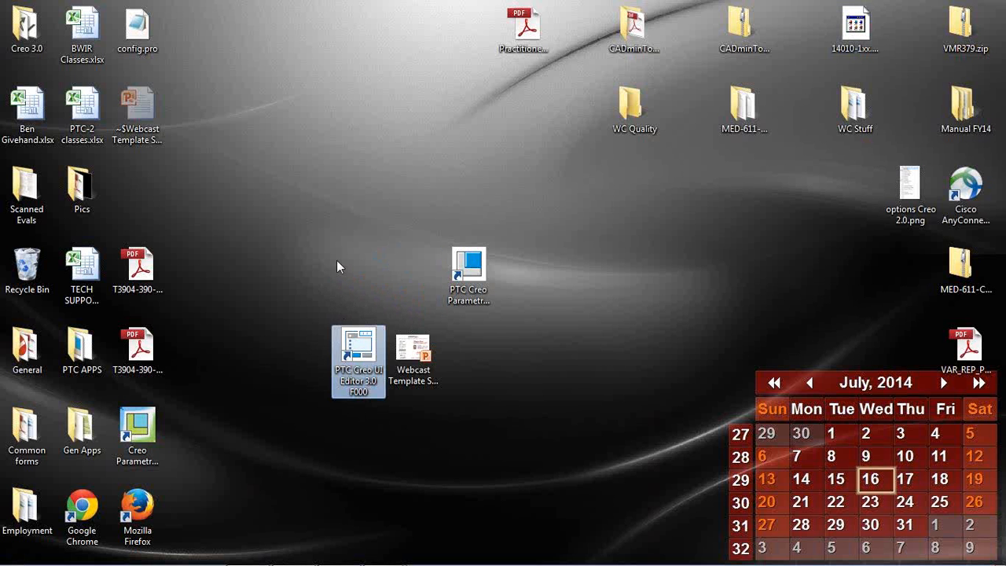
left_click(341, 262)
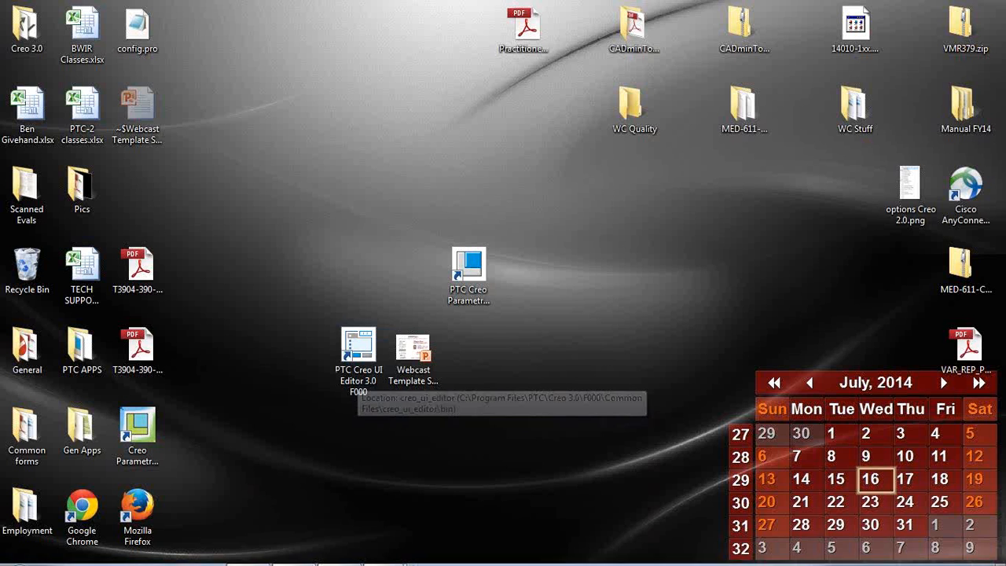
- Restore the DISPLAY_MISSING_REFS.PRT window, open the program options, and reposition the options dialog lower and farther left
mouse_move(384, 554)
left_click(393, 497)
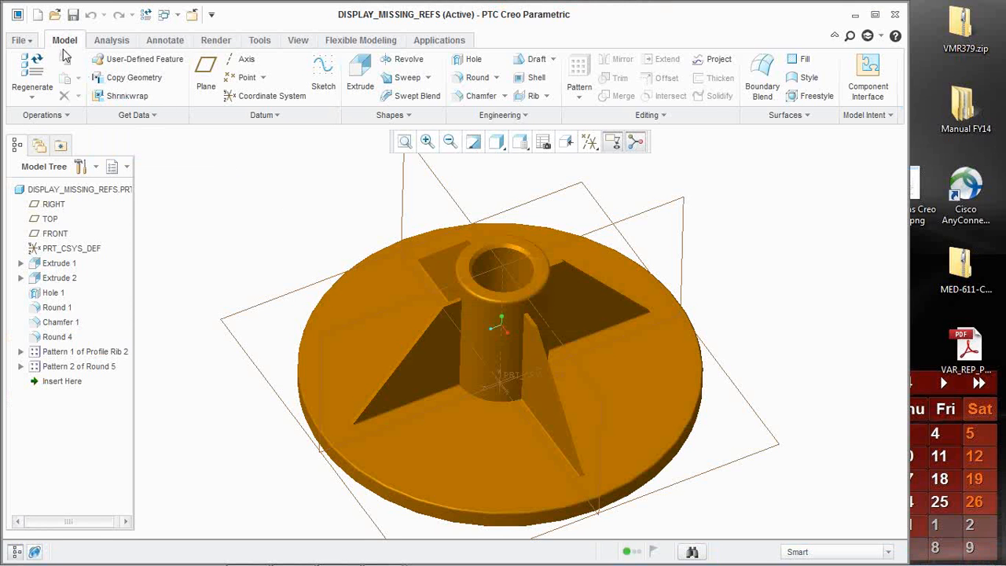
left_click(32, 43)
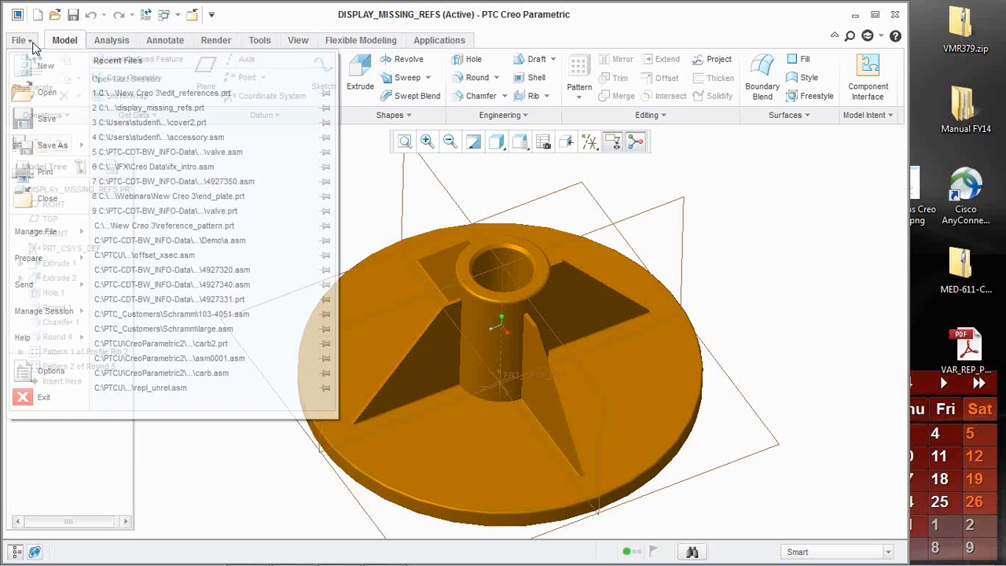
left_click(43, 436)
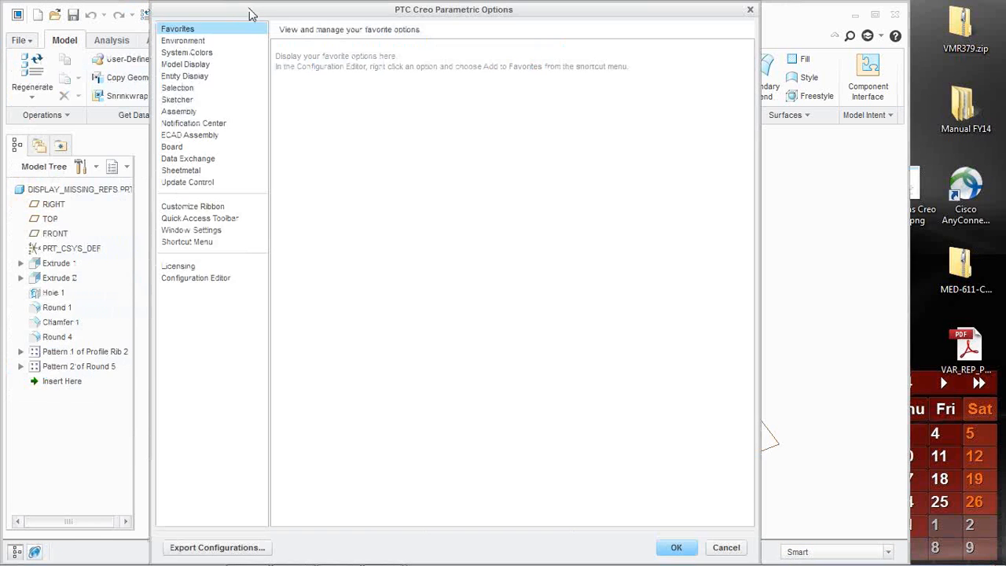
left_click_drag(249, 14, 195, 47)
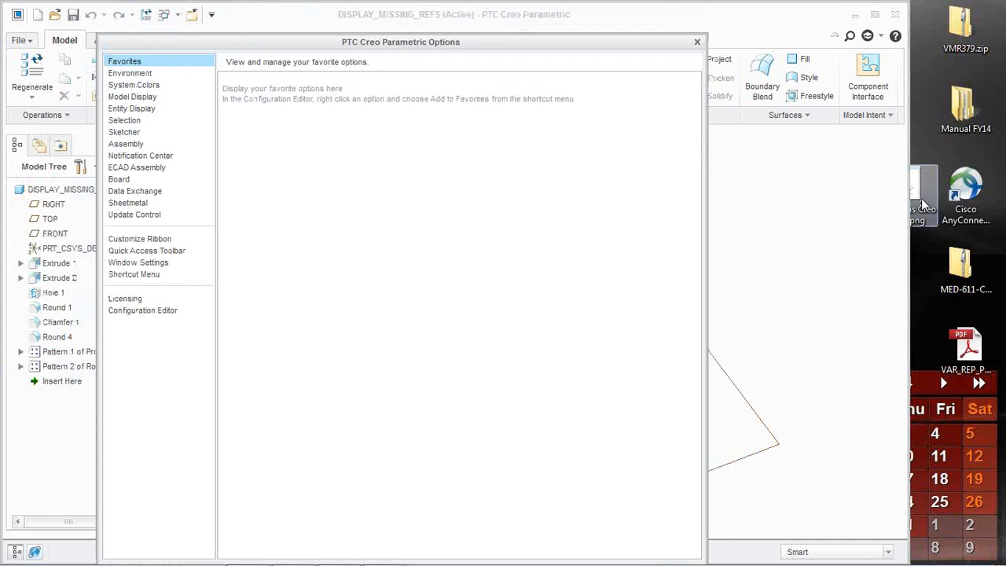
- Open the options Creo 2.0.png image, narrow its window and place it beside the options category list
double_click(920, 197)
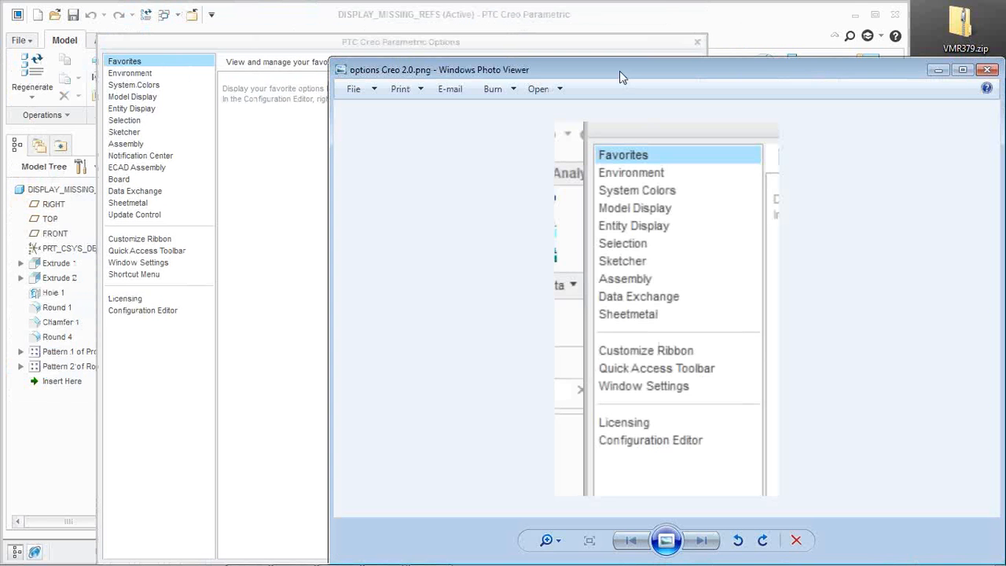
left_click_drag(621, 75, 540, 63)
left_click_drag(244, 292, 611, 293)
left_click_drag(784, 55, 414, 45)
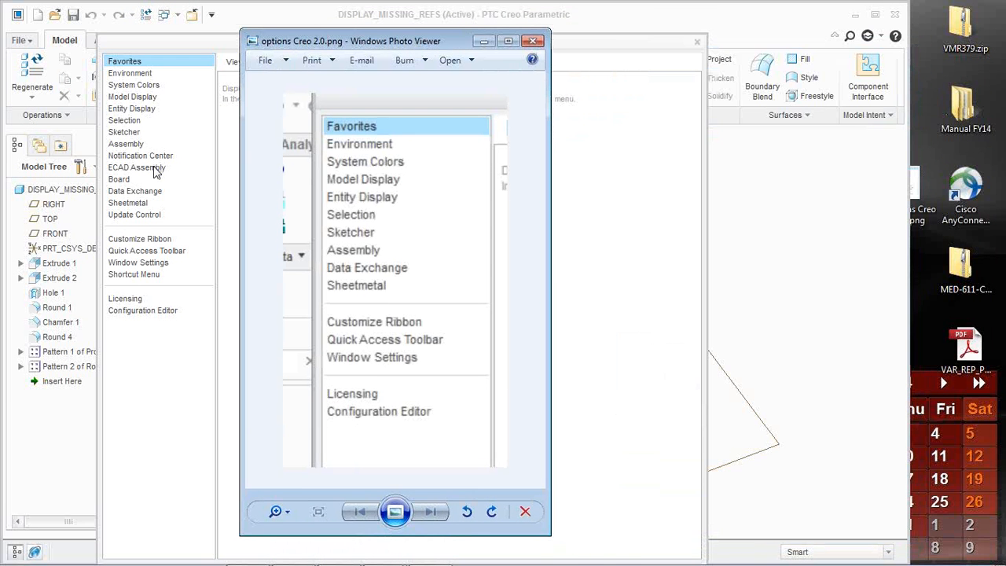
- Review the Board, Notification Center and Update Control option pages, moving the Creo 2.0 image clear of the category list
left_click(128, 180)
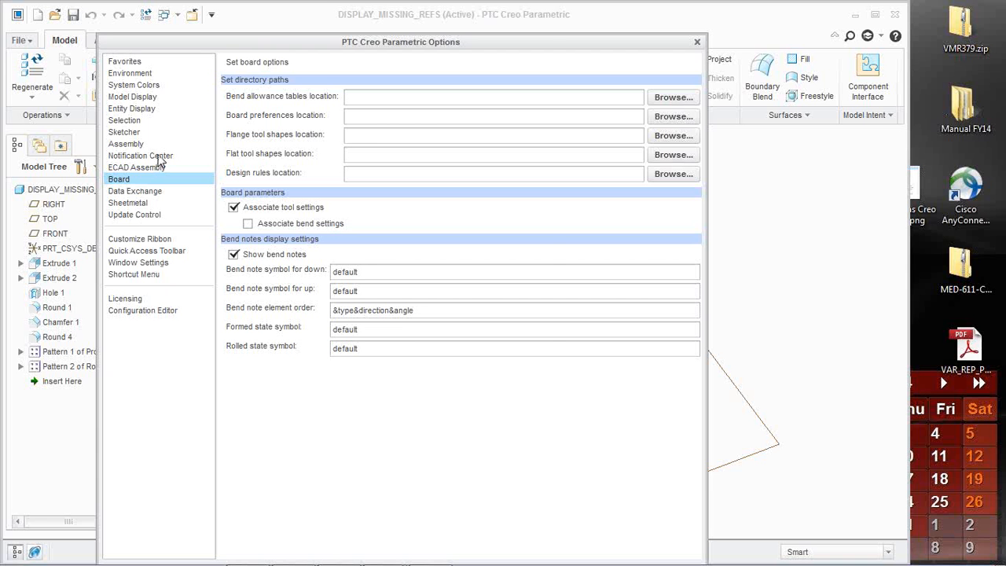
mouse_move(346, 556)
left_click(440, 554)
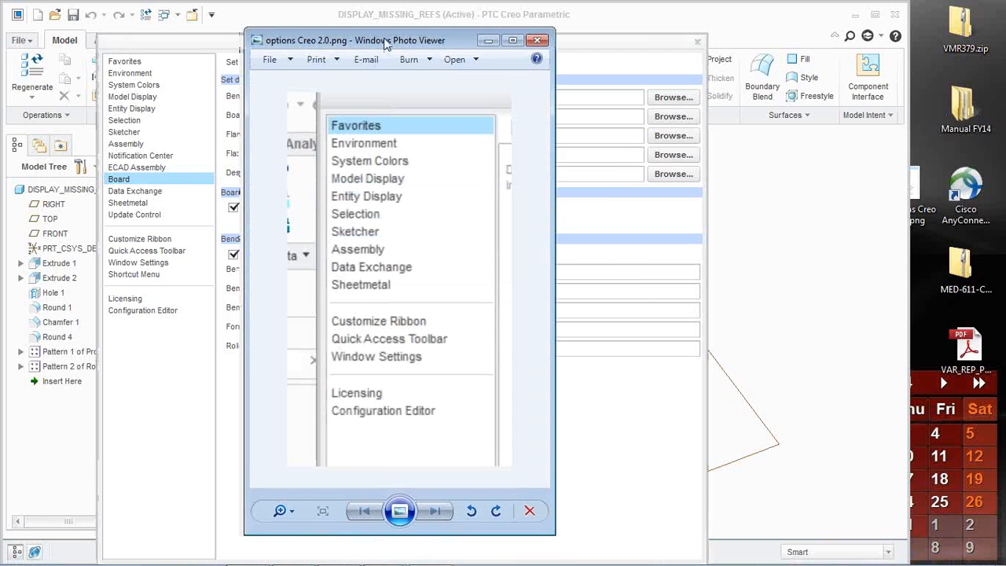
left_click_drag(385, 45, 642, 77)
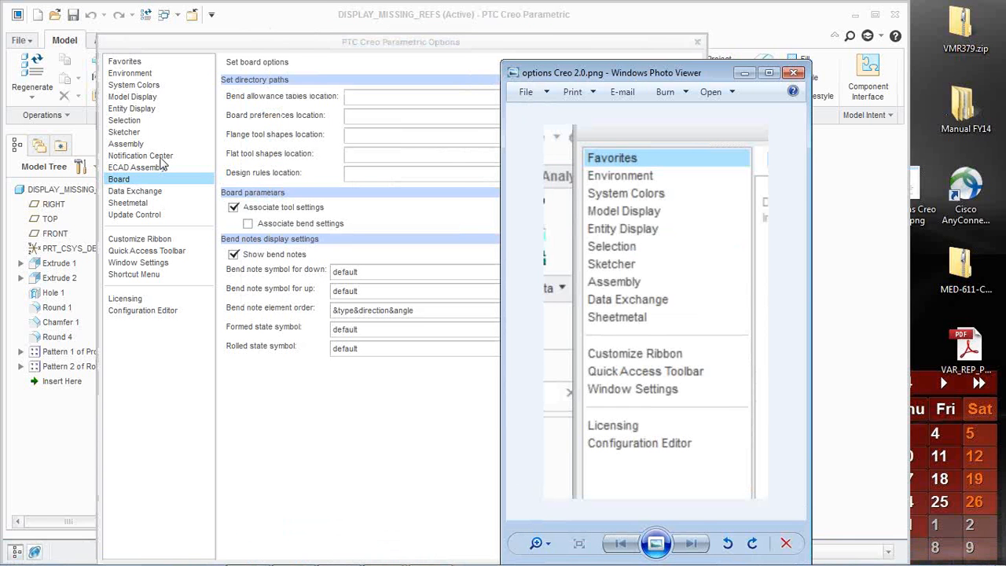
left_click(157, 156)
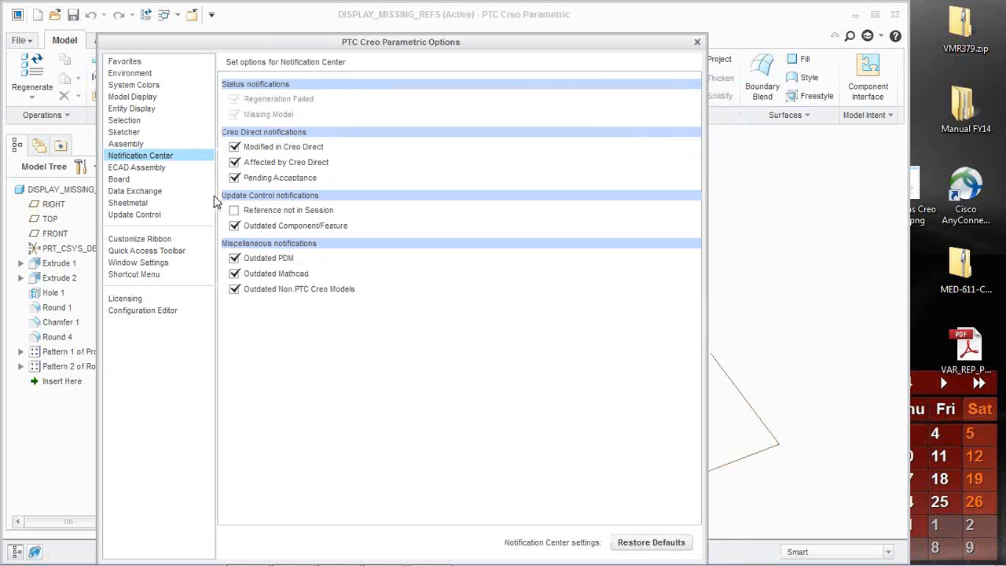
left_click(146, 217)
- Search the Configuration Editor for options matching "iter" and select save_file_iterations
left_click(151, 312)
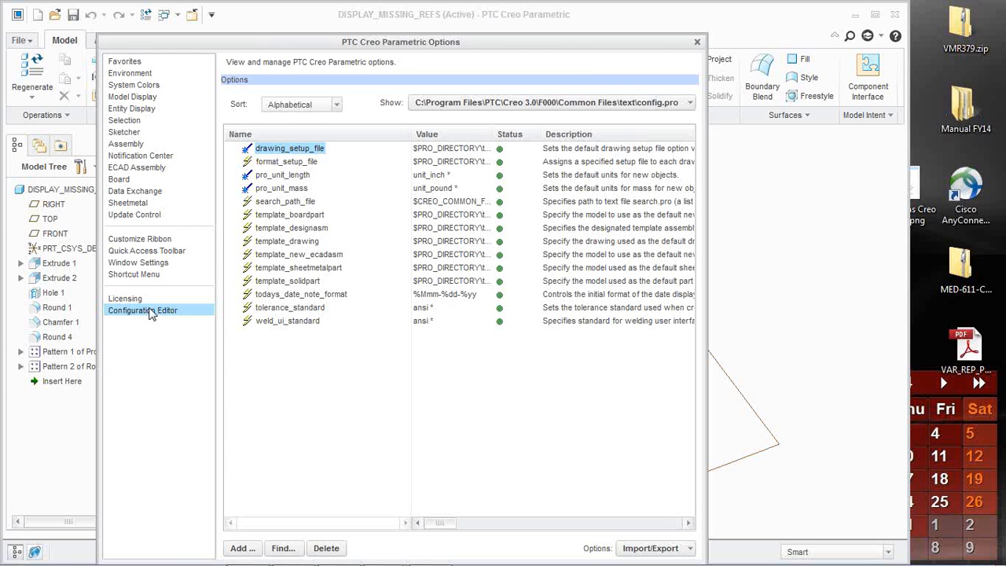
left_click(282, 548)
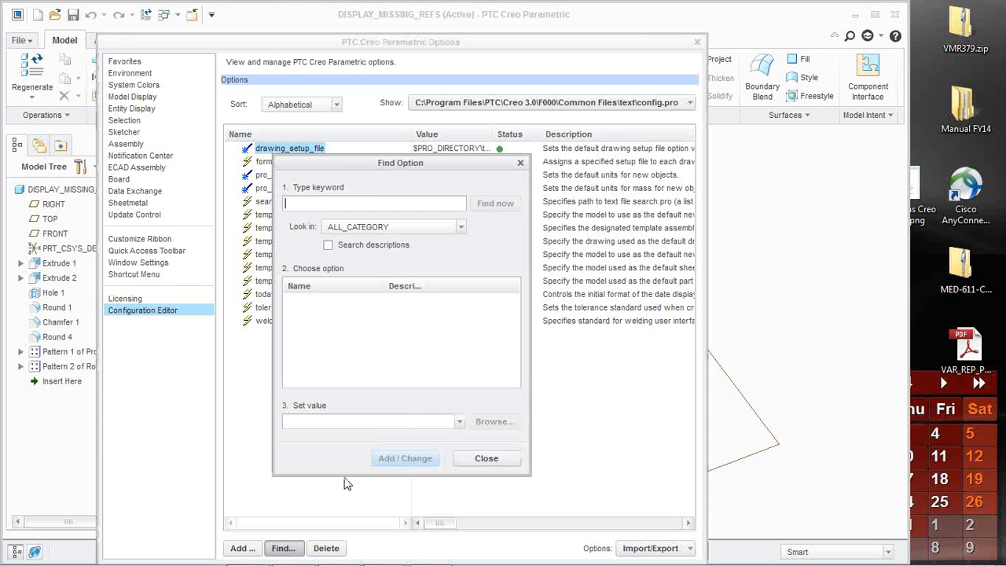
type("iter")
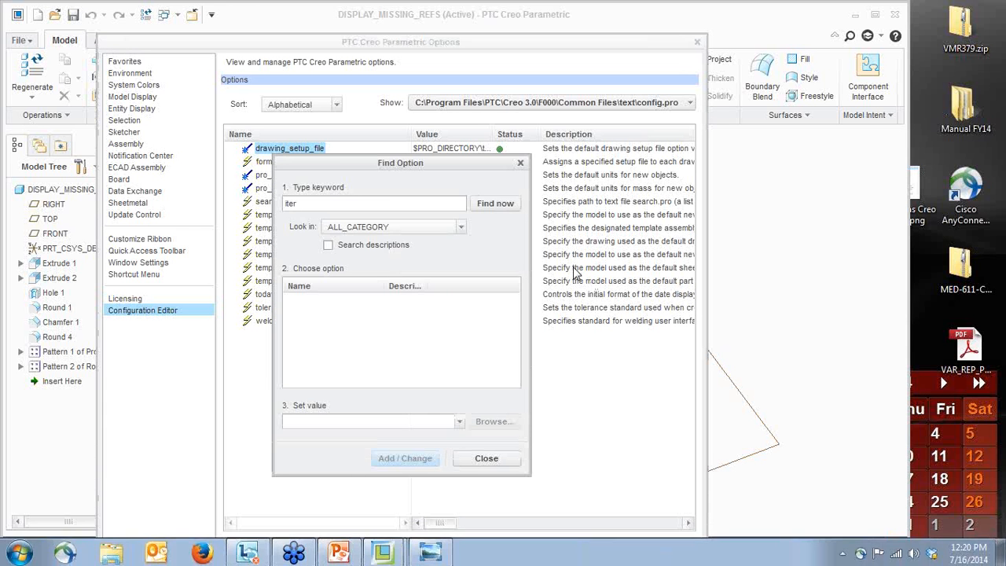
left_click(495, 203)
left_click(334, 323)
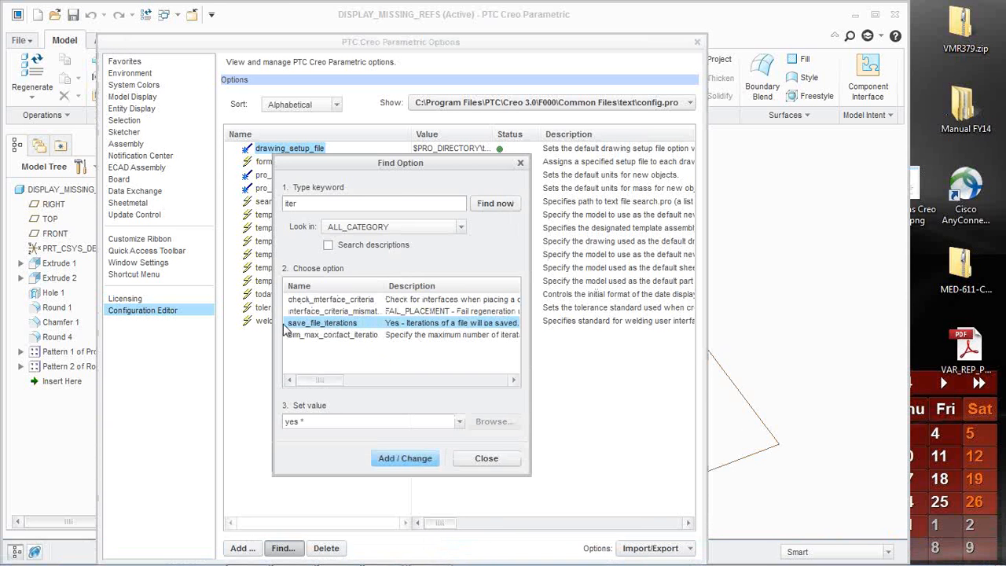
- Widen the Find Option dialog to read the save_file_iterations description, and close both dialogs without changing the option
left_click_drag(272, 324, 260, 325)
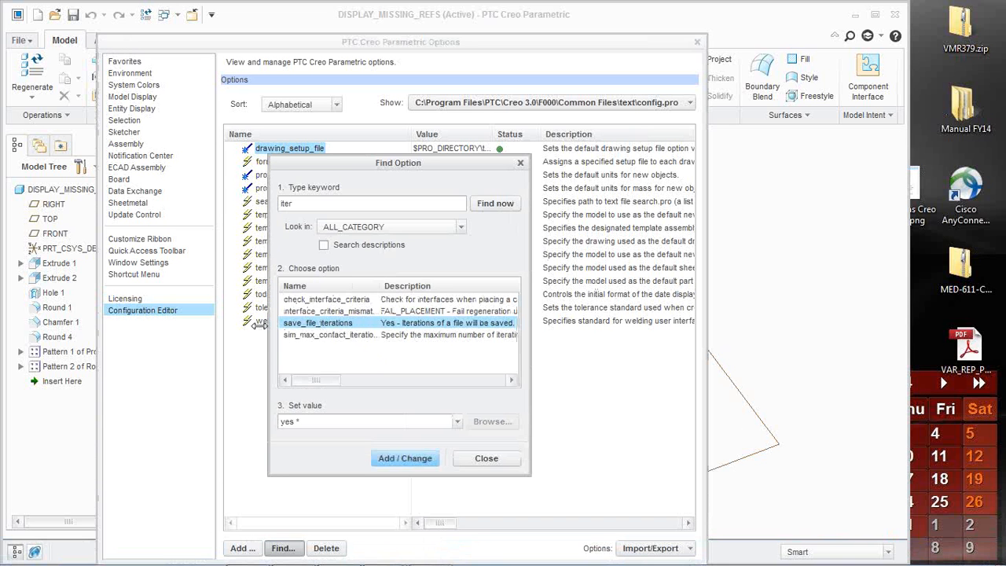
left_click_drag(261, 323, 23, 325)
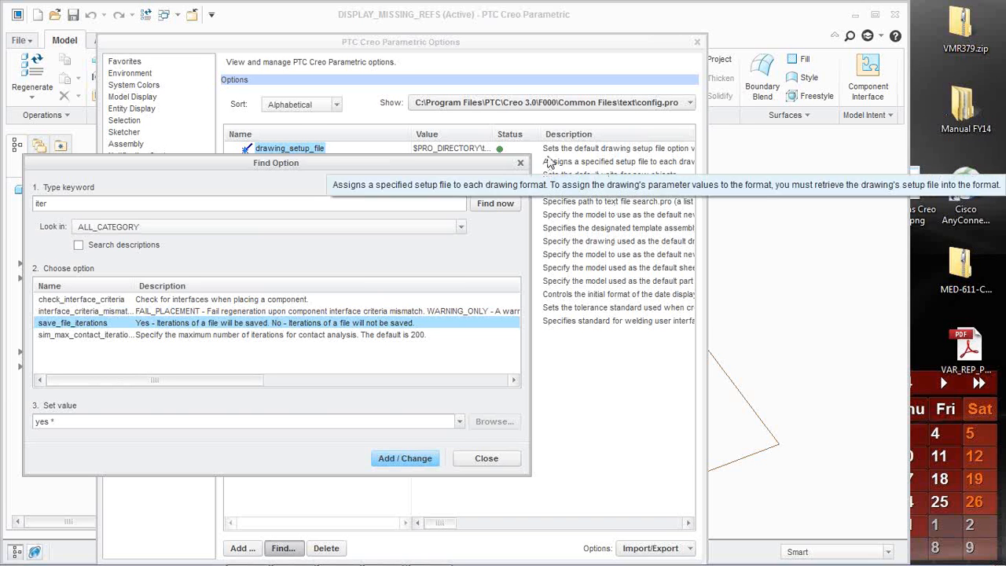
left_click(520, 163)
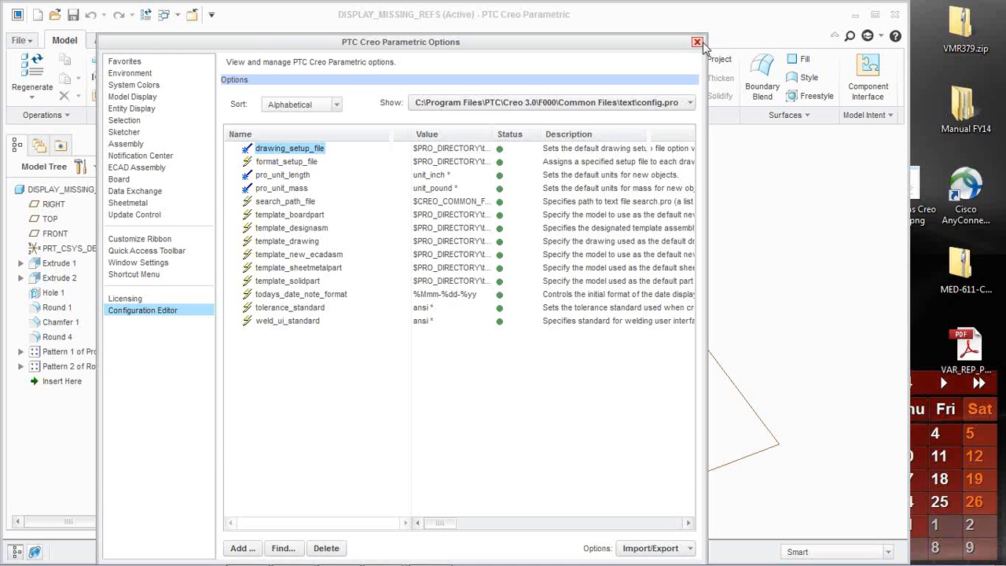
left_click(696, 42)
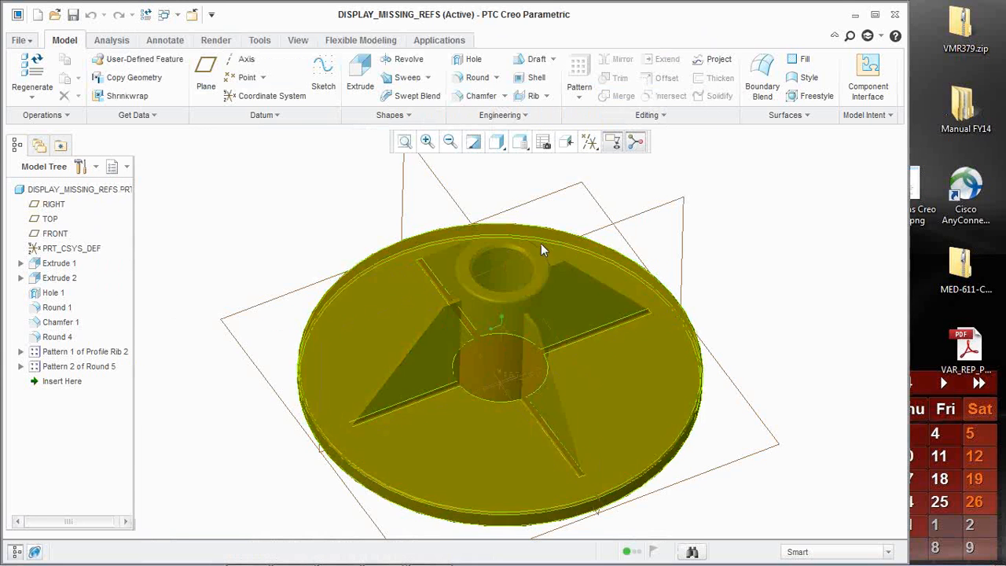
- Select the ring-shaped top face of the central boss and orient the view normal to it
scroll(534, 246, "down", 4)
double_click(524, 241)
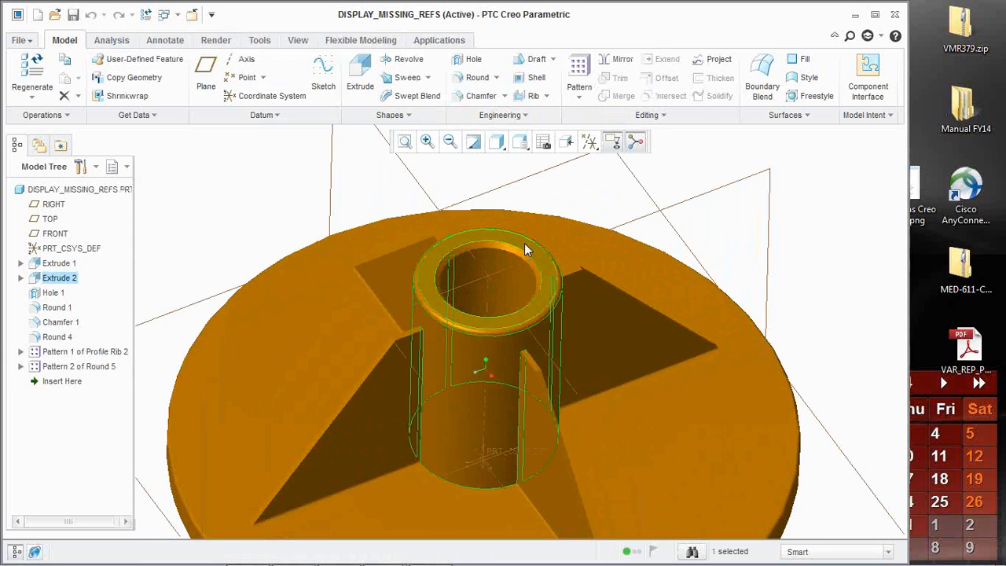
left_click(680, 198)
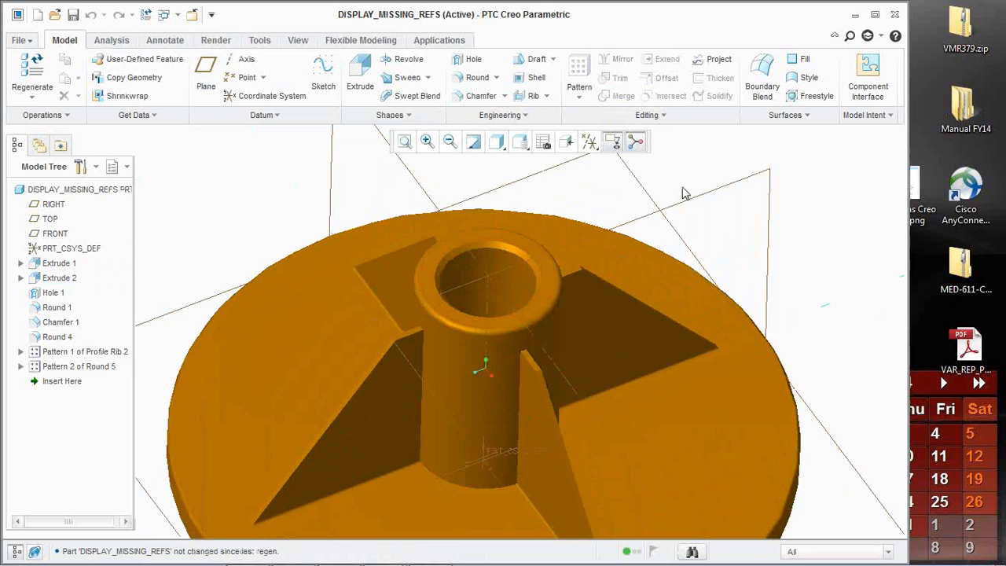
left_click(517, 239)
left_click(517, 249)
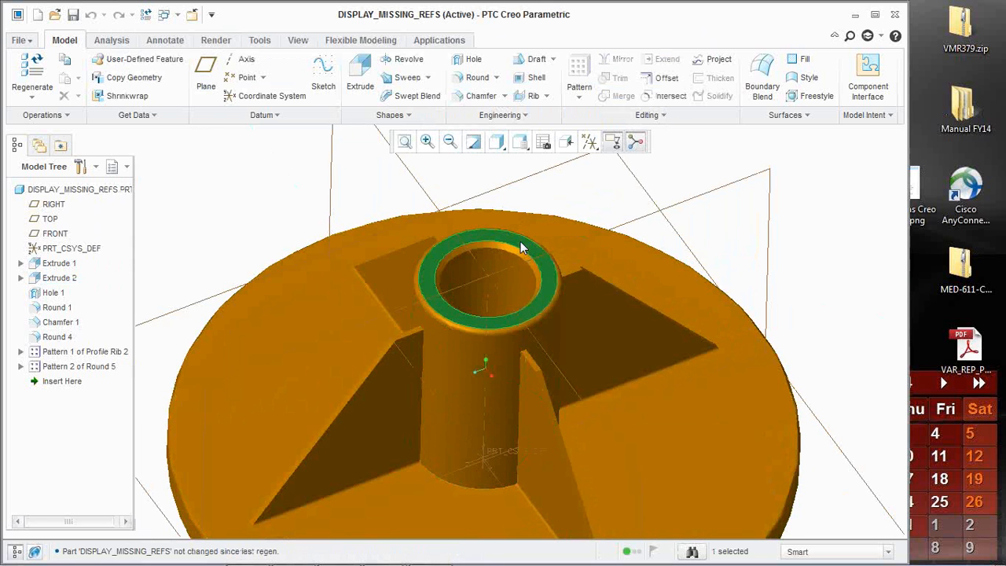
left_click(565, 141)
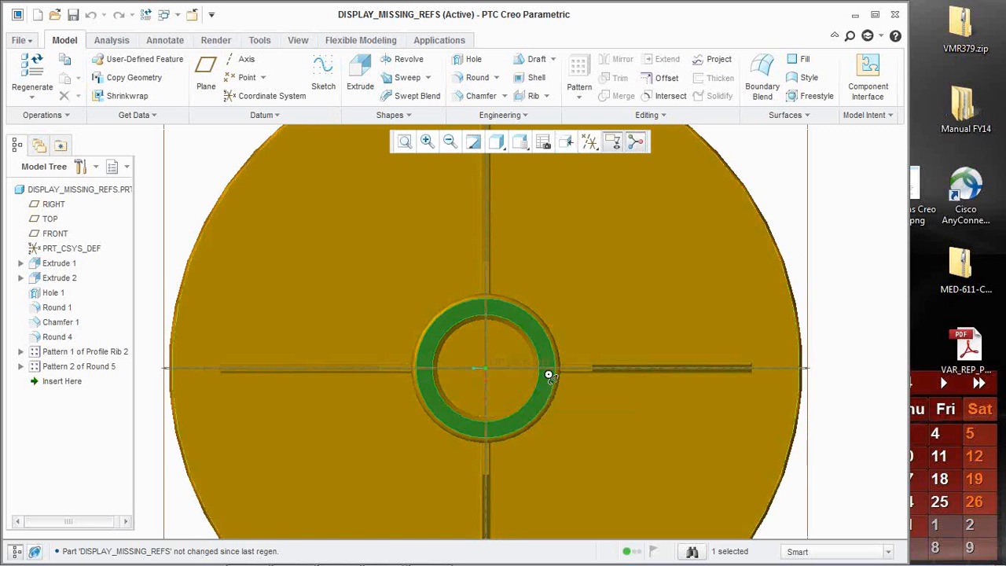
- Select the side face of a rib and orient the view normal to it
key("ctrl+d")
left_click(377, 322)
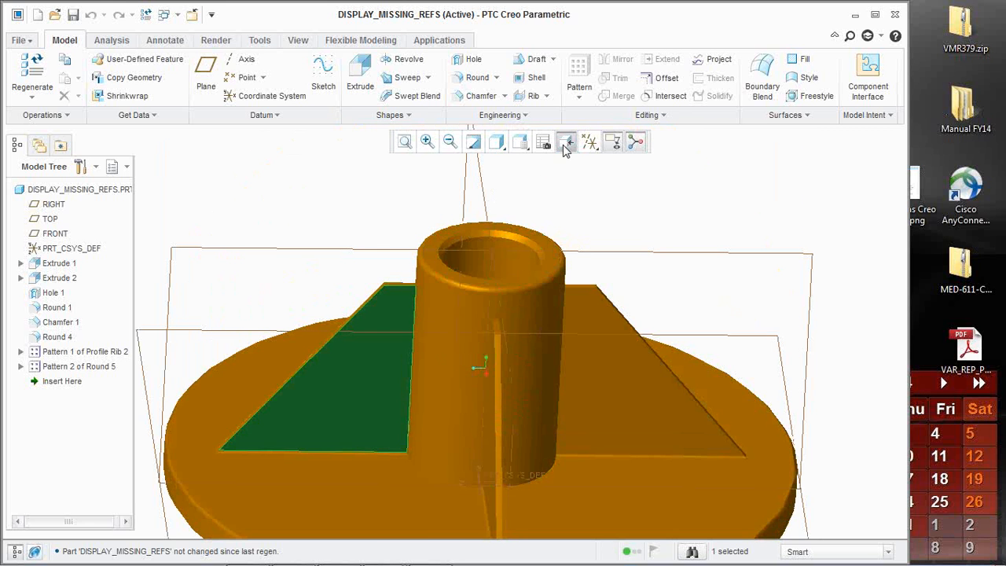
left_click(565, 143)
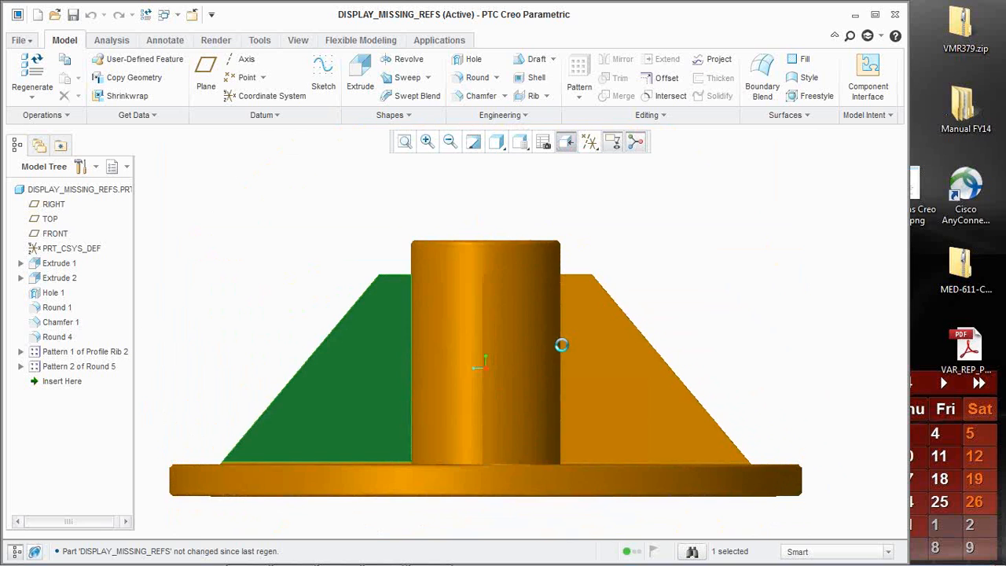
- Start View Normal with nothing selected and pick a rib's side face as the entity to orient to
left_click(567, 142)
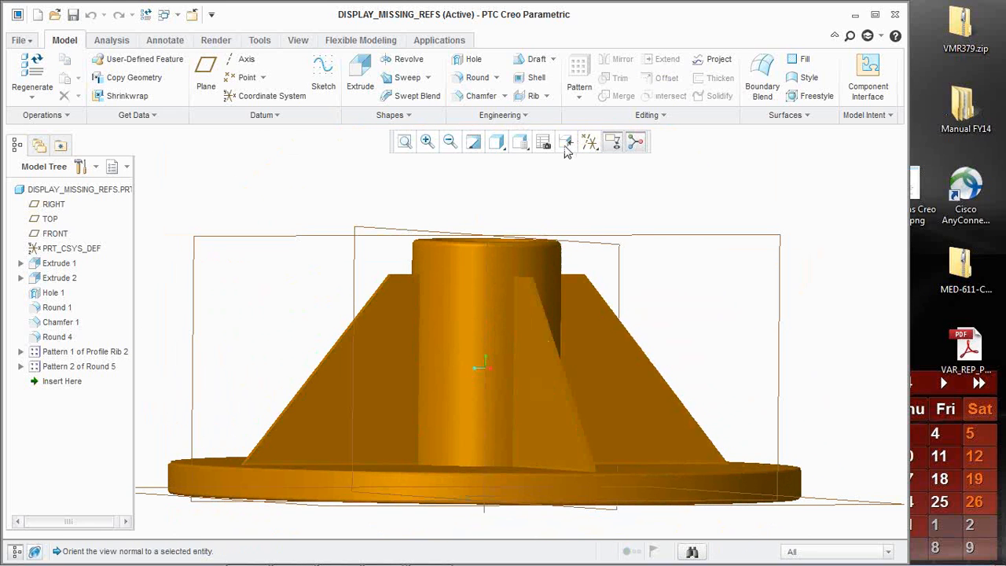
left_click(548, 405)
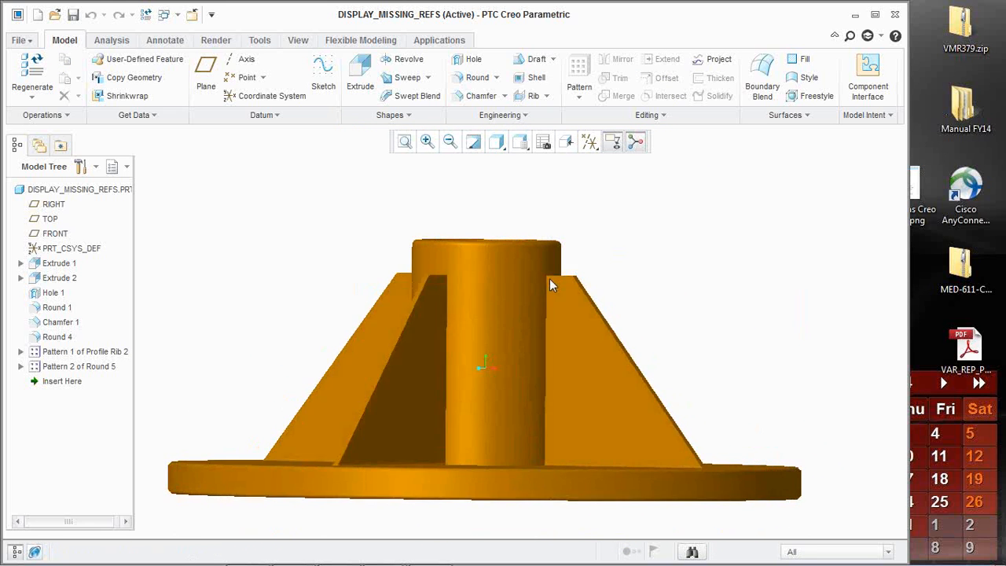
scroll(613, 366, "up", 3)
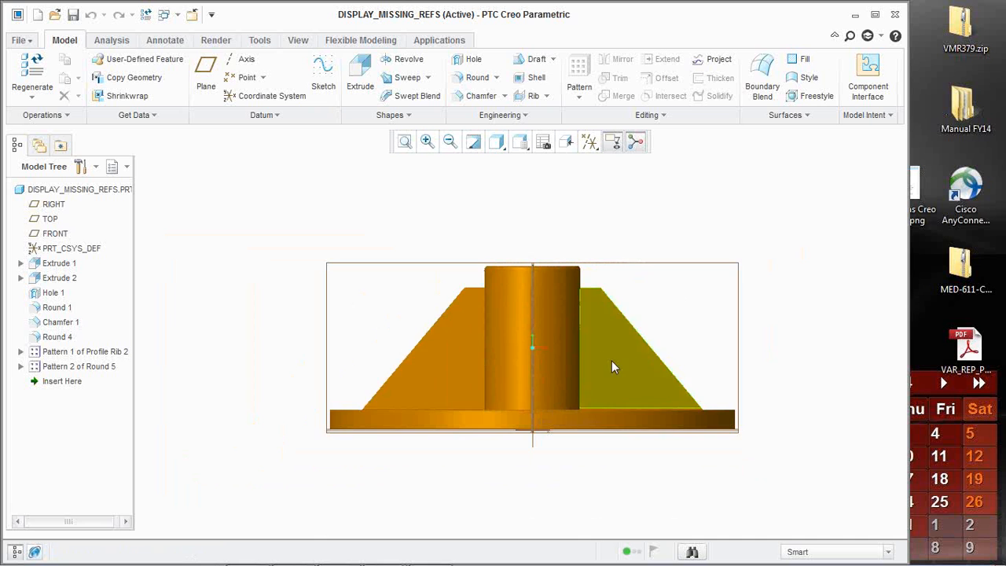
- Orient the view normal to the disc's underside and display the list of available in-graphics view commands
middle_click_drag(613, 366, 391, 330)
left_click(392, 330)
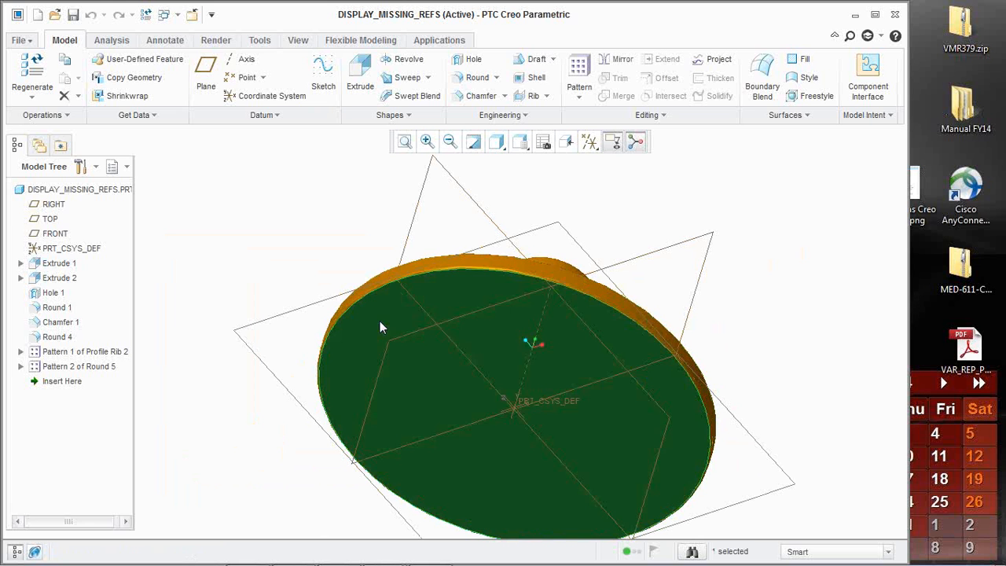
left_click(565, 143)
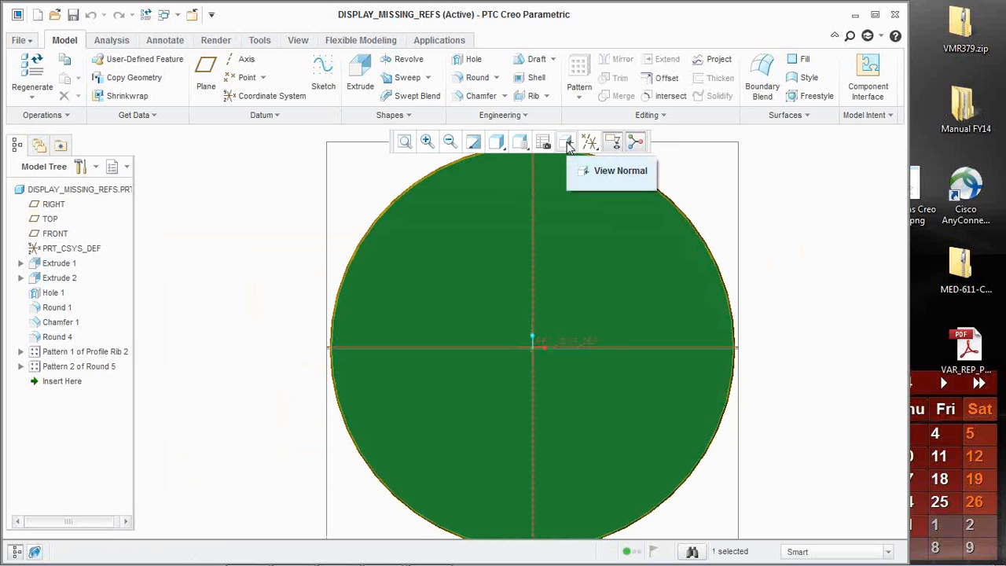
right_click(448, 140)
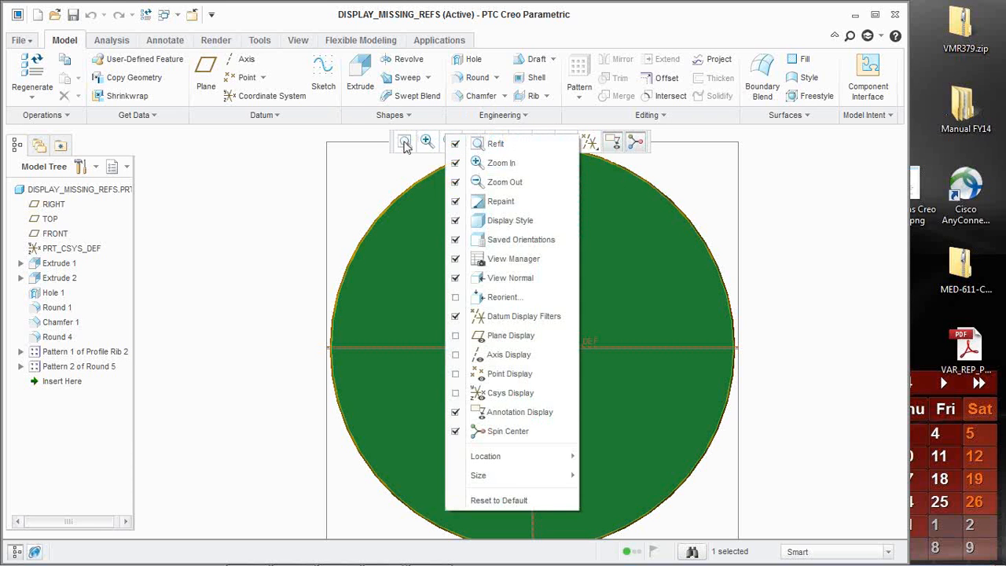
left_click(405, 144)
- Create a 1.80 diameter, 3.68 deep hole on the disc's upper face, offset about 2.04 and 2.07 from two adjacent rib faces
middle_click_drag(486, 285, 718, 317)
left_click(473, 59)
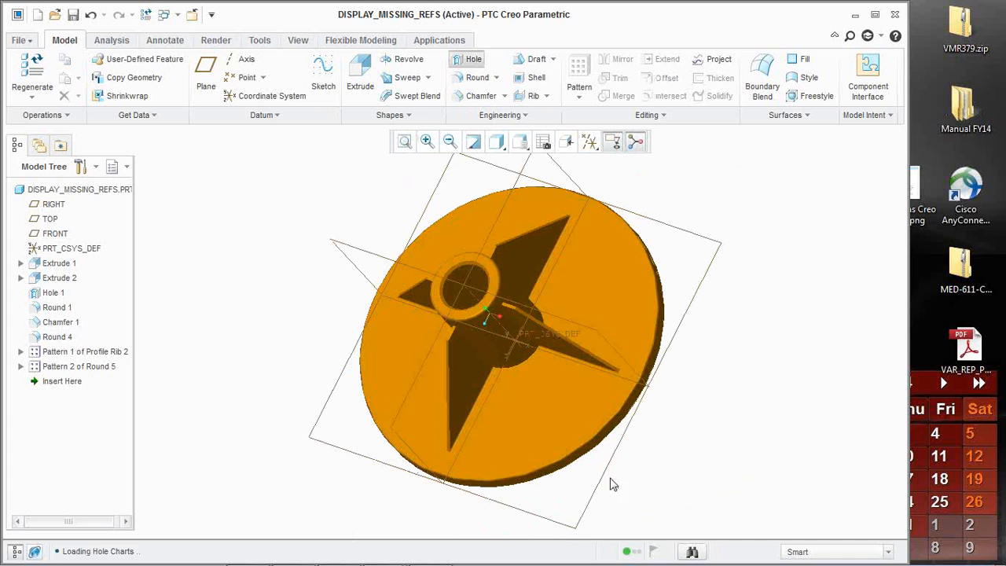
left_click(531, 412)
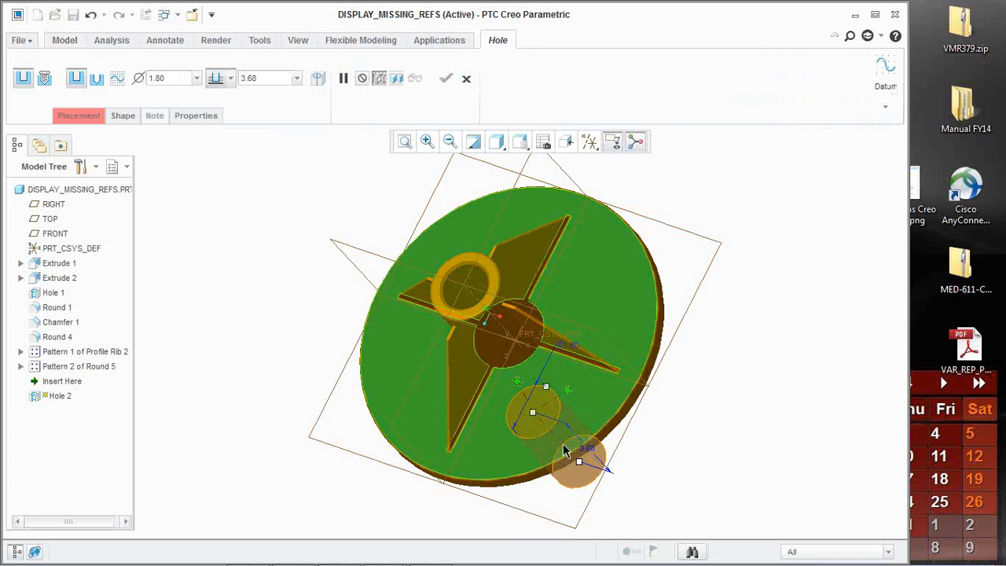
scroll(563, 450, "down", 3)
left_click_drag(492, 345, 411, 345)
left_click_drag(570, 358, 562, 301)
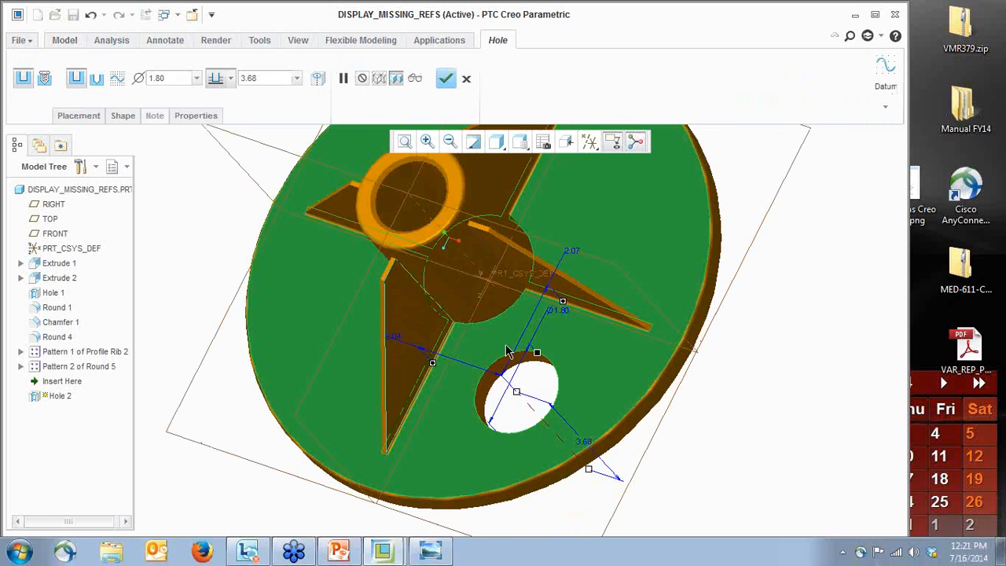
middle_click_drag(506, 351, 546, 338)
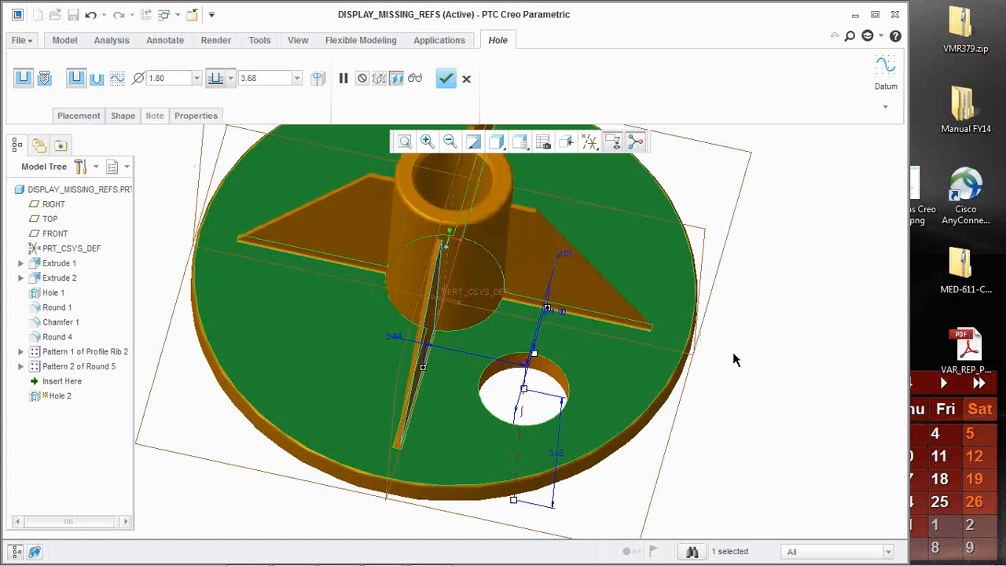
left_click(446, 77)
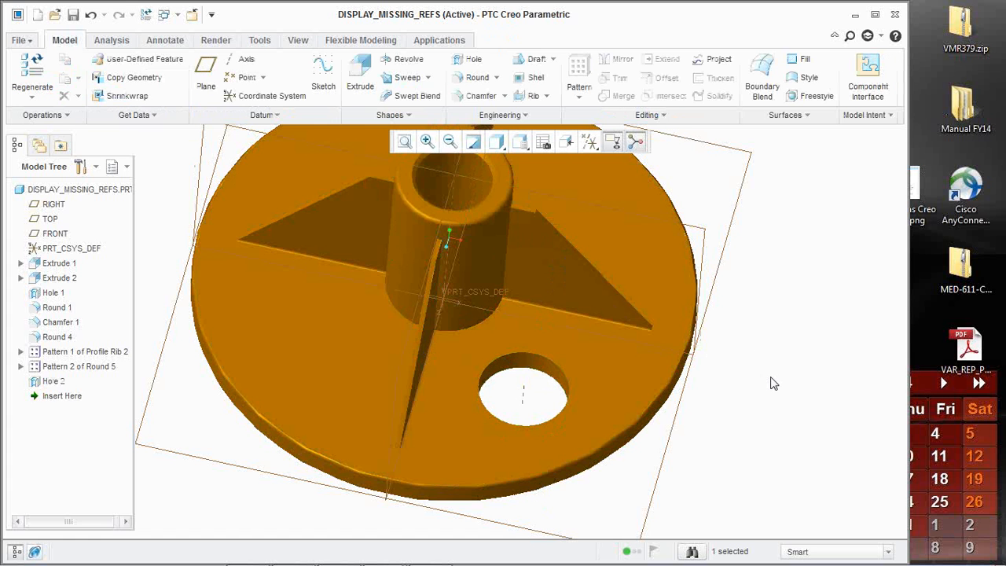
- Open Edit References for Hole 2 on the disc and try picking a new surface for its placement reference
left_click(553, 372)
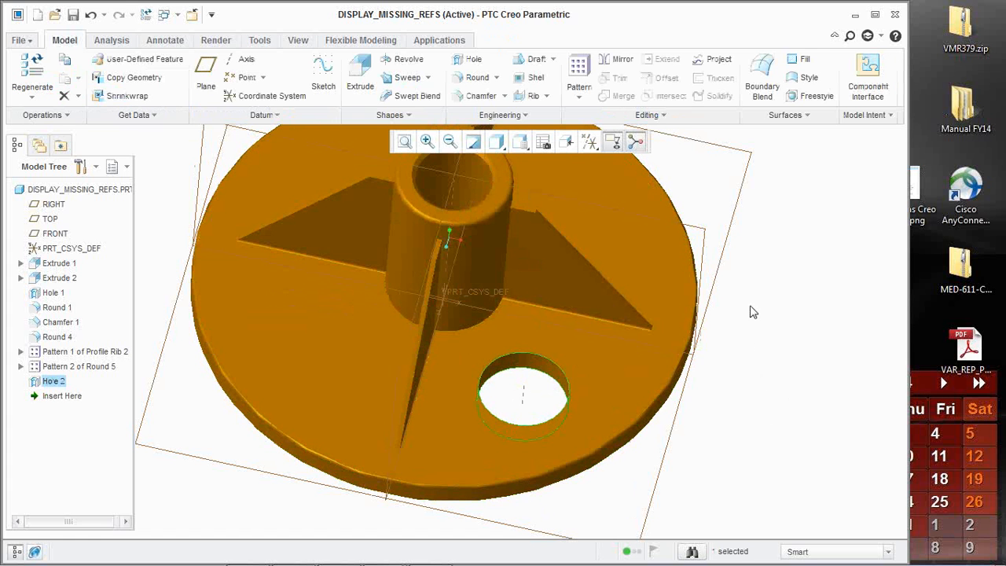
right_click(751, 246)
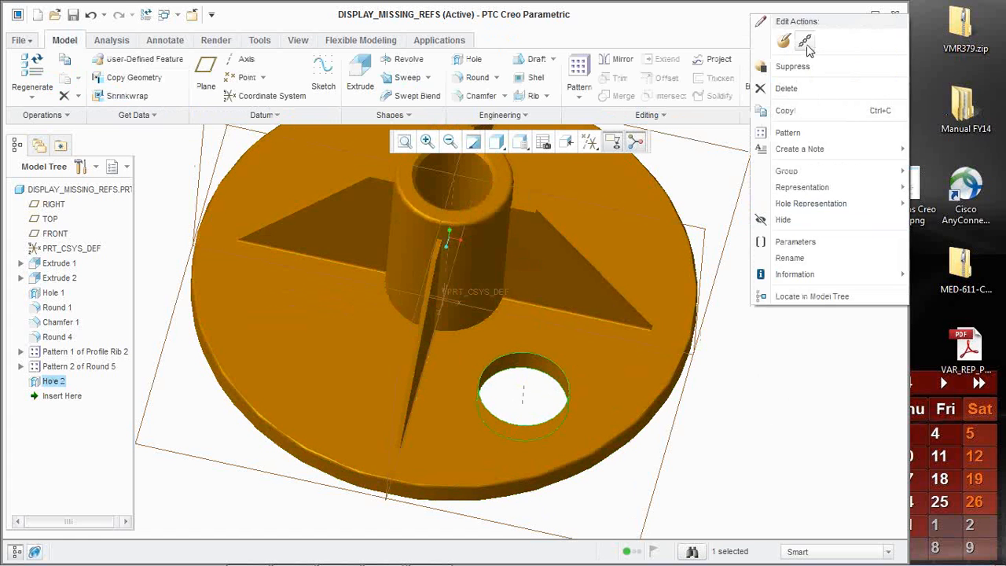
left_click(806, 44)
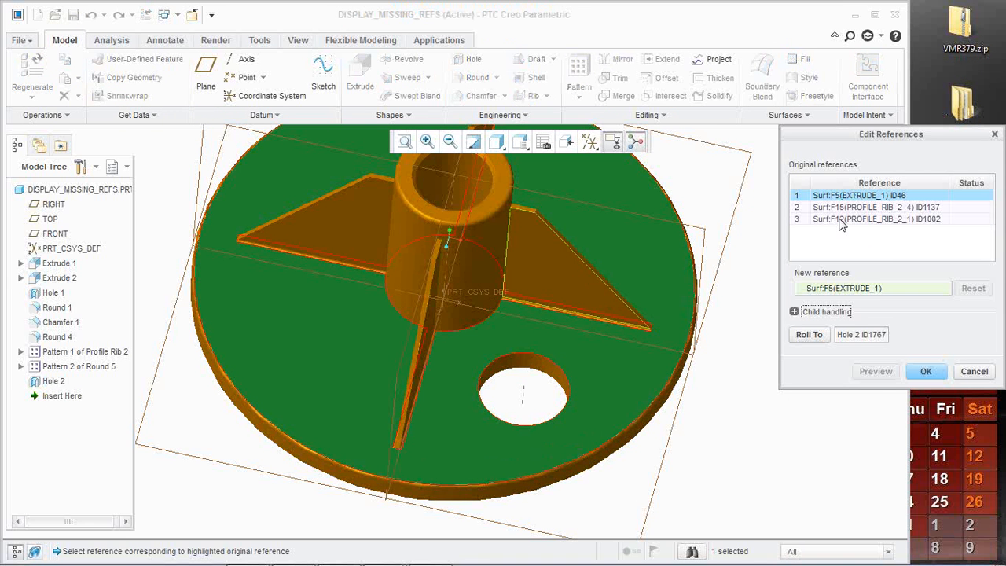
left_click(527, 311)
scroll(527, 312, "up", 3)
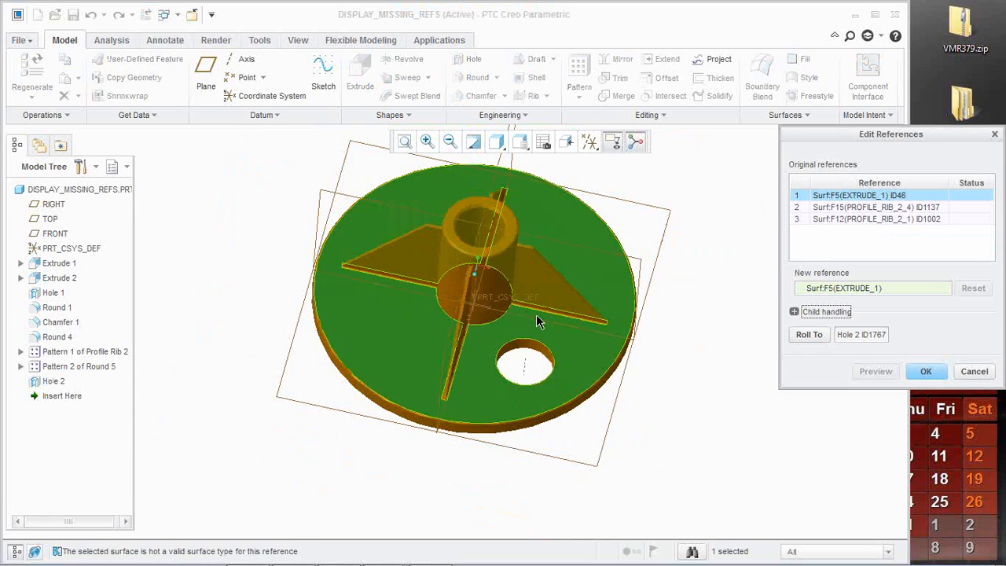
middle_click_drag(536, 315, 667, 258)
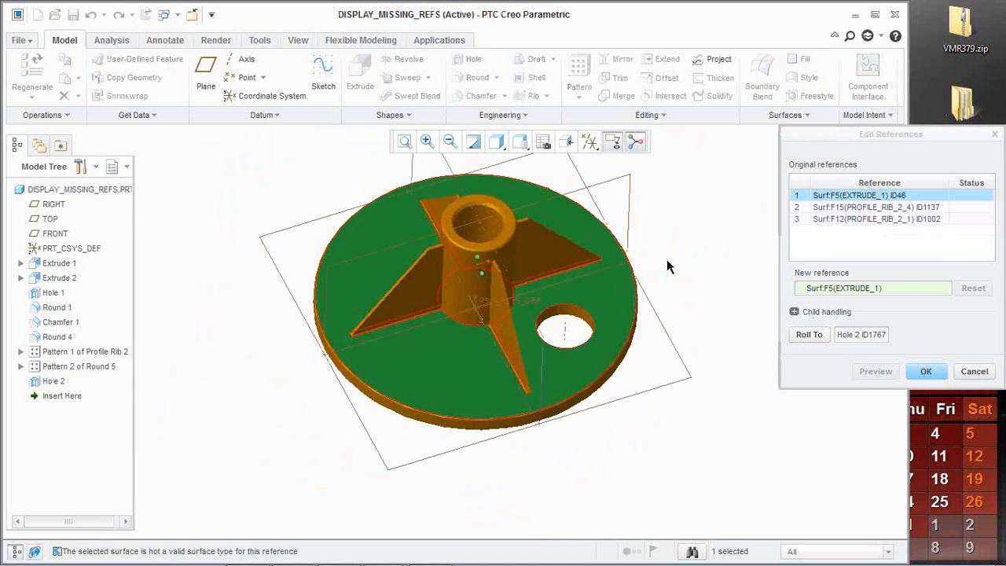
left_click(851, 200)
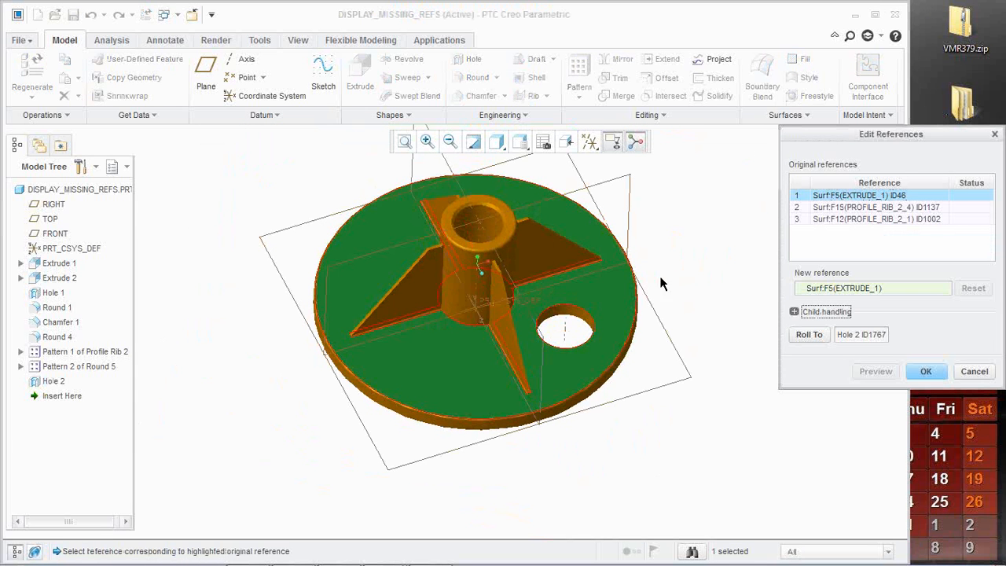
- Replace Hole 2's PROFILE_RIB_2_4 reference with the next rib's side face and its PROFILE_RIB_2_1 reference with a PROFILE_RIB_2_4 side face
left_click(844, 208)
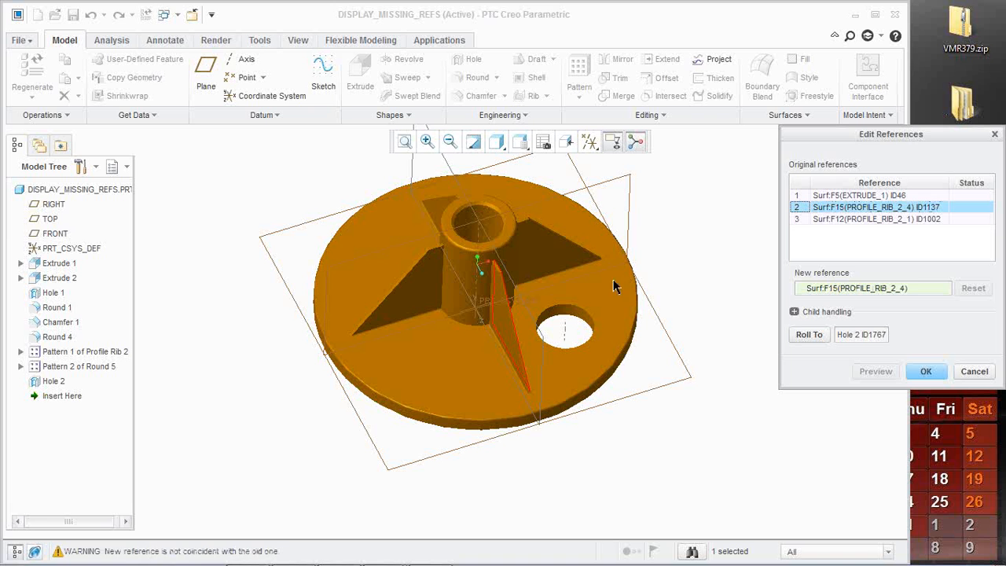
left_click(419, 291)
left_click(884, 220)
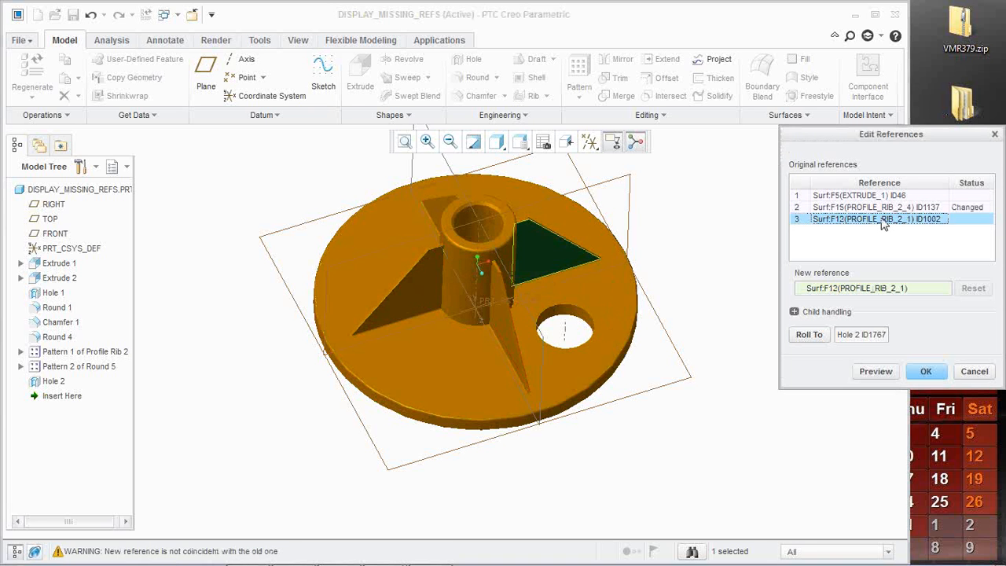
left_click(507, 329)
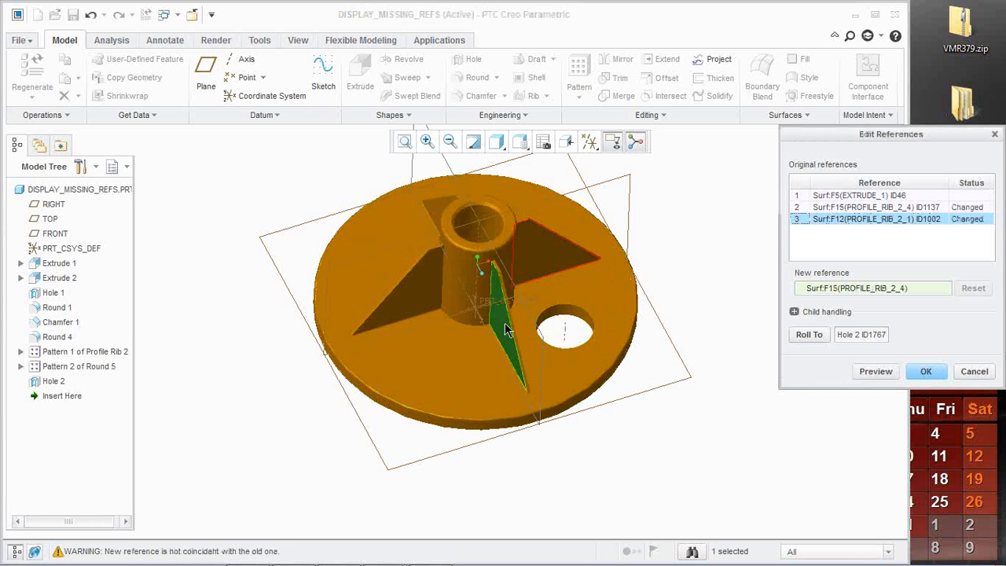
left_click(926, 371)
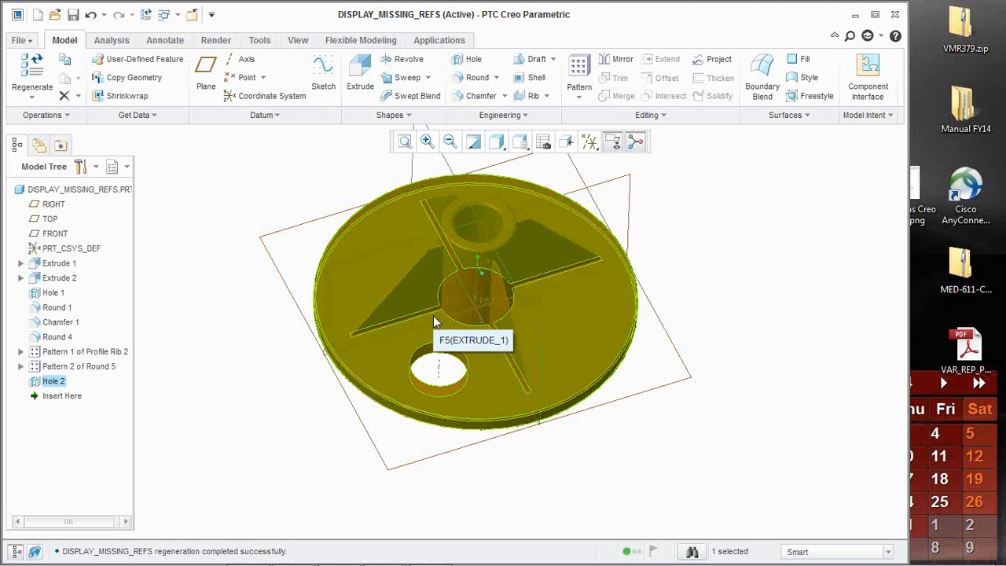
left_click(236, 393)
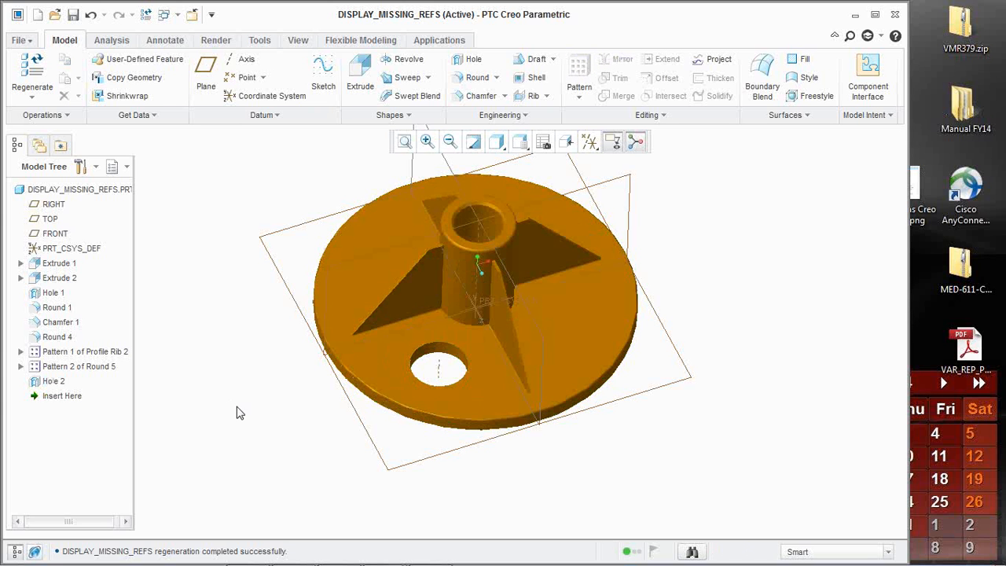
- Delete Pattern 1 of Profile Rib 2 together with its child Pattern 2, setting the child Hole 2 to Suspend
left_click(87, 354)
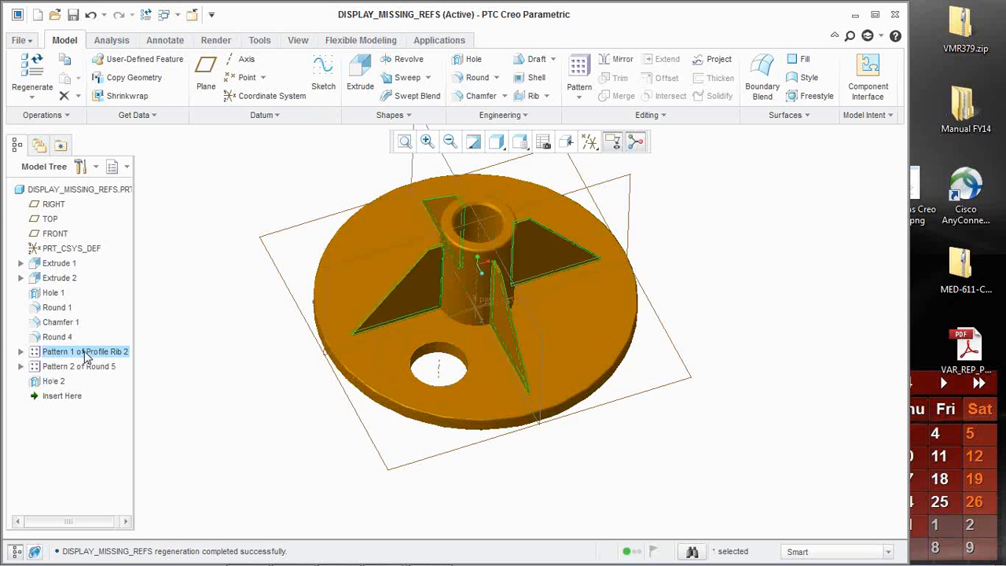
right_click(86, 355)
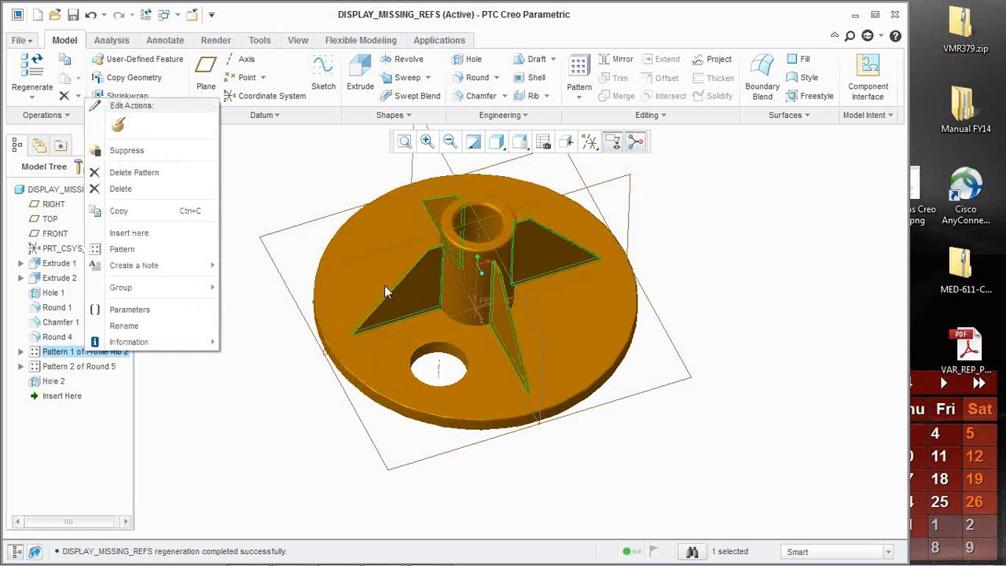
left_click(144, 190)
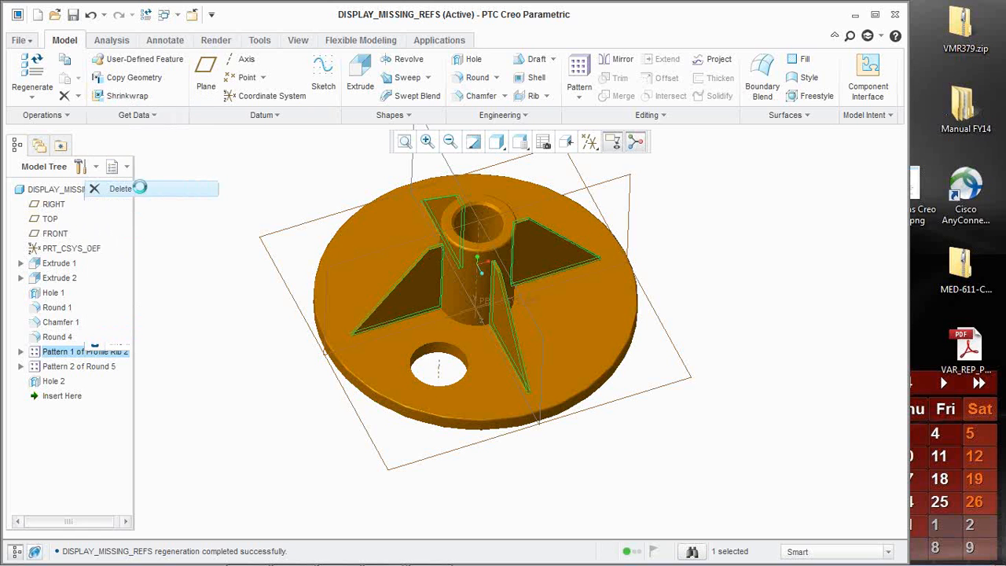
left_click(561, 311)
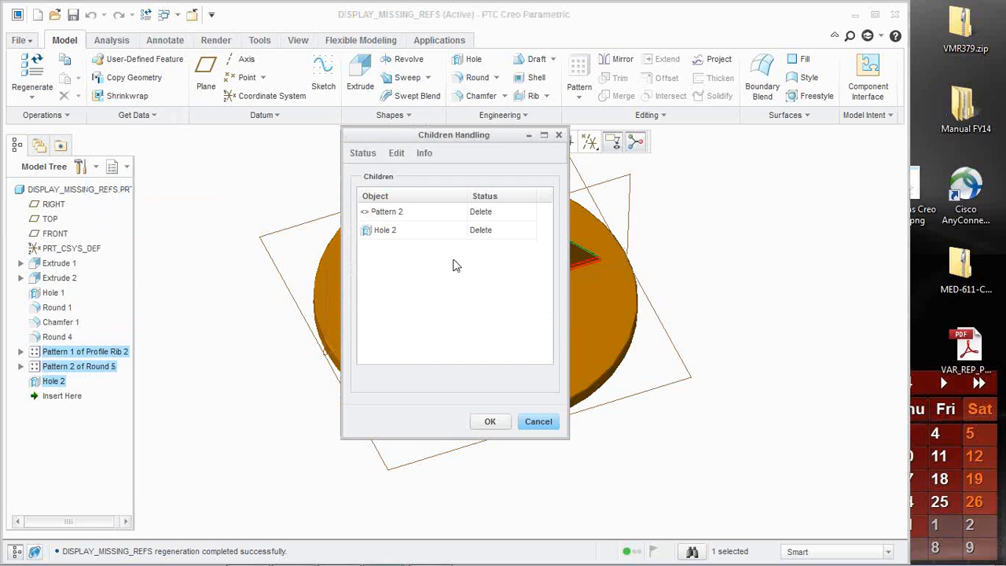
left_click(510, 231)
left_click(530, 231)
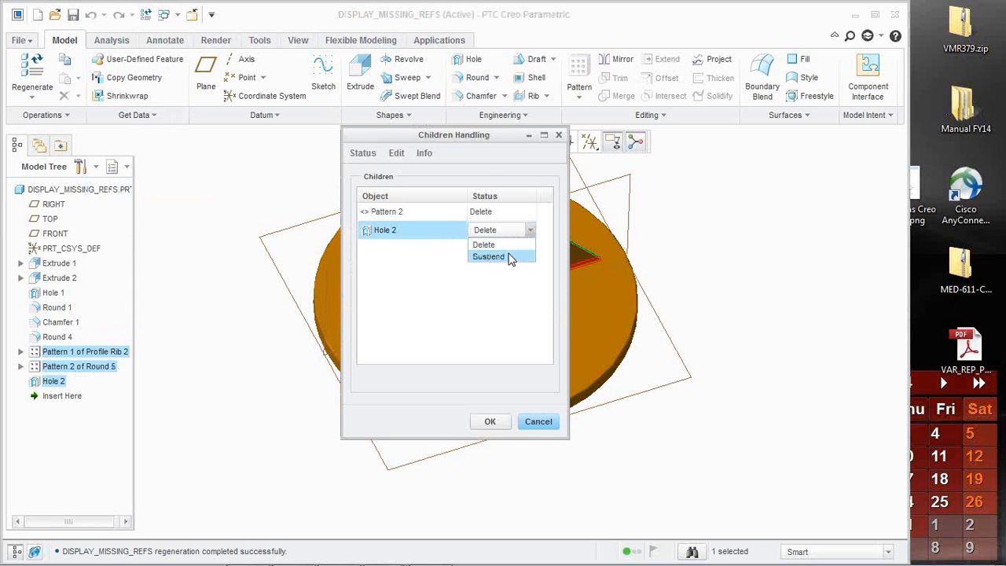
left_click(510, 253)
left_click(490, 422)
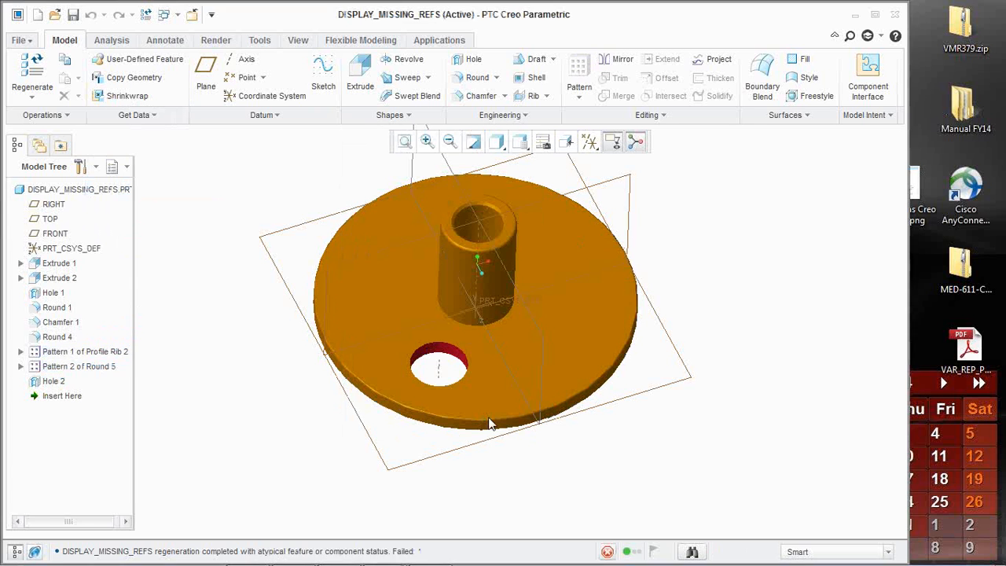
left_click(511, 519)
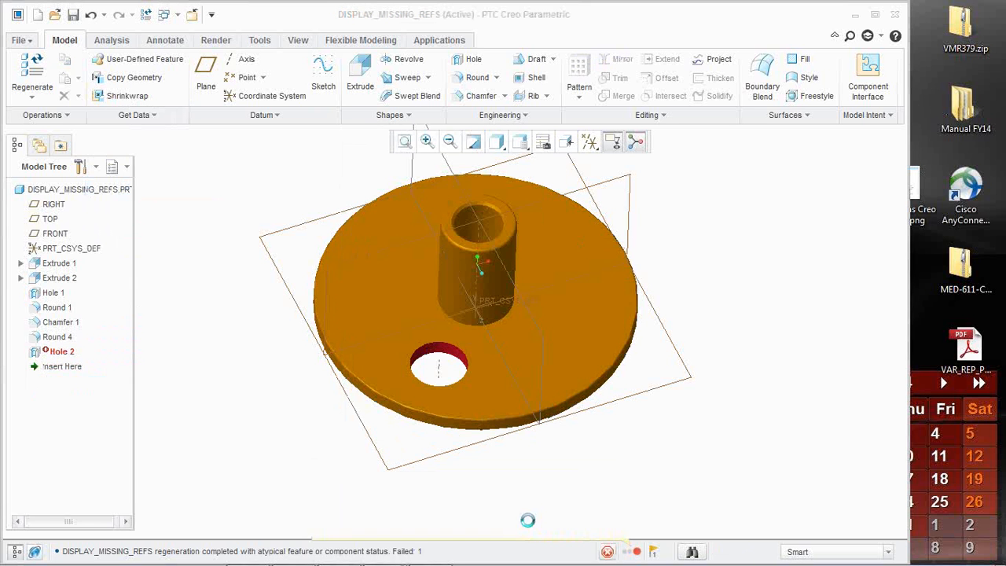
- Examine the missing references of Hole 2 in the Reference Viewer, expanding the missing-reference entry
right_click(64, 353)
mouse_move(110, 345)
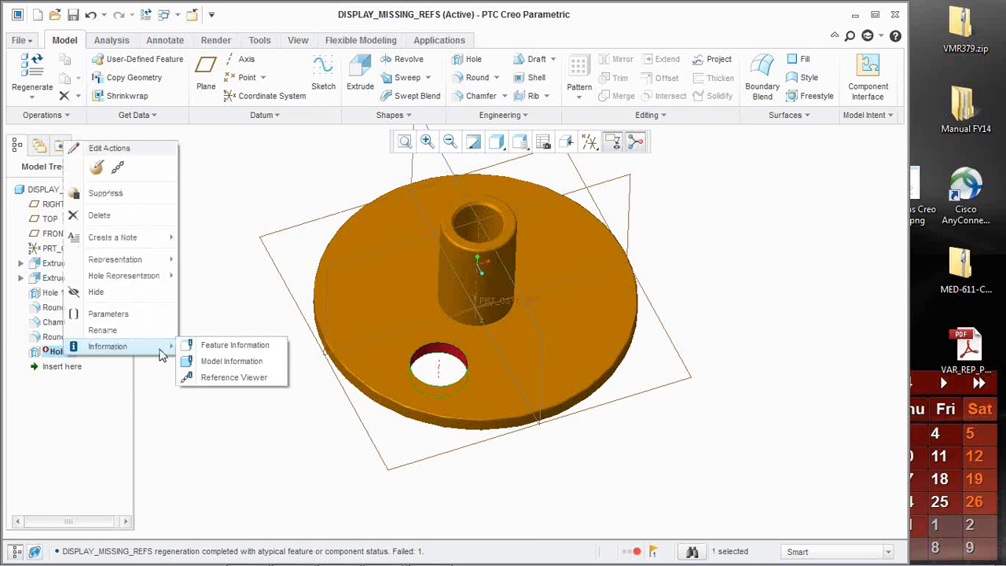
left_click(217, 378)
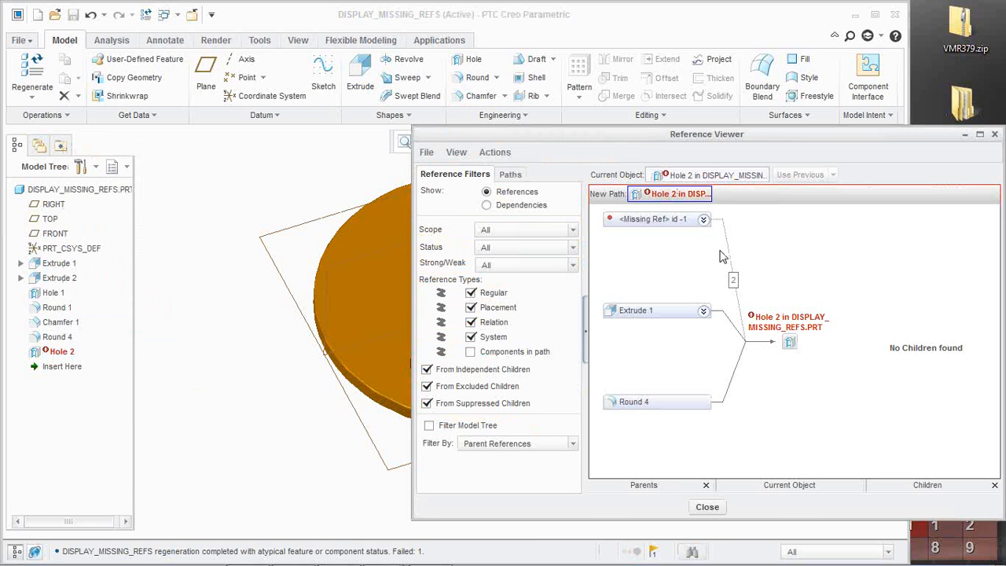
left_click(703, 220)
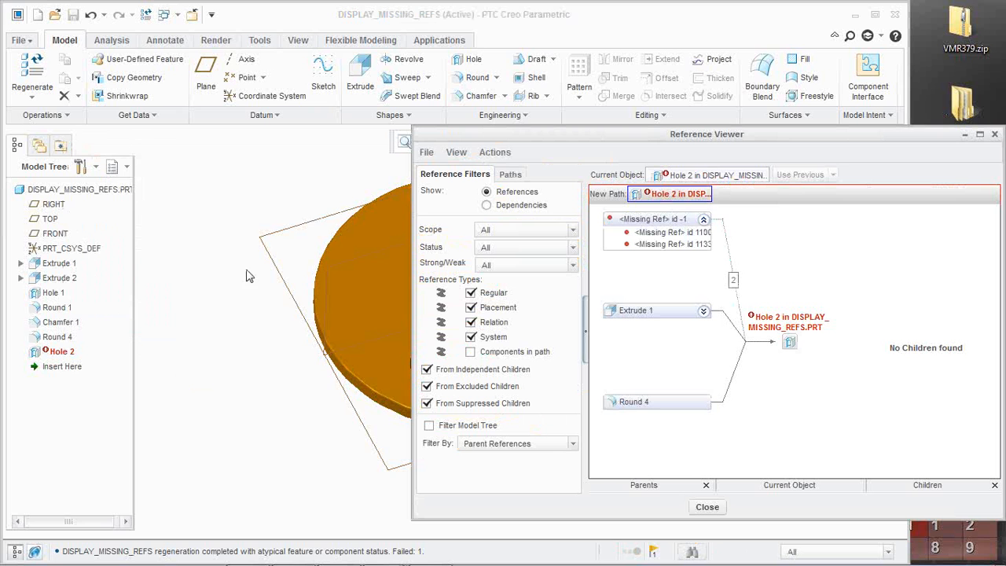
scroll(174, 330, "up", 5)
scroll(308, 423, "down", 3)
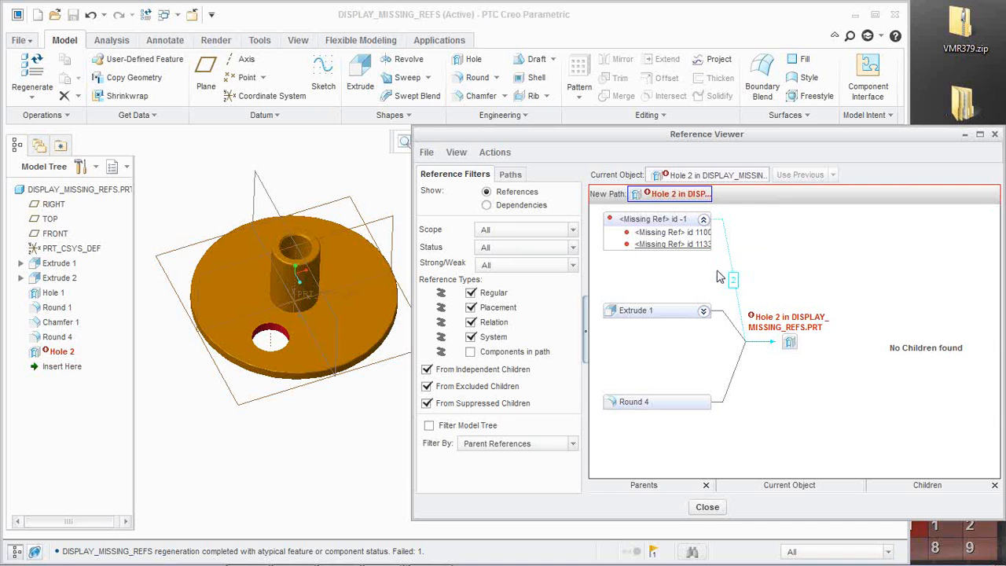
left_click(717, 514)
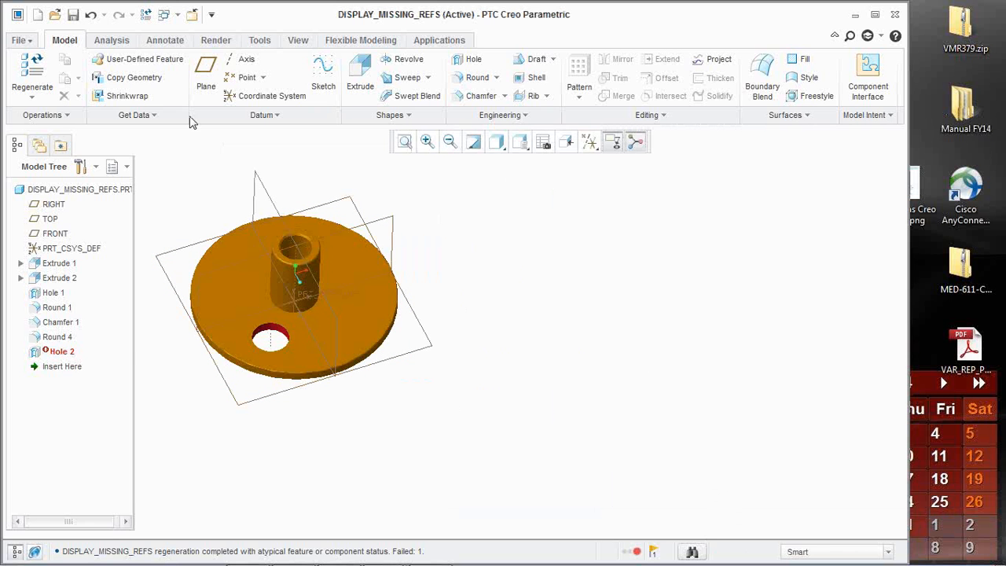
- Undo the rib pattern deletion and delete Pattern 2 of Round 5 instead
left_click(90, 15)
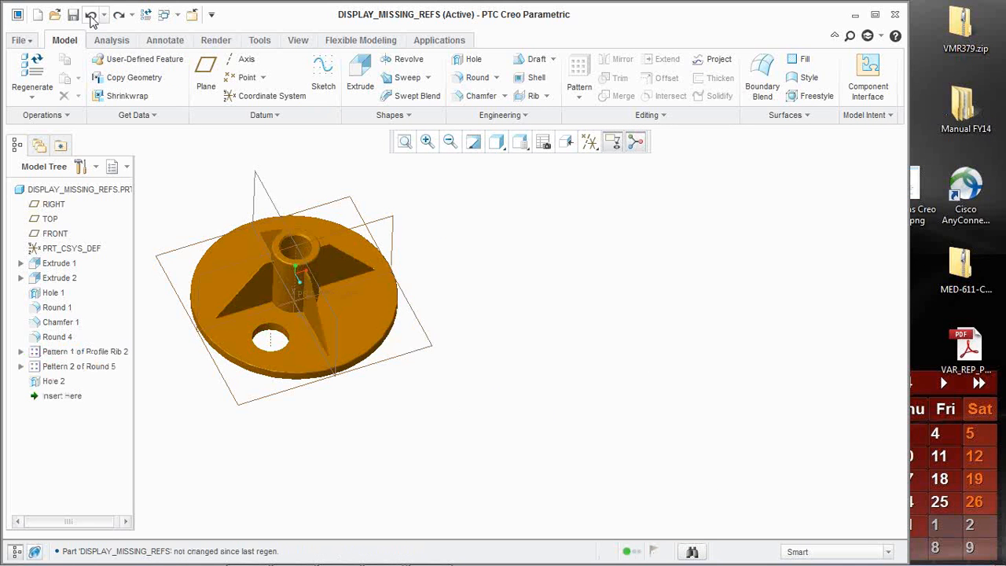
scroll(557, 314, "down", 2)
scroll(416, 330, "up", 3)
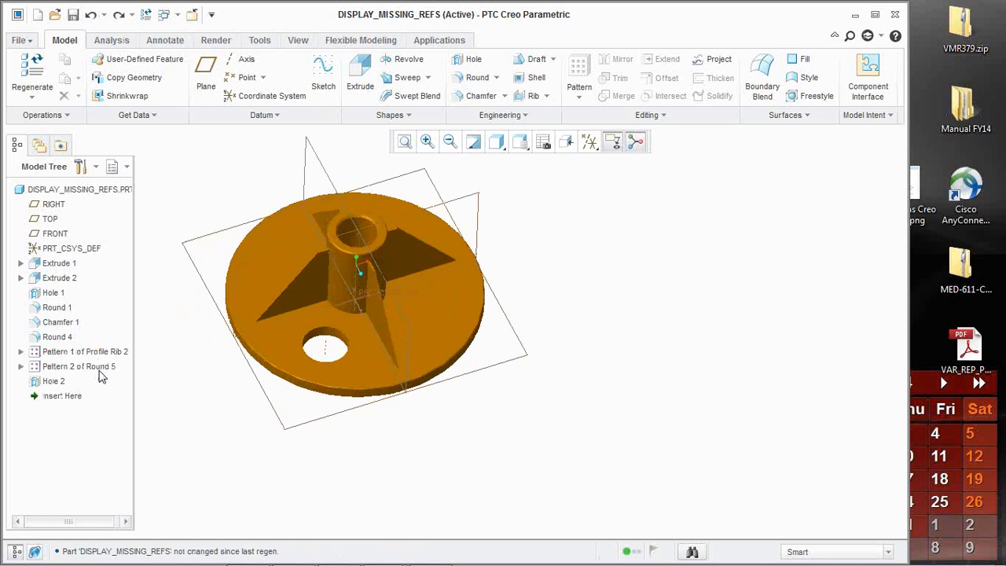
right_click(100, 370)
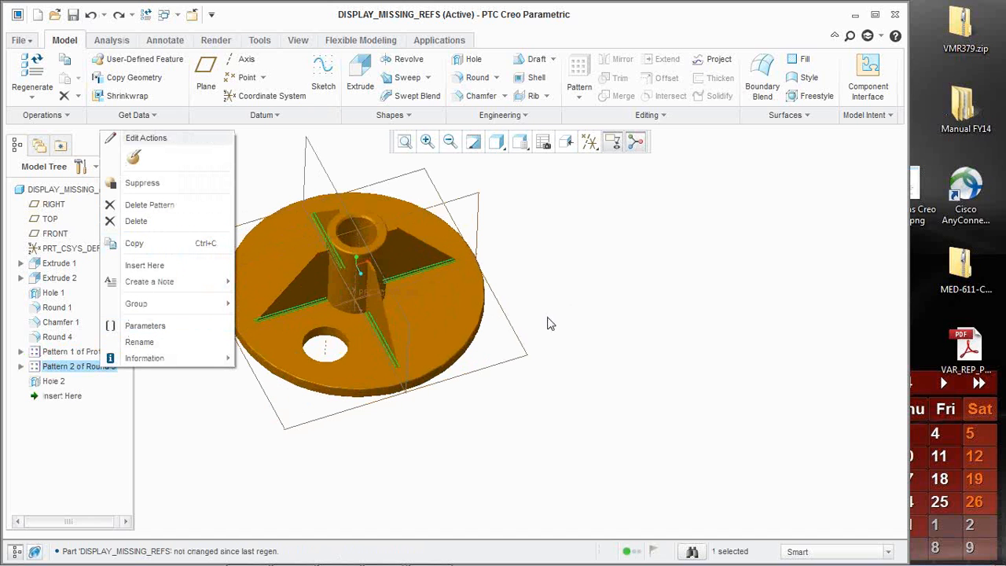
left_click(143, 223)
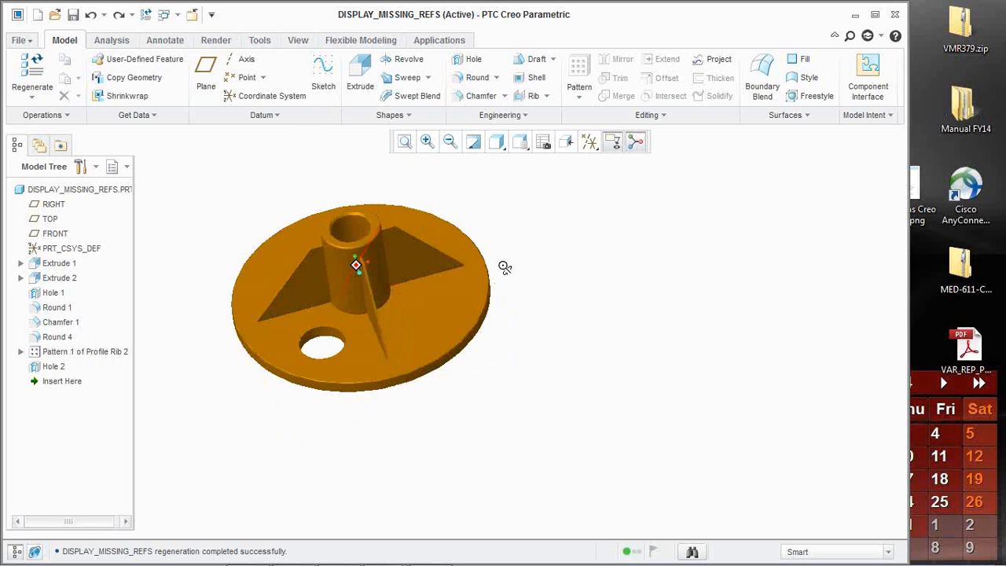
- Expand Pattern 1 of Profile Rib 2 and highlight Profile Rib 2 [1] to identify which rib leads the pattern
left_click(86, 351)
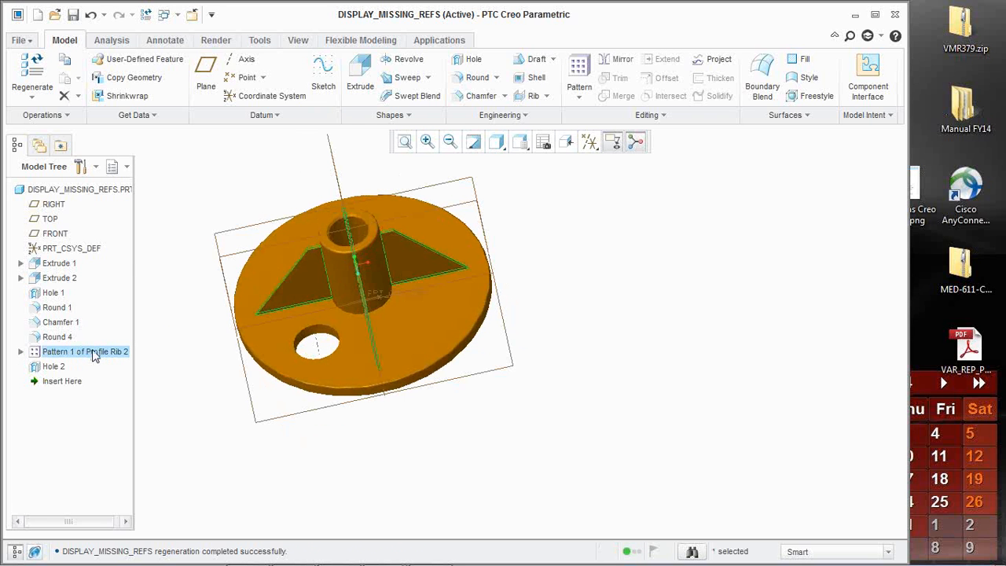
scroll(386, 242, "down", 5)
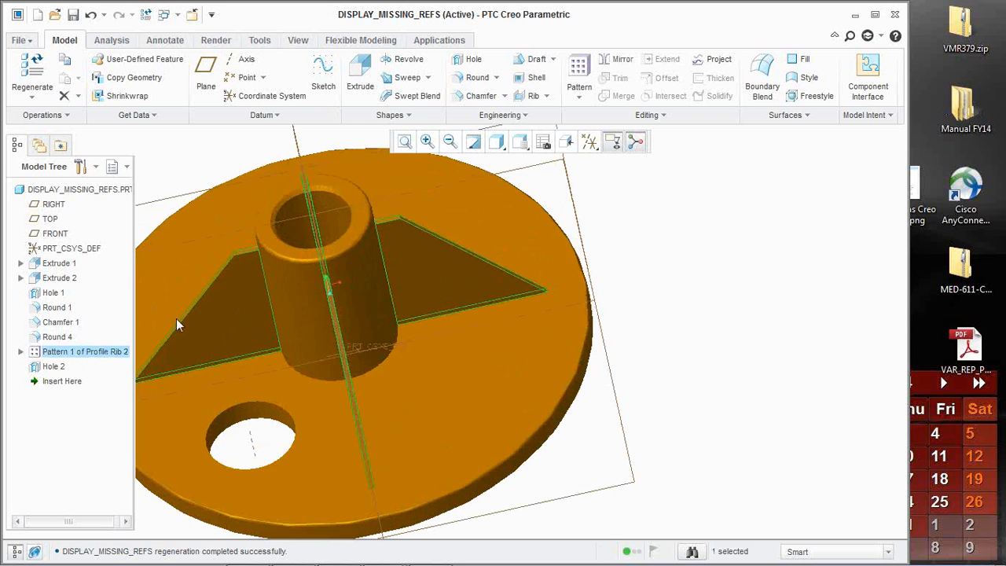
left_click(21, 352)
left_click(81, 367)
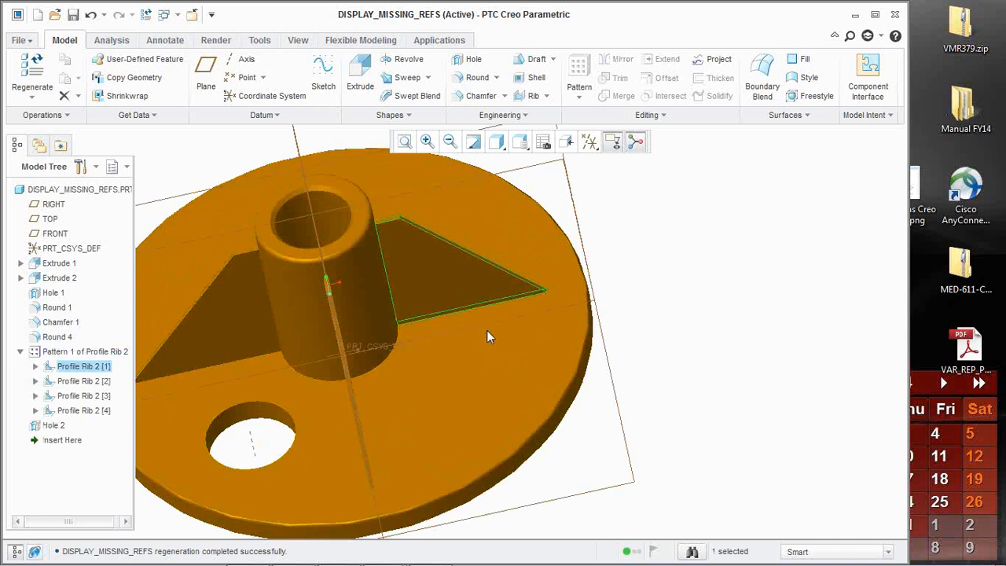
middle_click_drag(728, 290, 681, 352)
scroll(682, 350, "up", 1)
left_click(684, 341)
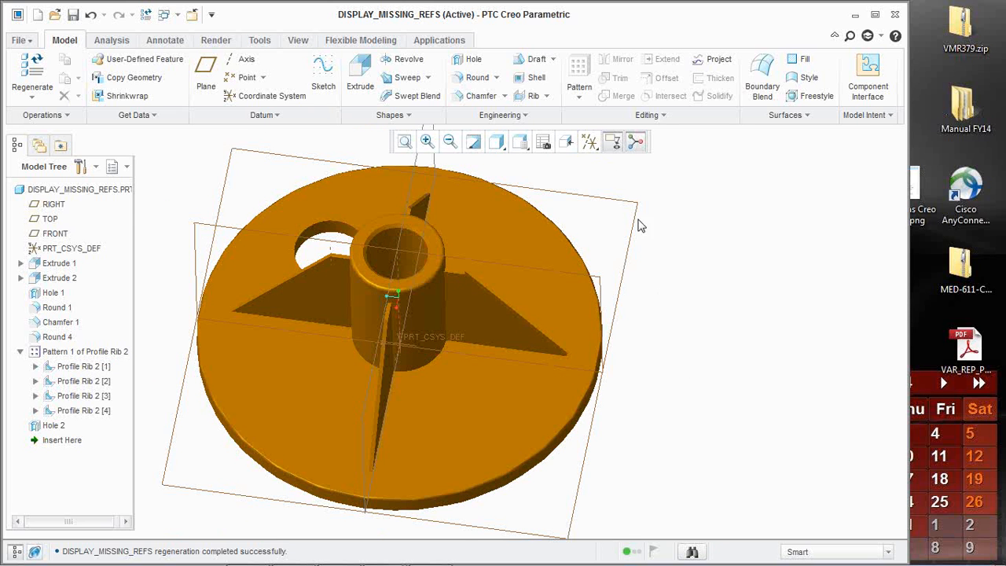
- Create a 0.06 radius round on the sloped top edge of a profile rib
left_click(471, 79)
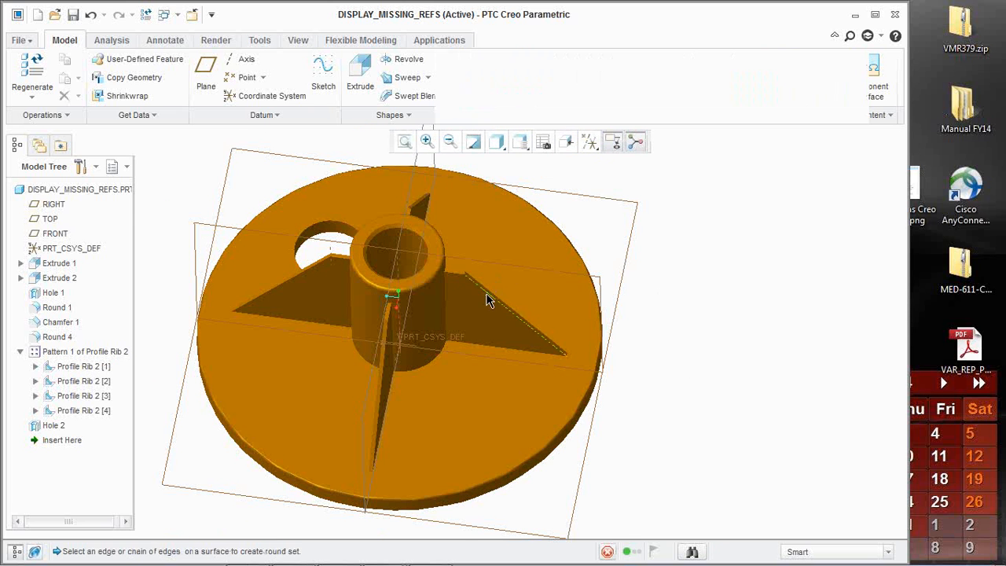
scroll(487, 299, "up", 5)
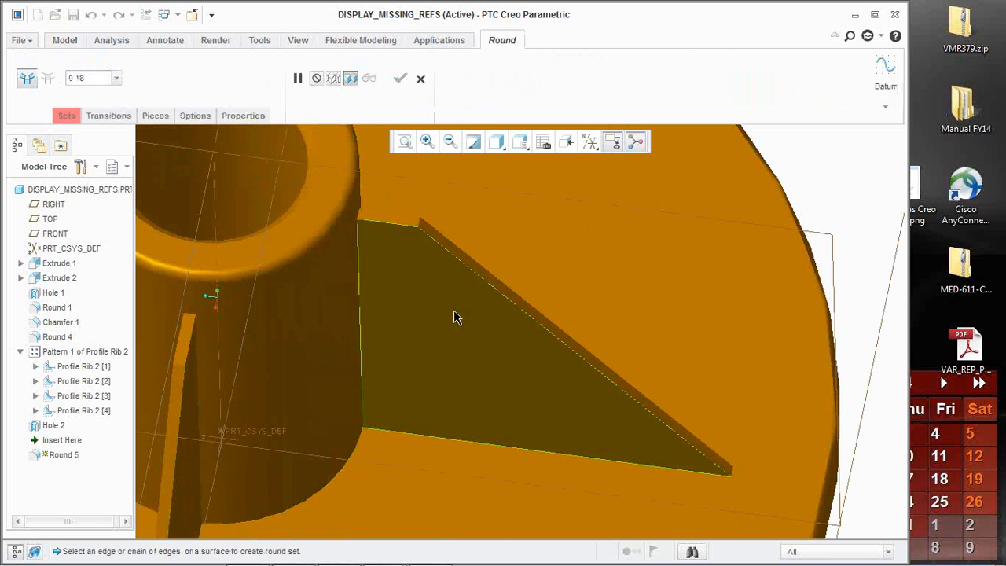
left_click(479, 284)
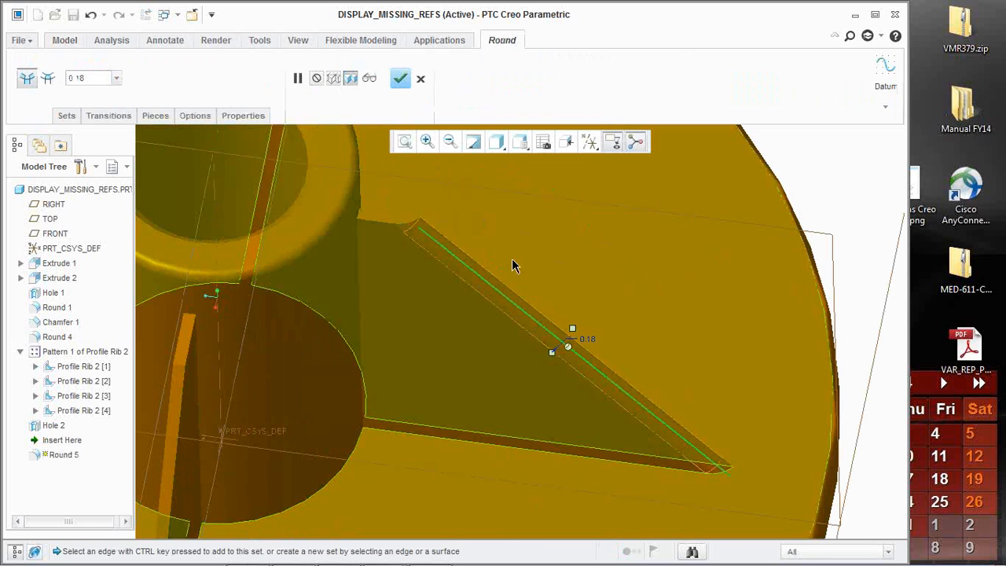
left_click_drag(572, 330, 566, 344)
middle_click(549, 299)
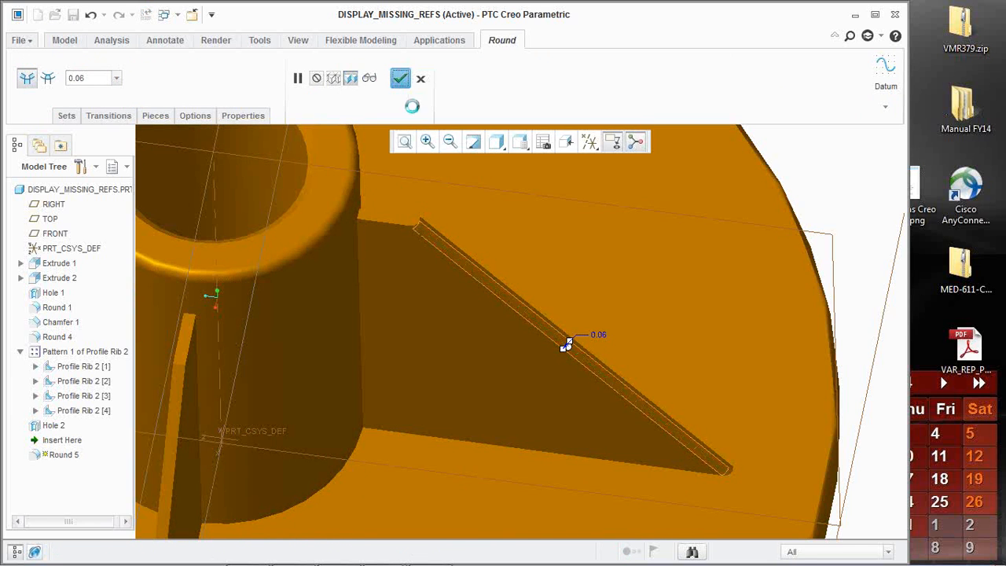
- Pattern Round 5 across all four profile ribs with a reference pattern
key("ctrl+d")
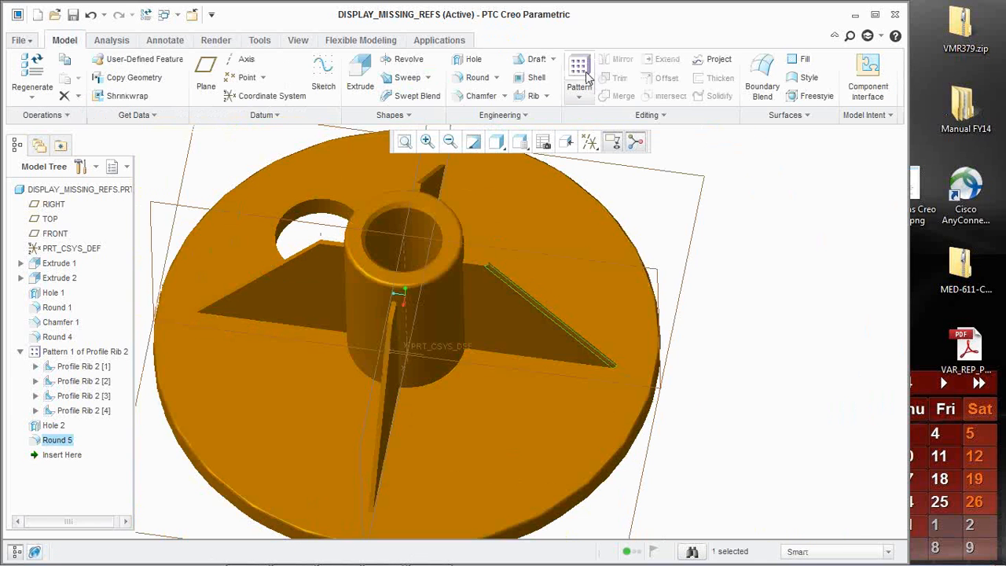
left_click(582, 71)
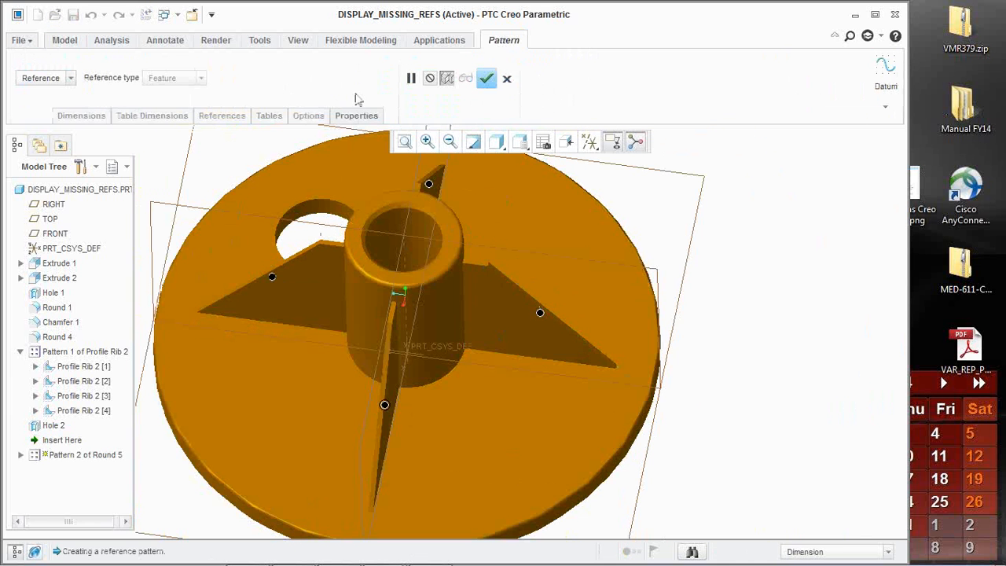
left_click(486, 77)
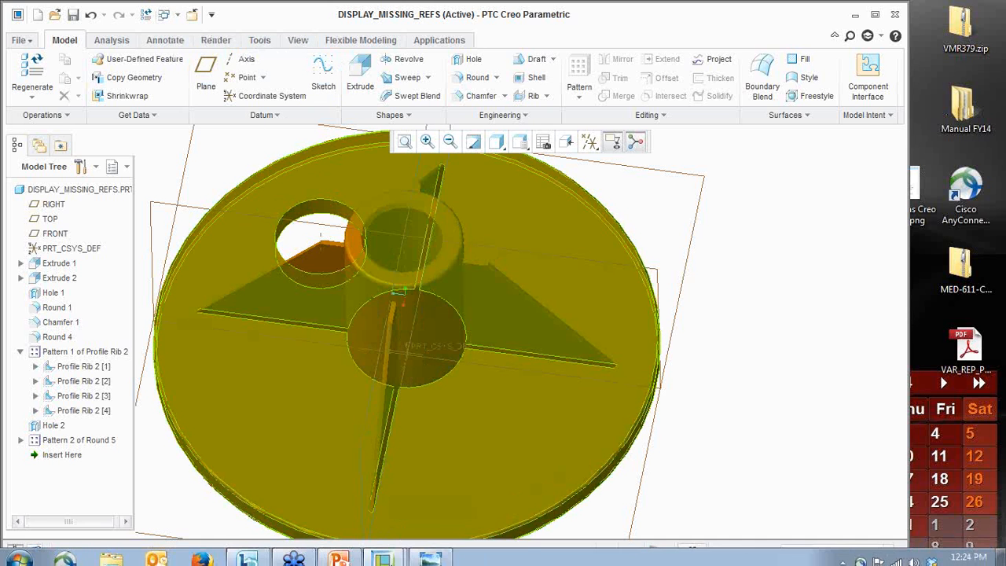
- Switch to the EDIT_REFERENCES part and set up a draft on the base plate's underside, using the adjoining end face as the hinge
left_click(385, 551)
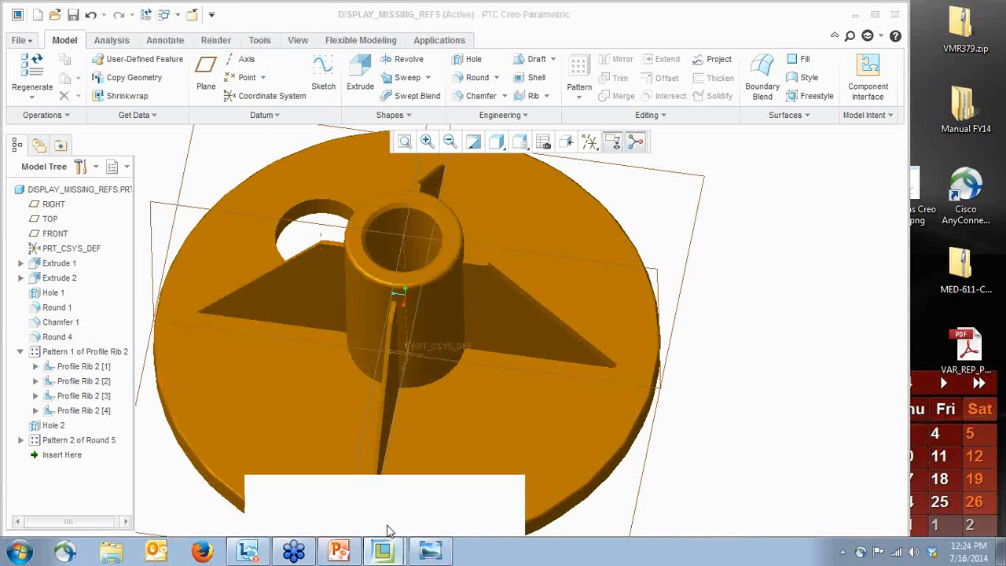
left_click(388, 528)
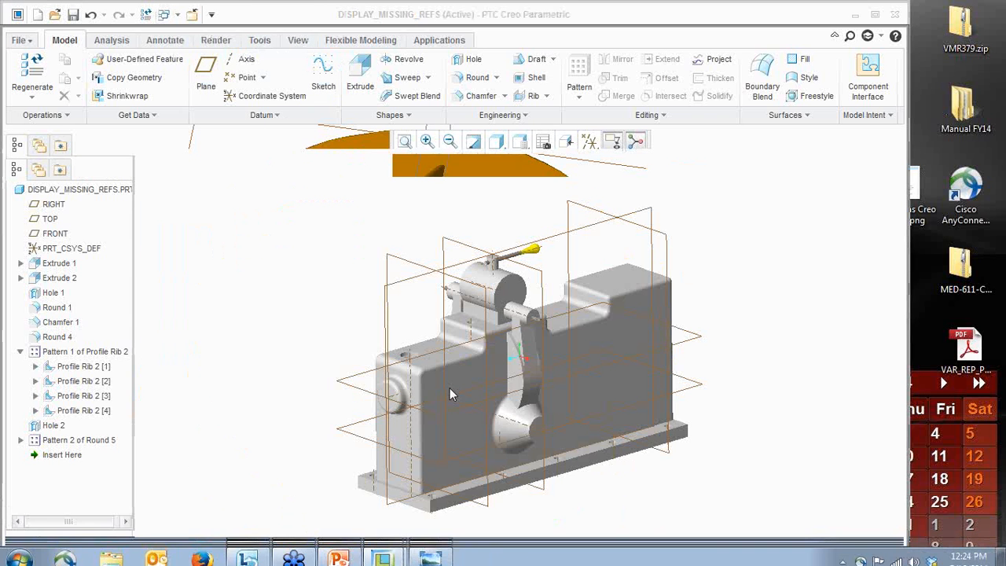
mouse_move(579, 345)
middle_mouse_down()
mouse_move(633, 316)
mouse_move(606, 287)
mouse_move(618, 310)
middle_mouse_up()
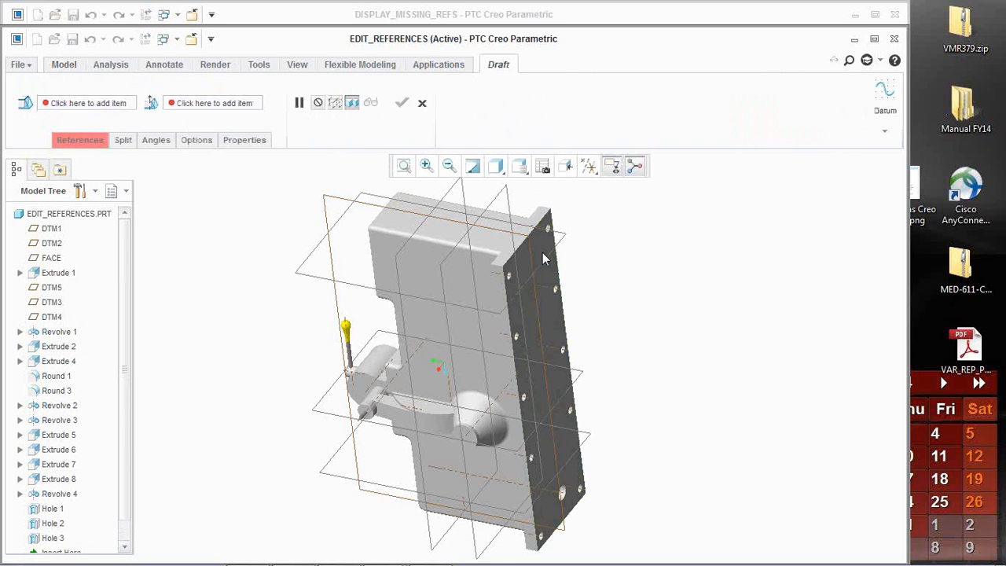
left_click(599, 225)
right_click(599, 225)
left_click(638, 263)
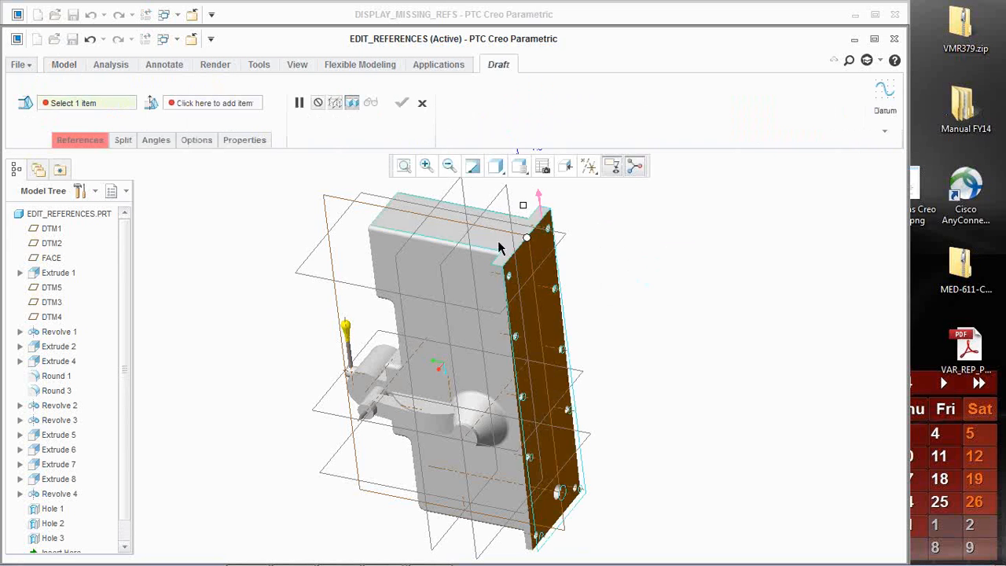
left_click(493, 236)
- Try varying the angle of the base plate draft dynamically, ending at 14 degrees, and cancel the draft
scroll(515, 235, "down", 4)
left_click_drag(520, 240, 508, 271)
scroll(515, 247, "up", 3)
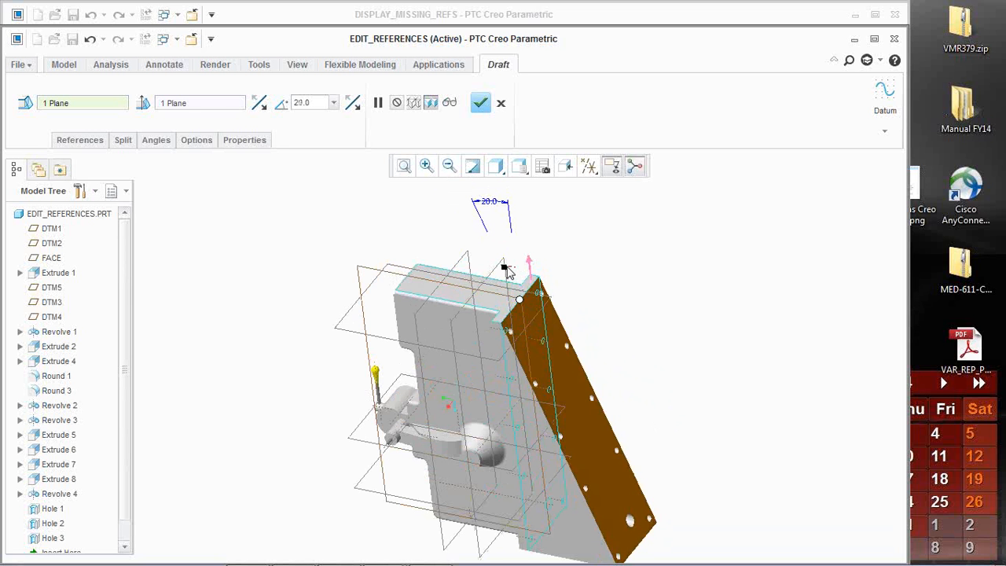
left_click_drag(507, 271, 500, 294)
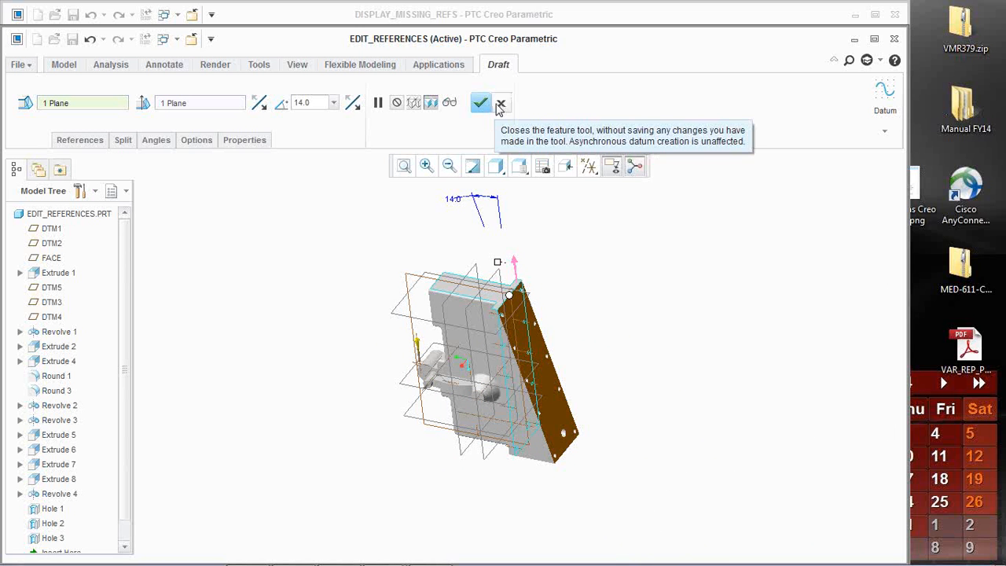
left_click(506, 109)
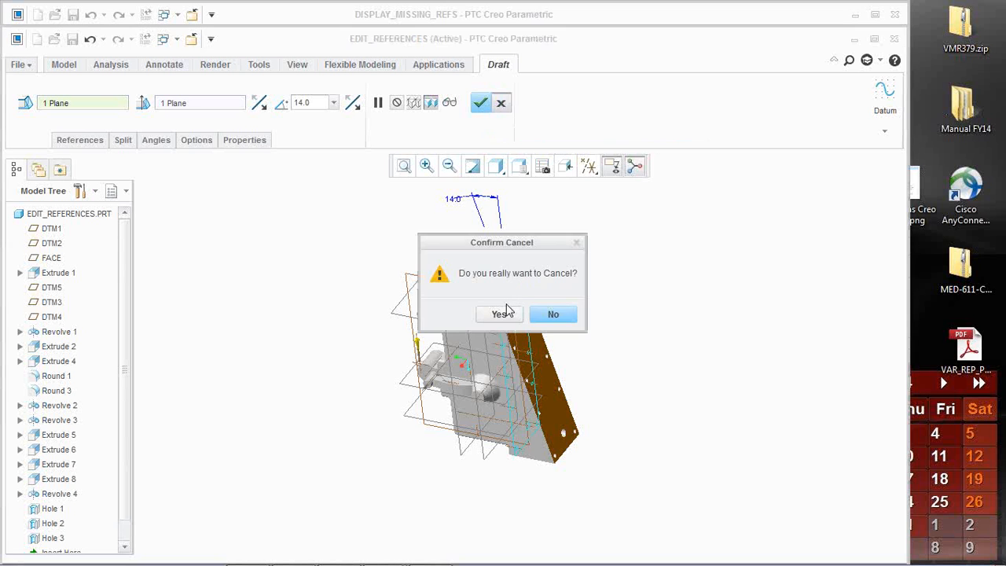
left_click(503, 315)
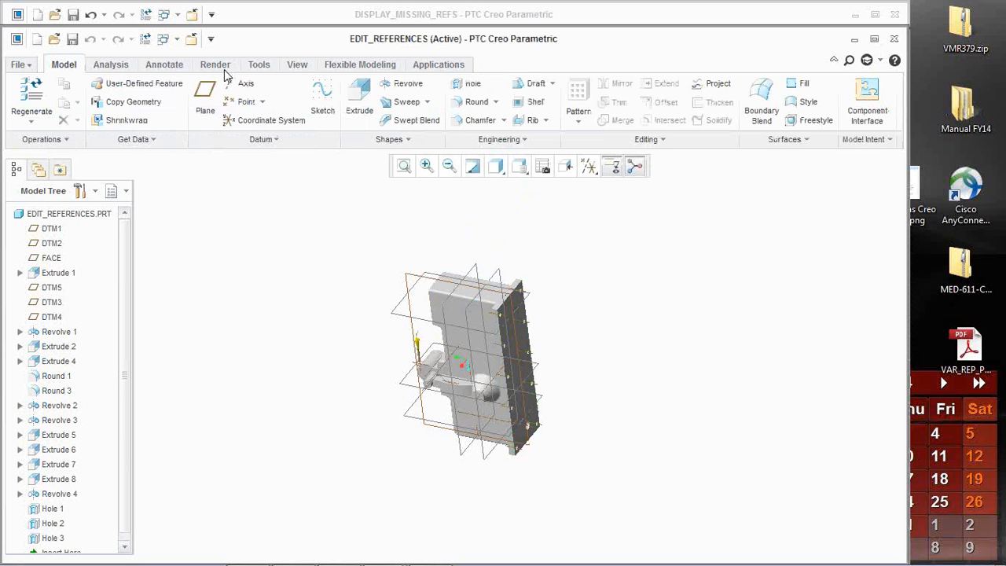
- Return to the DISPLAY_MISSING_REFS part and collapse Pattern 1 of Profile Rib 2 in the Model Tree
left_click(178, 41)
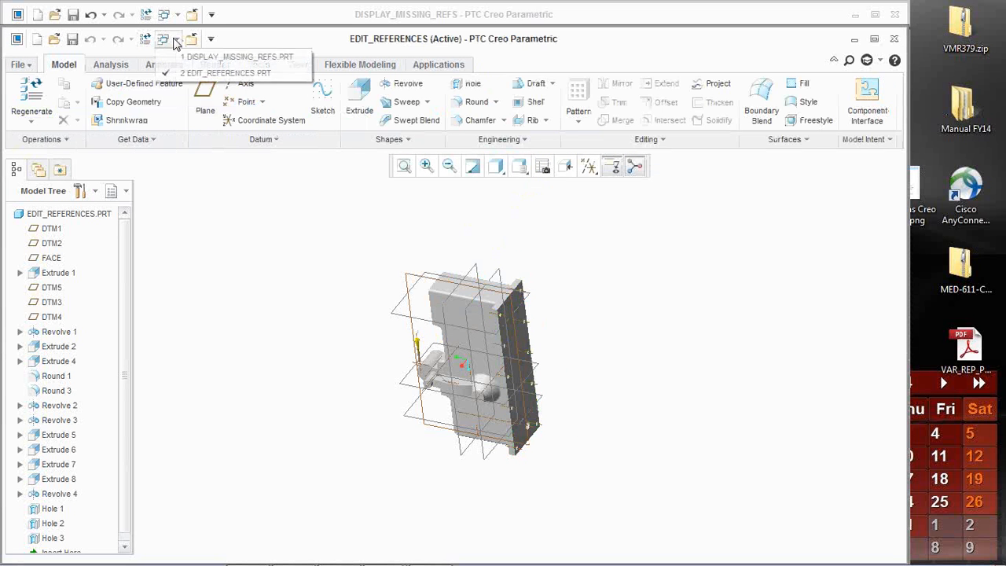
left_click(186, 59)
left_click(202, 63)
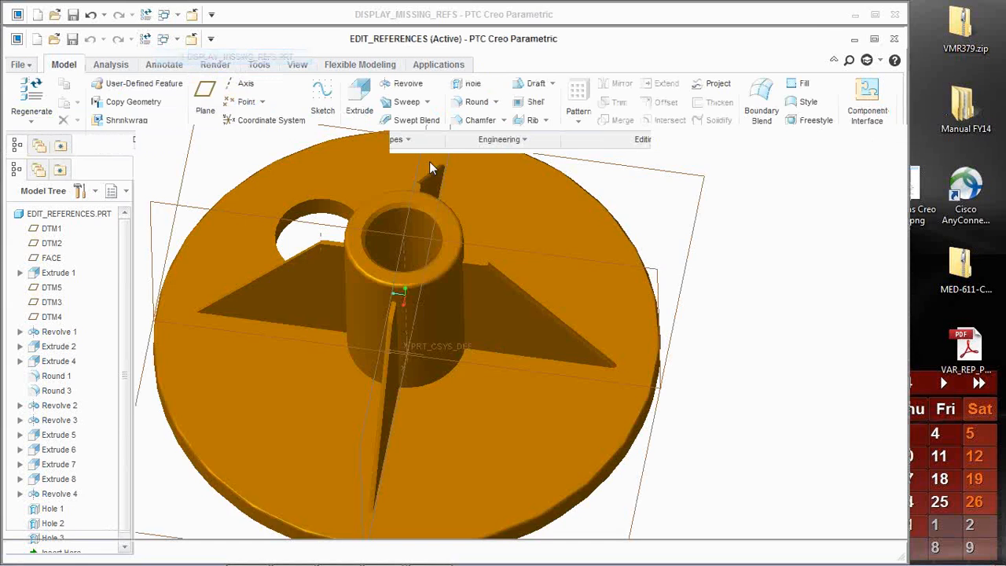
scroll(495, 295, "down", 3)
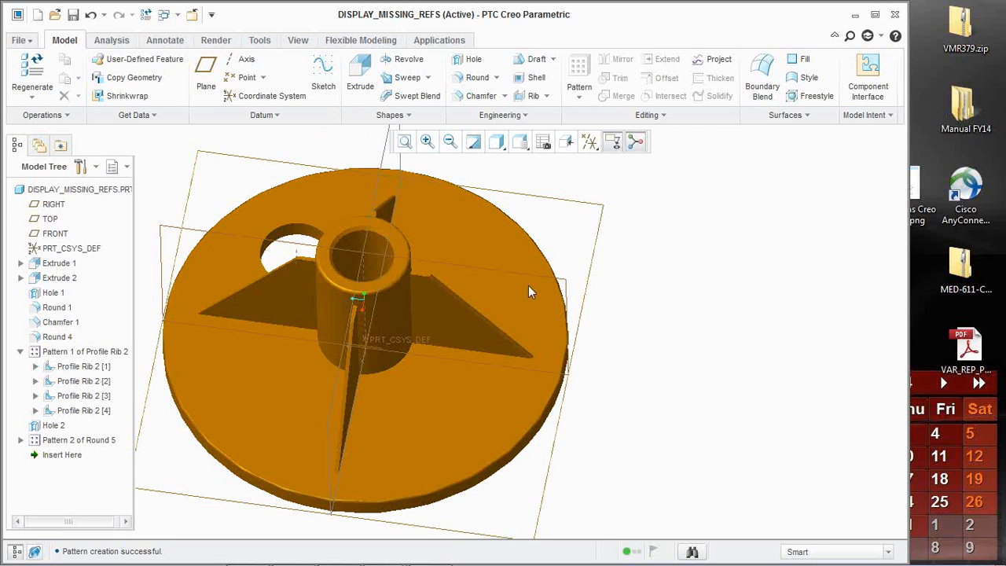
left_click(460, 324)
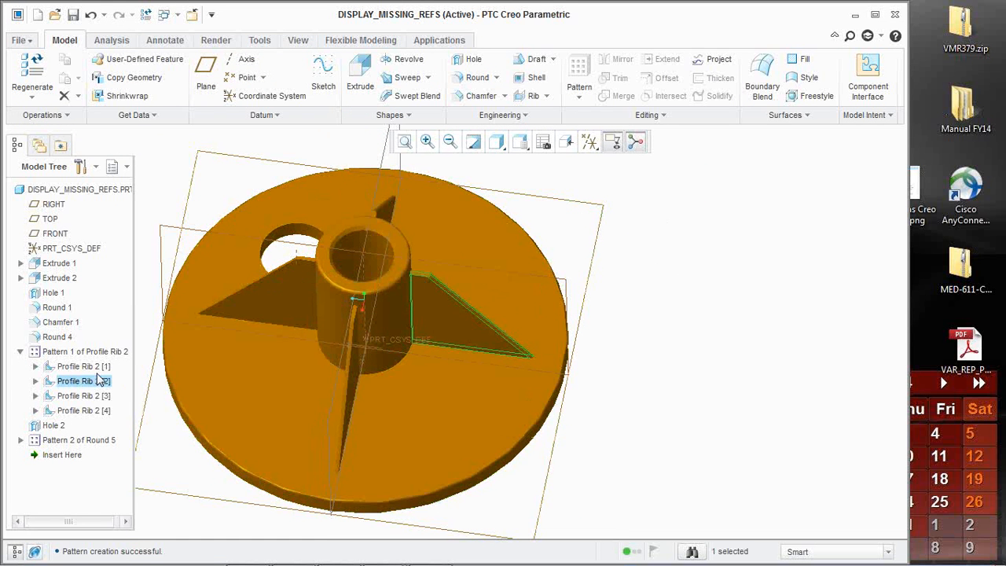
left_click(21, 351)
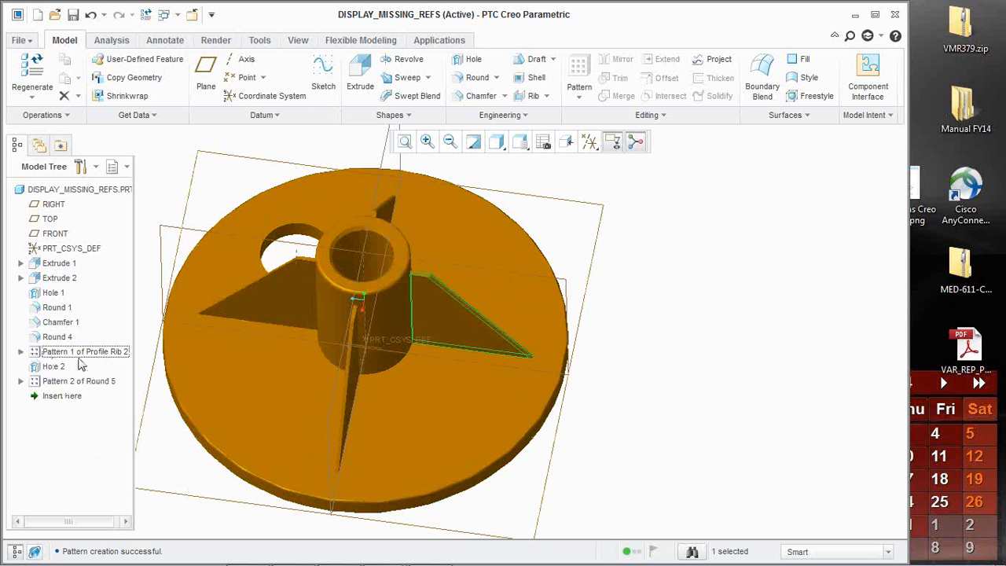
- Review the Feature Reorder options for Hole 2 and close them without reordering the hole
left_click(56, 368)
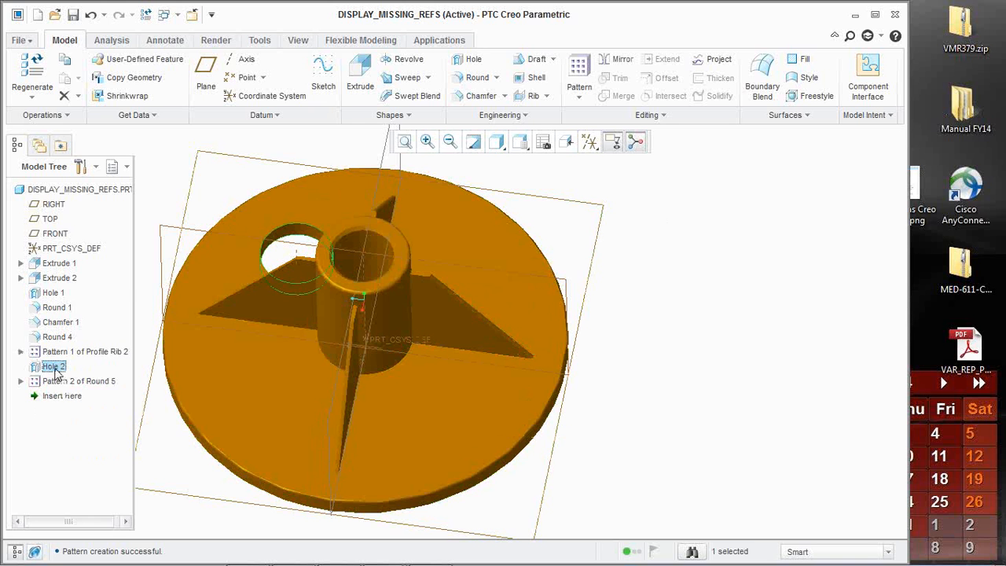
right_click(56, 367)
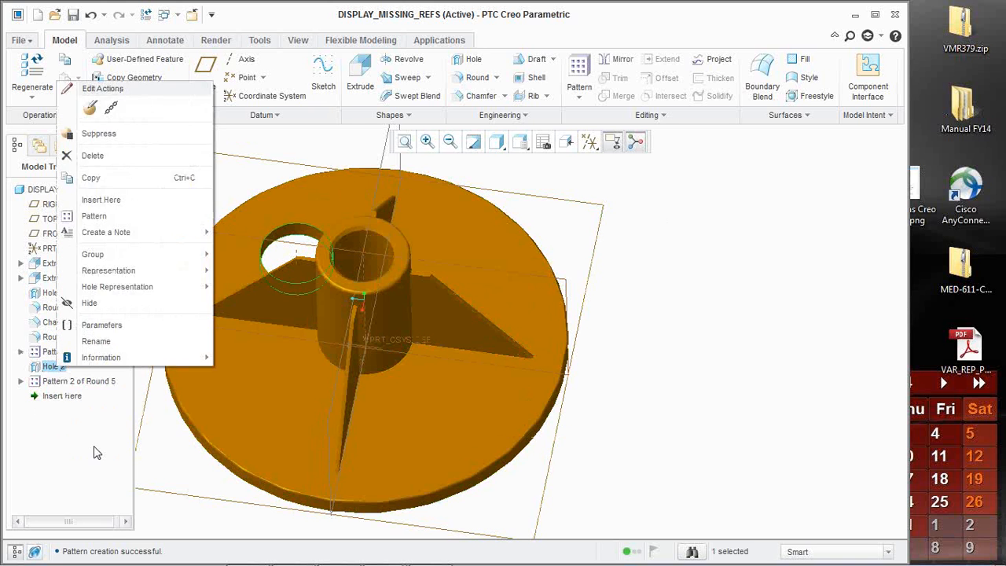
key("Escape")
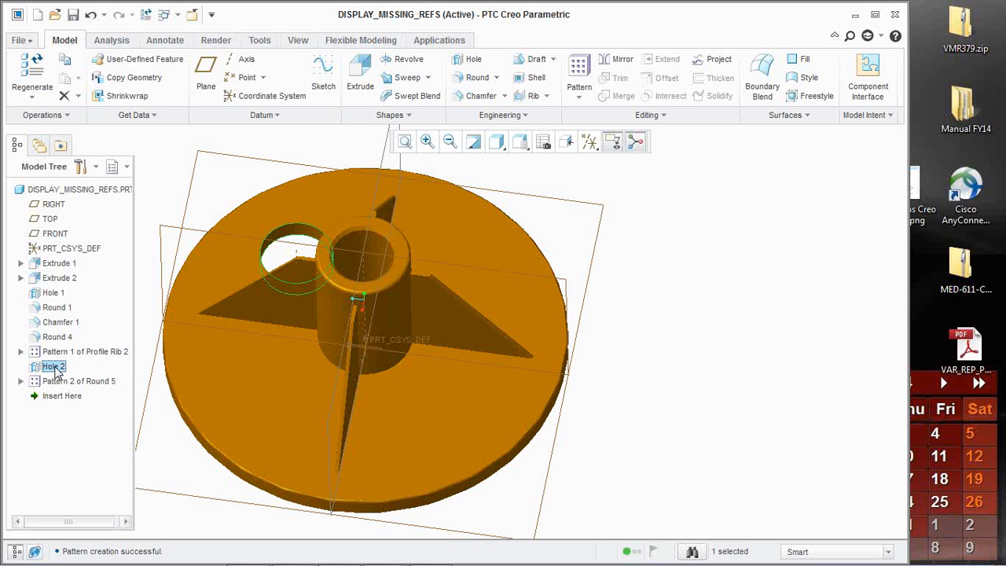
left_click(44, 117)
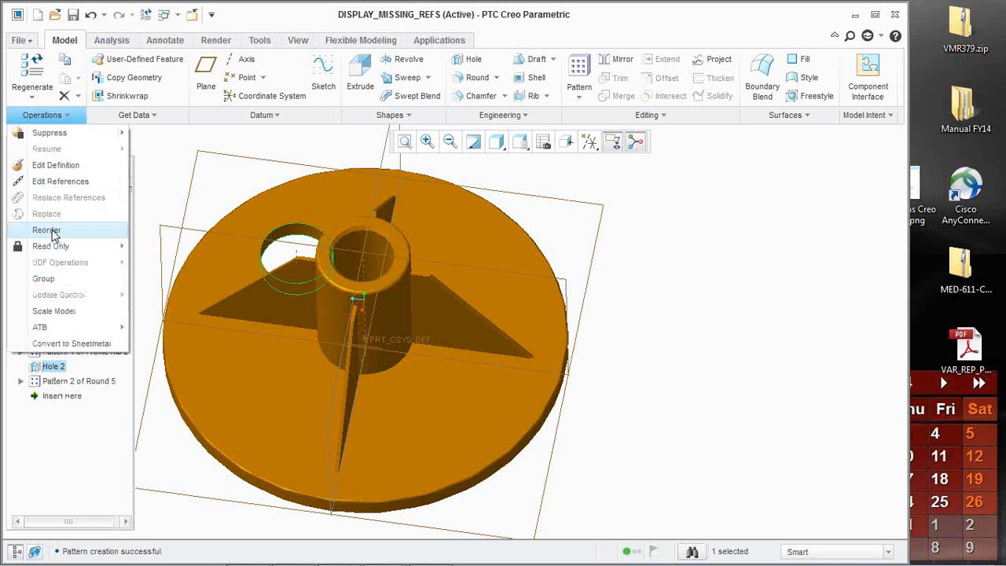
left_click(47, 230)
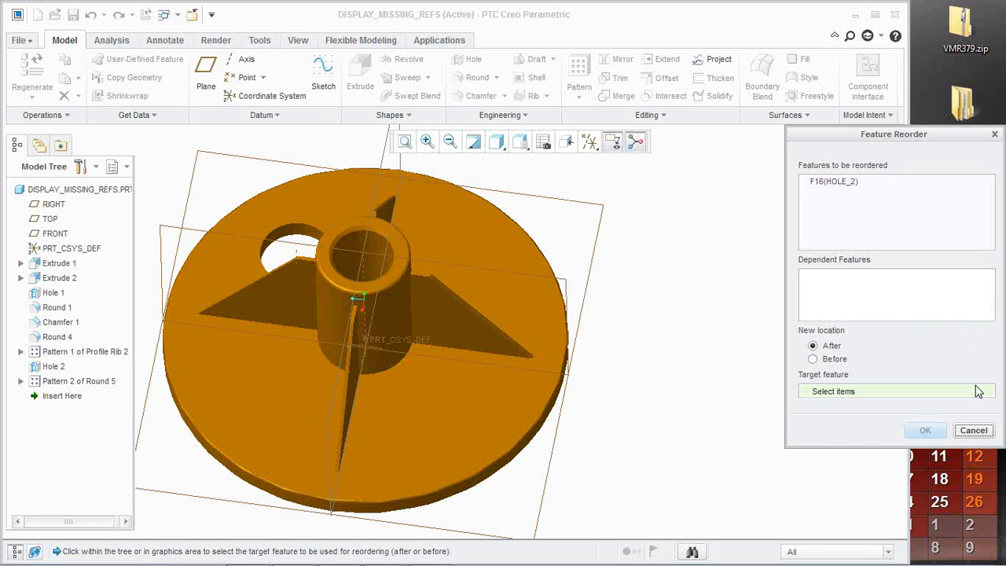
left_click(973, 430)
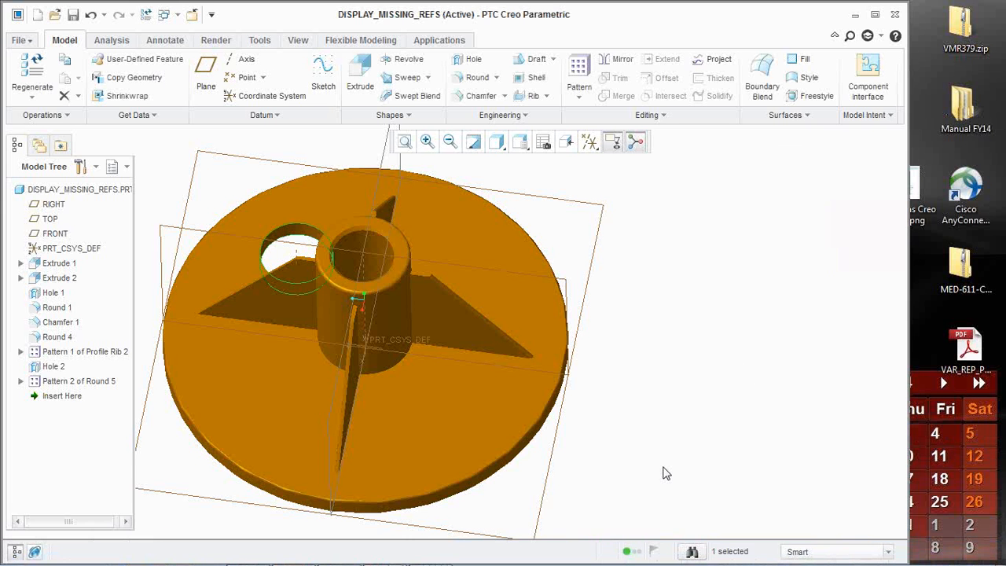
left_click(649, 433)
key("ctrl+d")
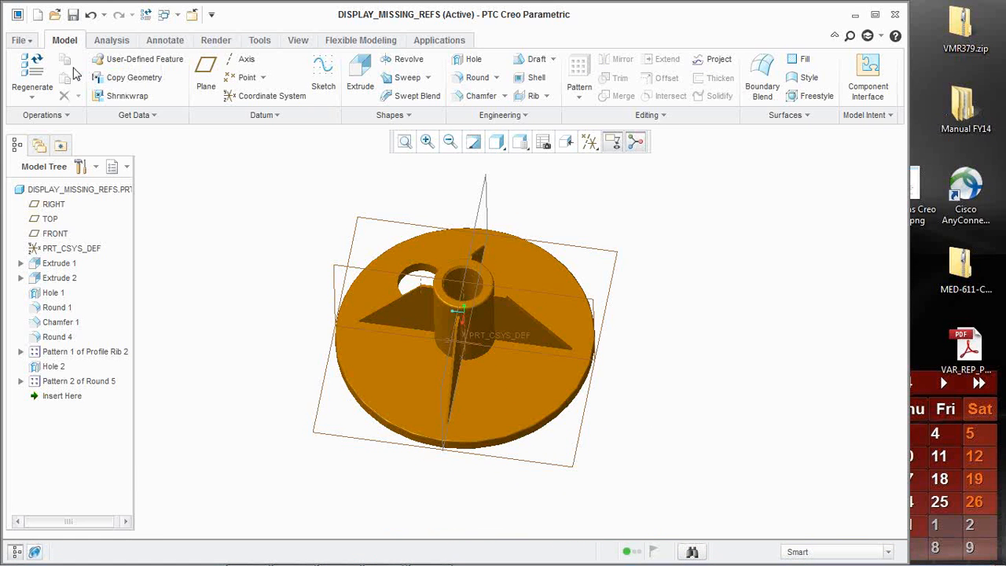
- Create an empty landscape C-size drawing with DISPLAY_MISSING_REFS as the default model
left_click(37, 14)
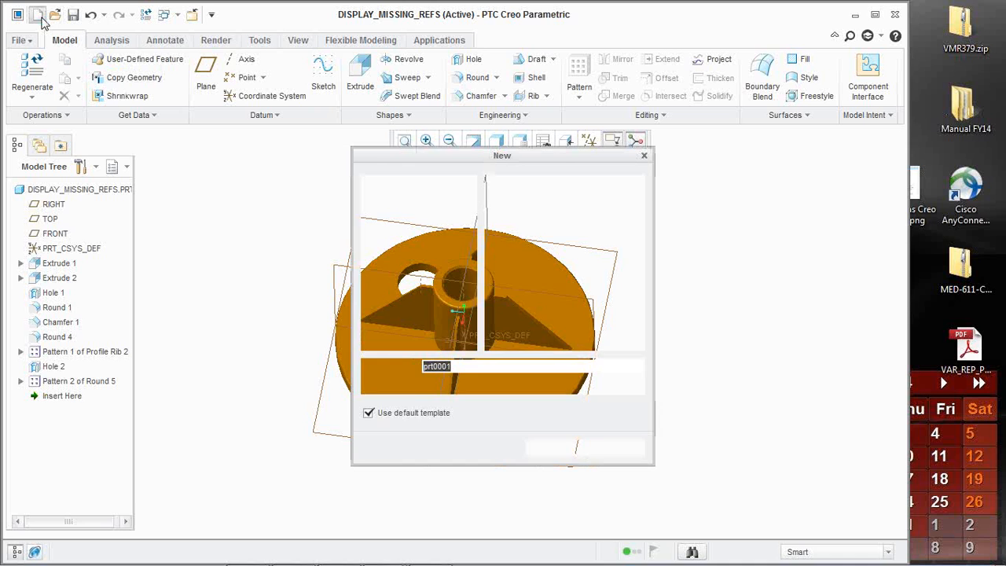
left_click(381, 264)
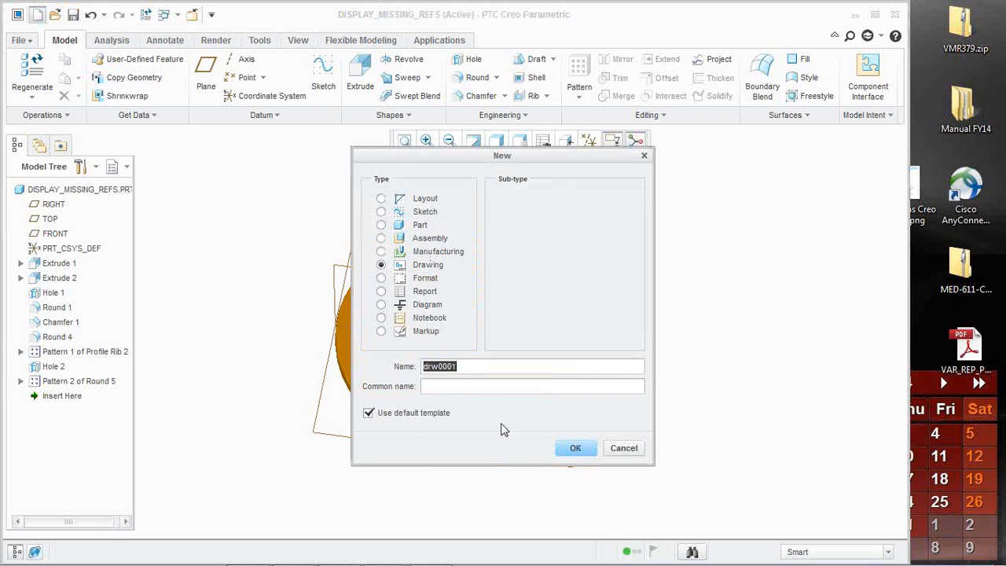
left_click(577, 448)
left_click(473, 234)
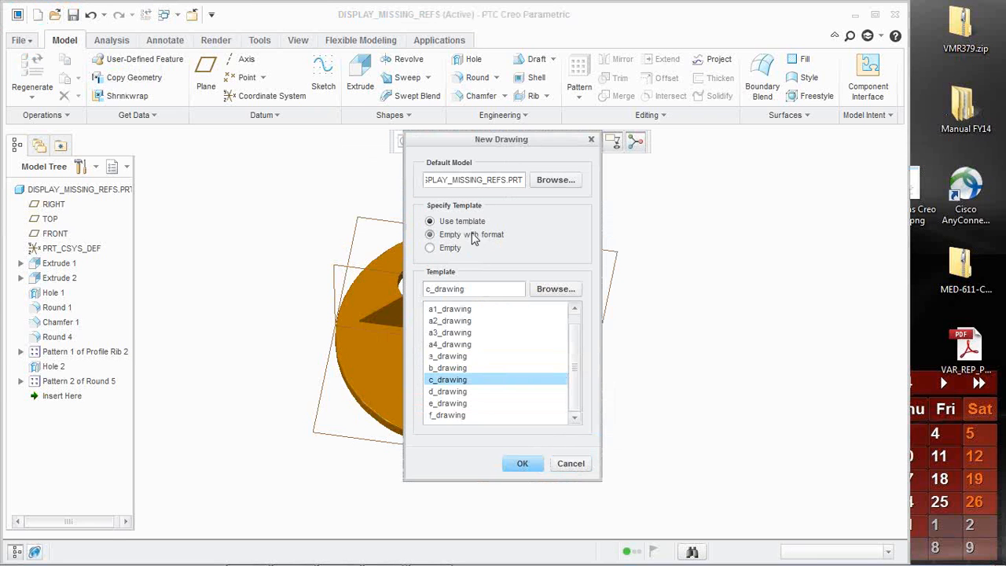
left_click(452, 248)
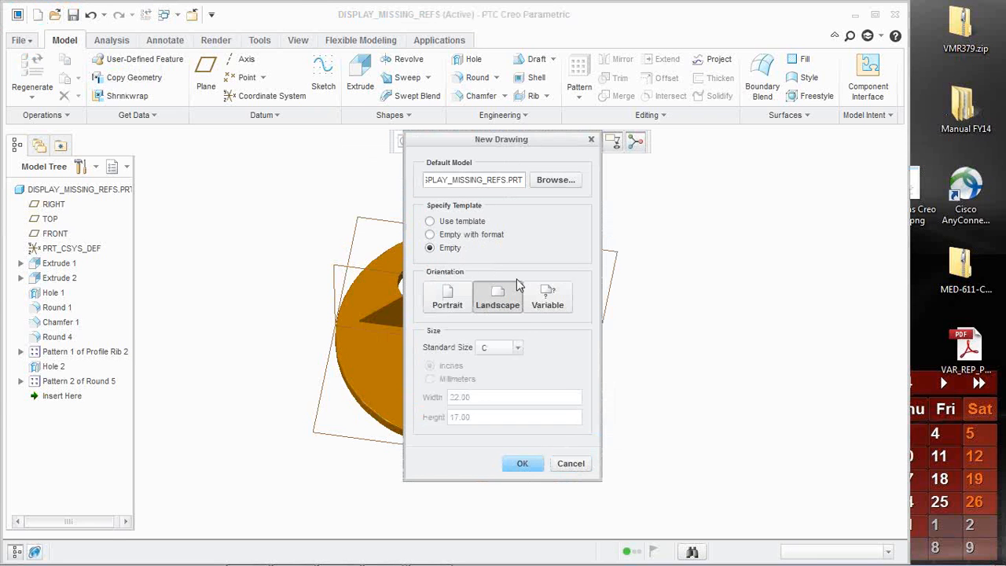
left_click(523, 464)
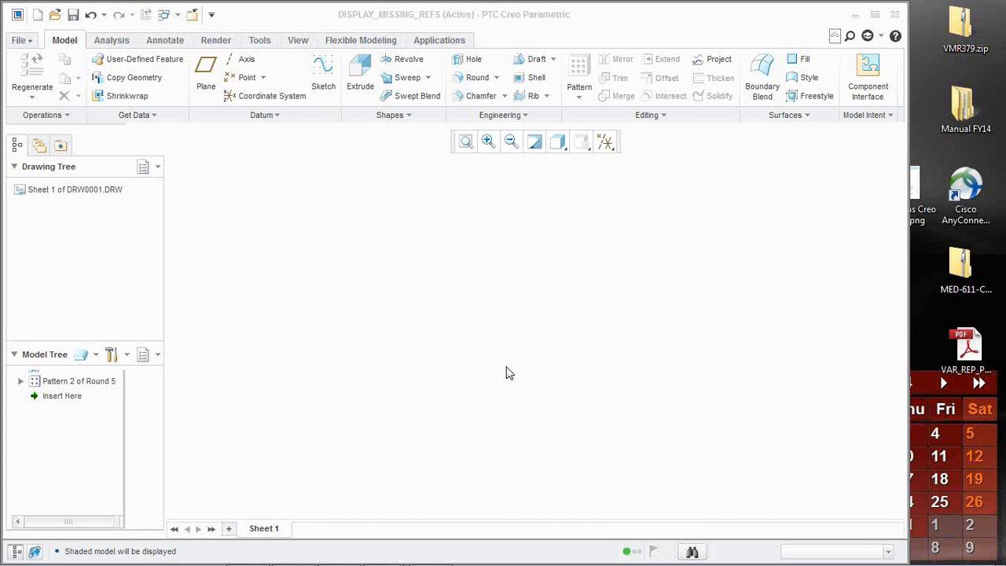
- Place a general view of the part near the sheet's lower-left area, oriented with the TOP model view
right_click(435, 300)
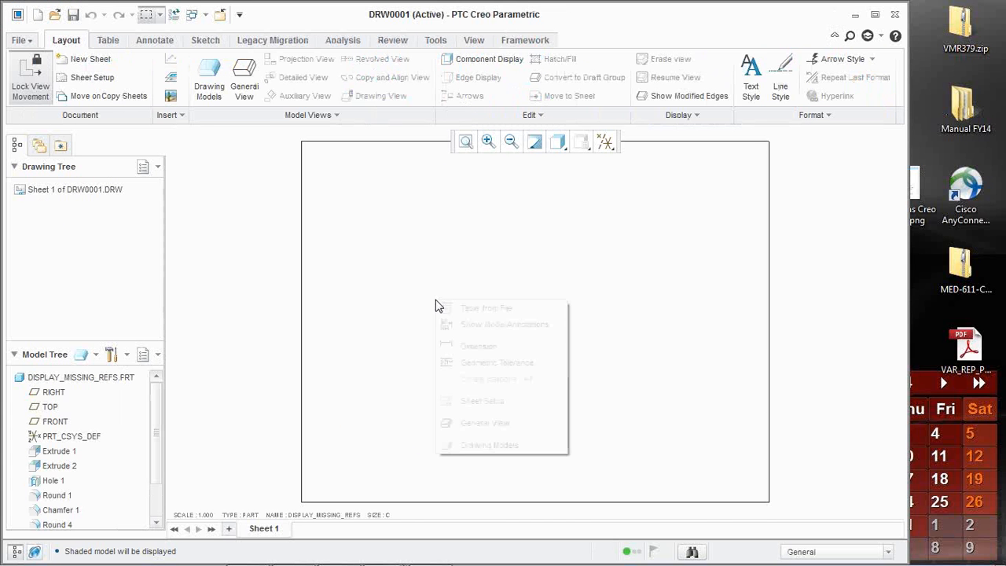
left_click(471, 418)
left_click(507, 383)
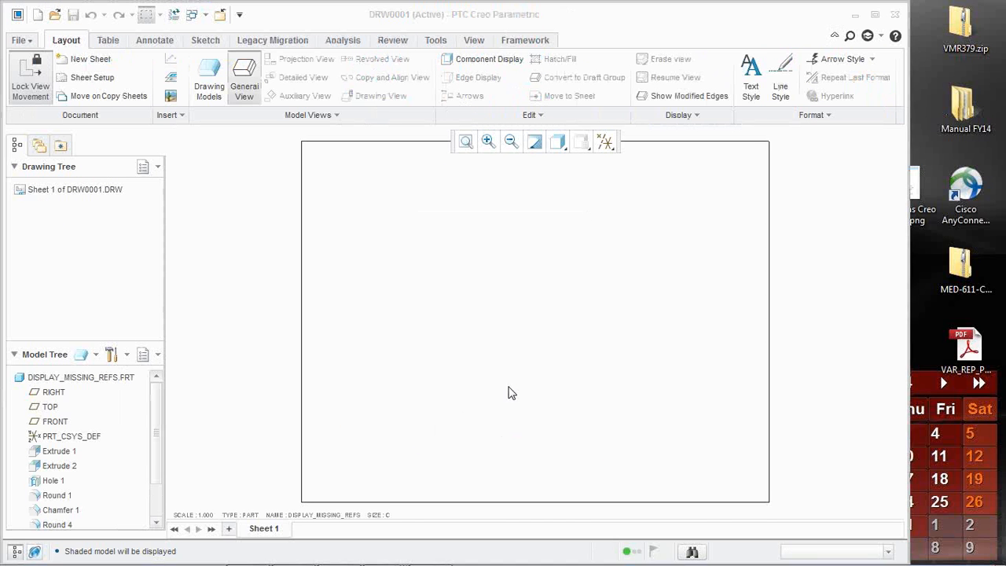
left_click(451, 351)
left_click(857, 382)
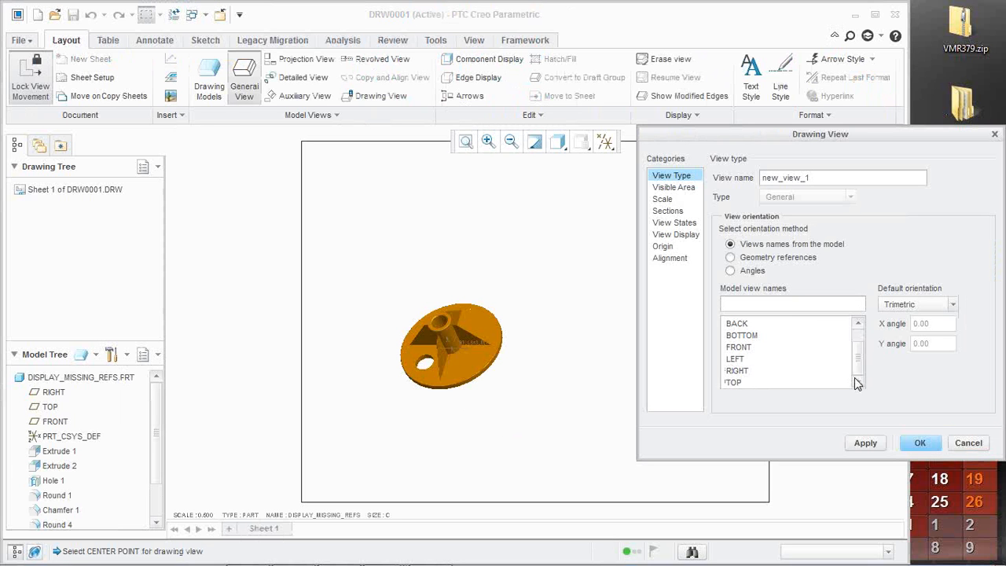
left_click(742, 381)
left_click(864, 442)
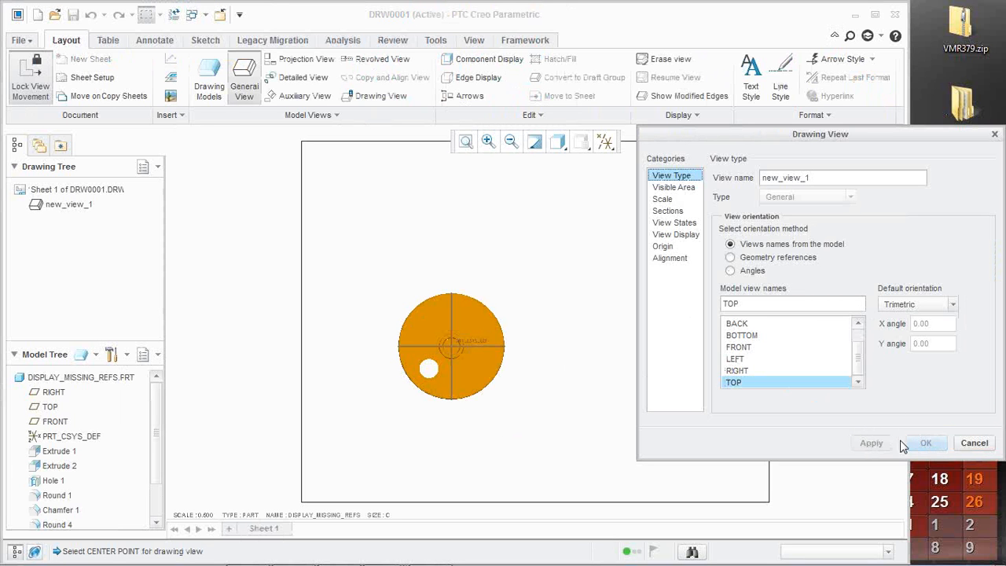
left_click_drag(914, 137, 869, 170)
left_click(881, 476)
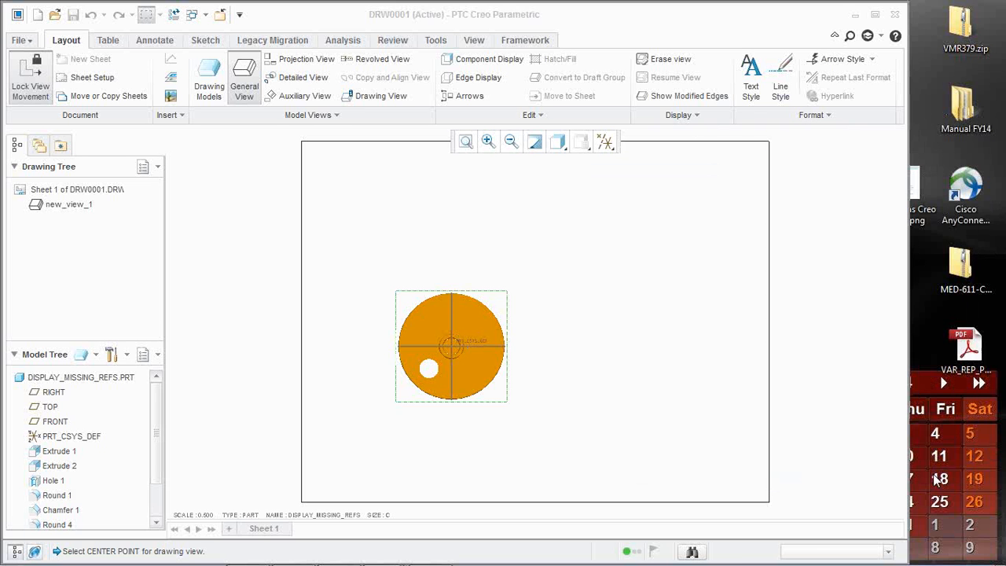
- Add a projection view directly below the general top view
right_click(556, 372)
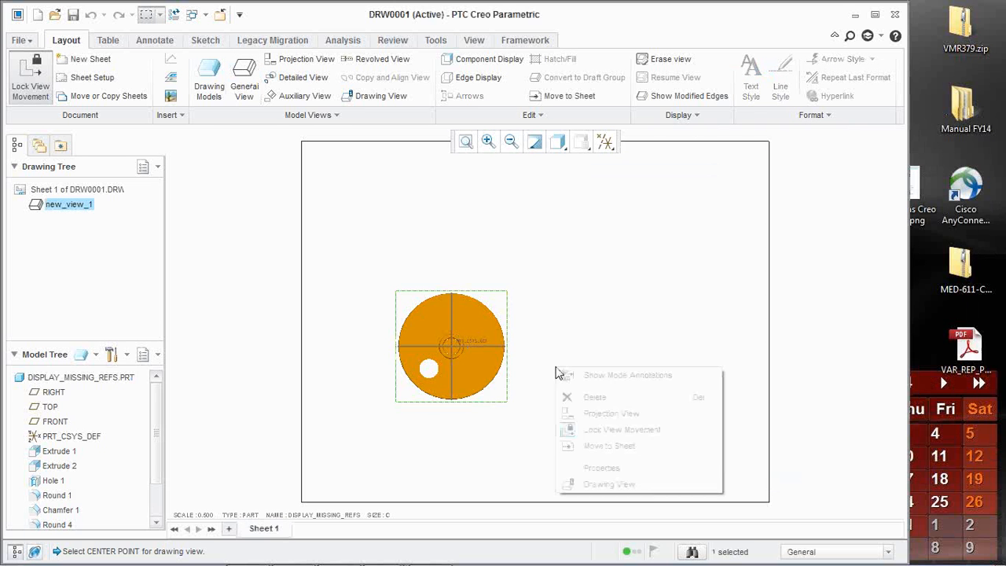
left_click(593, 415)
left_click(474, 467)
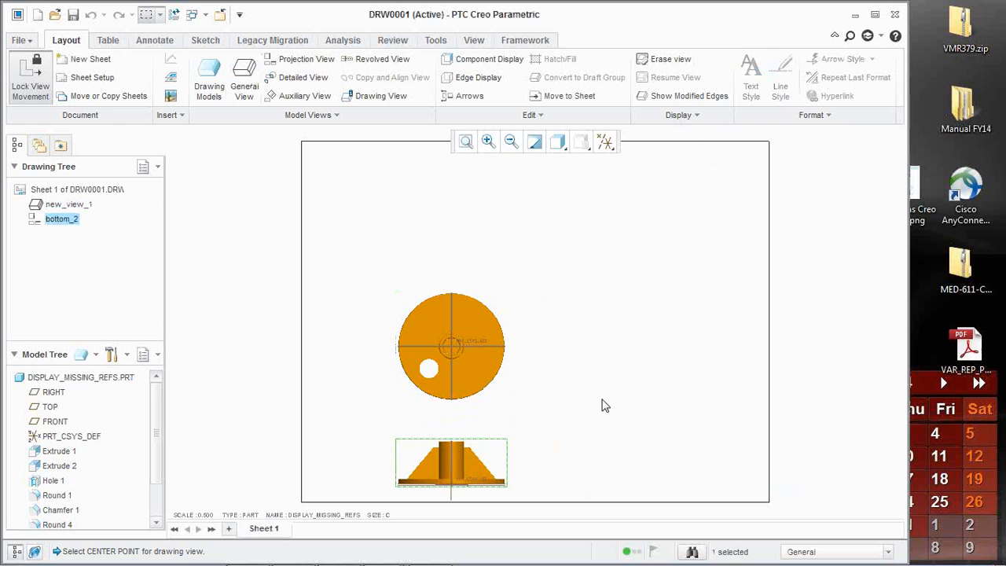
- Add a projection view to the right of the general top view and set the drawing views' display style to No Hidden
left_click(503, 358)
right_click(557, 341)
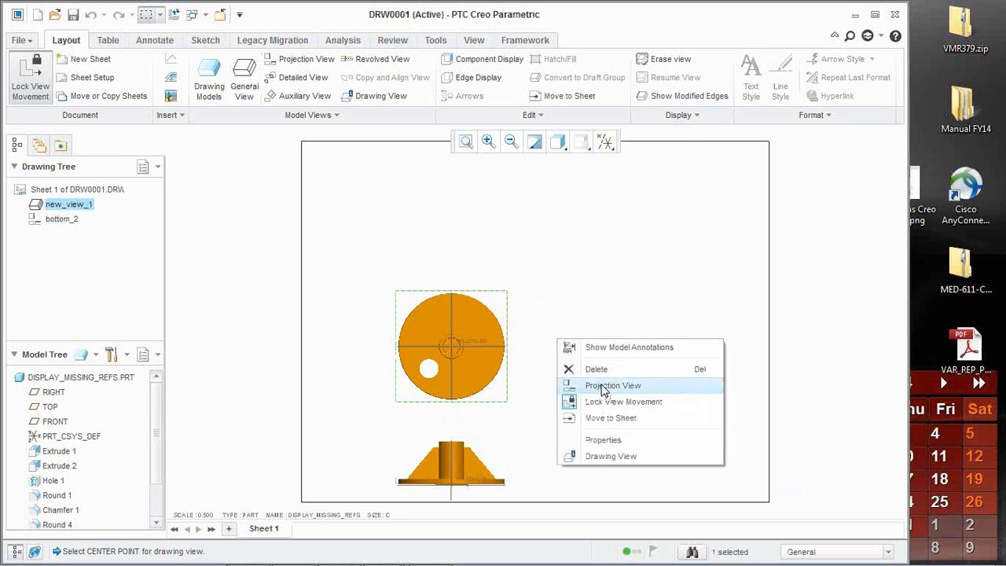
left_click(595, 385)
left_click(633, 352)
left_click(559, 143)
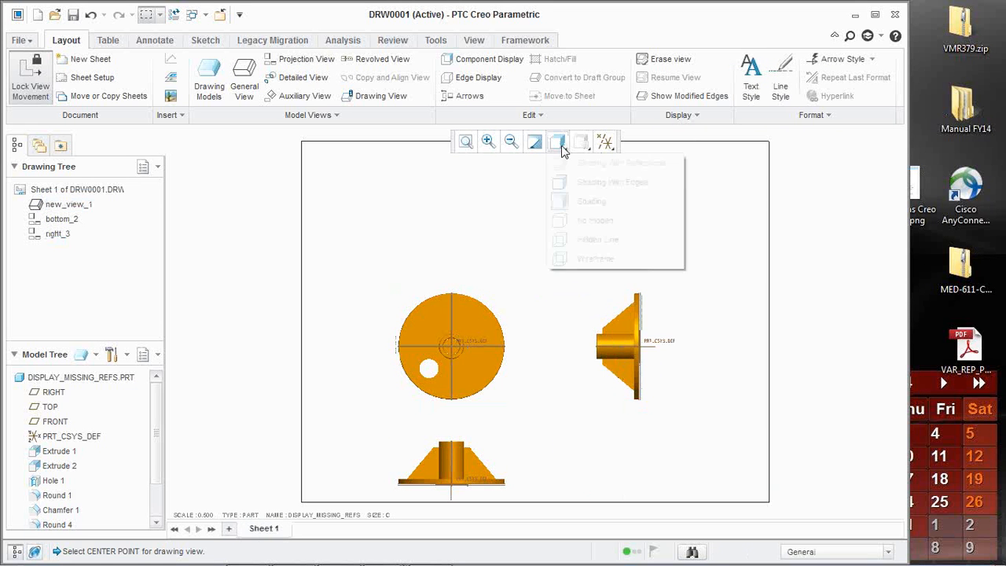
left_click(573, 218)
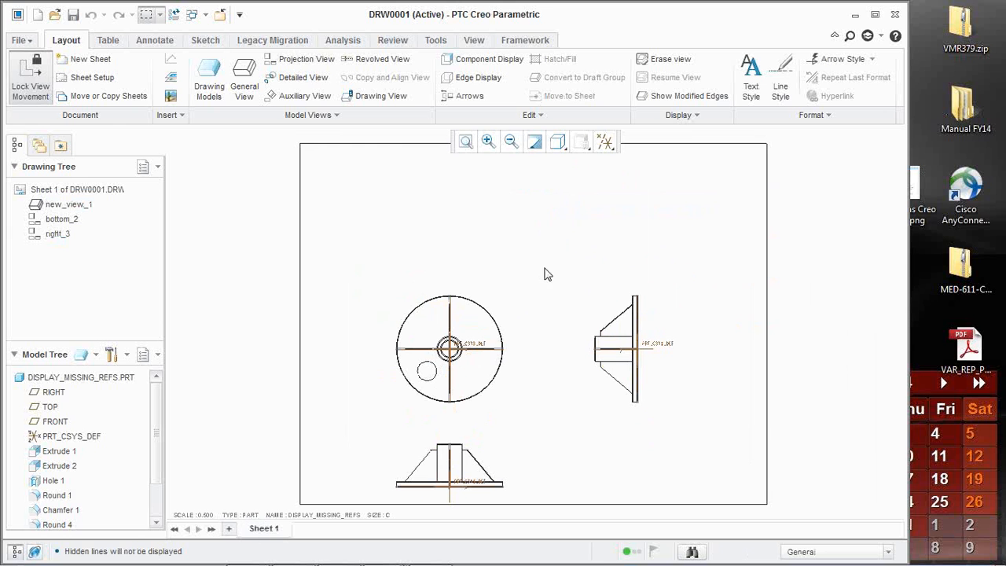
- Add a diameter dimension to the outer circle of the general top view, placed above and right of the circle
left_click(154, 40)
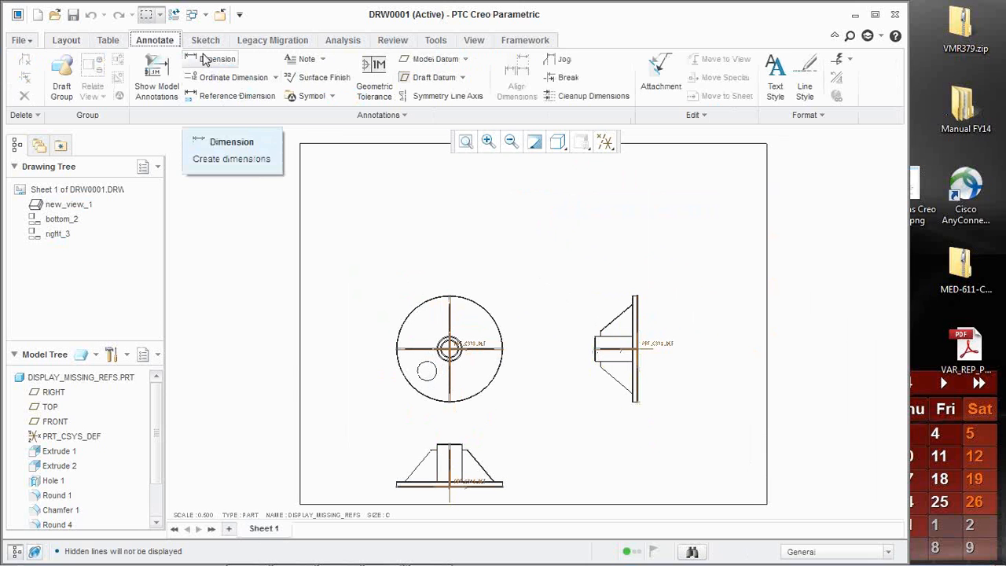
left_click(206, 60)
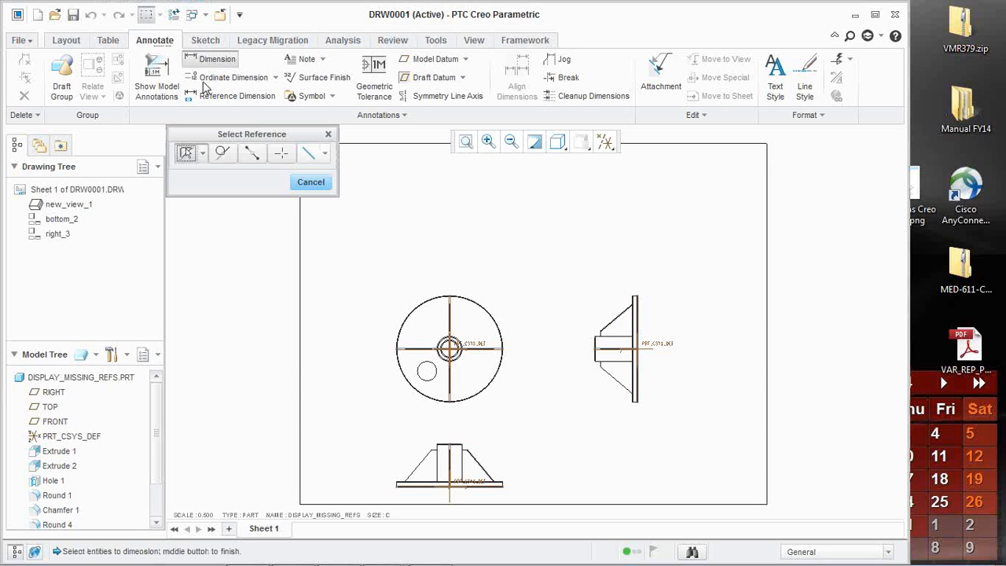
scroll(545, 247, "up", 8)
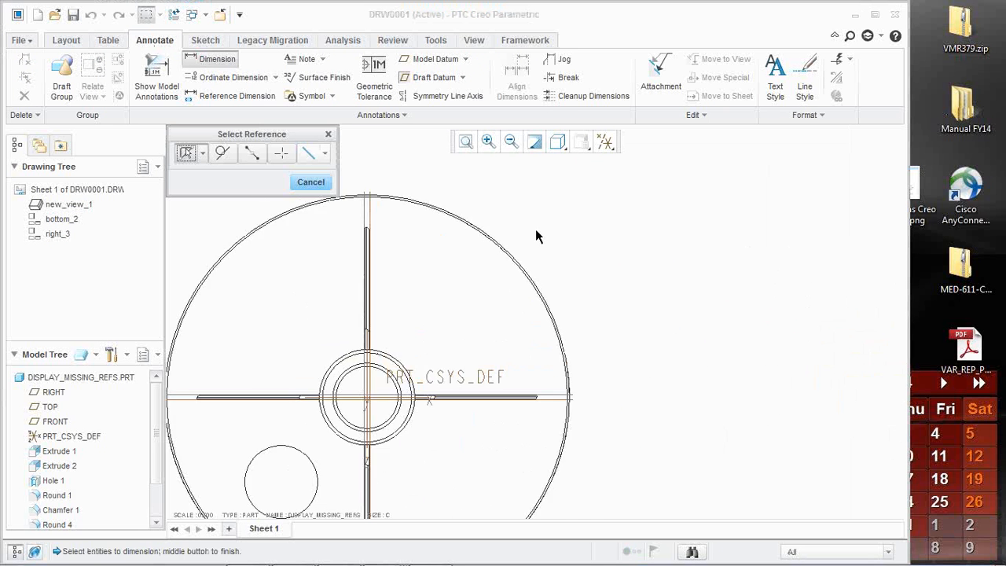
left_click(510, 275)
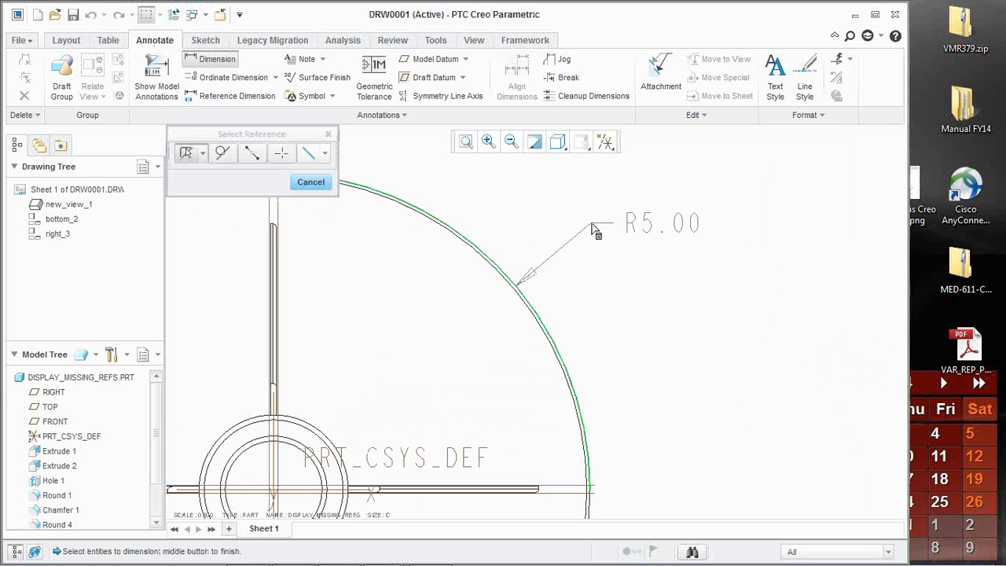
middle_click(592, 225)
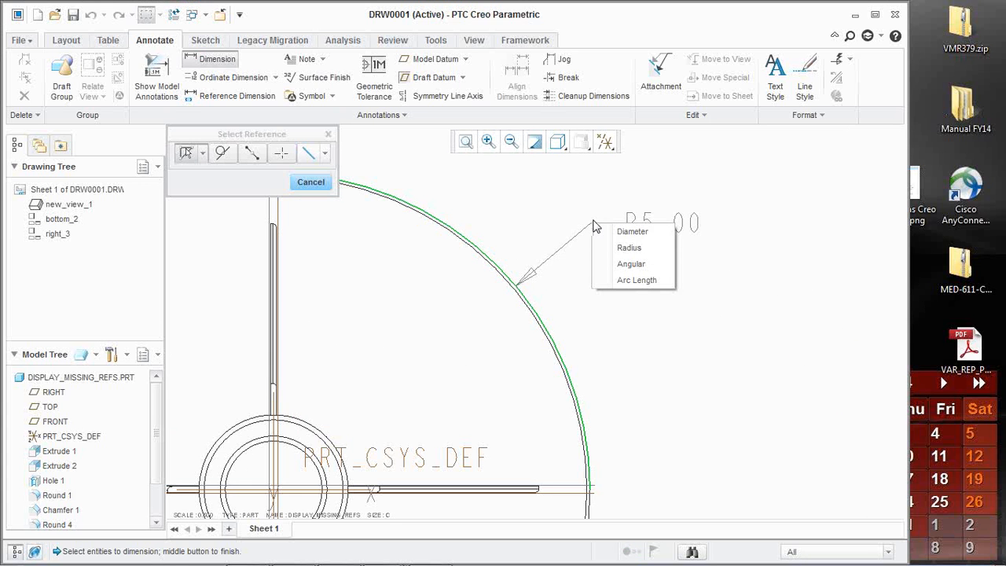
left_click(628, 231)
scroll(612, 231, "down", 5)
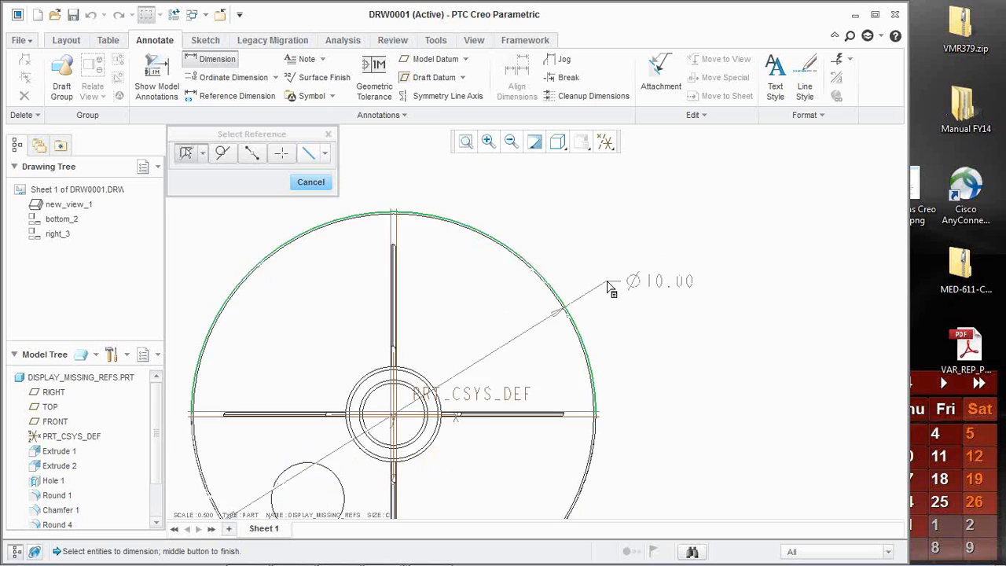
middle_click(613, 217)
- Dimension the hub's width between its two parallel outer edges in the right projection view, placing the dimension beyond the hub's free end
scroll(491, 239, "up", 3)
scroll(564, 236, "down", 2)
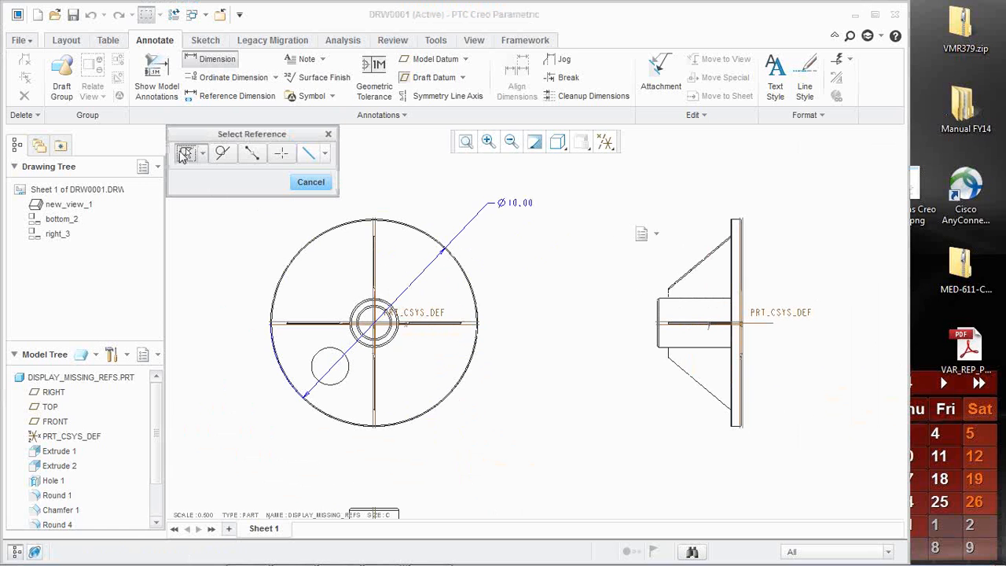
scroll(687, 316, "down", 4)
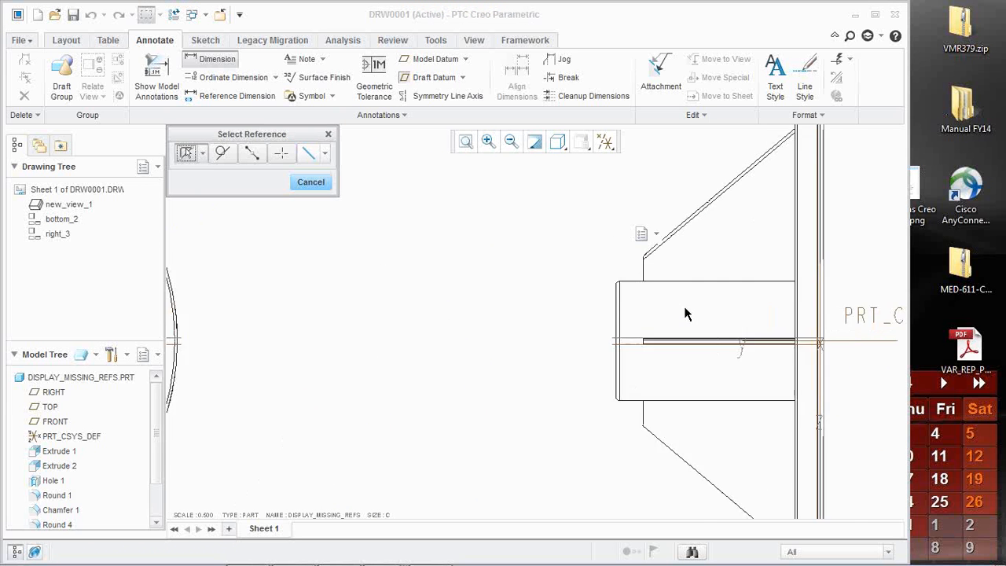
left_click(620, 278)
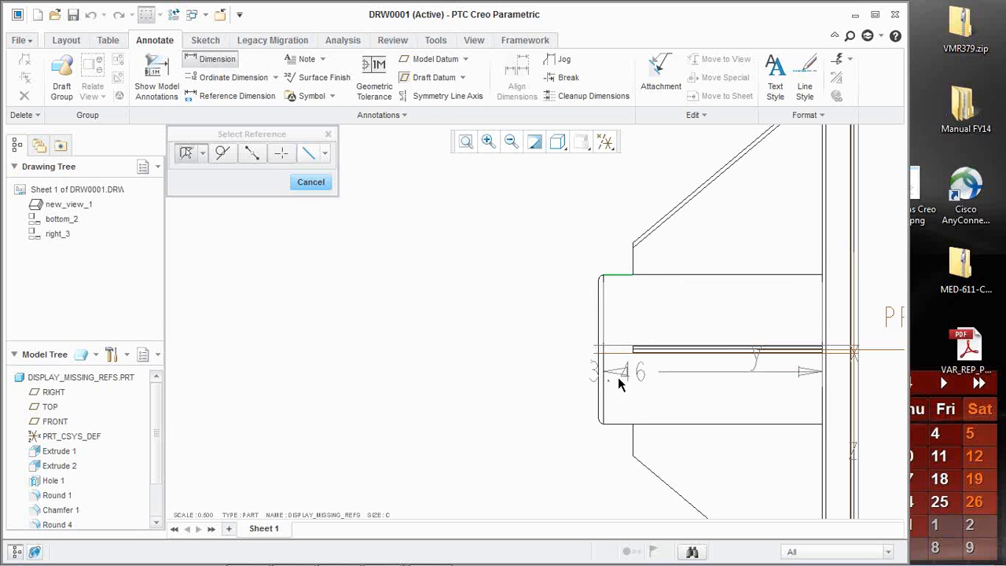
left_click(620, 422, "ctrl")
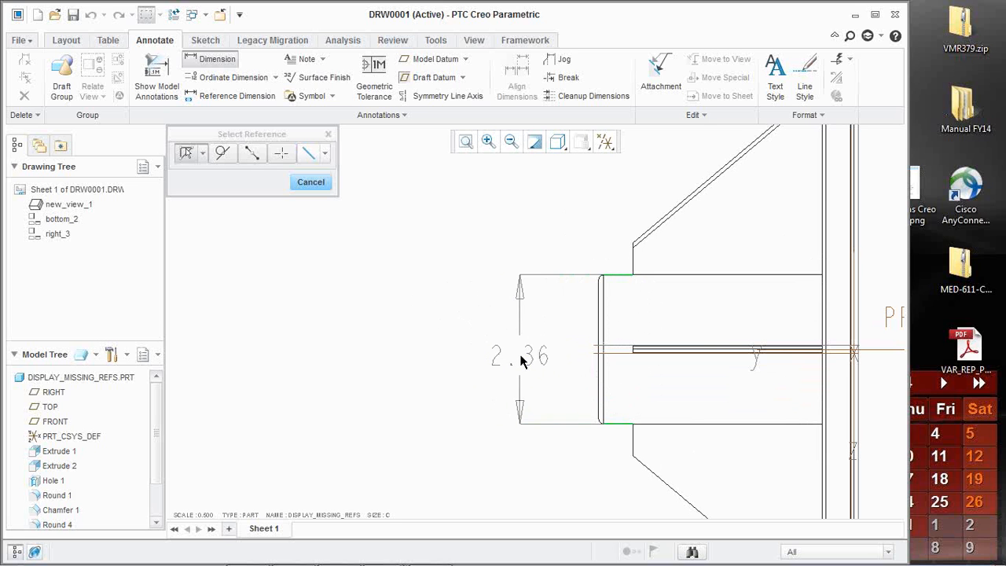
middle_click(521, 359)
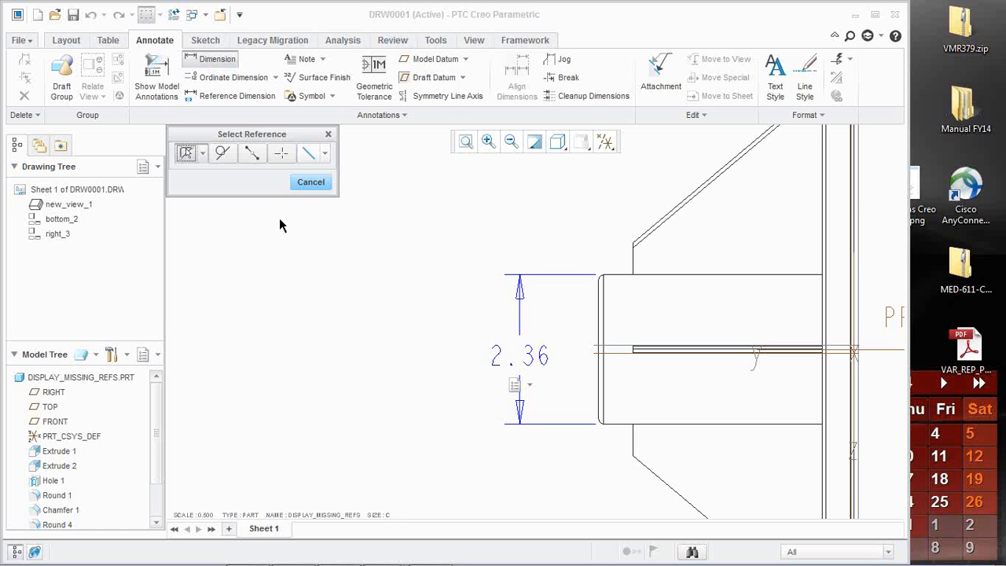
scroll(456, 354, "up", 5)
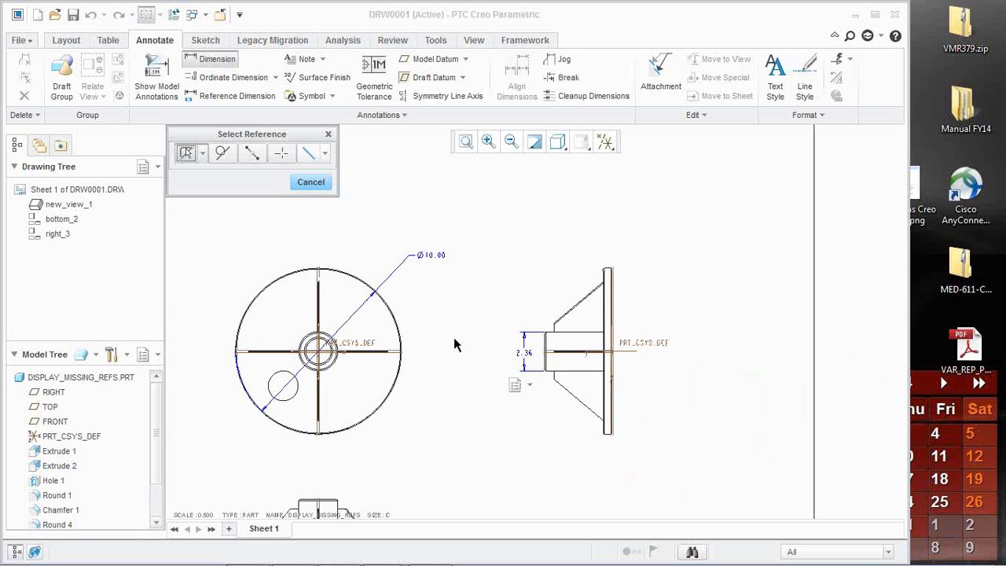
left_click(328, 134)
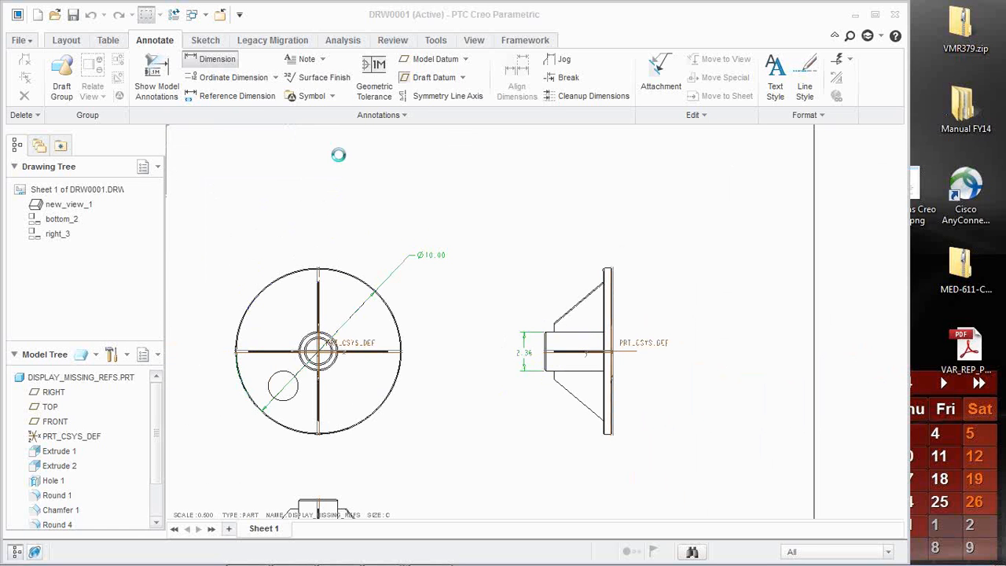
left_click(483, 320)
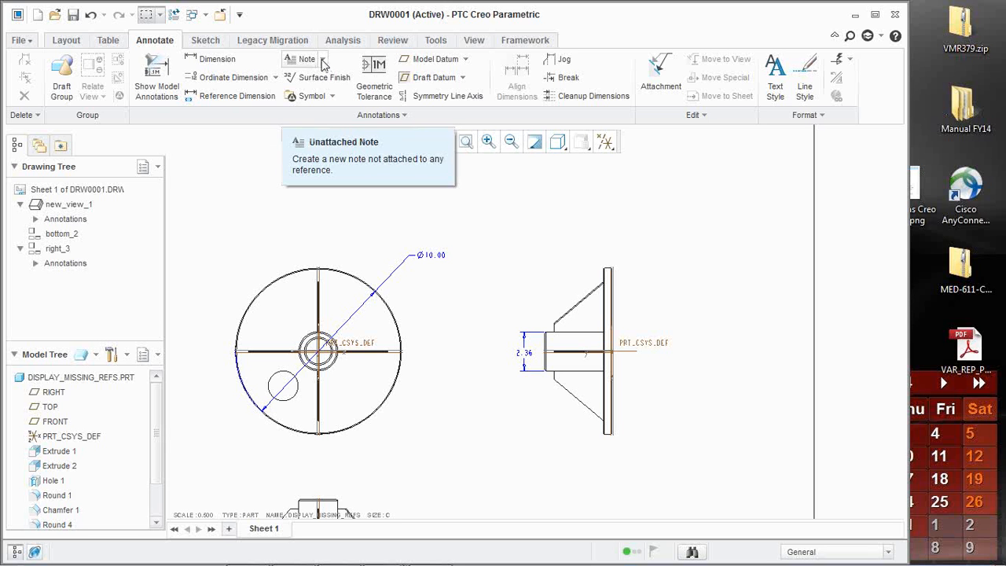
- Attach a leader note reading "sdflkdfj;sfl" to the top view's outer circle and list the fields that can be inserted
left_click(322, 60)
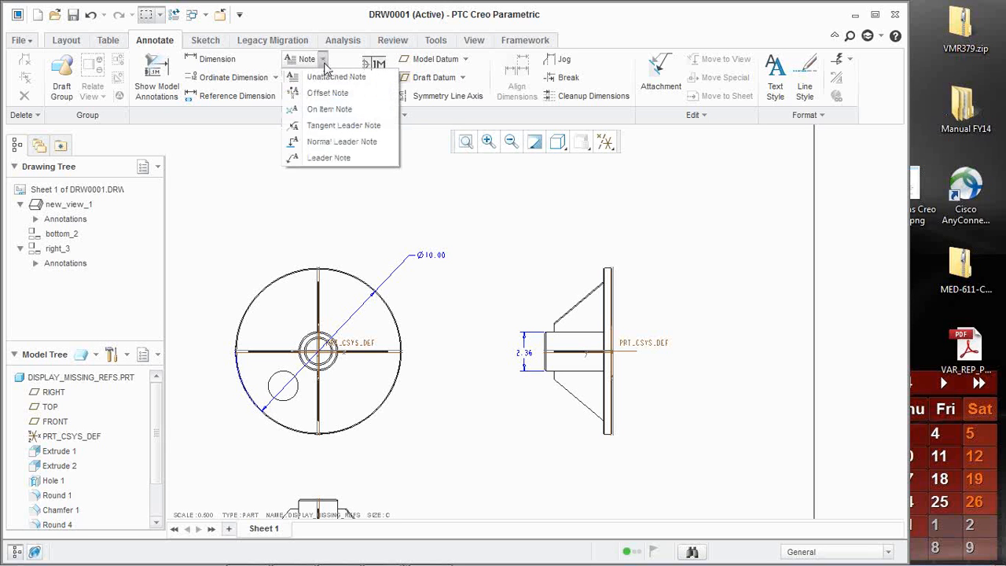
left_click(329, 158)
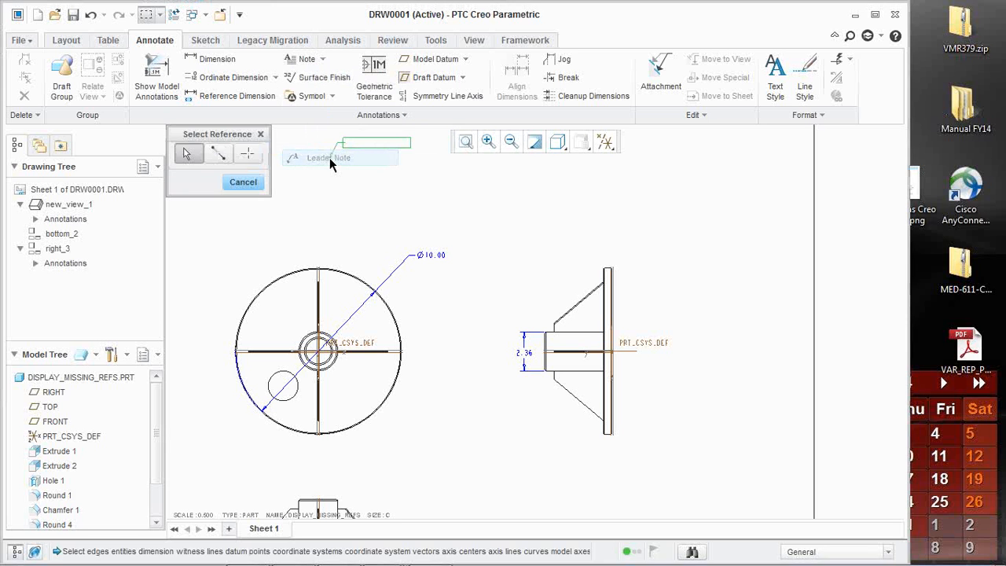
left_click(395, 318)
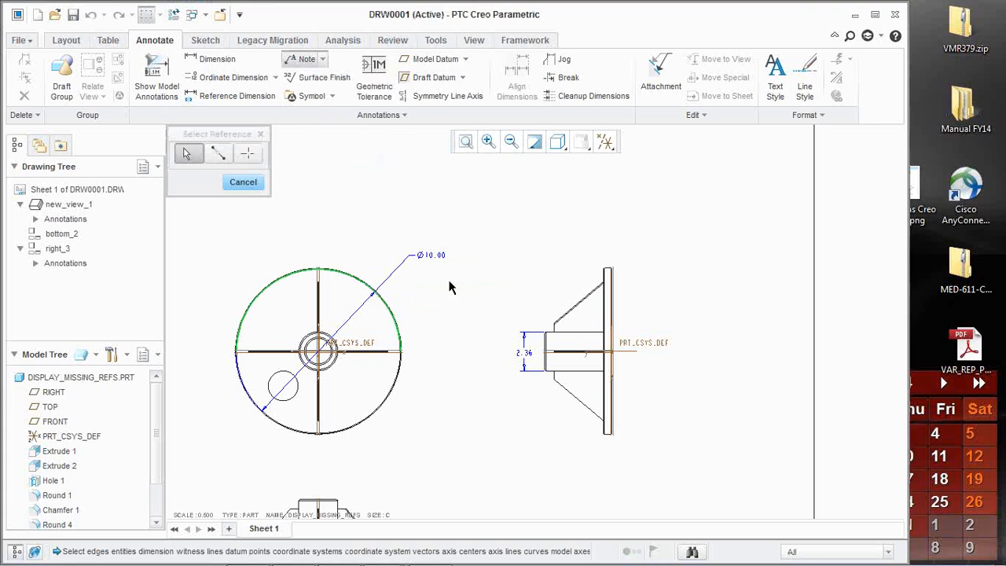
middle_click(511, 226)
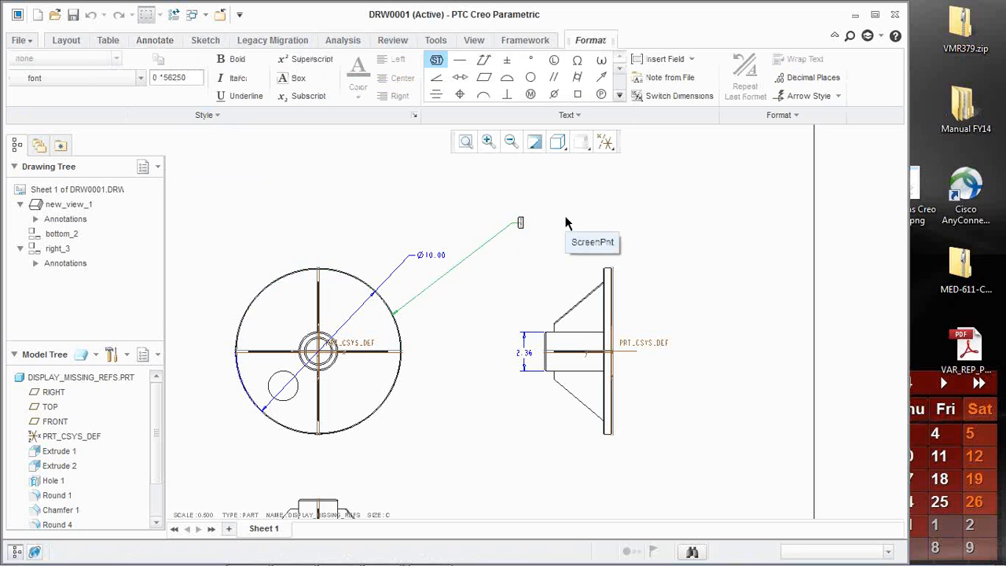
type("sdflkdfj;sfl")
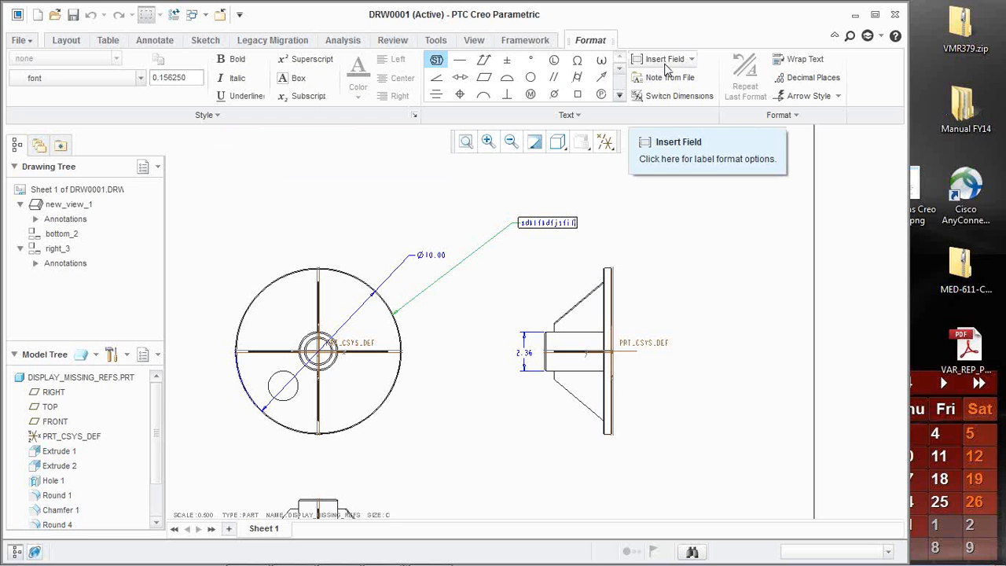
left_click(690, 59)
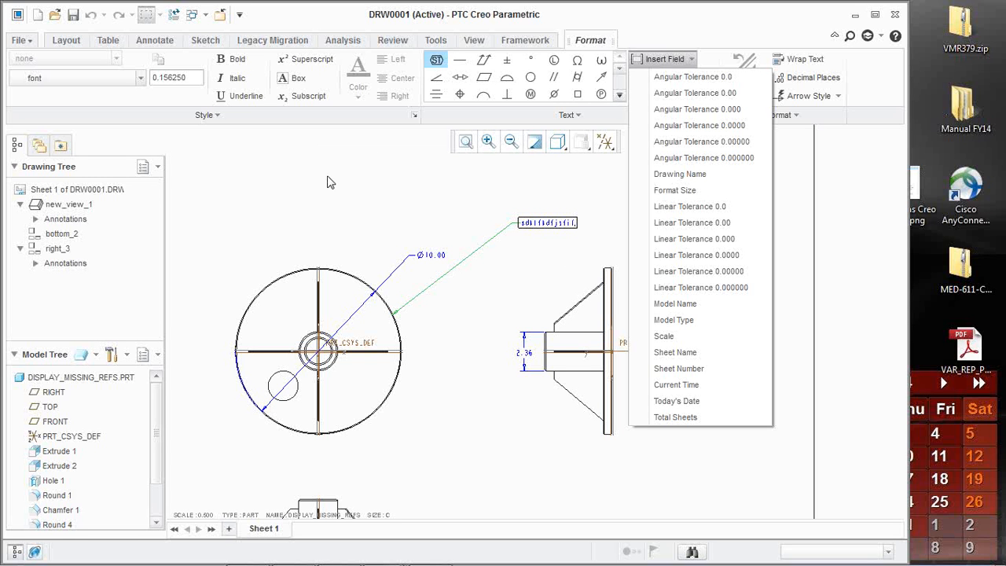
- Close the drawing and part windows and erase all objects not displayed from the session
left_click(220, 17)
left_click_drag(288, 17, 329, 31)
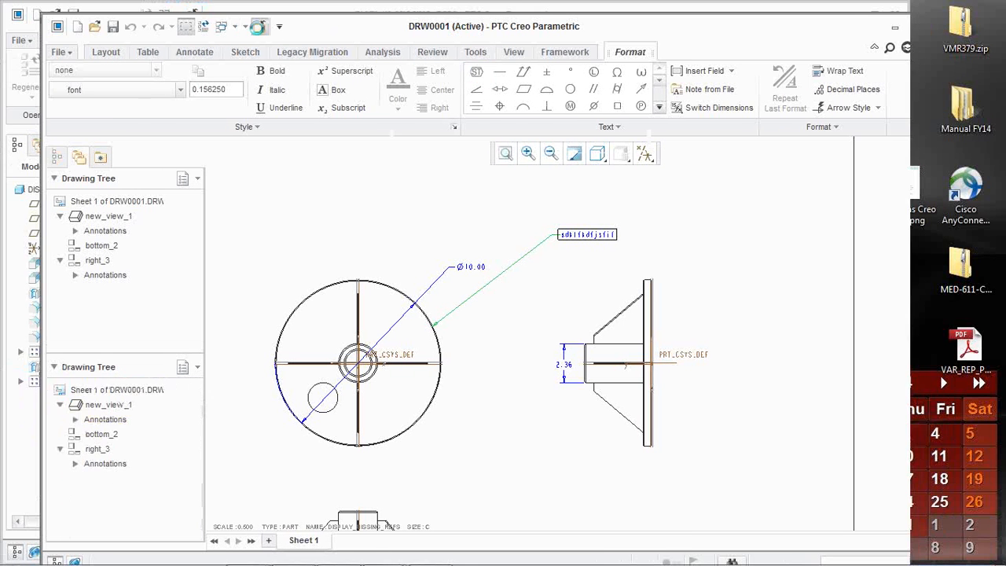
left_click(418, 9)
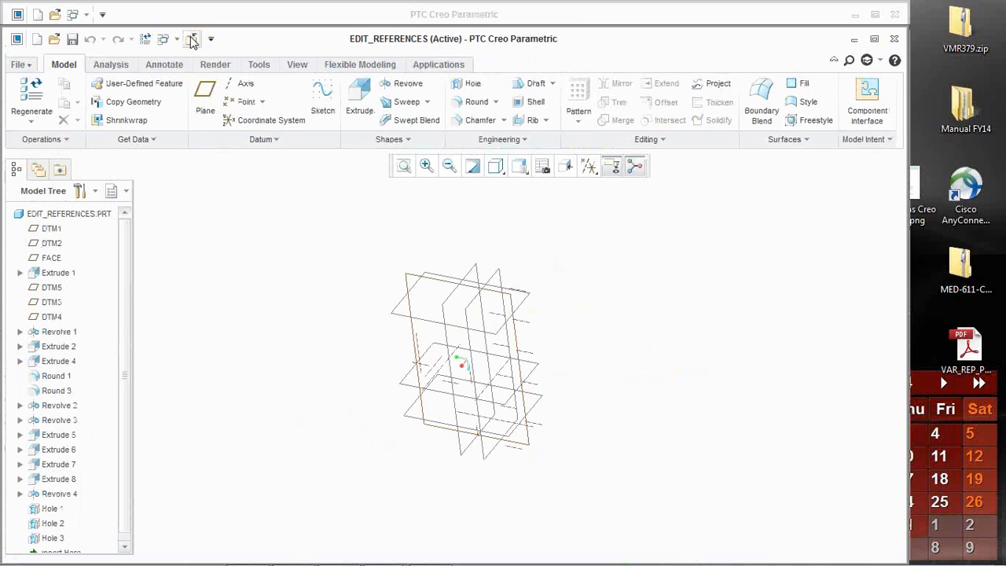
left_click(191, 39)
left_click(189, 88)
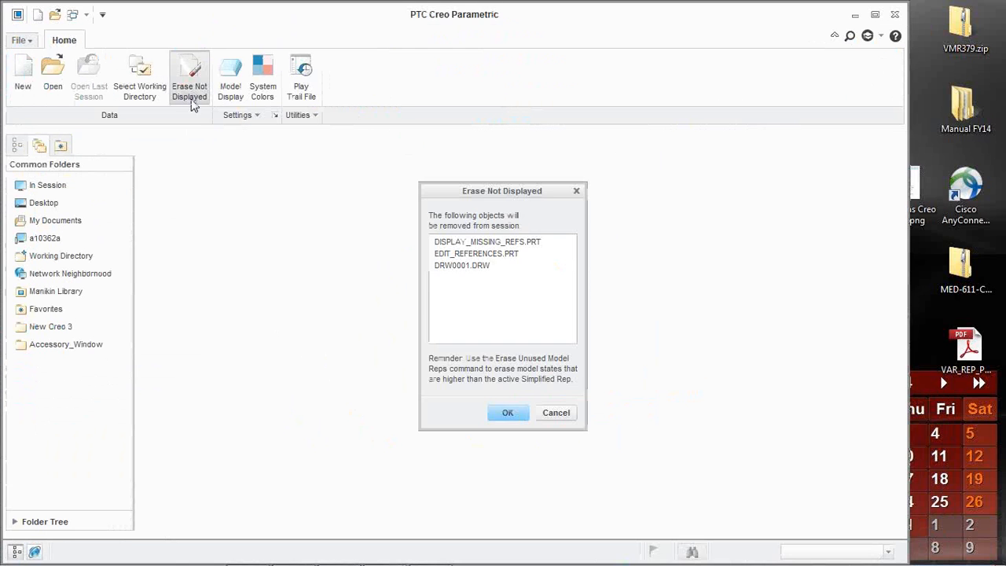
left_click(507, 413)
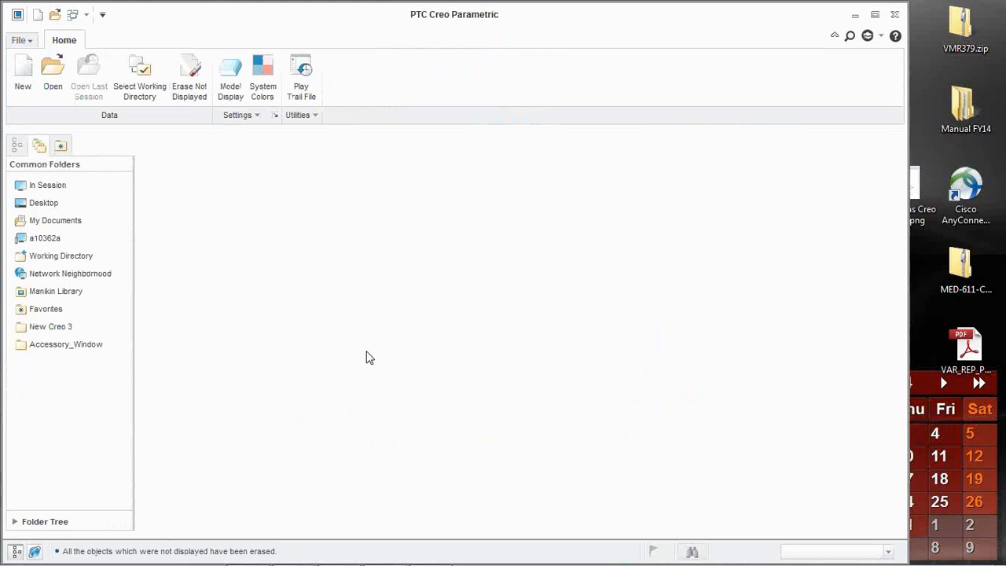
- Set the NotificationCenter_models folder inside New Creo 3 as the working directory and open 4927350.asm from it
left_click(82, 328)
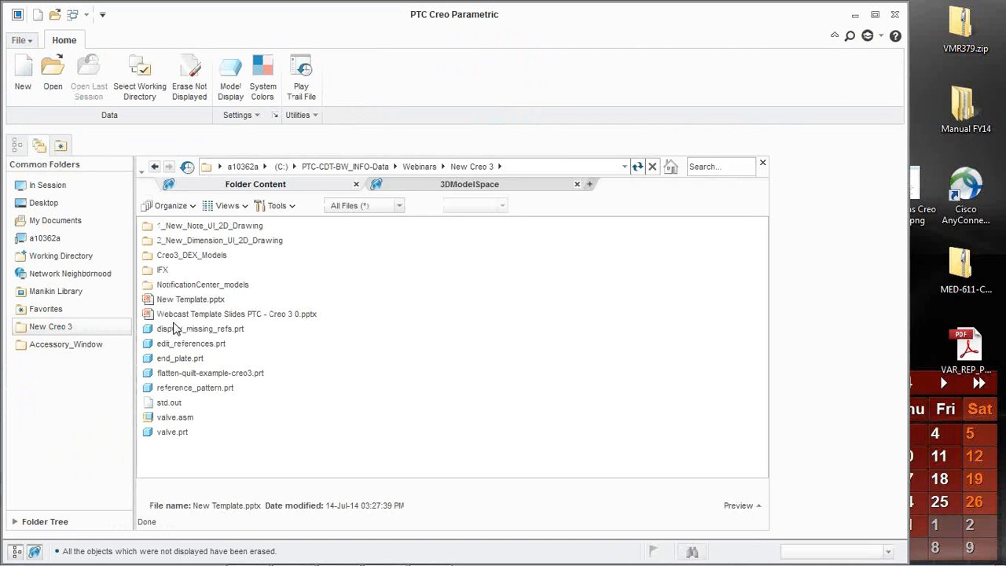
right_click(185, 287)
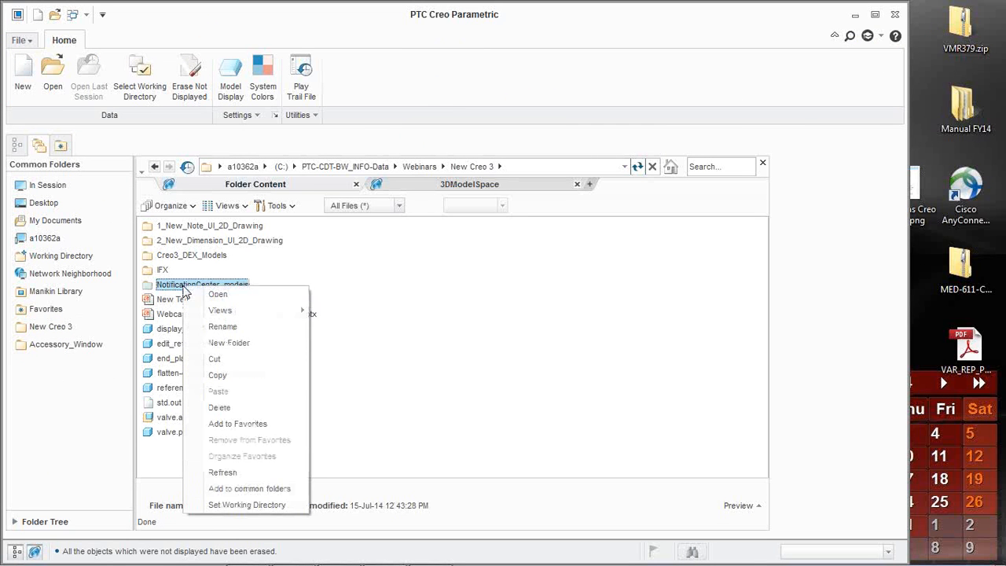
left_click(226, 508)
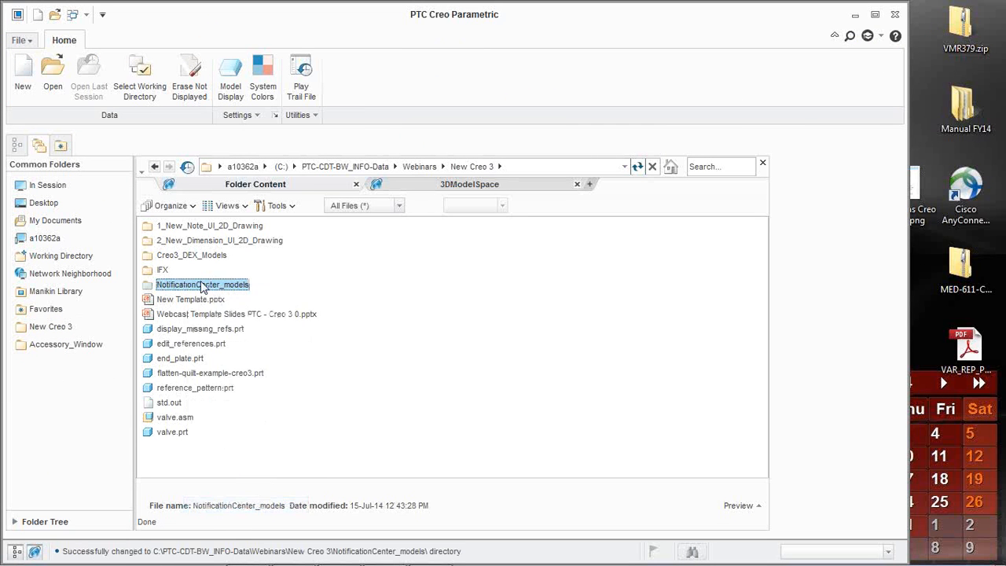
double_click(203, 286)
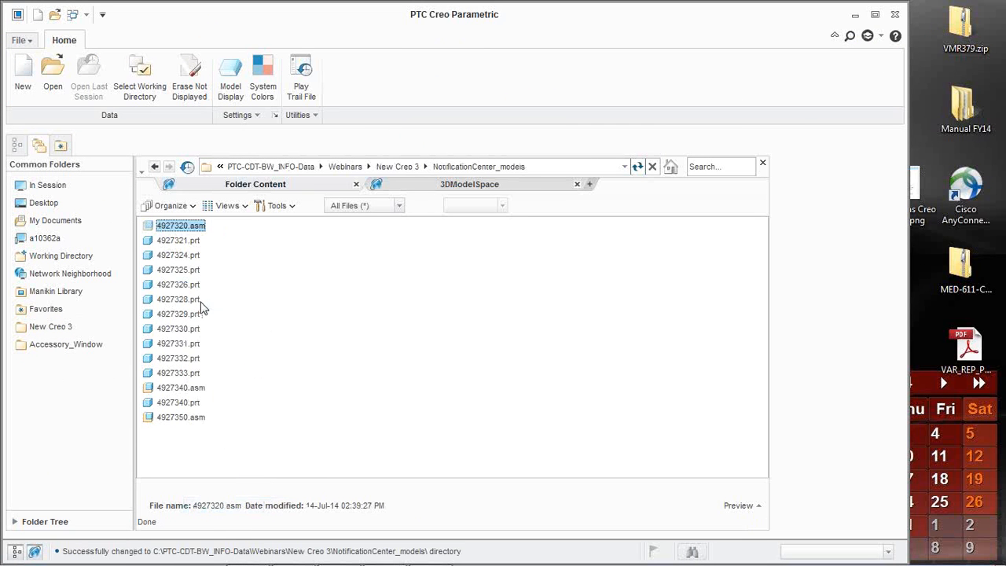
double_click(194, 420)
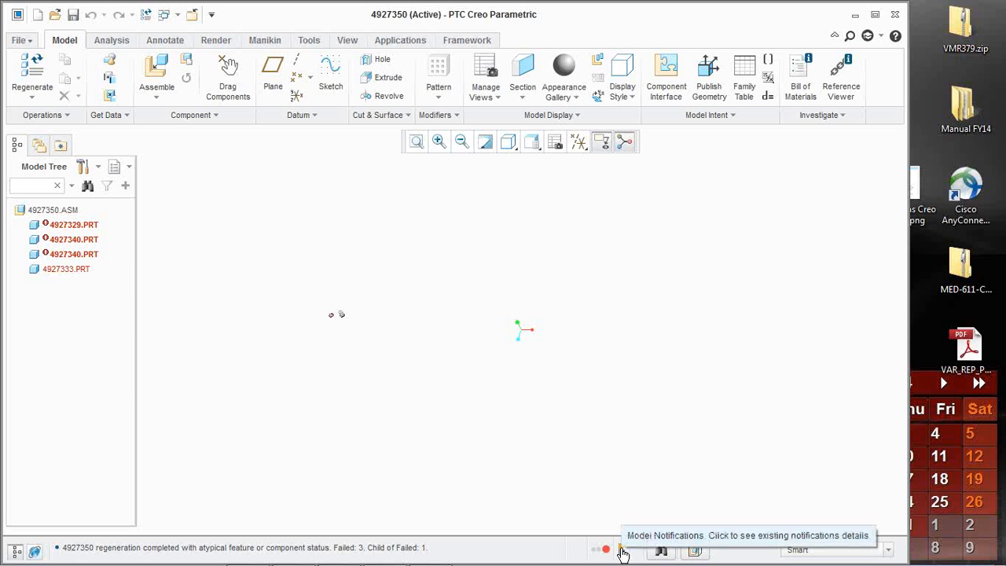
- Review the Notification Center settings in the program options and close them without changes
left_click(22, 40)
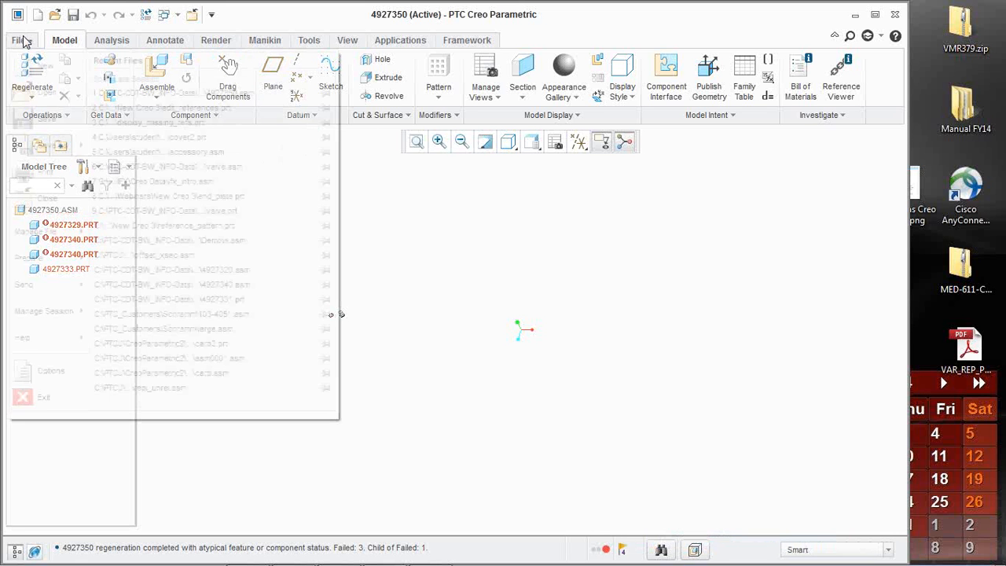
left_click(35, 369)
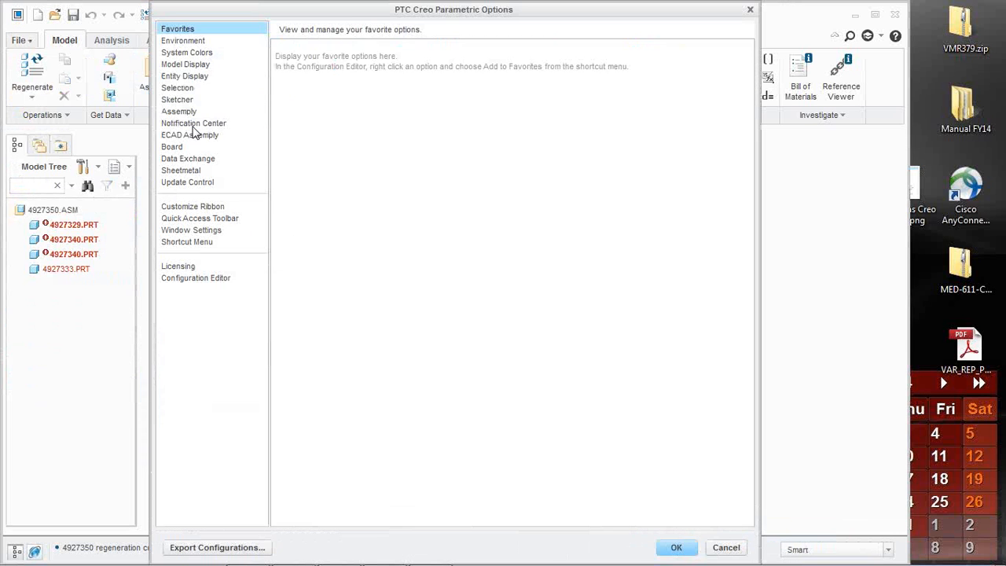
left_click(192, 125)
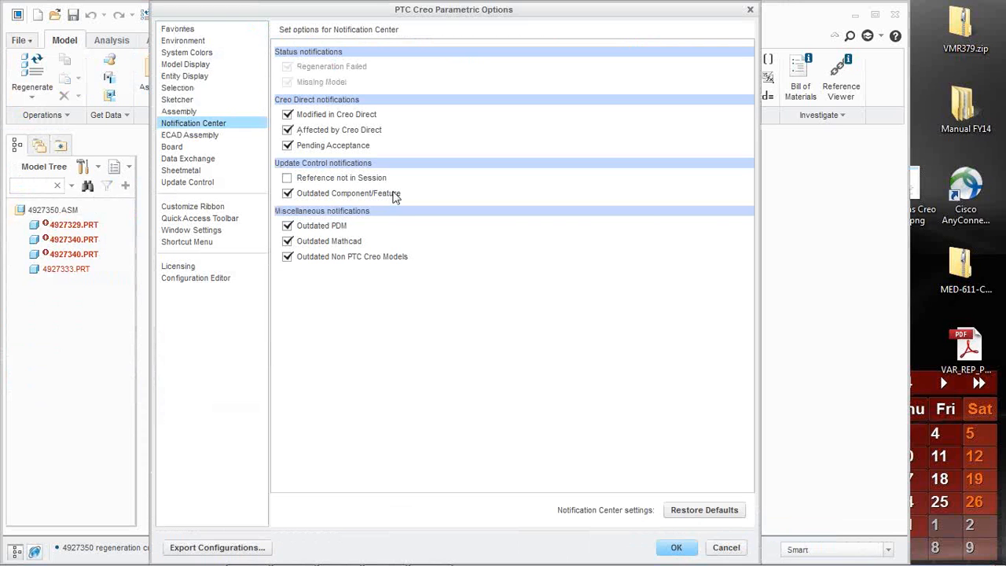
mouse_move(395, 197)
left_click(731, 548)
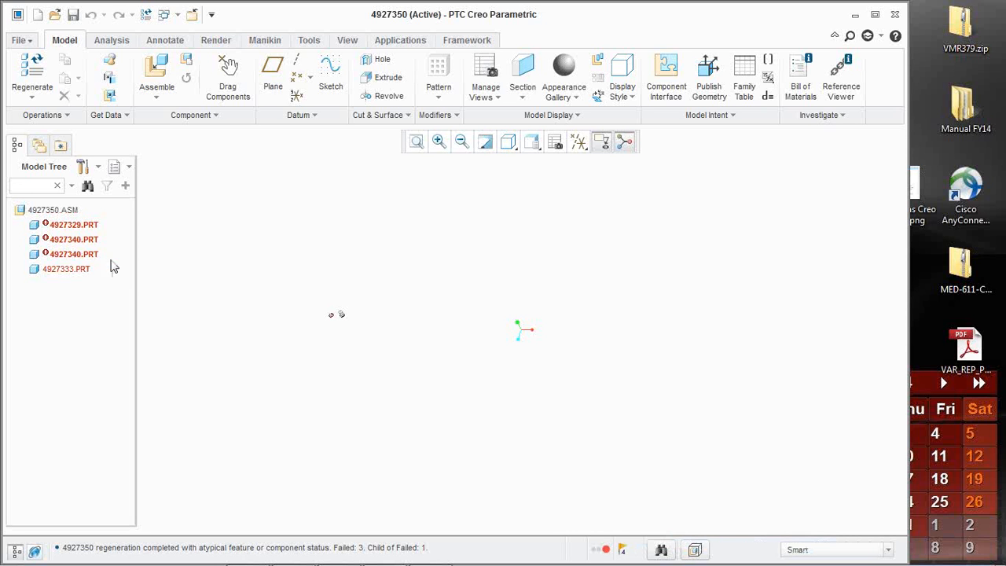
- Examine the assembly's Regeneration Failed and Outdated Component/Feature notifications in the Notification Center, and close it
left_click(622, 551)
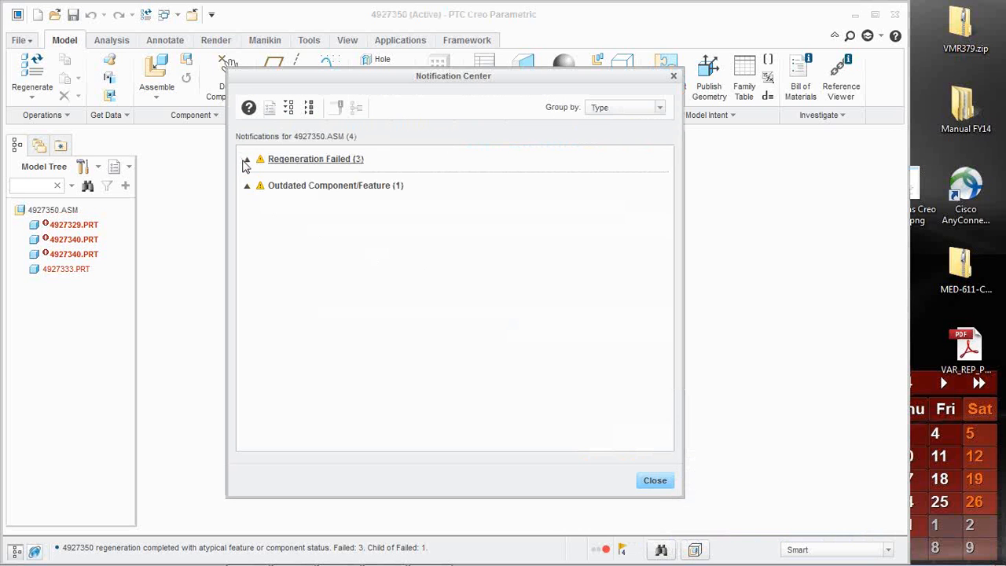
left_click(249, 165)
left_click(246, 187)
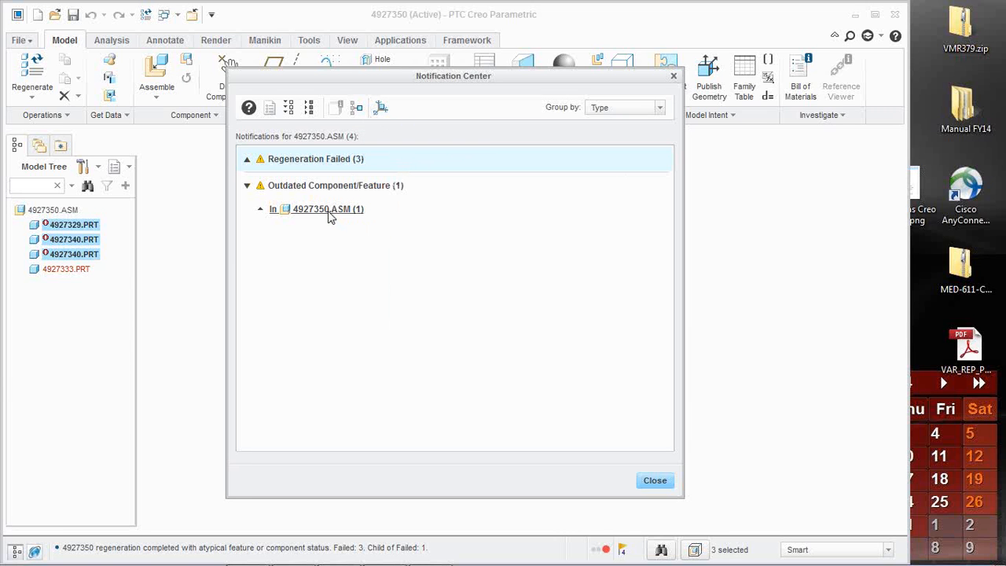
mouse_move(259, 191)
left_click(662, 483)
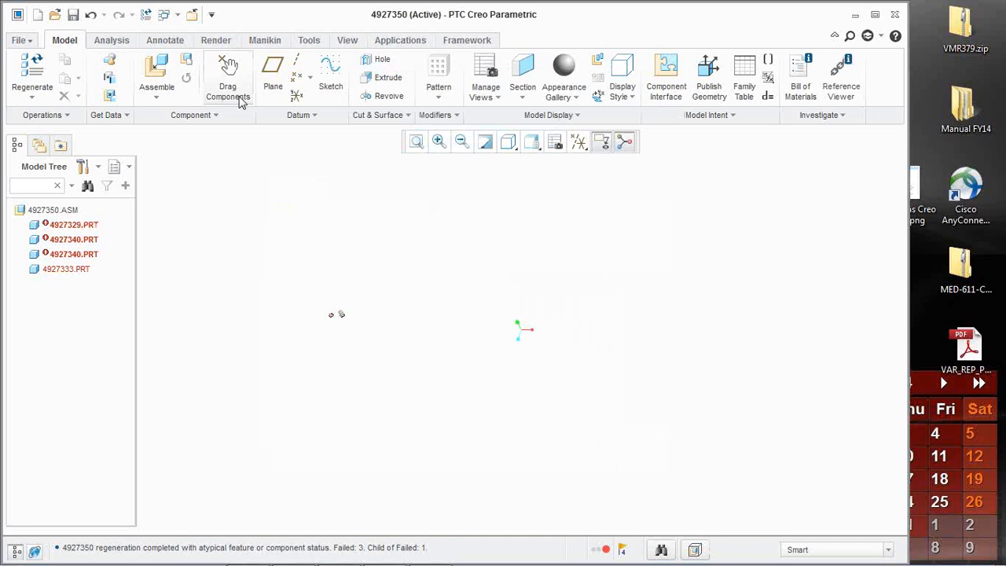
- Close the 4927350 assembly window
left_click(192, 16)
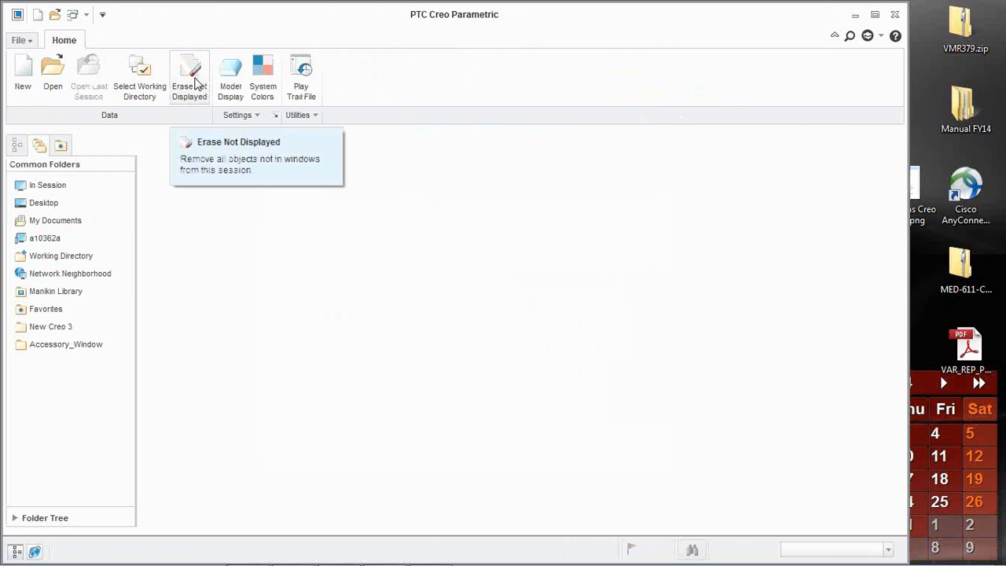
- Erase all objects that are not displayed in windows from the session
left_click(196, 82)
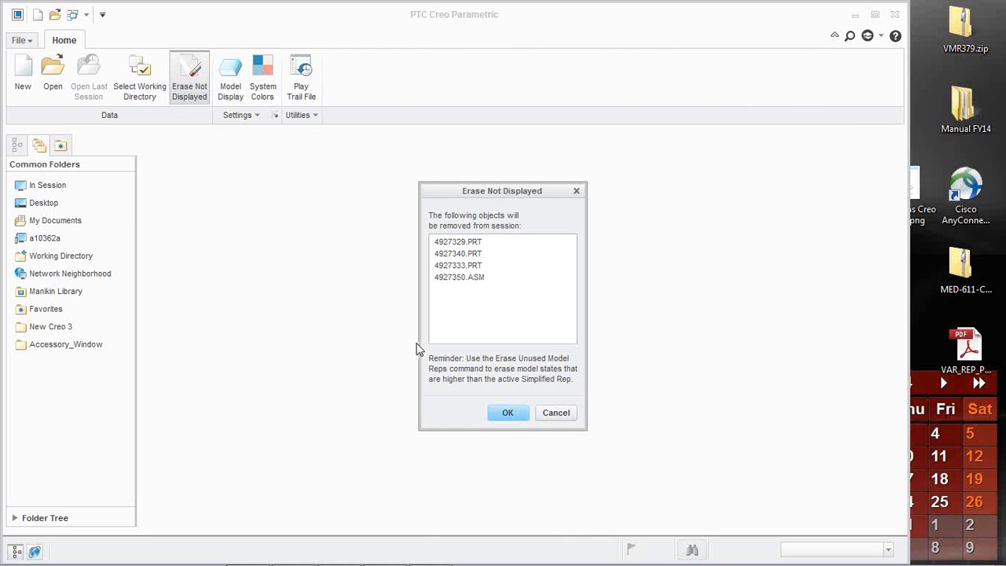
left_click(506, 416)
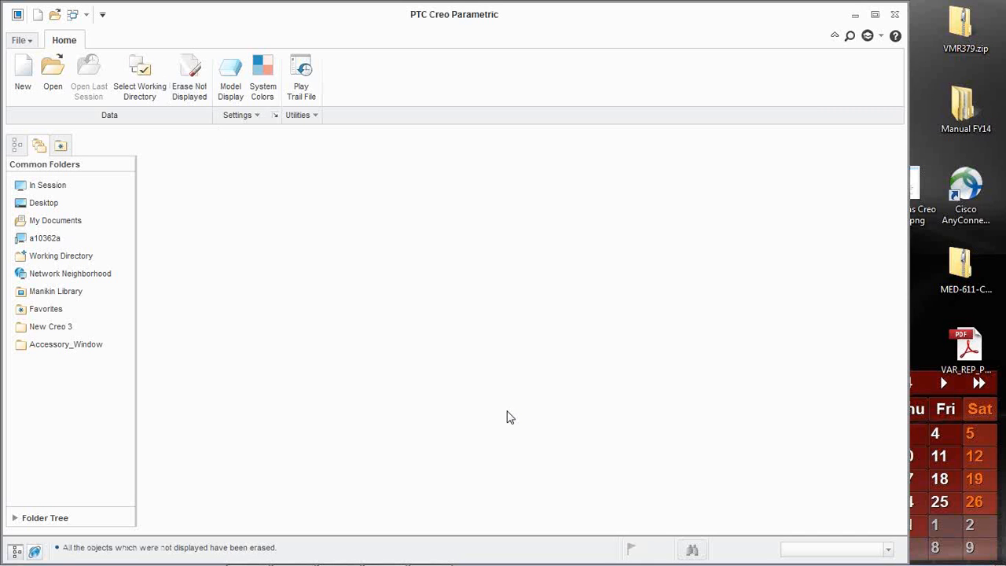
- Switch to the PowerPoint presentation, start the slide show from the current slide and advance through the BWIR introduction slides past Poll Questions
mouse_move(544, 561)
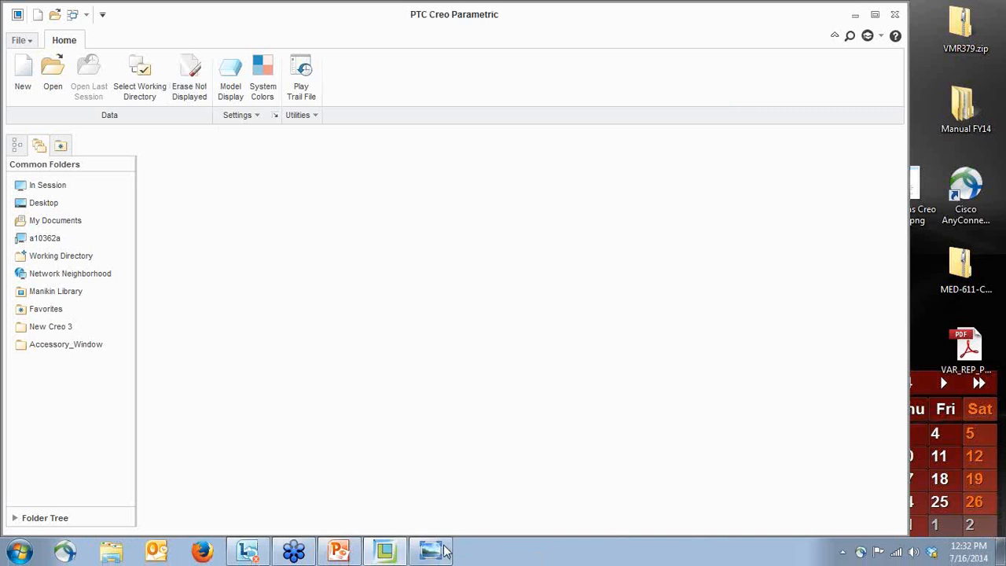
left_click(338, 551)
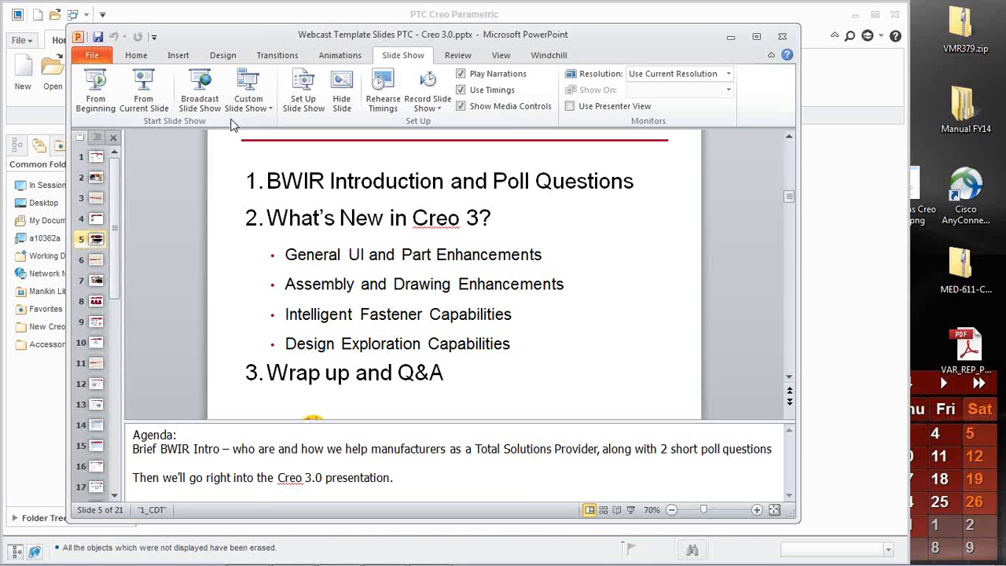
left_click(144, 90)
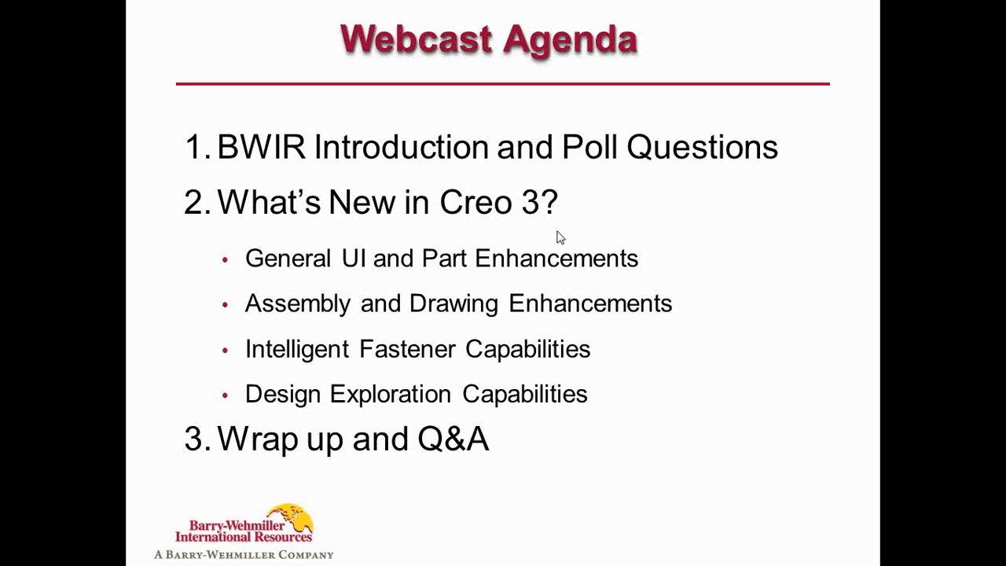
left_click(557, 233)
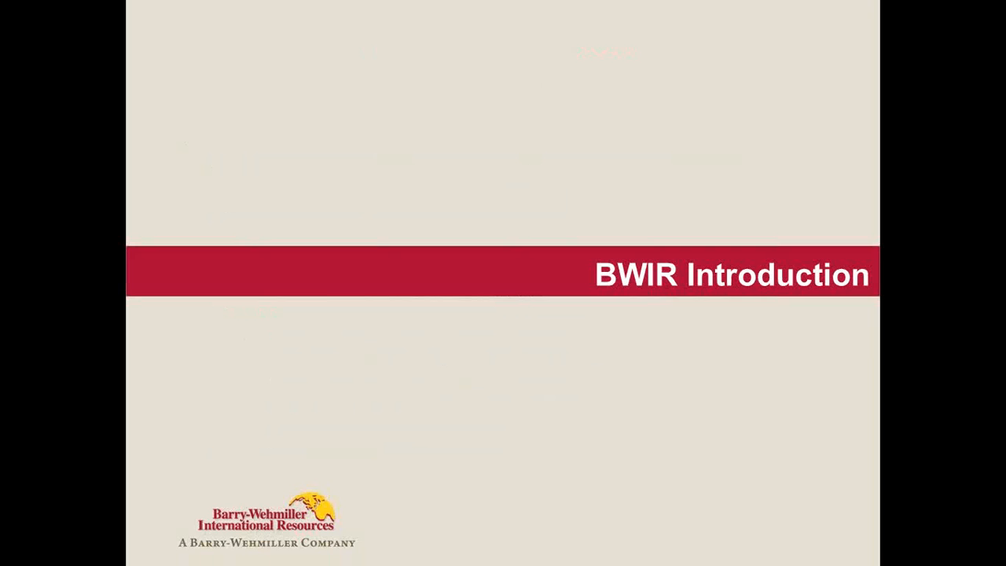
key("Right")
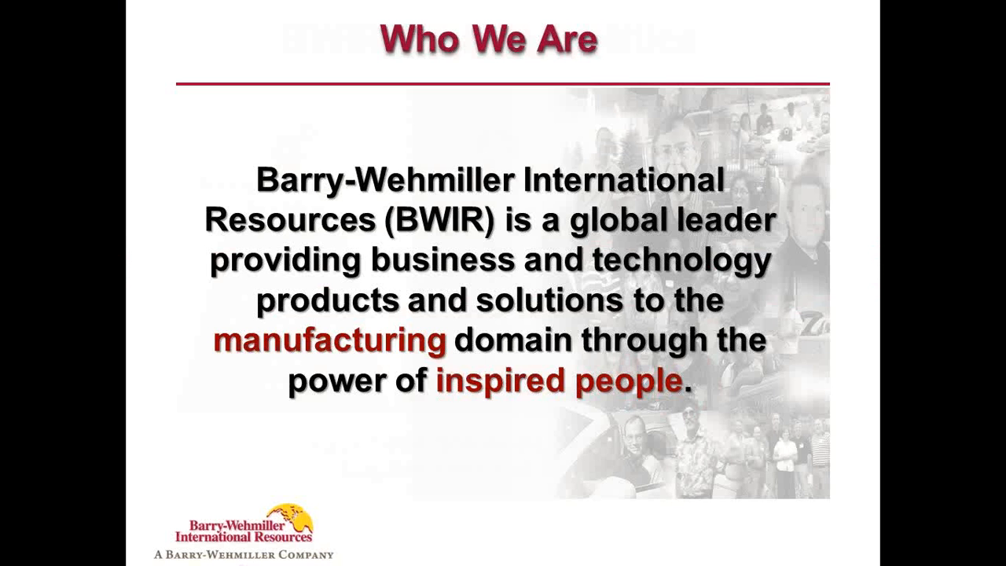
key("Right")
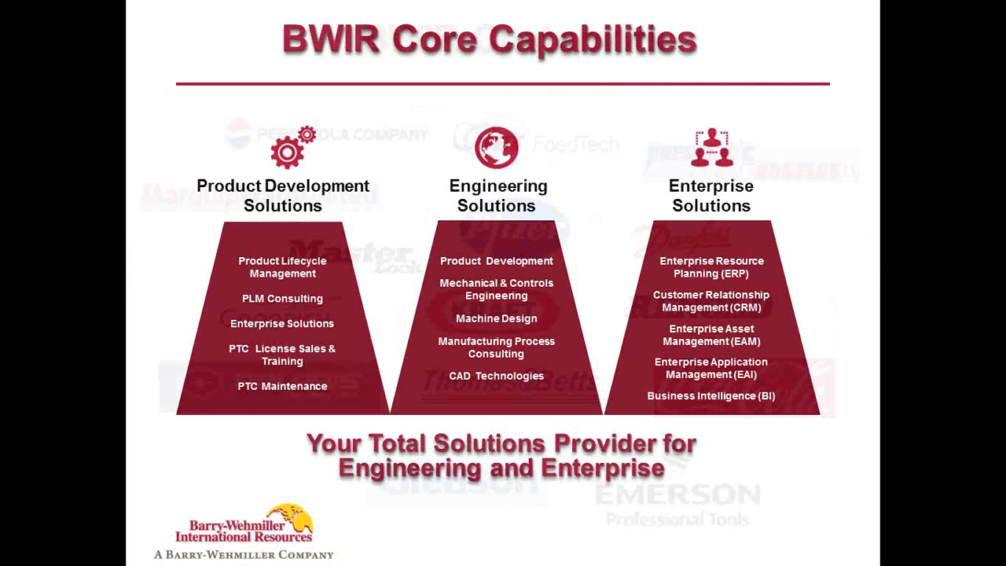
key("Right")
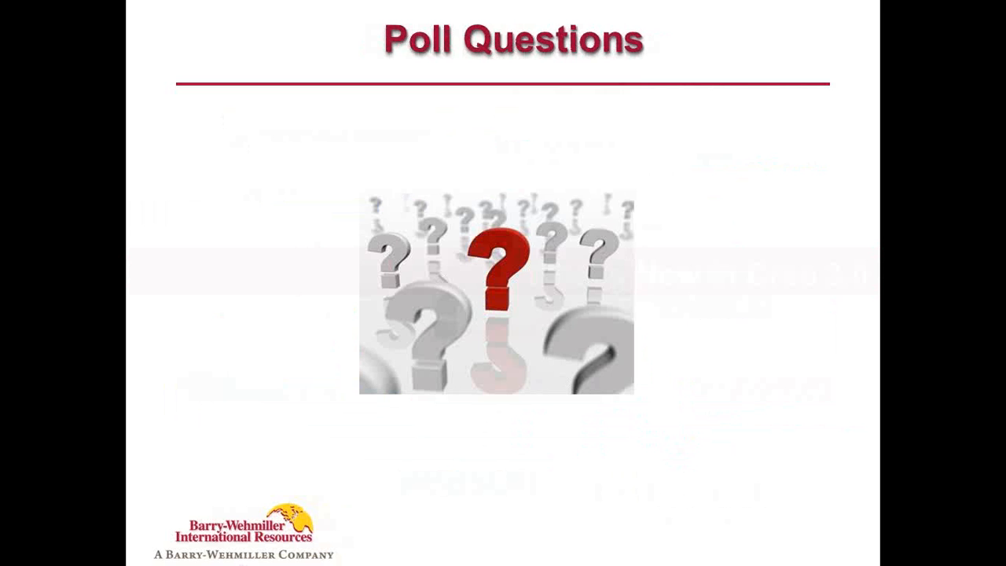
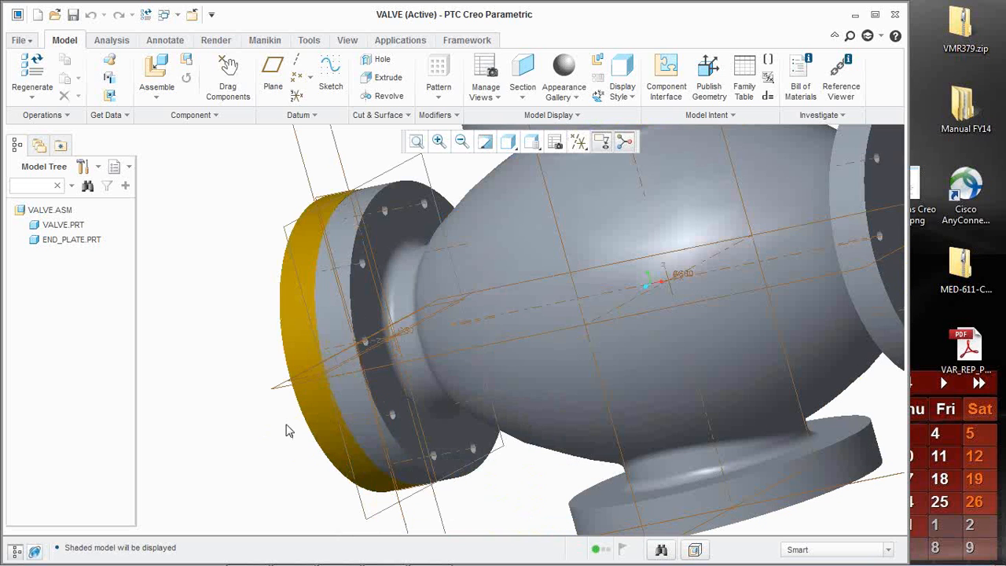
- Turn off all datum display in the valve assembly except the axes
left_click(289, 375)
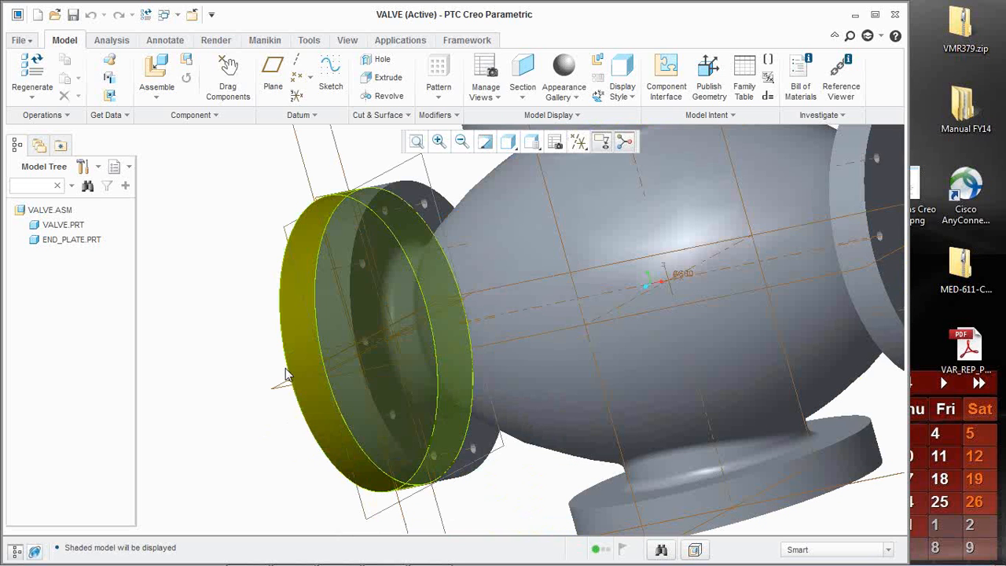
left_click(577, 141)
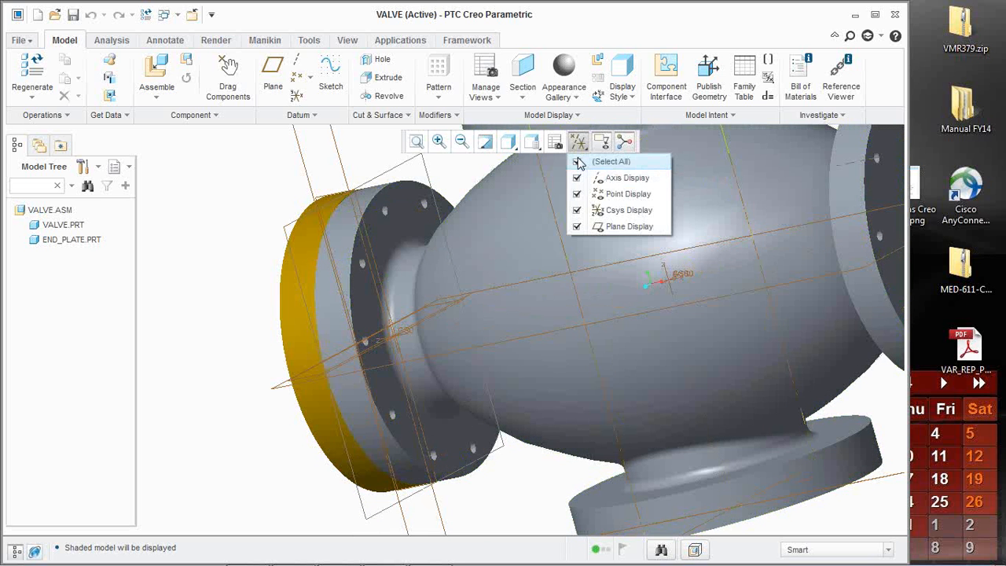
left_click(597, 161)
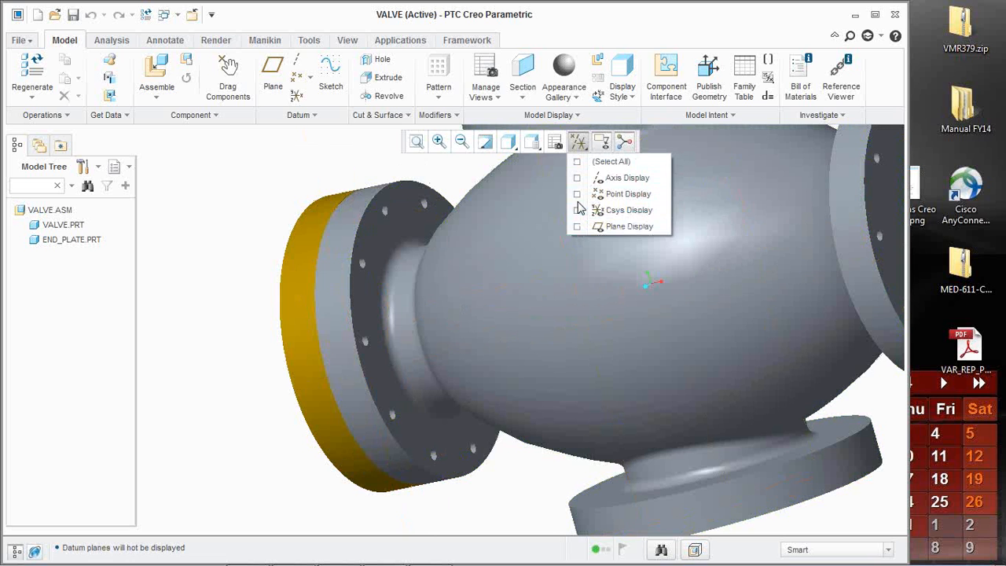
left_click(577, 179)
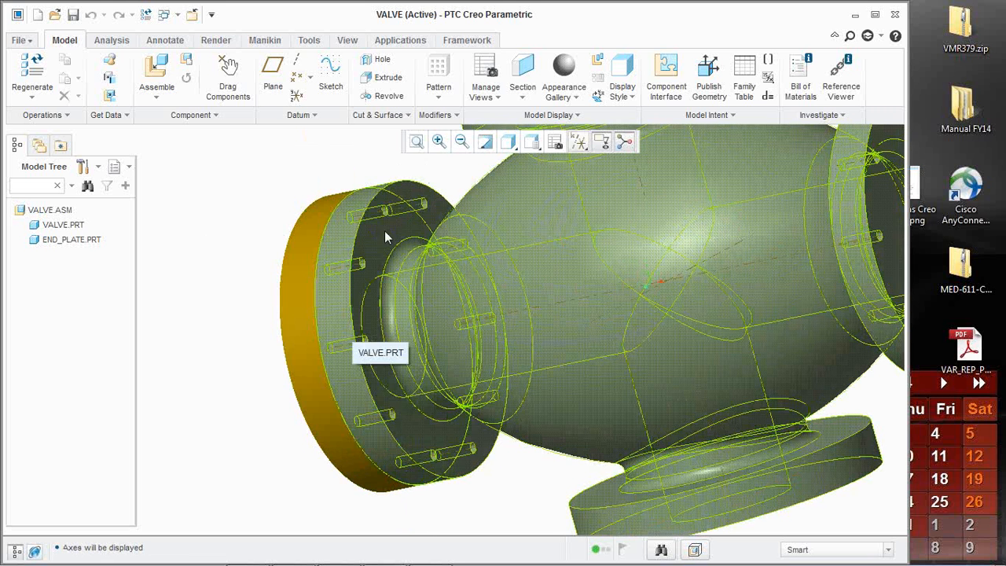
- Start a screw Intelligent Fastener and use hole axis A_10 in the valve's flange beside the end plate as its position reference
middle_click_drag(315, 348, 367, 324)
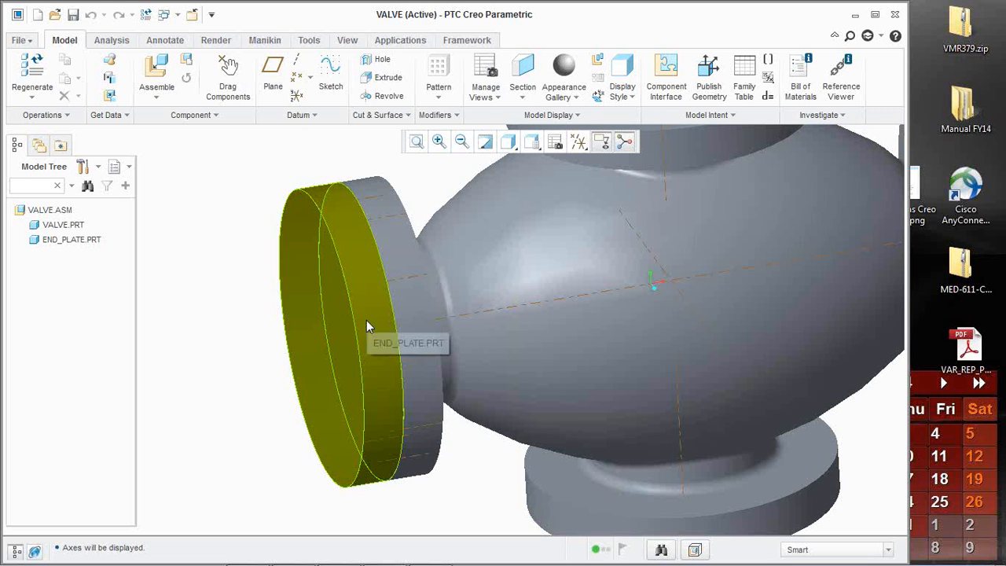
left_click(366, 322)
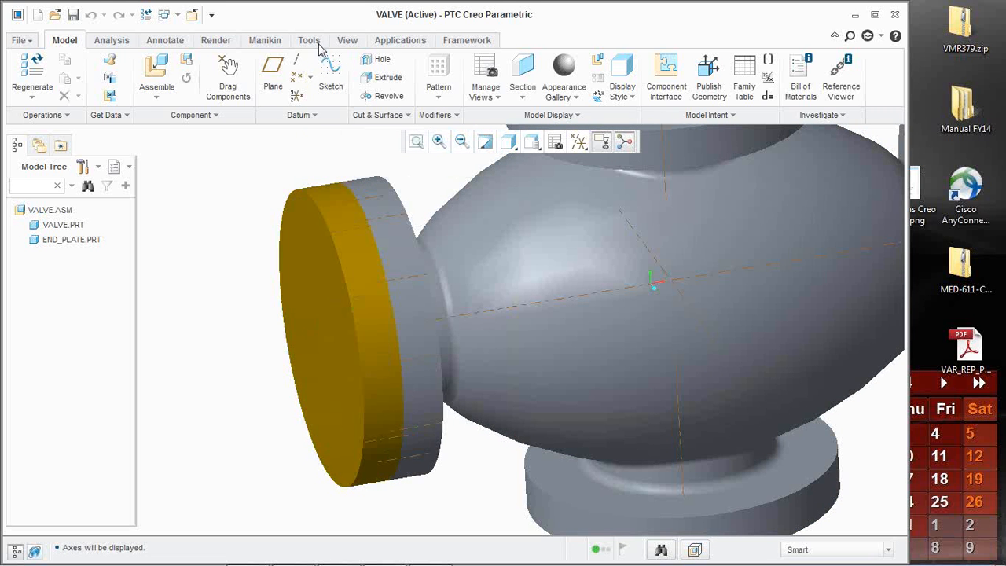
left_click(309, 40)
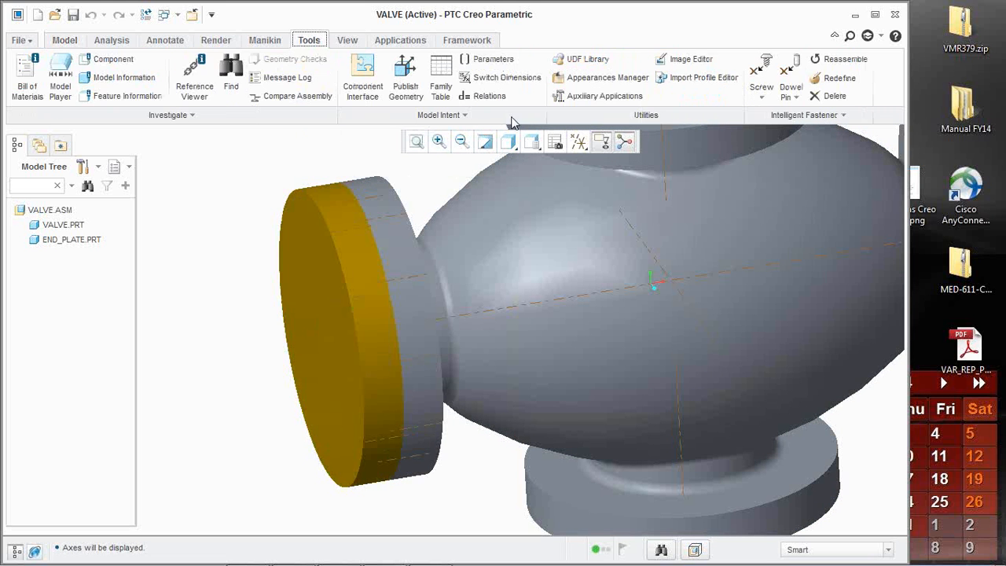
left_click(658, 143)
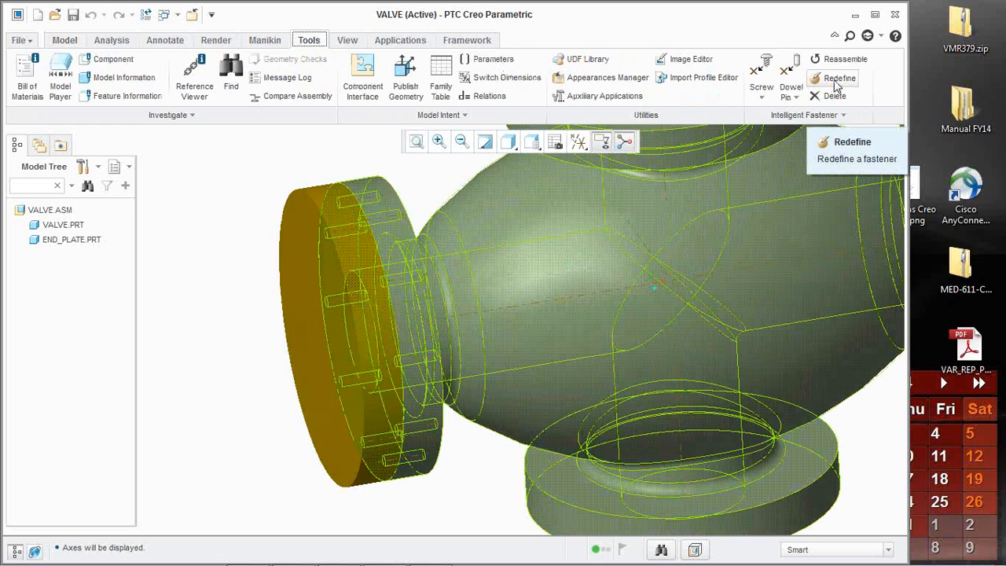
left_click(764, 76)
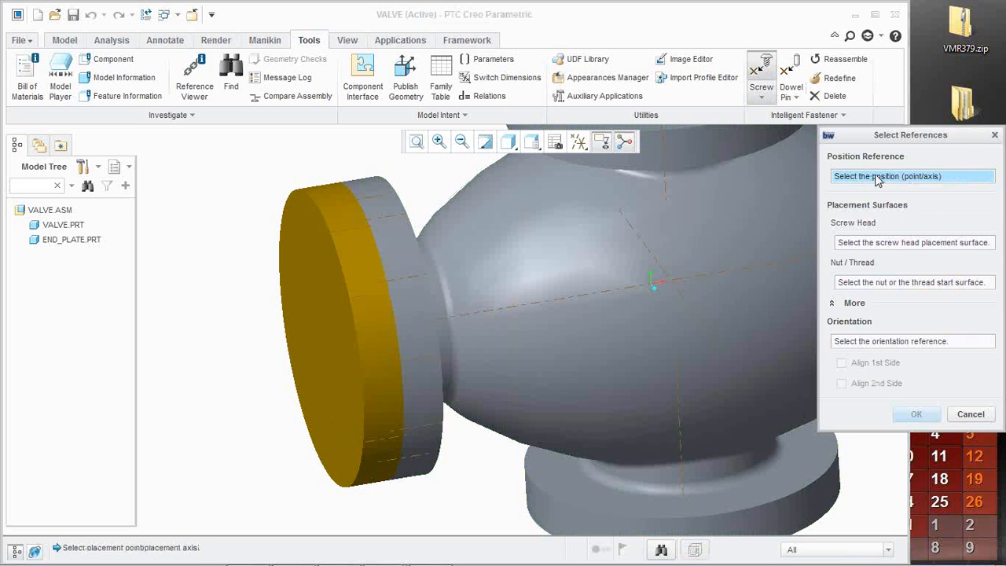
middle_click_drag(450, 273, 478, 285)
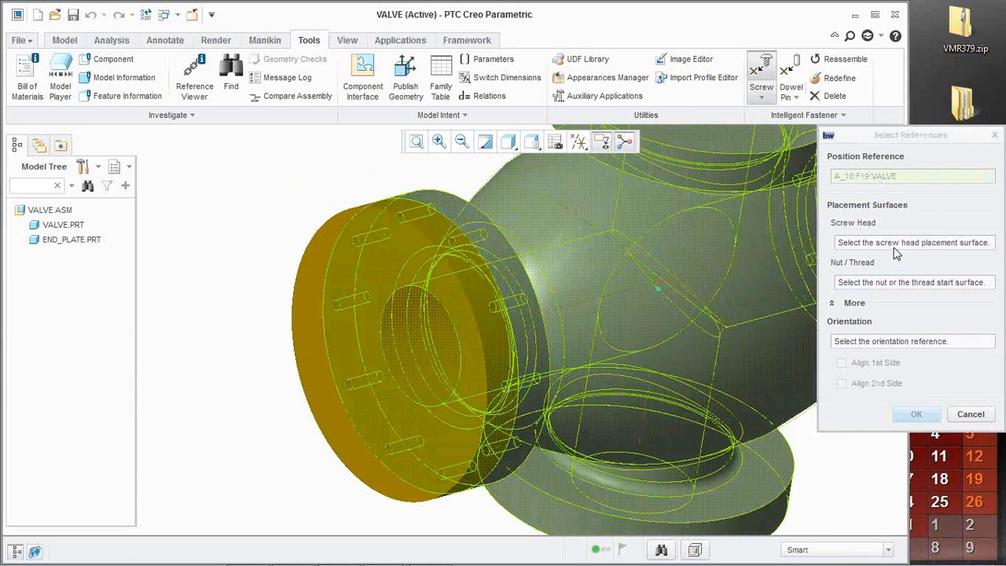
left_click(533, 380)
- Place the screw head on the end plate's outer face and the nut on the back face of the valve flange, and accept the references
left_click(453, 405)
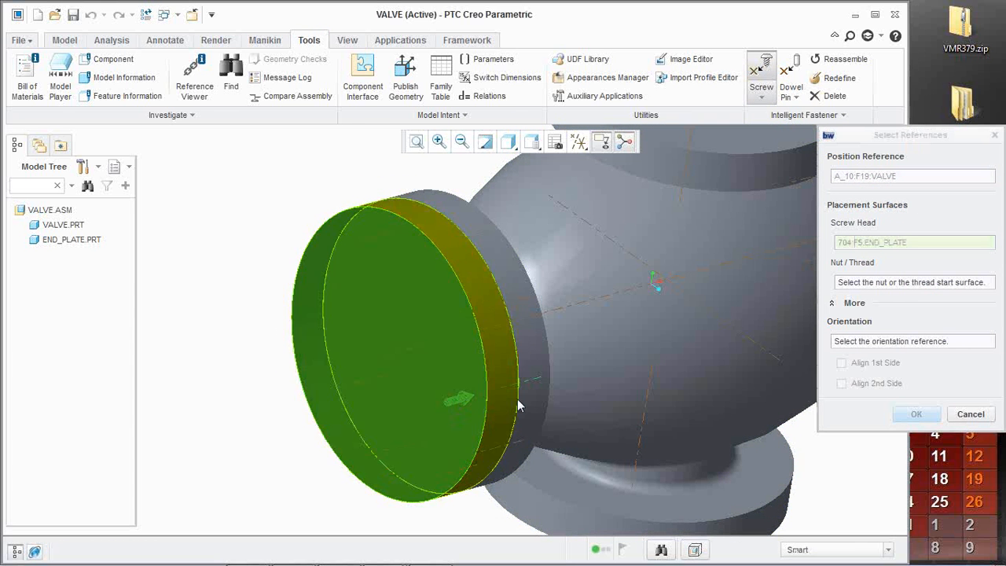
middle_click_drag(516, 404, 461, 416)
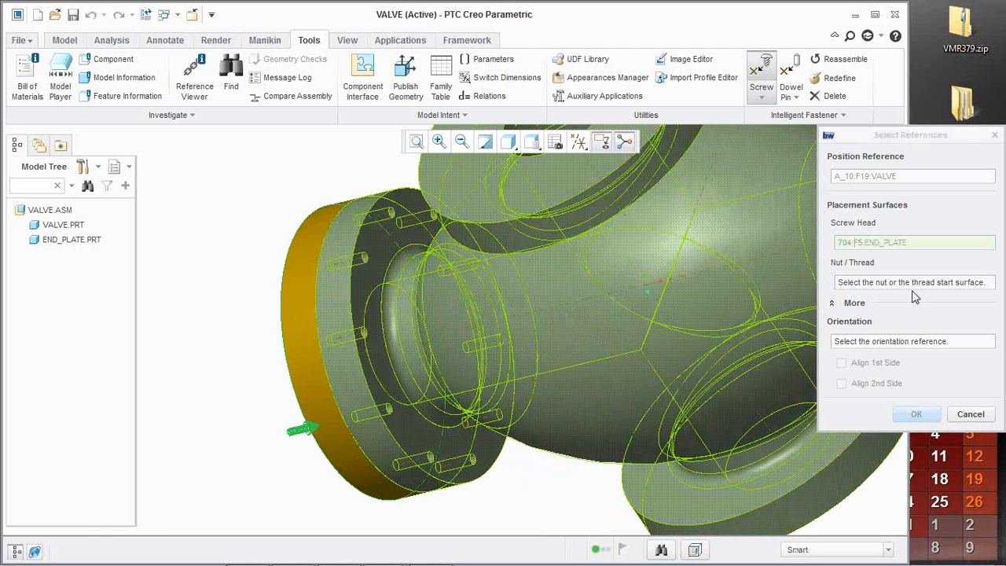
left_click(382, 405)
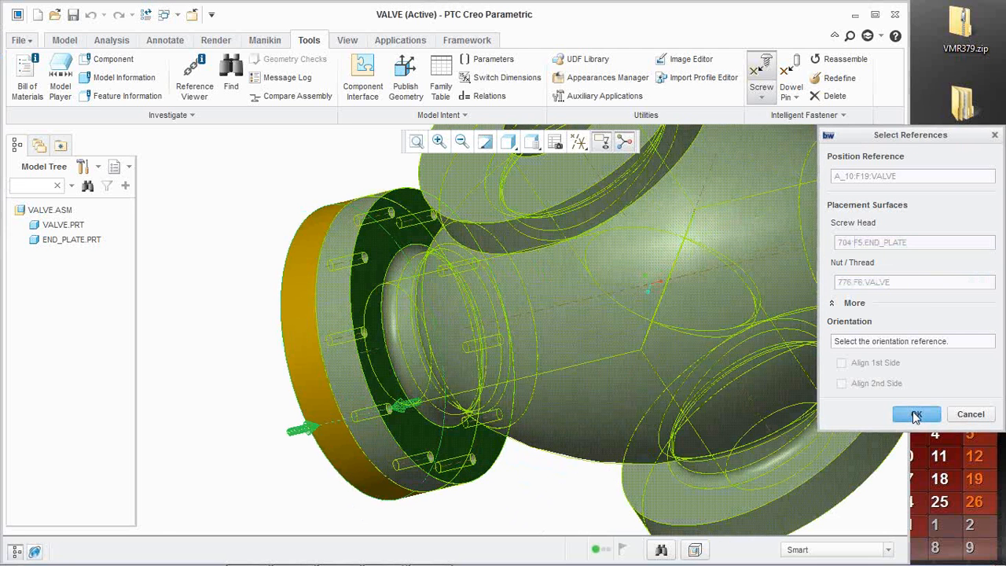
left_click(916, 414)
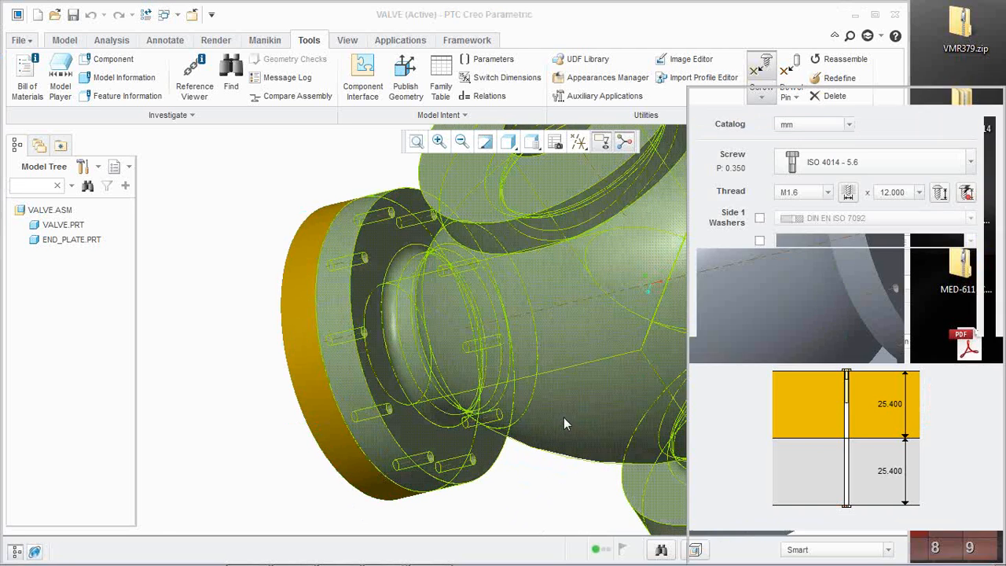
- Turn on the fastener preview and inspect the ISO 4014 screw at the flange
scroll(448, 400, "down", 3)
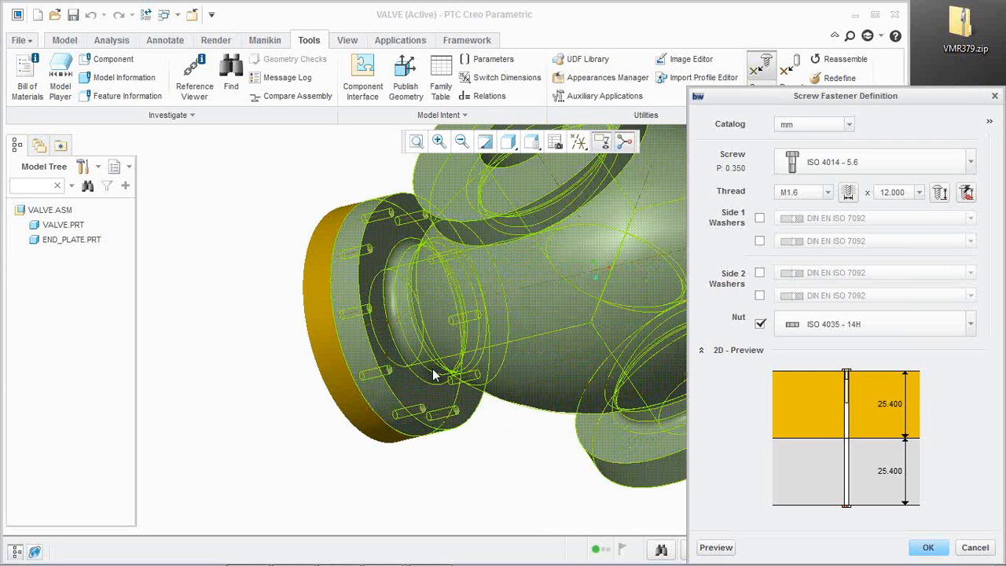
left_click(716, 547)
scroll(535, 393, "down", 2)
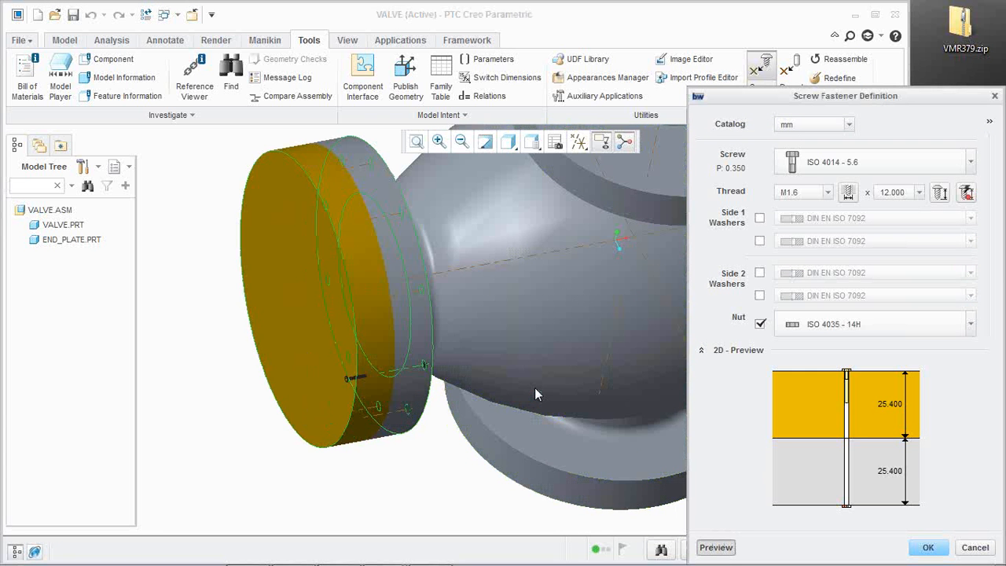
scroll(460, 368, "down", 2)
scroll(403, 363, "up", 2)
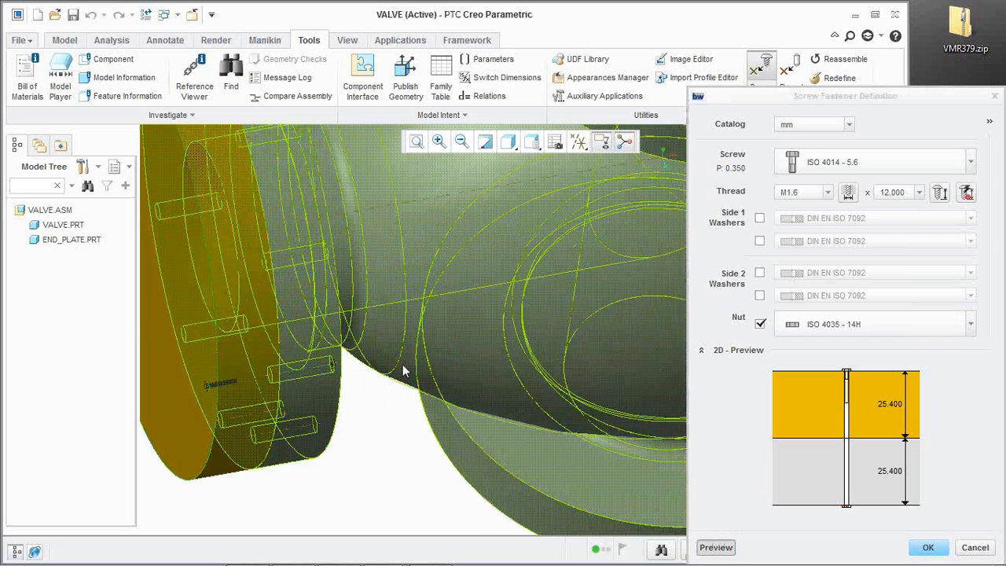
scroll(356, 408, "up", 3)
mouse_move(356, 408)
middle_mouse_down()
mouse_move(385, 395)
mouse_move(376, 461)
middle_mouse_up()
- Switch the fastener catalog to inch and automatically fit the hex bolt's length to 2 1/4
left_click(847, 125)
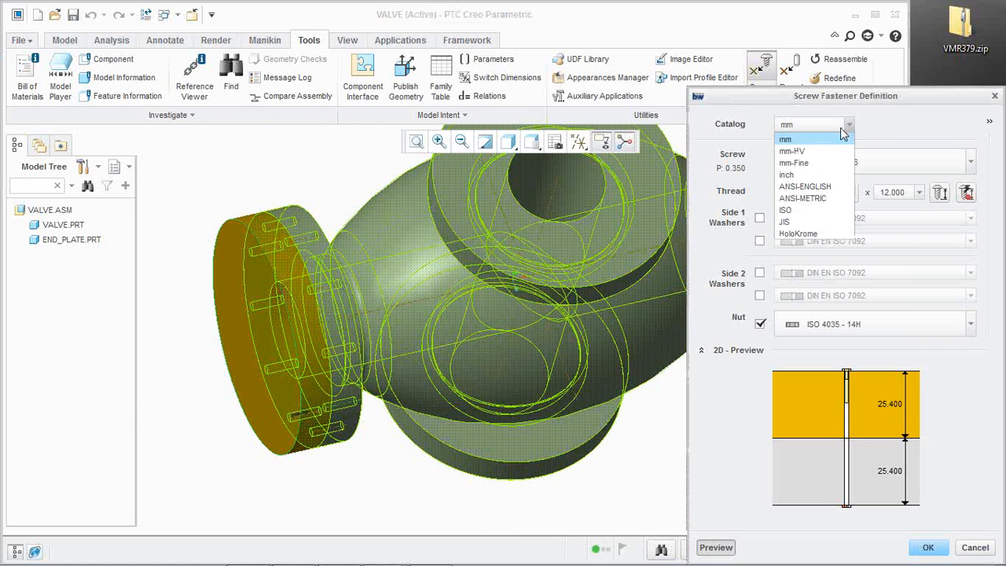
left_click(821, 174)
scroll(348, 385, "up", 3)
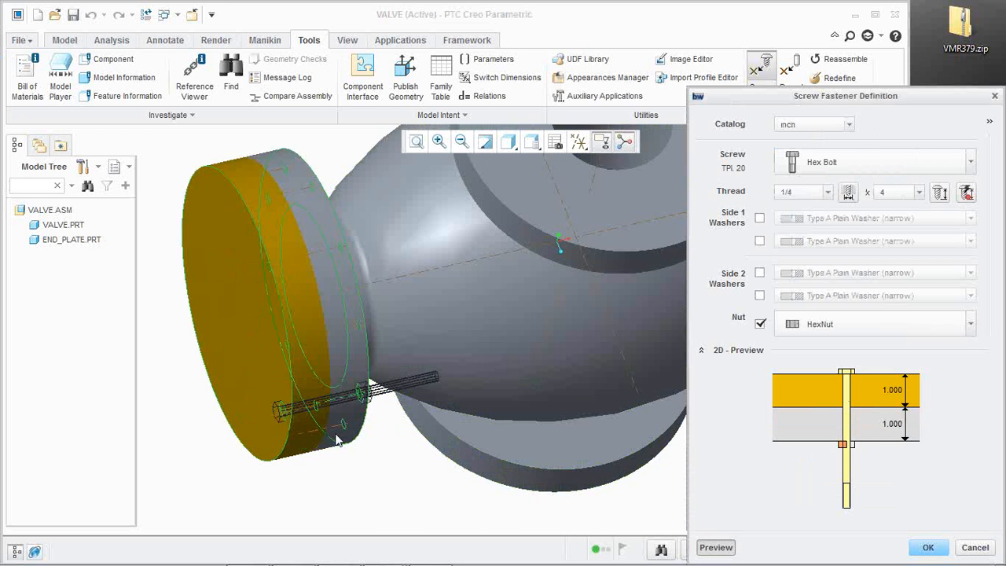
scroll(334, 440, "down", 5)
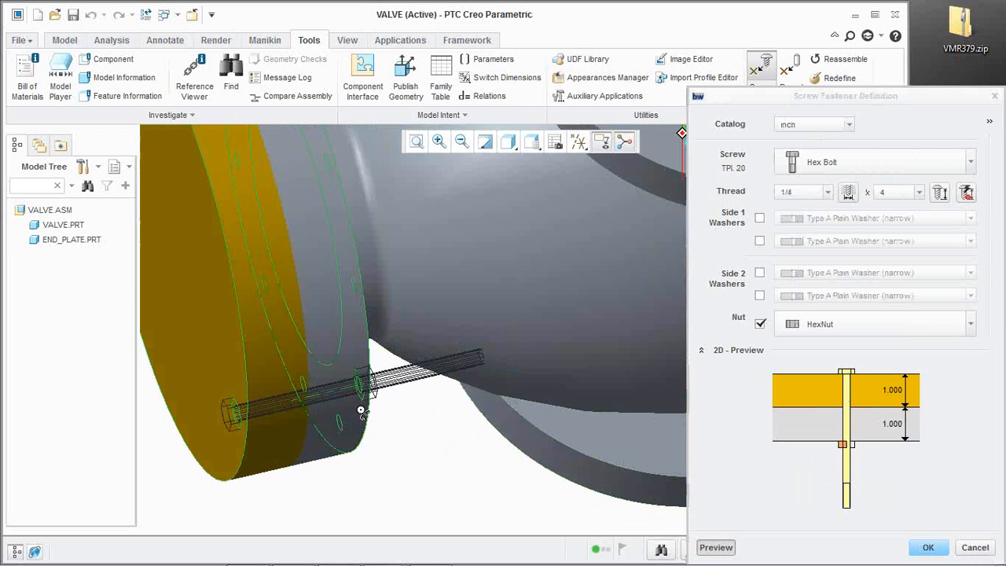
scroll(330, 415, "up", 4)
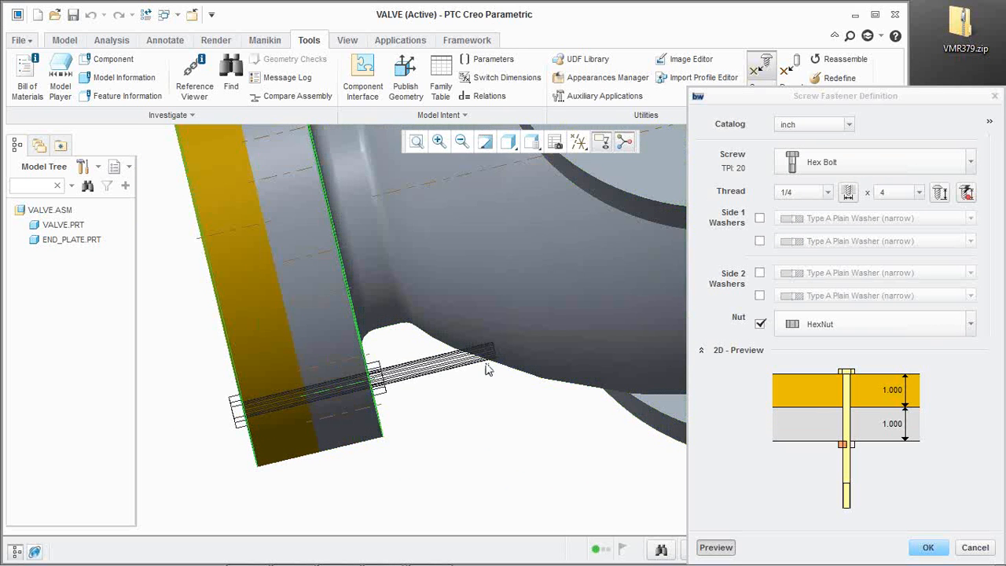
left_click(938, 196)
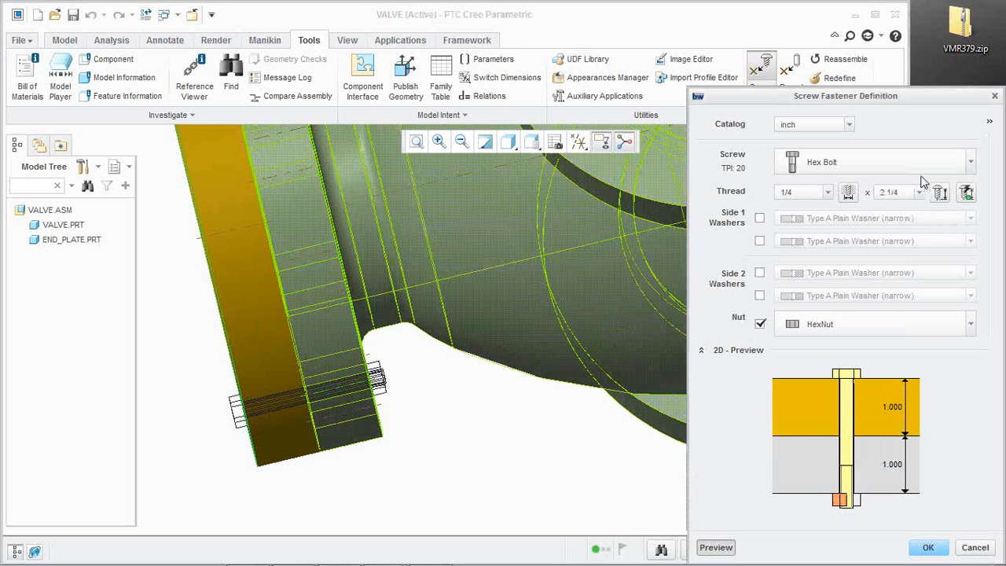
- Change the screw type to Countersunk Screw and inspect its preview in the end plate
left_click(970, 162)
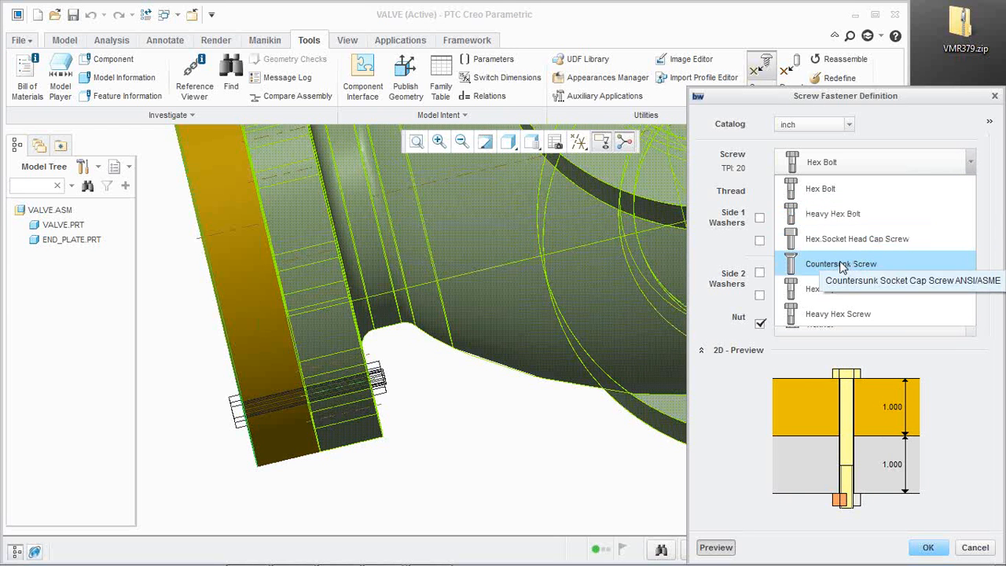
left_click(801, 263)
scroll(287, 419, "down", 2)
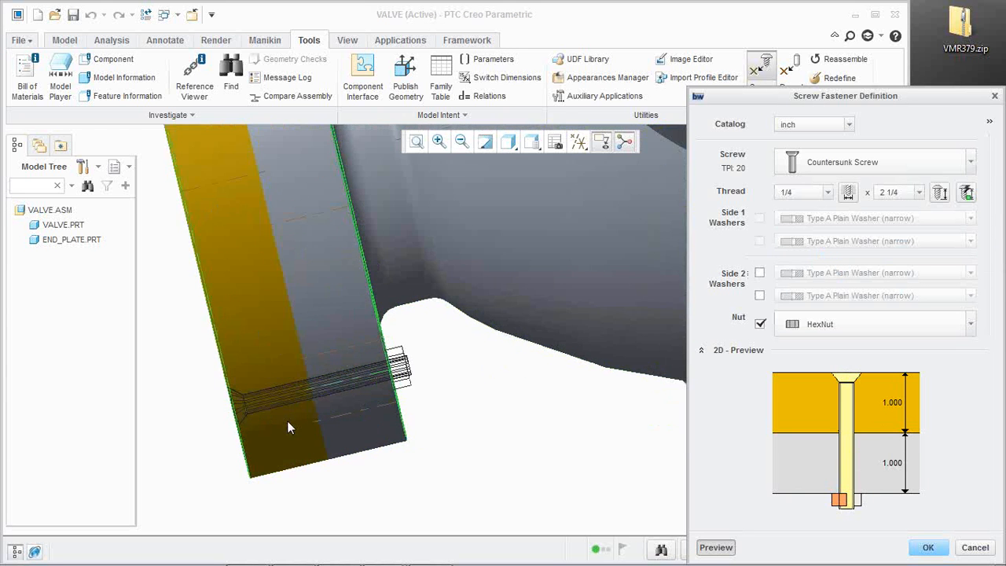
scroll(292, 397, "up", 2)
left_click(303, 388)
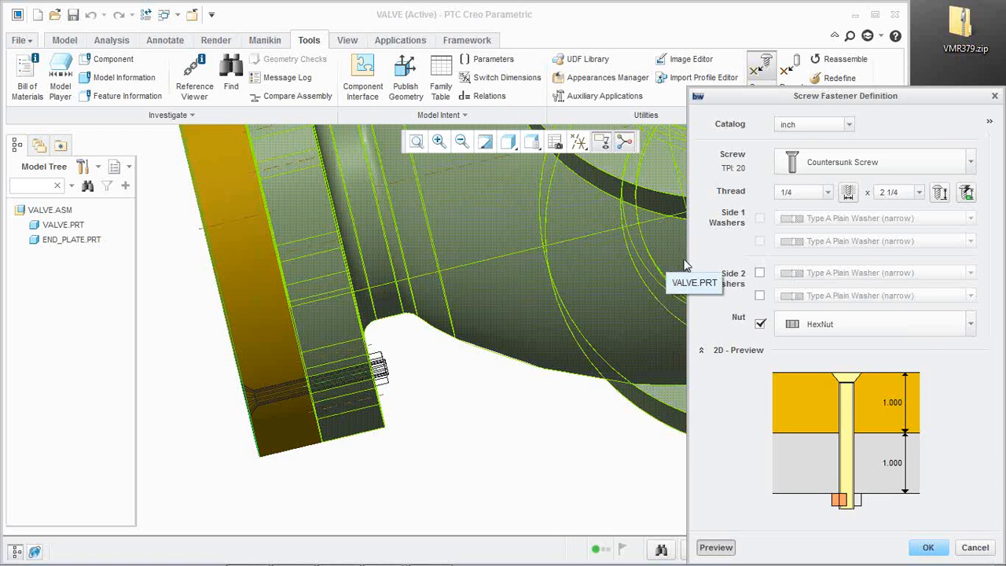
- Expand the screw fastener definition to its hole and counterbore options and inspect the available hole fits
left_click_drag(747, 106, 623, 80)
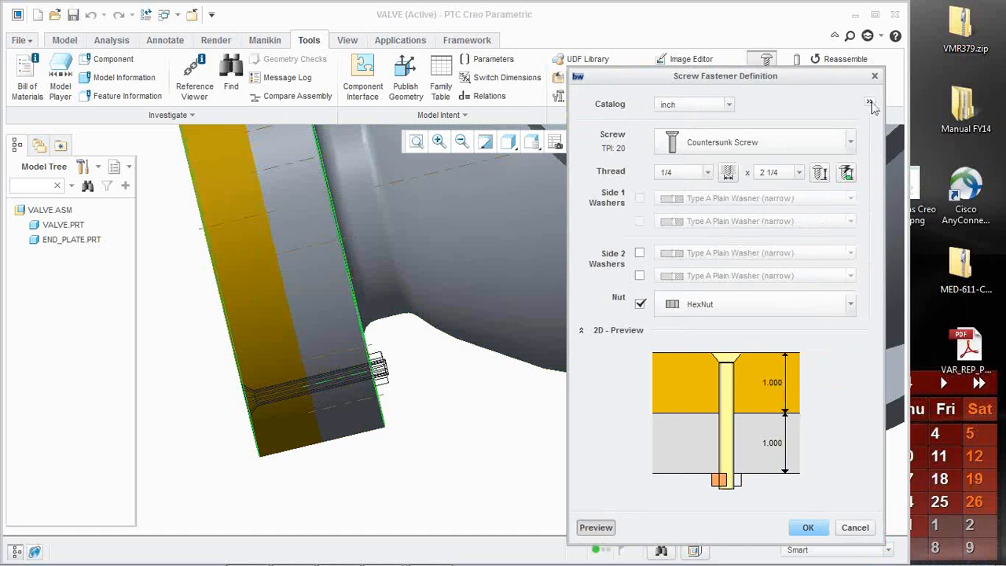
left_click(868, 101)
left_click_drag(869, 76, 798, 74)
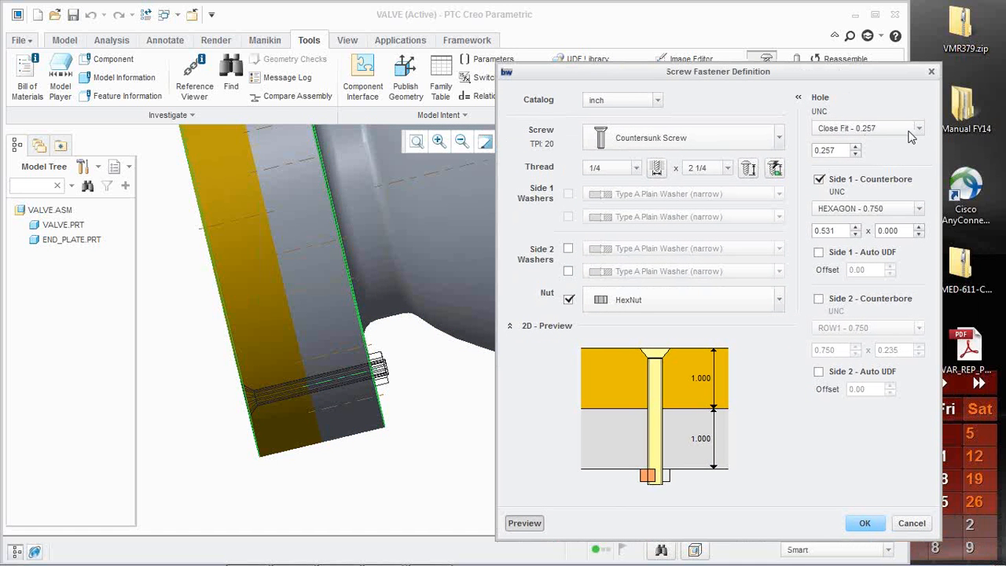
left_click(916, 131)
left_click(923, 184)
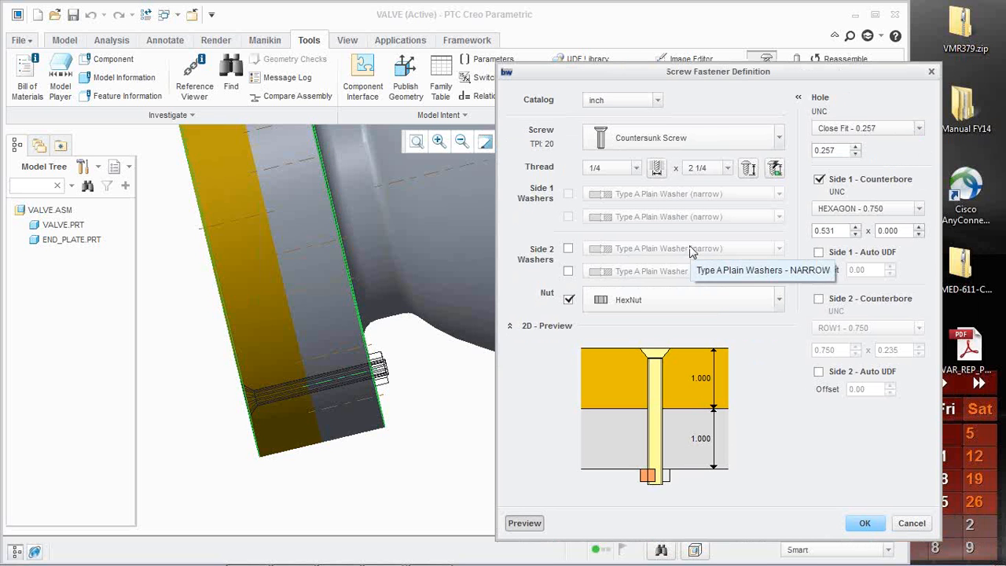
- Accept the countersunk screw definition and assemble it with the Pattern fastener option on all holes of the end plate
left_click(864, 523)
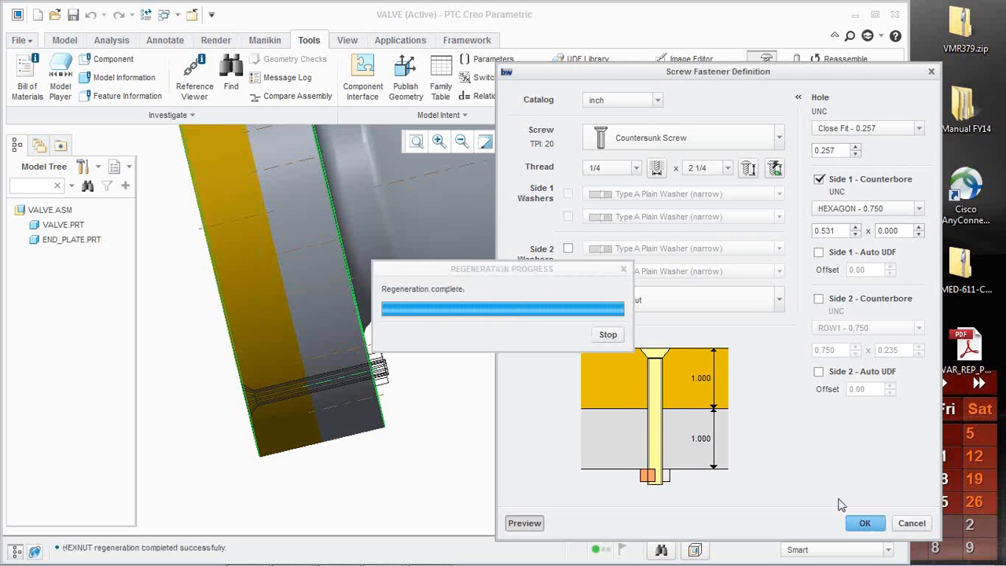
scroll(373, 440, "up", 3)
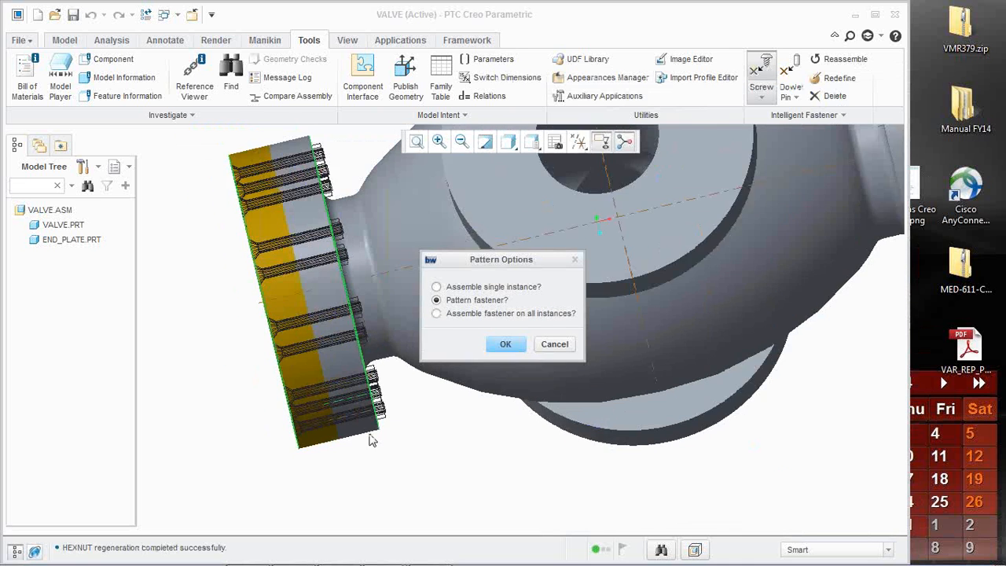
middle_click_drag(375, 440, 492, 314)
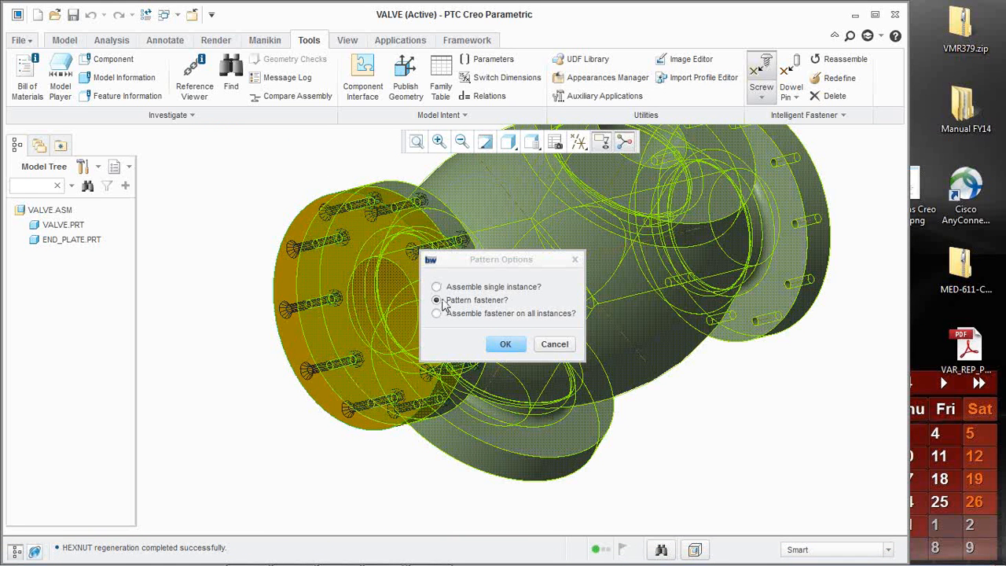
left_click(506, 343)
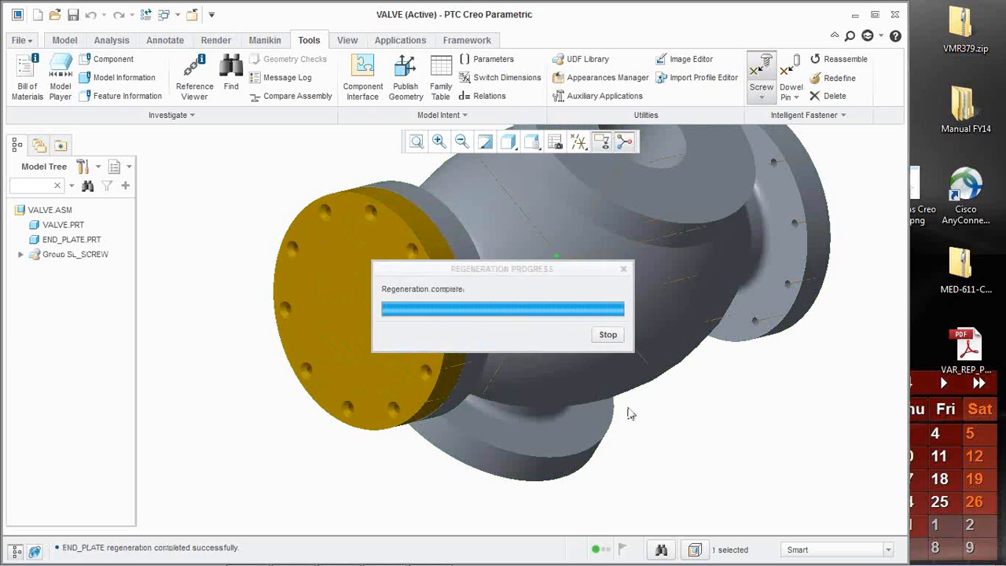
- Inspect the nuts and screw heads around the flange and expand the SL_SCREW pattern in the model tree
scroll(452, 360, "up", 3)
middle_click_drag(452, 360, 386, 351)
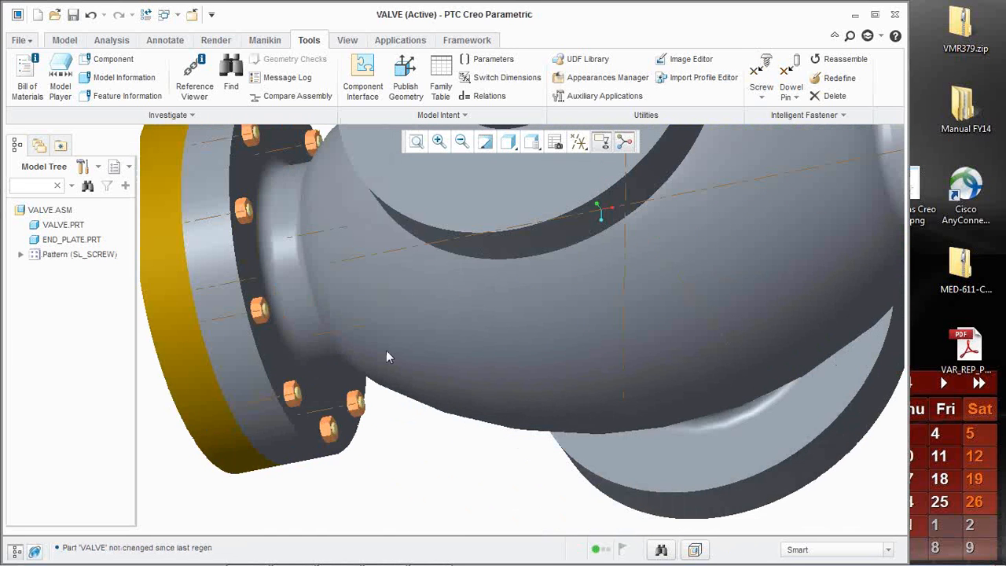
left_click(20, 254)
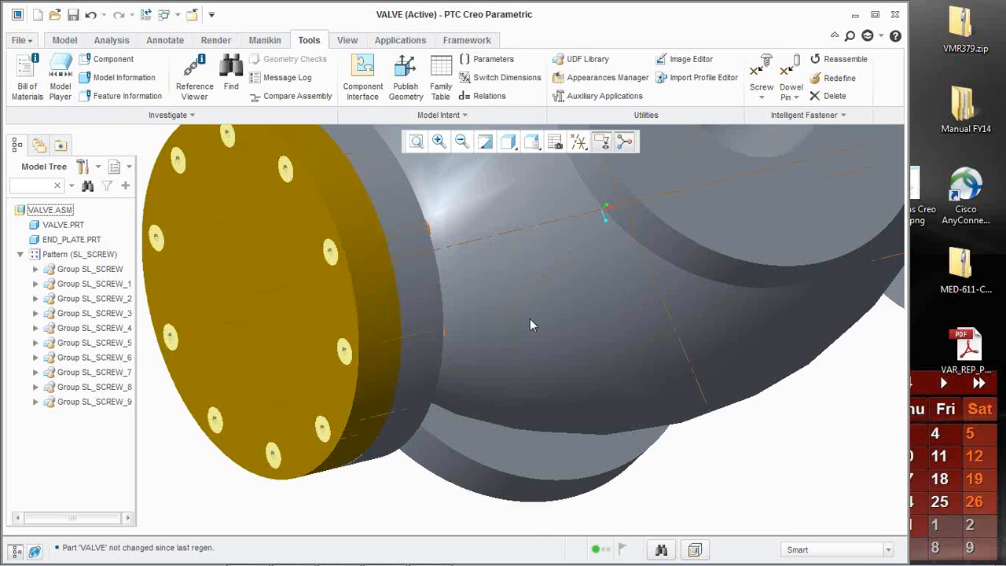
scroll(567, 330, "up", 3)
scroll(470, 291, "down", 2)
- Open END_PLATE.PRT in its own window and inspect its countersunk holes
left_click(471, 290)
right_click(220, 203)
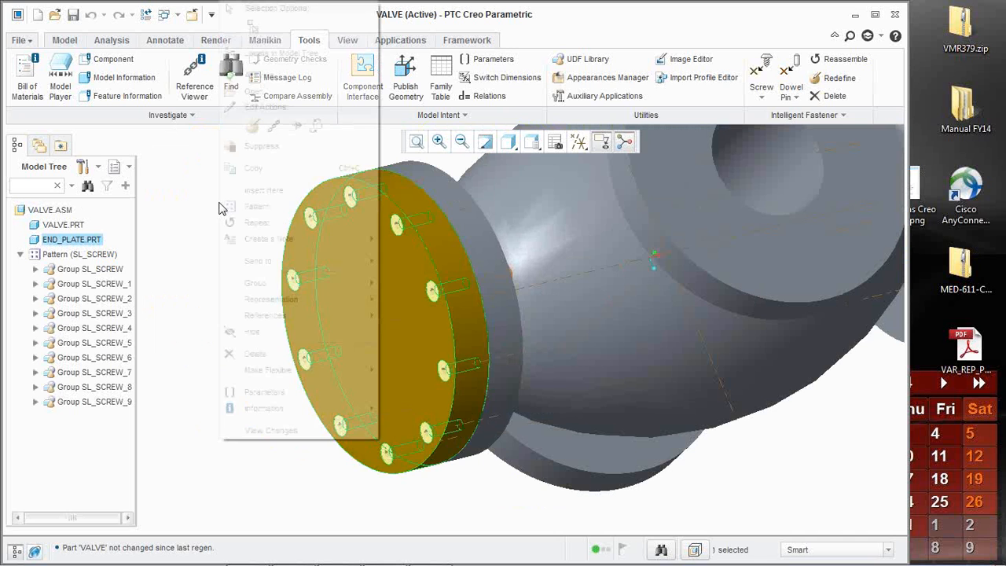
left_click(259, 88)
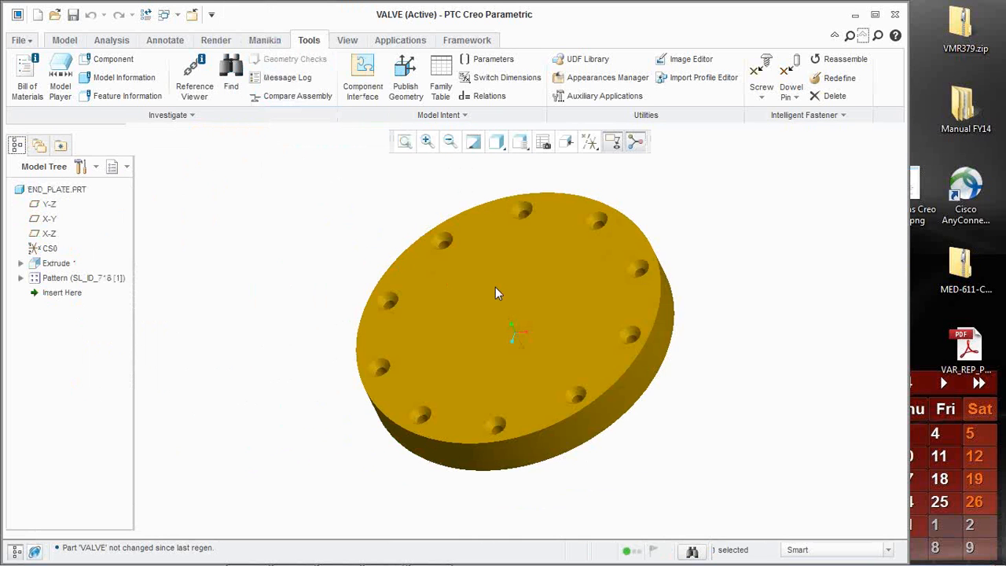
middle_click_drag(496, 292, 541, 220)
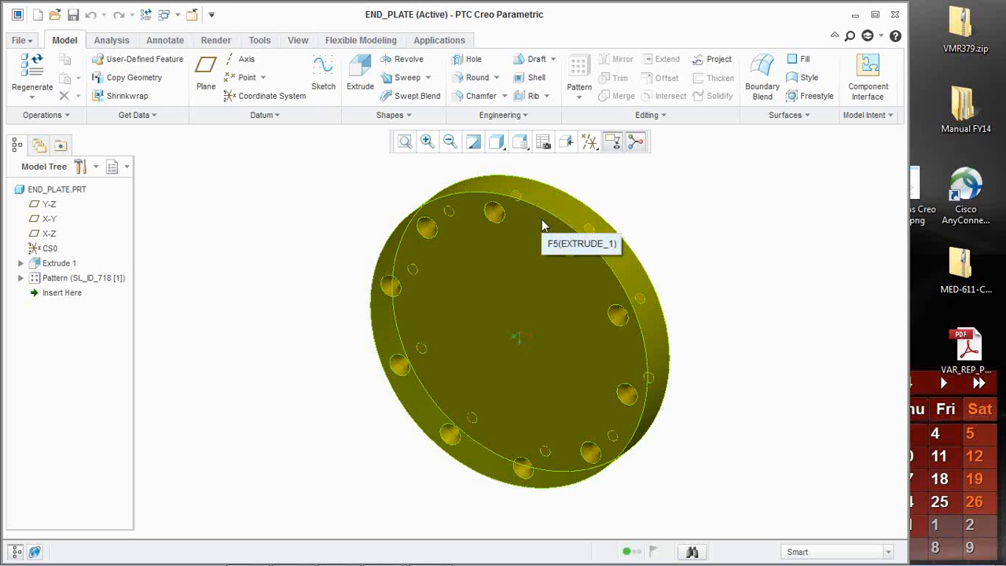
- Return to the VALVE.ASM window and view the assembled screws in the end plate
left_click(174, 15)
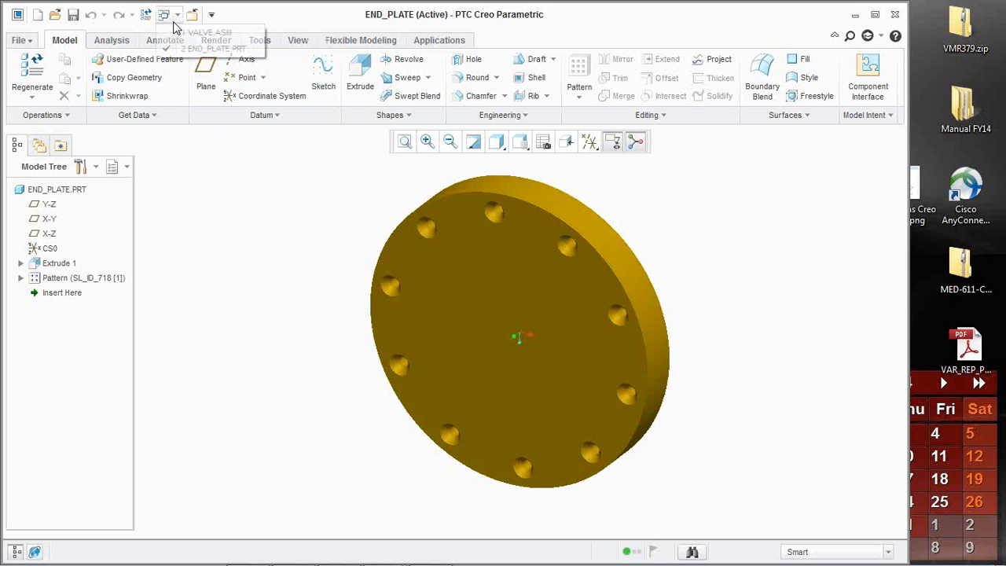
left_click(209, 31)
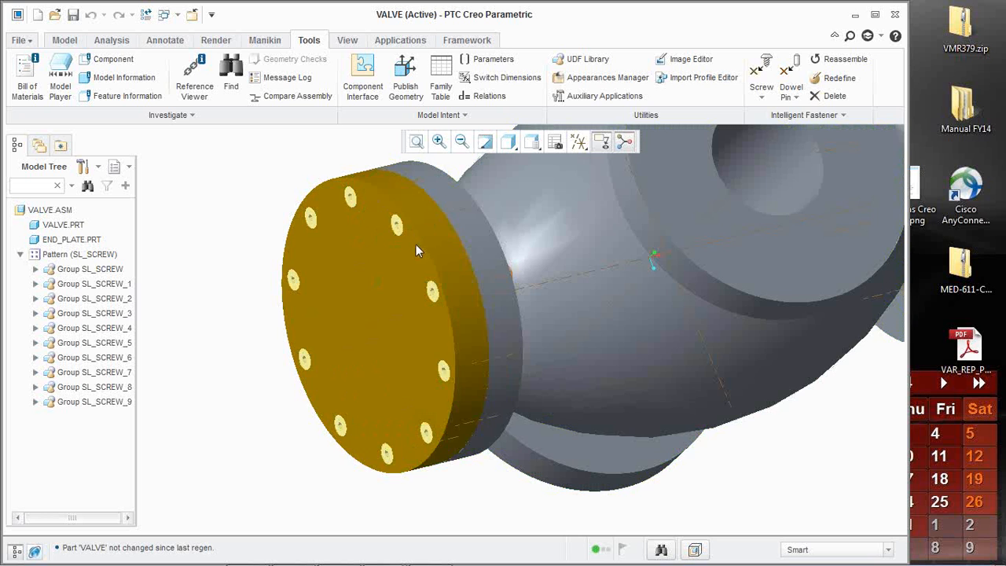
middle_click_drag(417, 247, 406, 247)
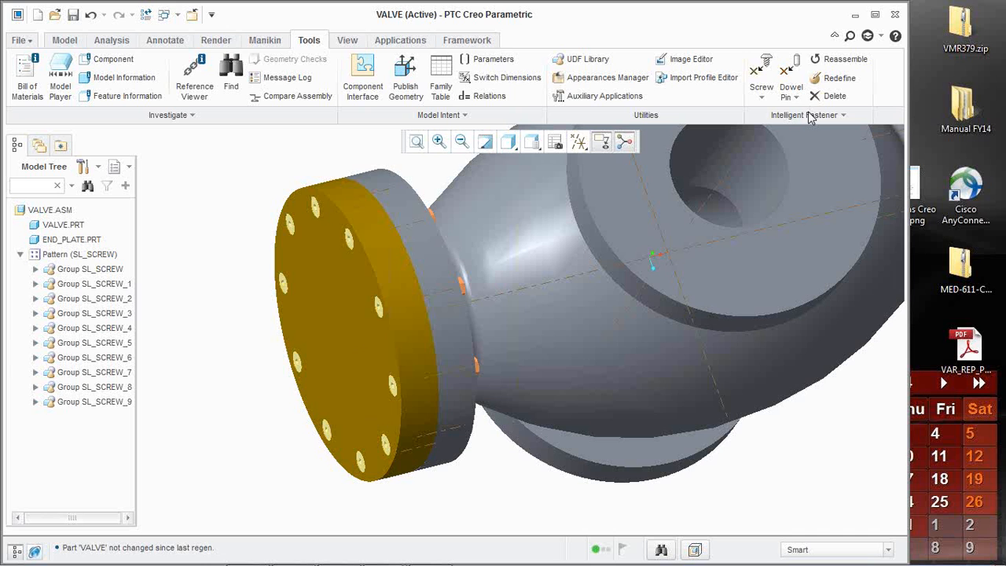
- Close the valve assembly and end plate windows and erase all models that are not displayed from the session
left_click(191, 15)
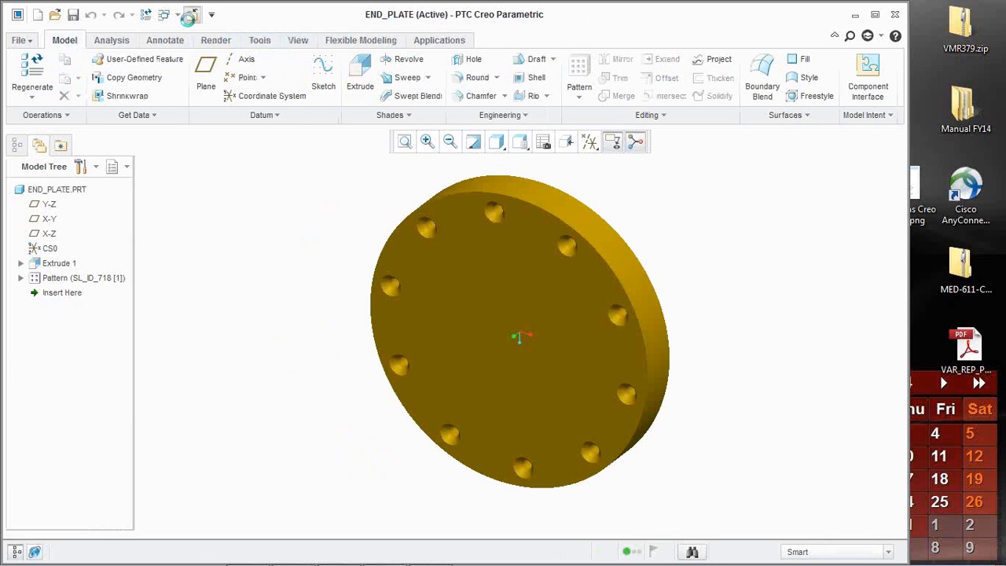
left_click(189, 16)
left_click(189, 79)
left_click(511, 416)
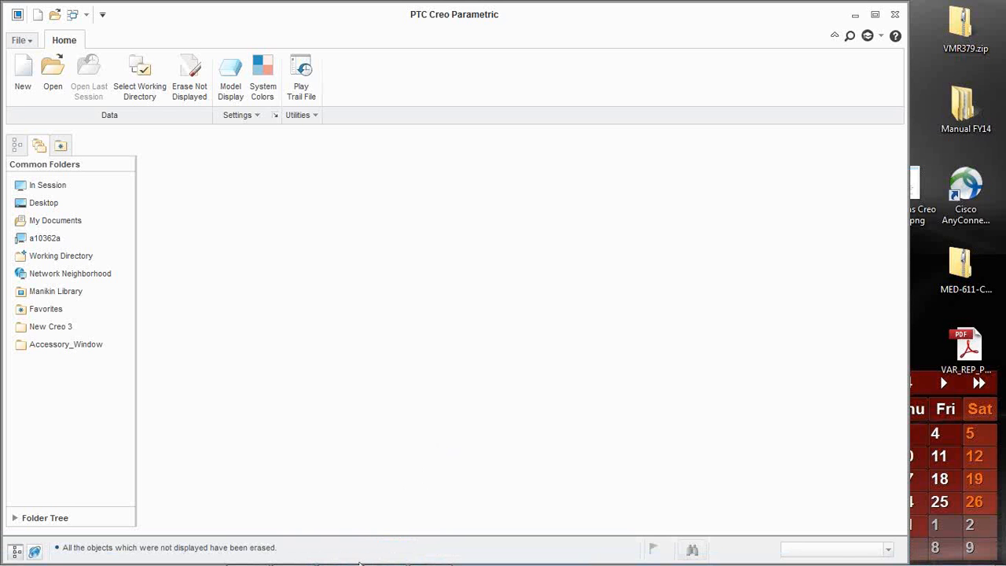
- Switch to the PowerPoint presentation and start the slide show from the current slide 15
left_click(341, 553)
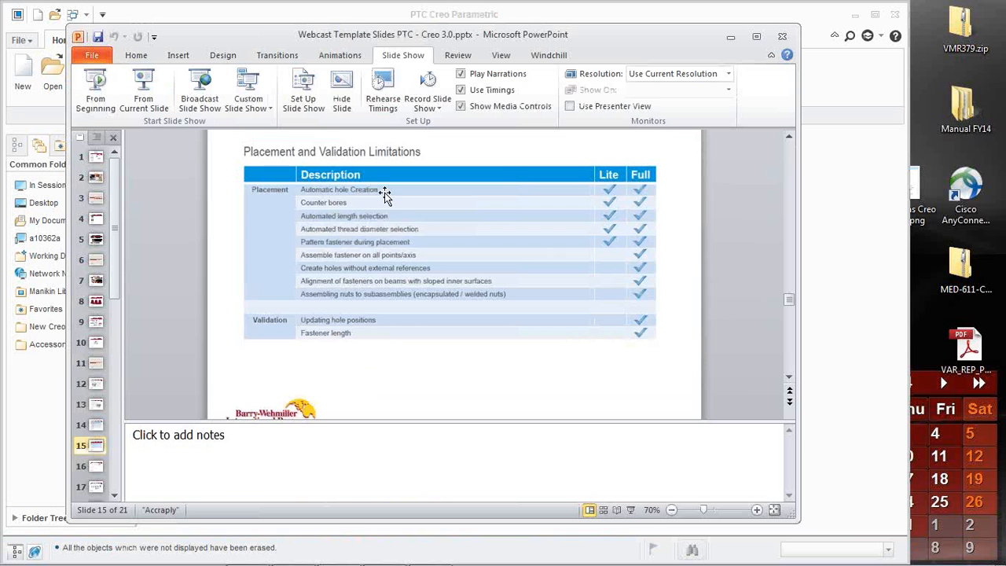
left_click(143, 110)
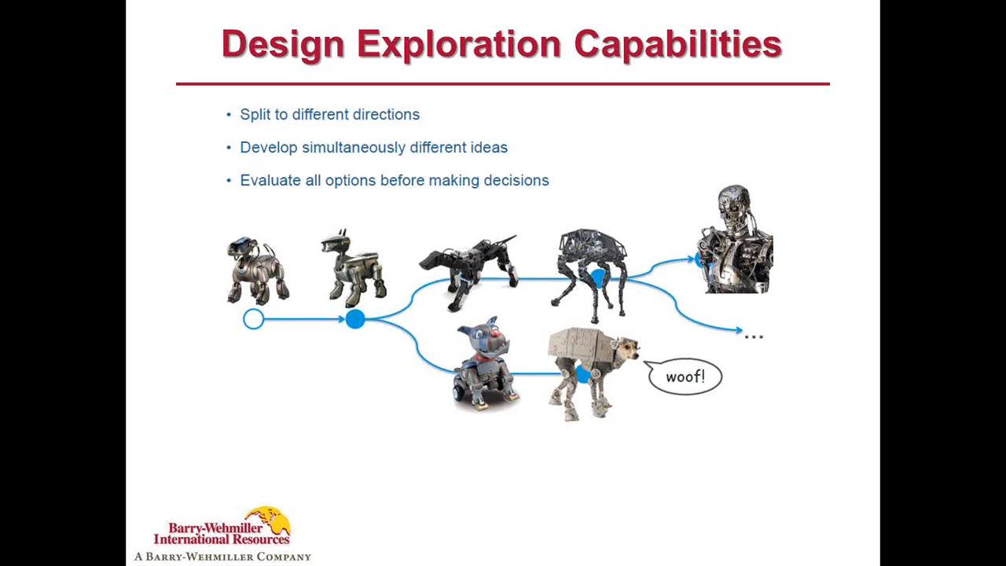
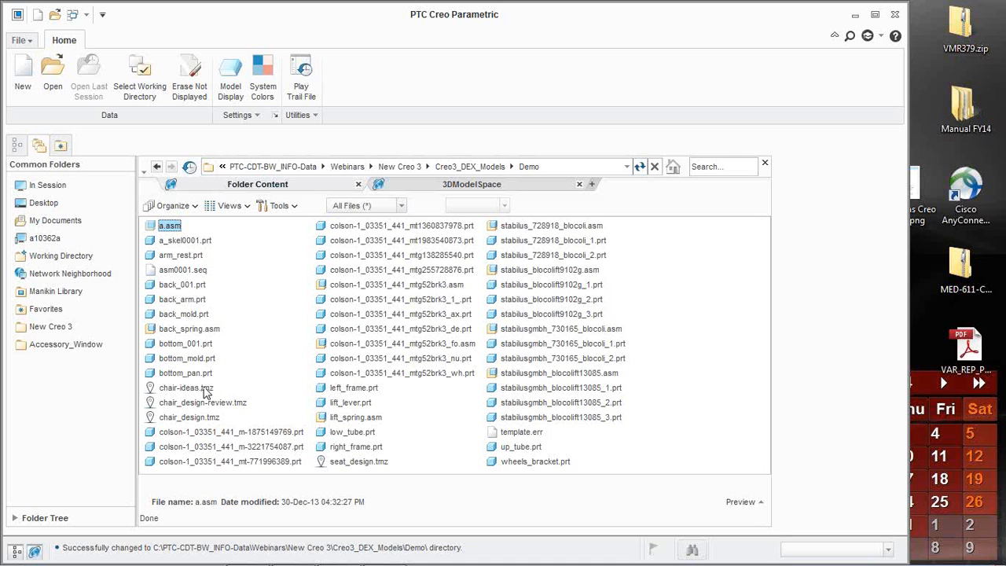
- Open the Design Exploration session chair-ideas.tmz and retrieve assembly A with non-displayed models allowed
left_click(202, 387)
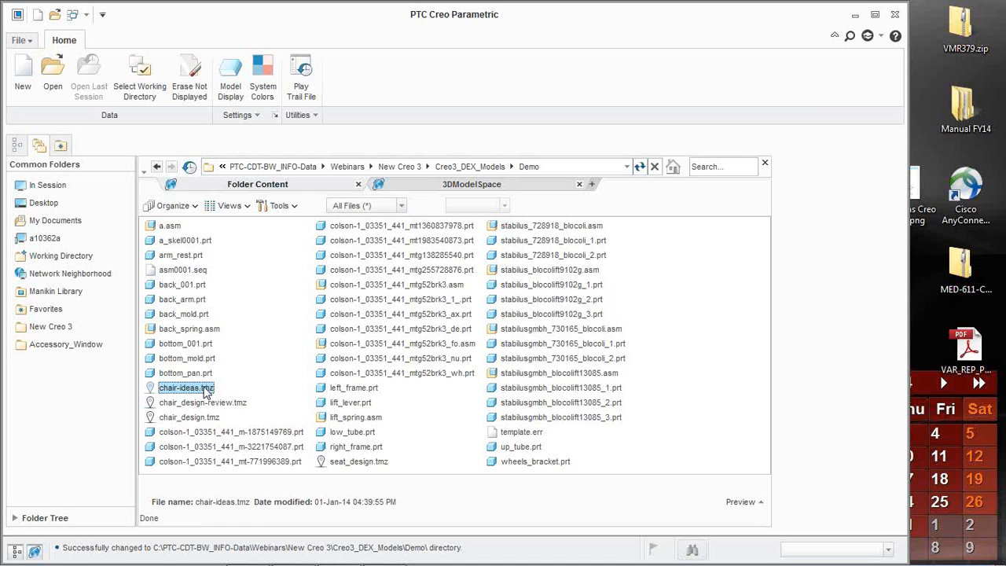
double_click(205, 389)
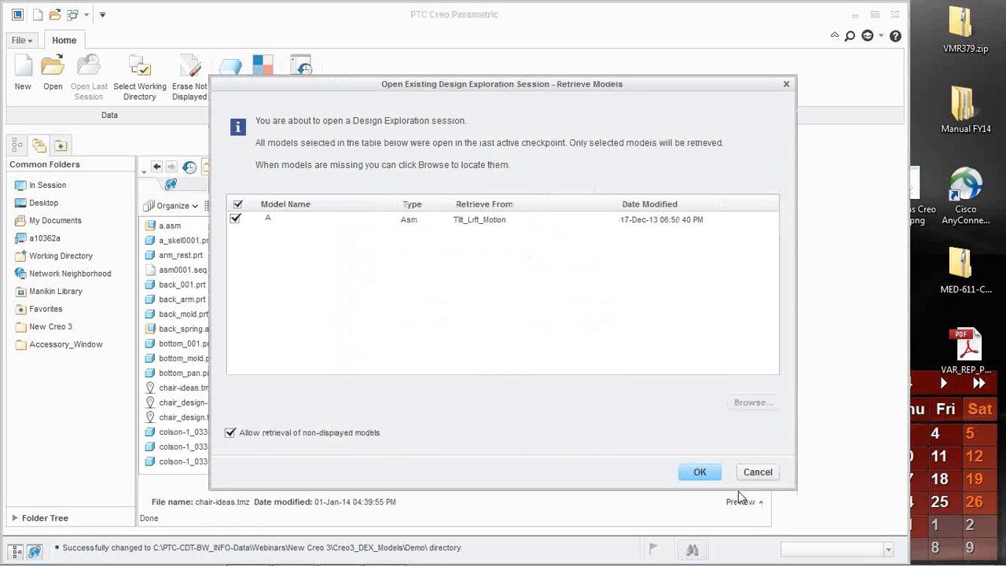
left_click(700, 472)
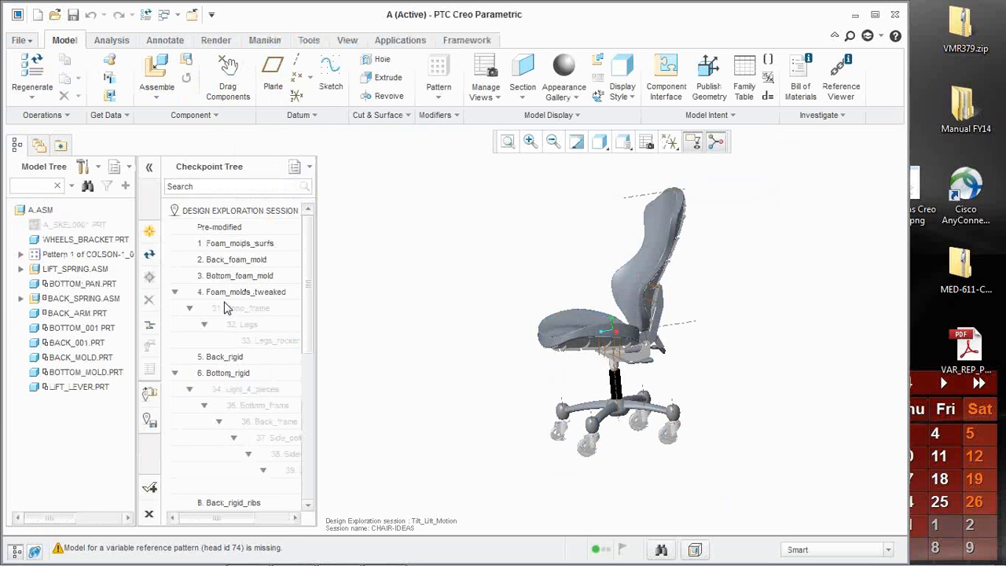
- Look up the Design Exploration session commands among the session management options
left_click(14, 46)
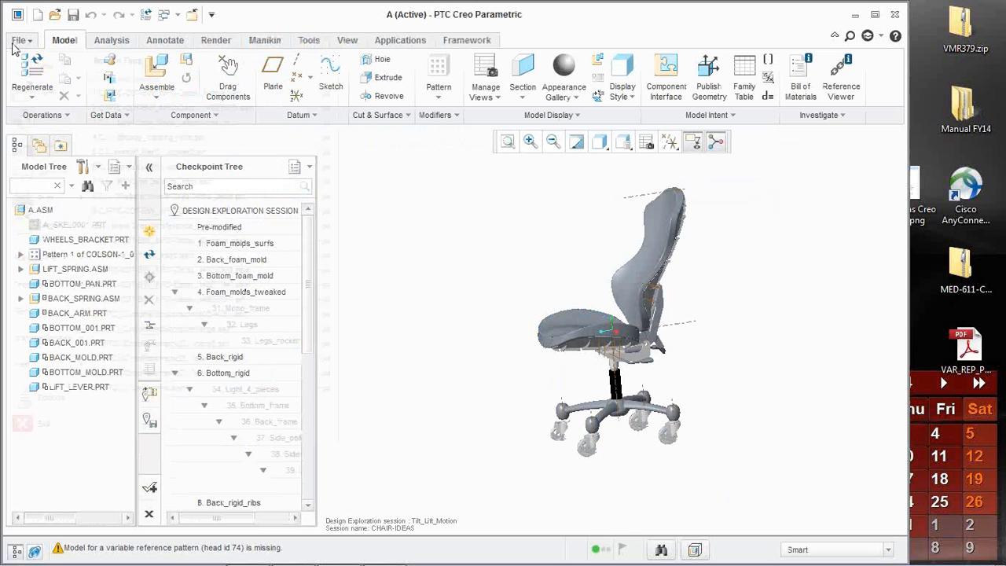
mouse_move(47, 339)
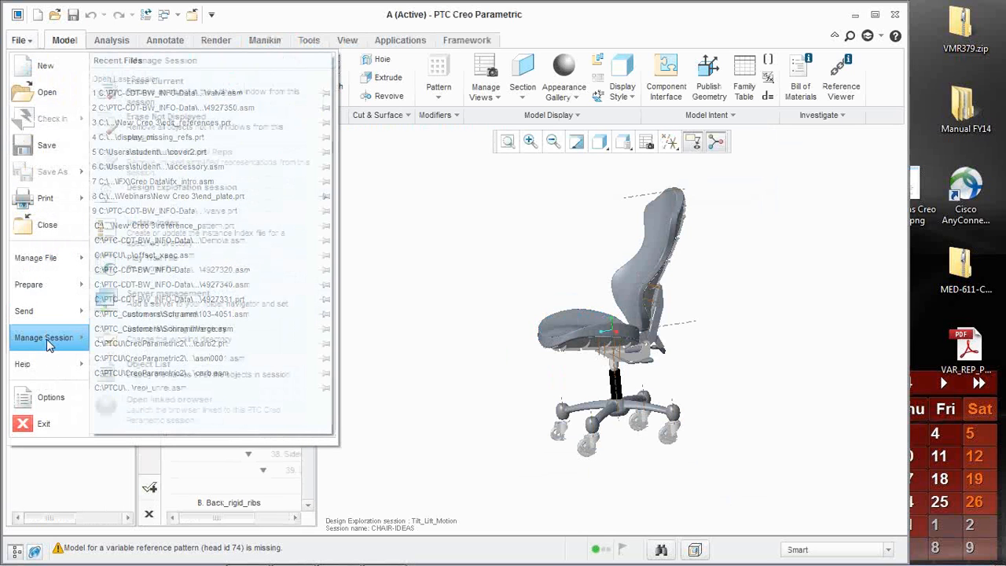
mouse_move(175, 200)
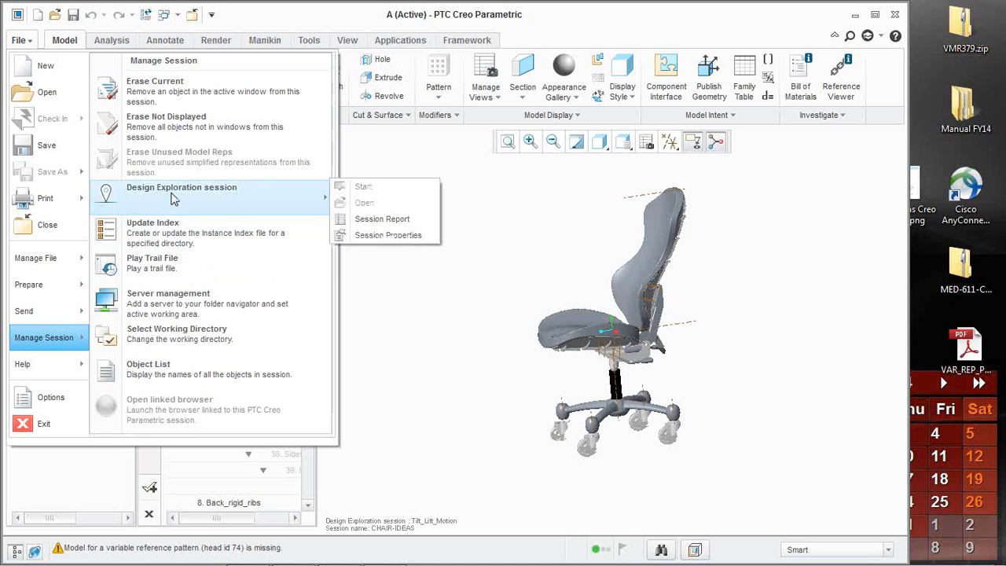
left_click(390, 292)
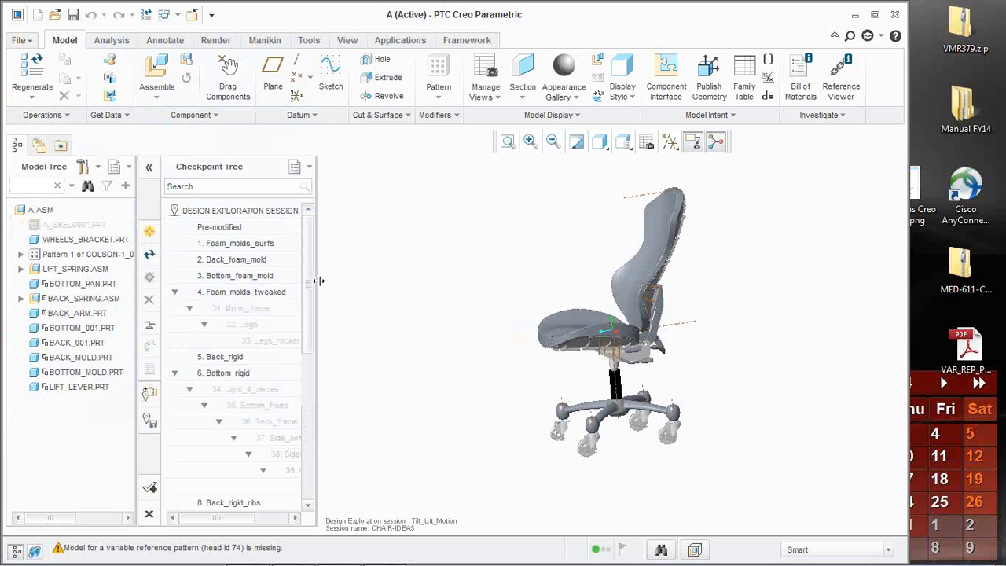
- Widen the Checkpoint Tree and collapse the branches under Foam_molds_tweaked and Bottom_rigid
left_click_drag(319, 281, 418, 280)
left_click(175, 292)
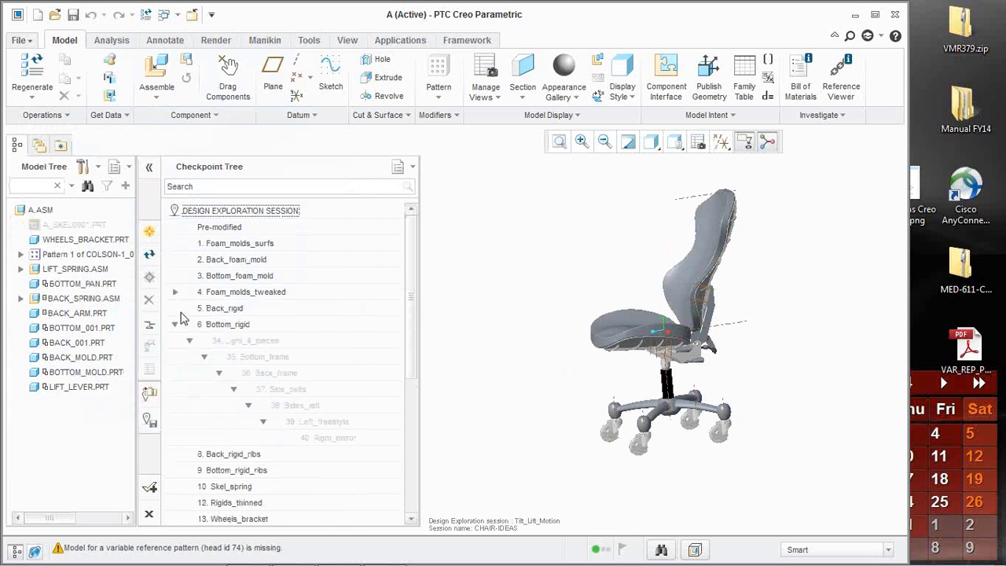
left_click(175, 324)
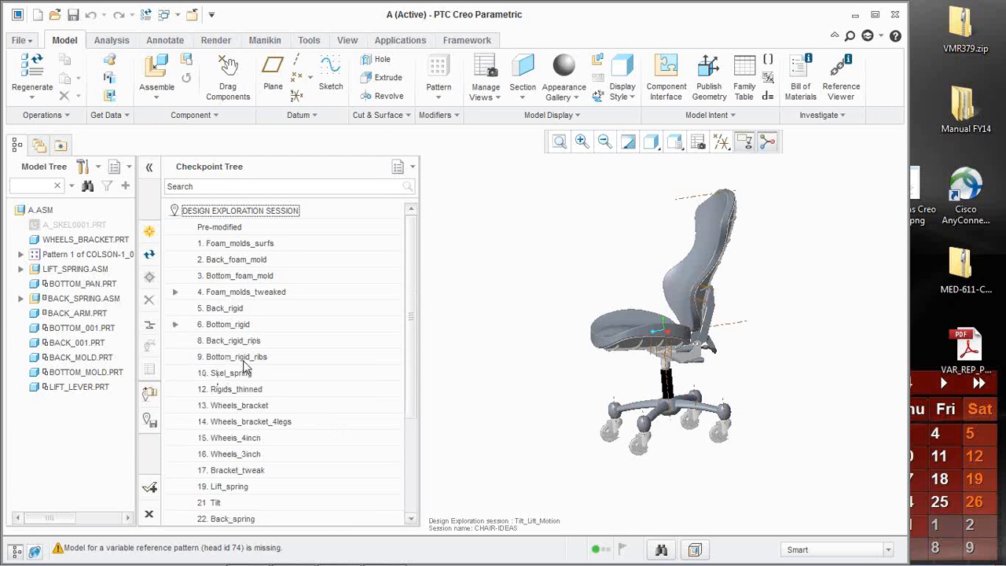
- Activate checkpoint 1 Foam_molds_surfs and checkpoint 9 Bottom_rigid_ribs in turn to view these design states
right_click(238, 246)
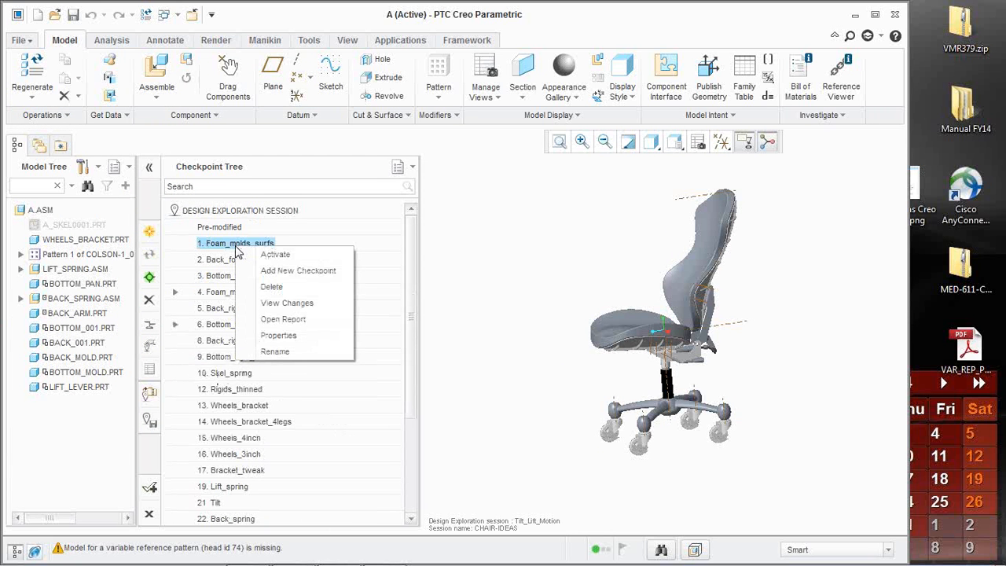
left_click(274, 255)
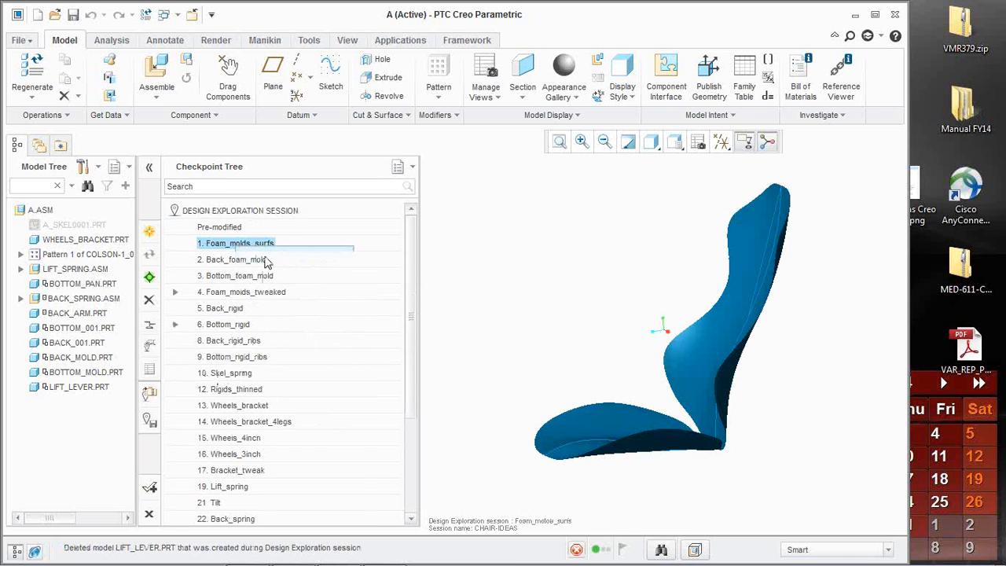
right_click(241, 374)
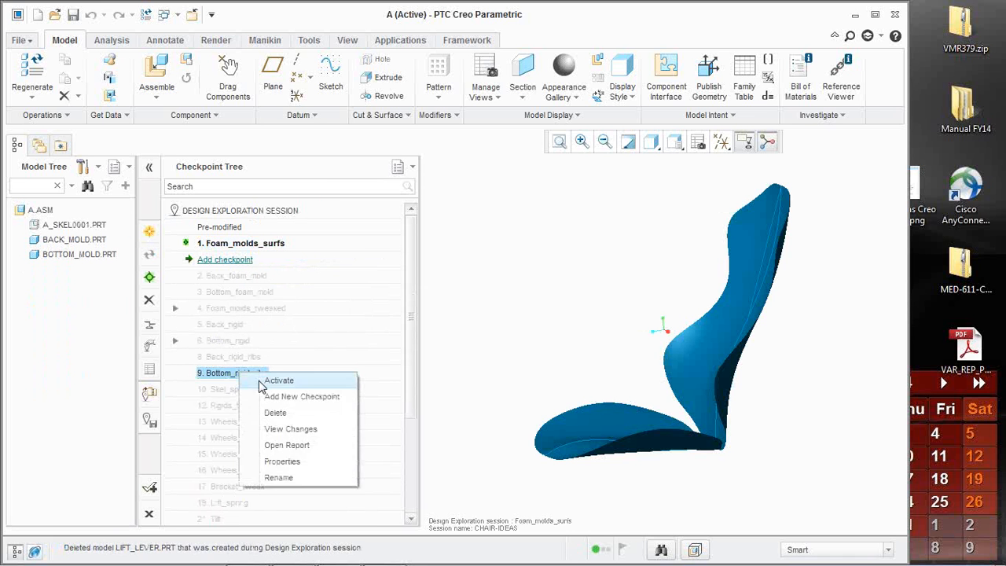
left_click(262, 382)
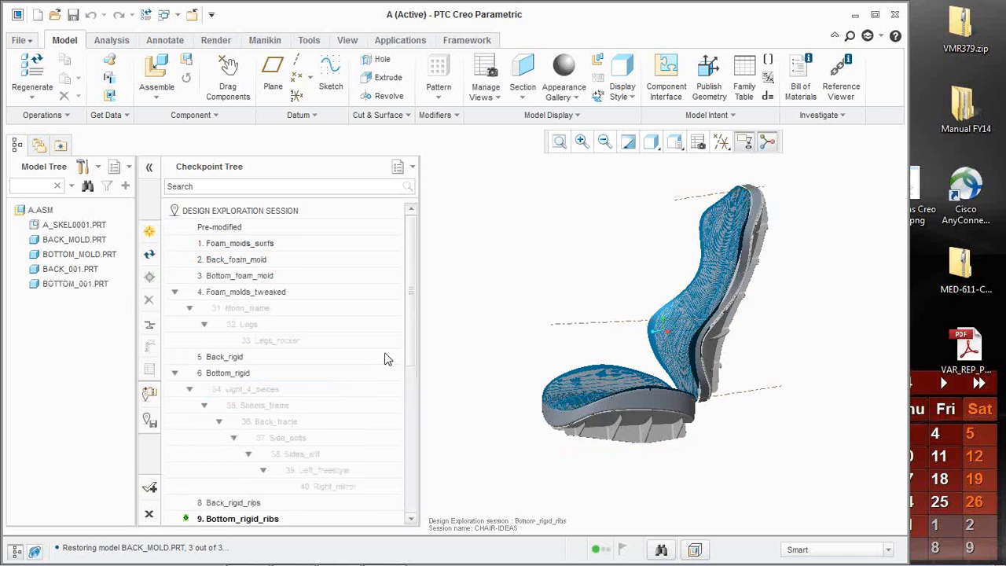
- Collapse the Bottom_rigid branch and activate checkpoint 17 Bracket_tweak
left_click(174, 373)
scroll(246, 416, "down", 3)
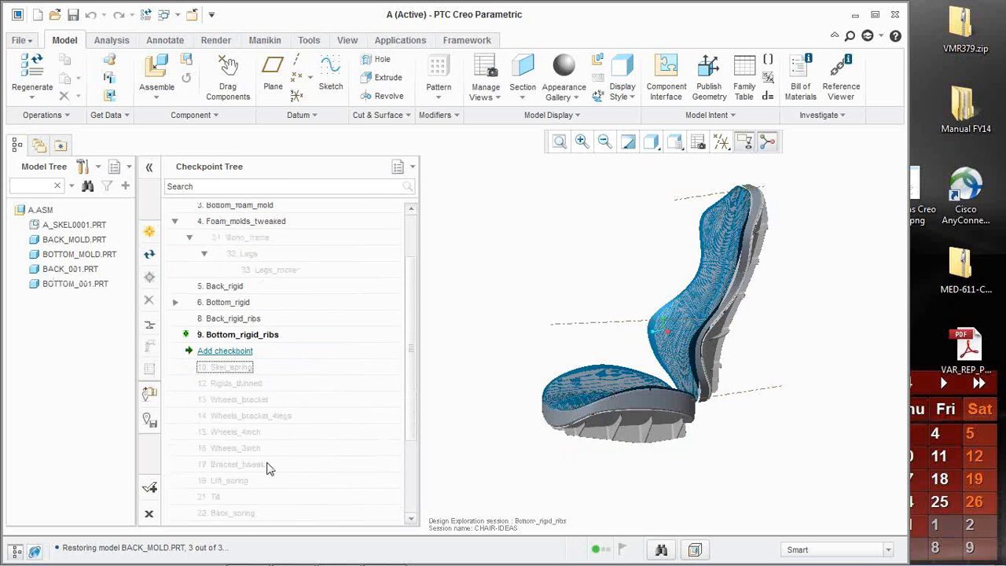
right_click(233, 465)
left_click(273, 357)
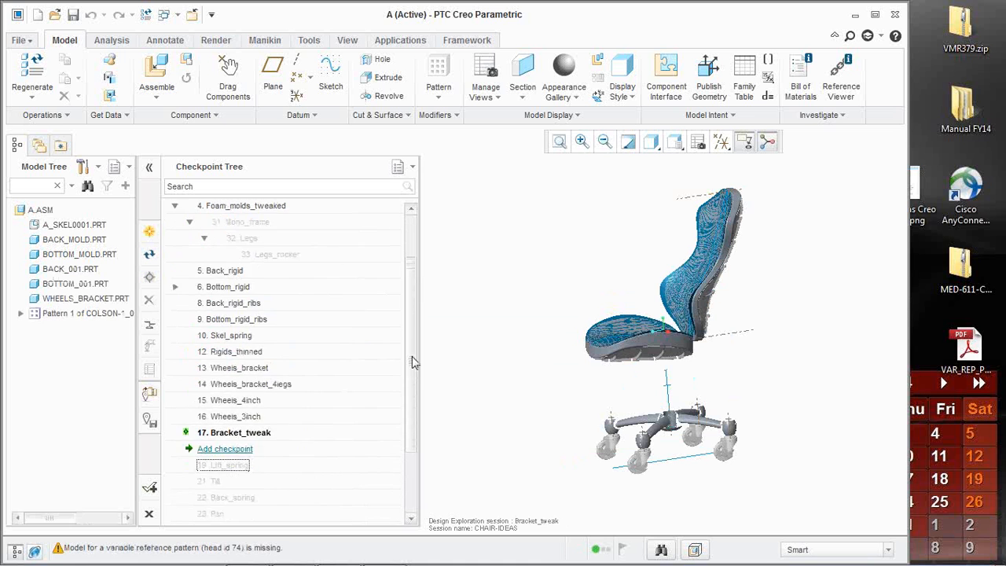
- Activate checkpoint 30 Tilt_Lift_Motion and view the chair design from different angles
left_click_drag(412, 355, 412, 412)
right_click(263, 517)
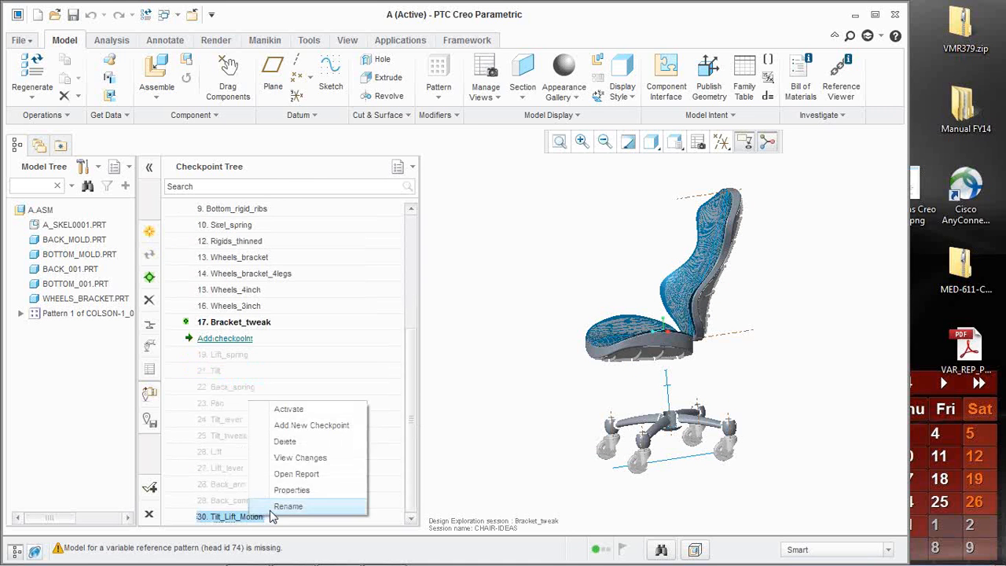
left_click(283, 409)
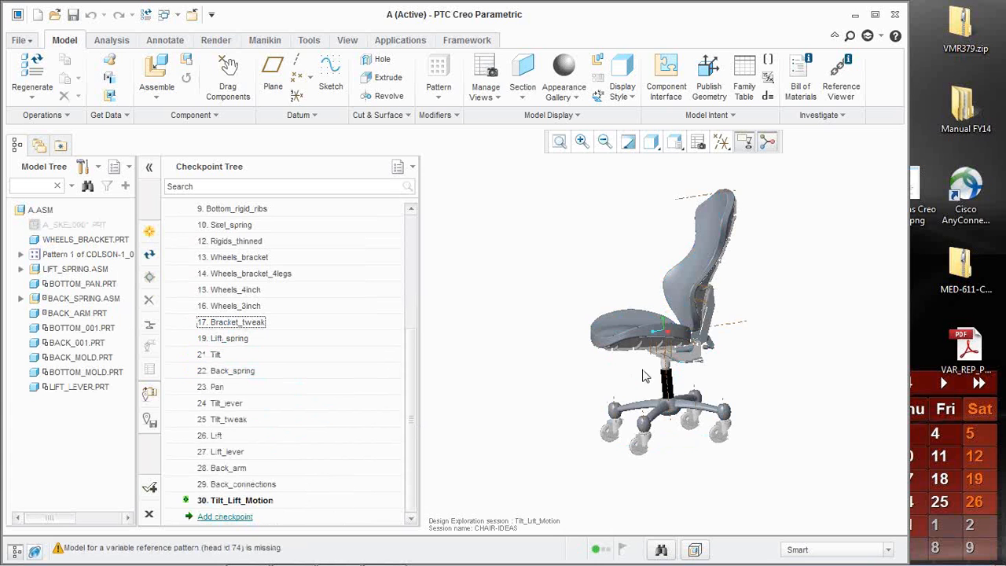
middle_click_drag(643, 370, 674, 391)
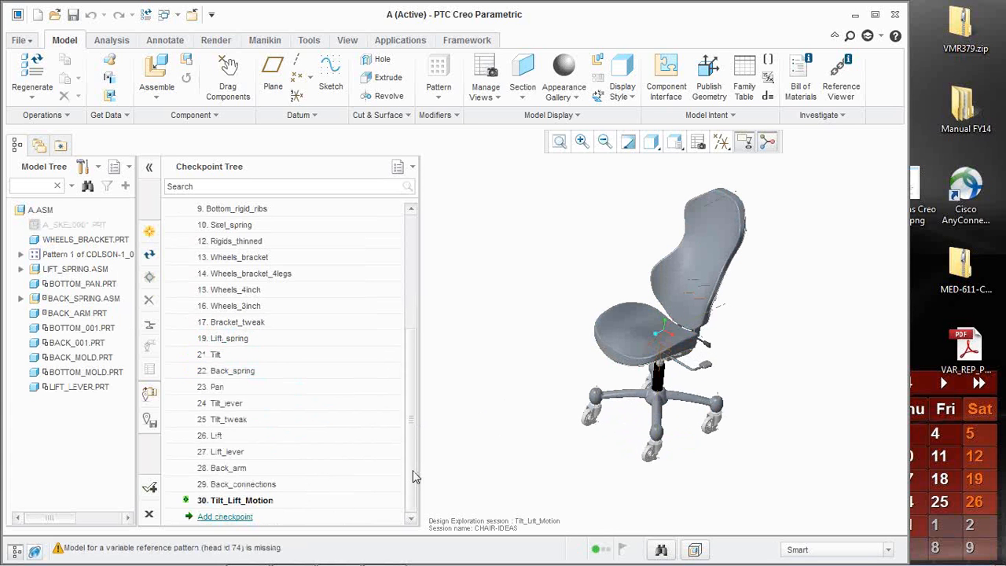
scroll(407, 458, "up", 1)
scroll(406, 457, "up", 3)
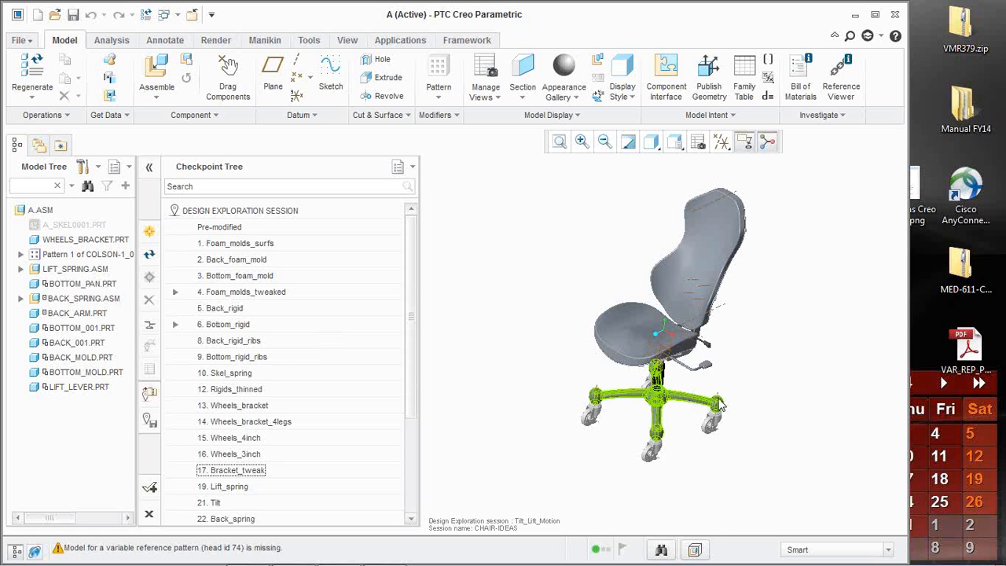
middle_click_drag(723, 404, 681, 412)
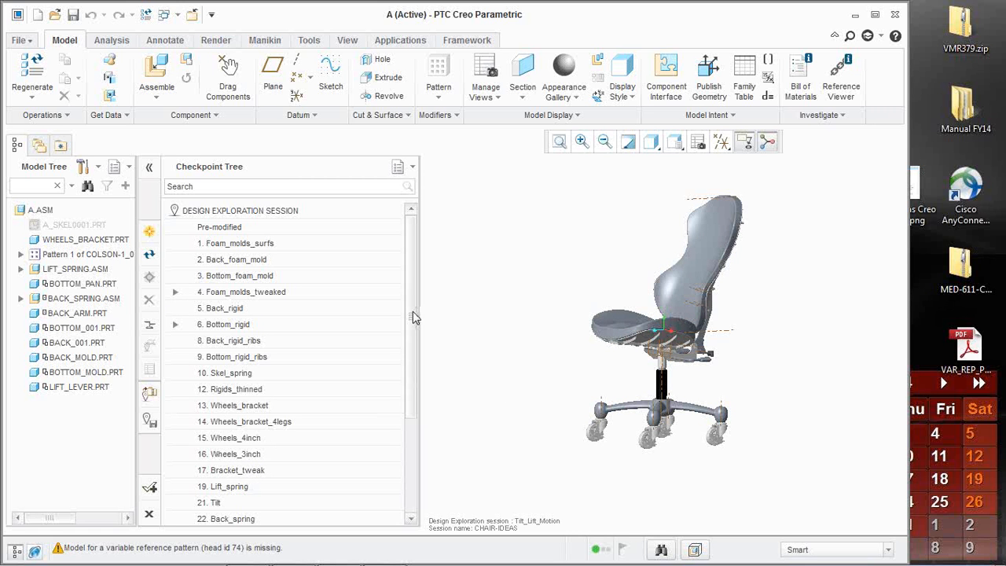
- Activate checkpoint 4 Foam_molds_tweaked and expand its branch of alternative designs
scroll(413, 322, "down", 3)
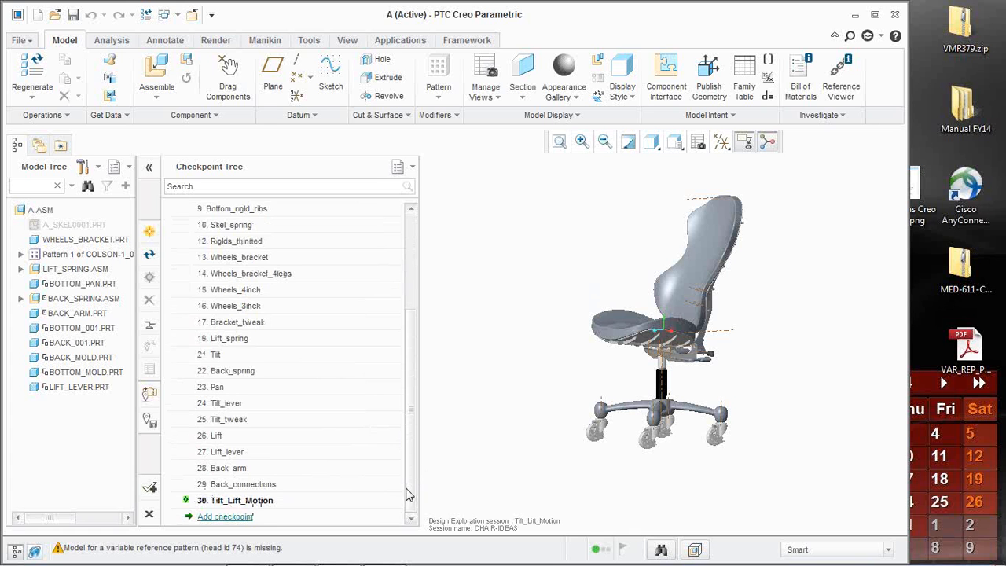
scroll(409, 334, "up", 3)
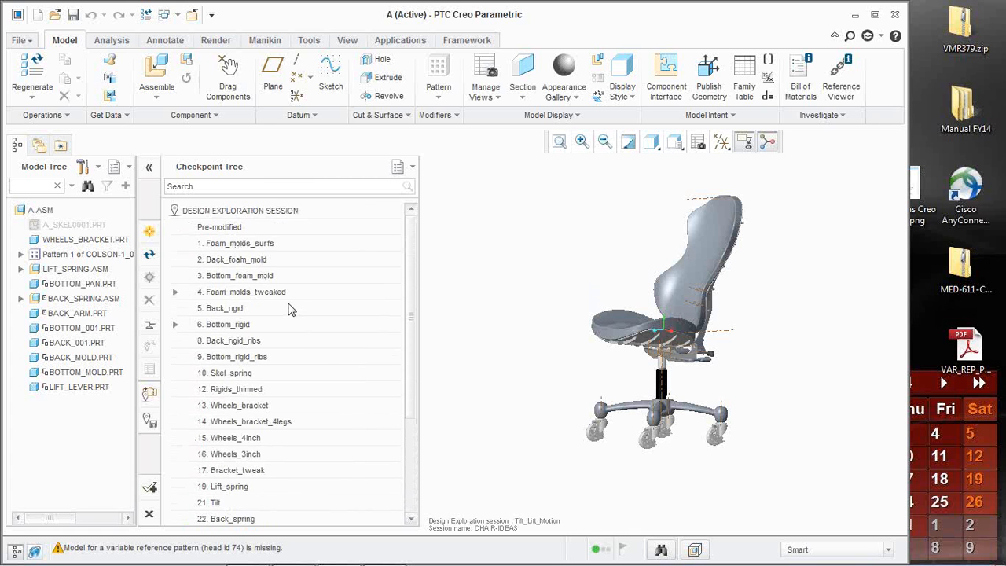
right_click(260, 297)
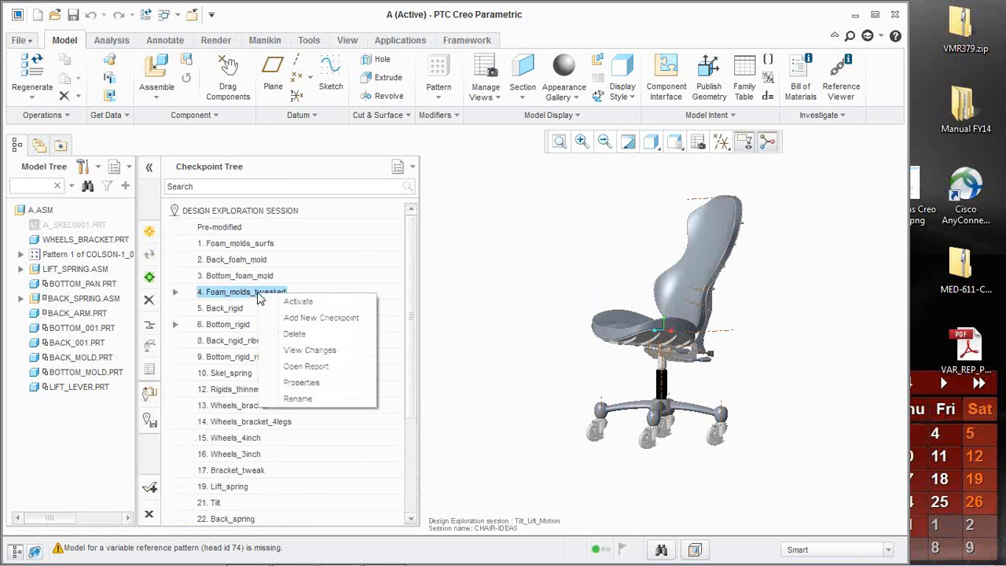
left_click(289, 301)
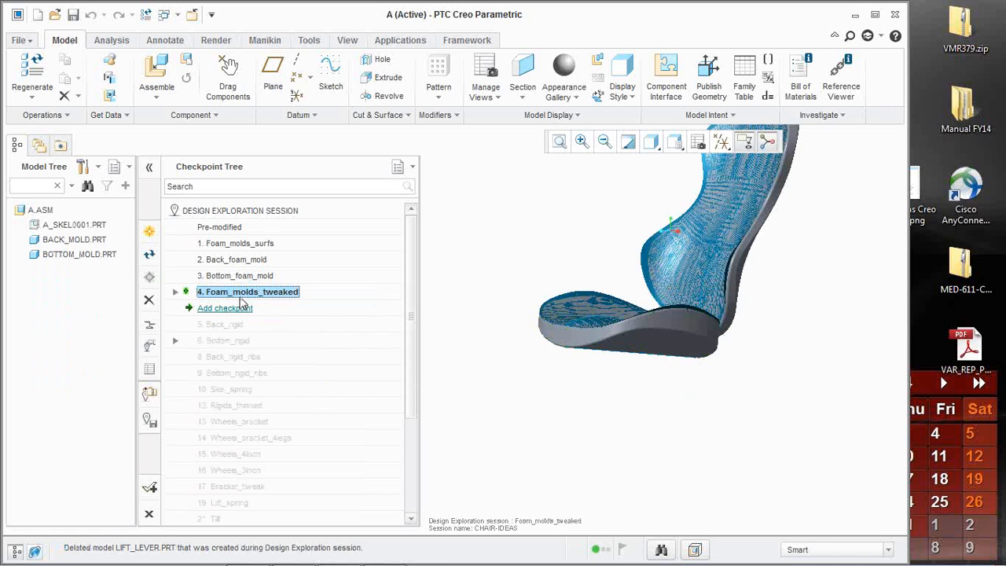
left_click(175, 292)
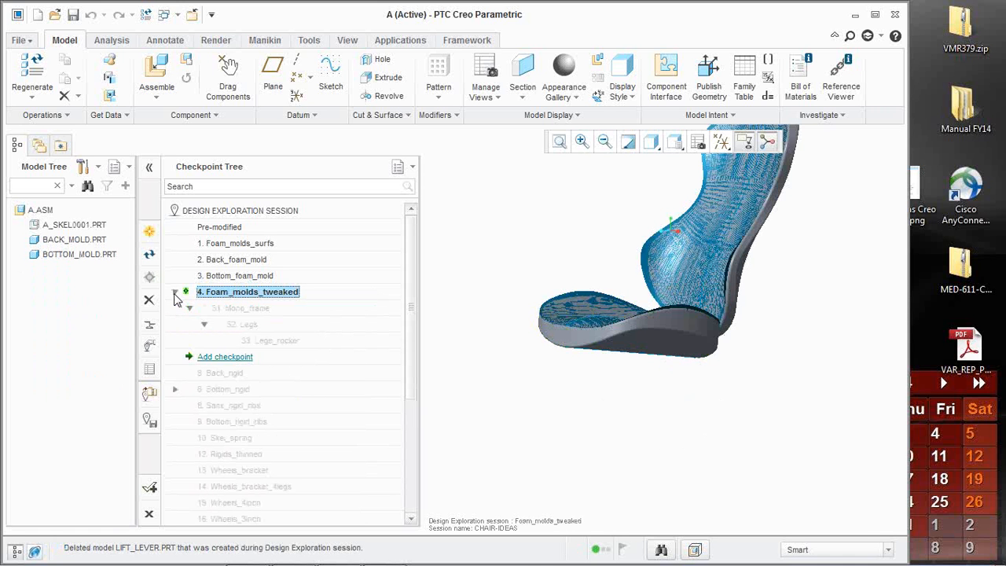
- Activate checkpoints 32 Legs and 33 Legs_rocker in turn to view the alternative leg designs
left_click(227, 311)
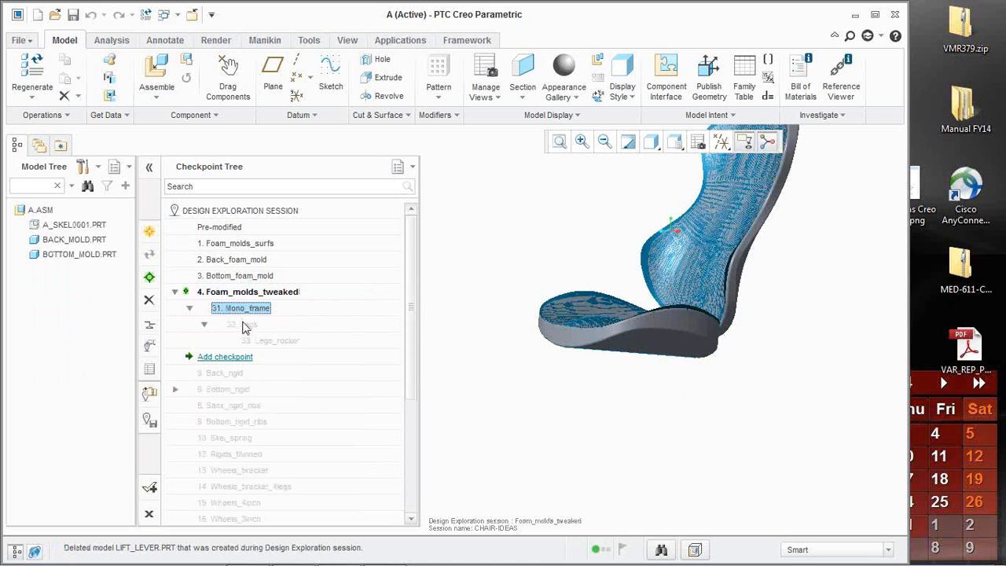
left_click(243, 325)
left_click(271, 340)
right_click(248, 326)
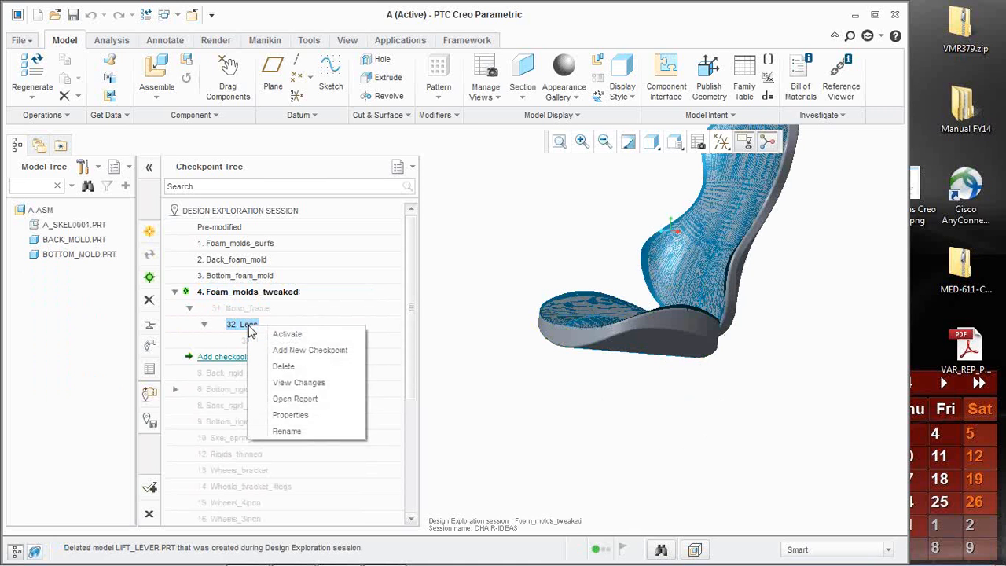
left_click(286, 334)
right_click(288, 344)
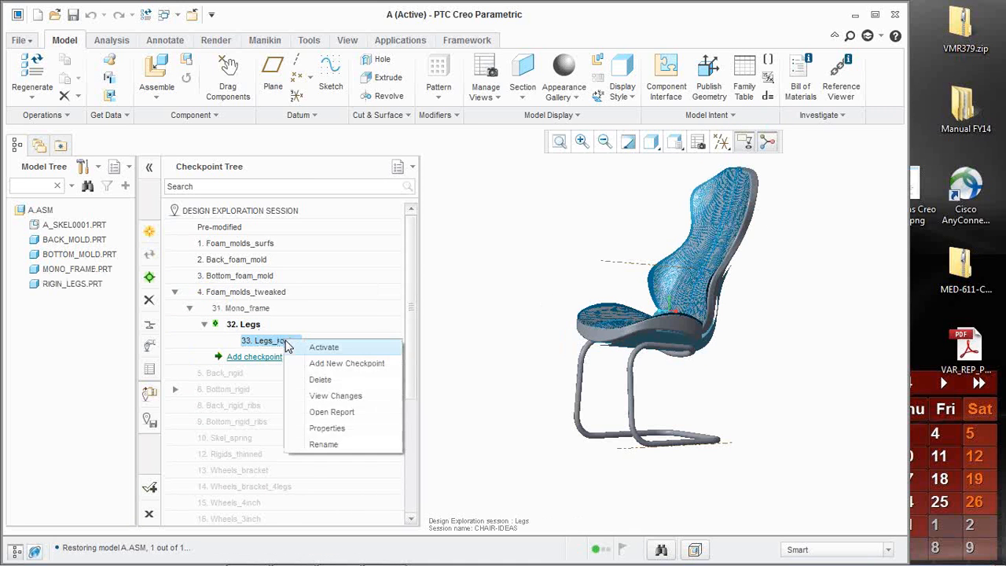
left_click(296, 346)
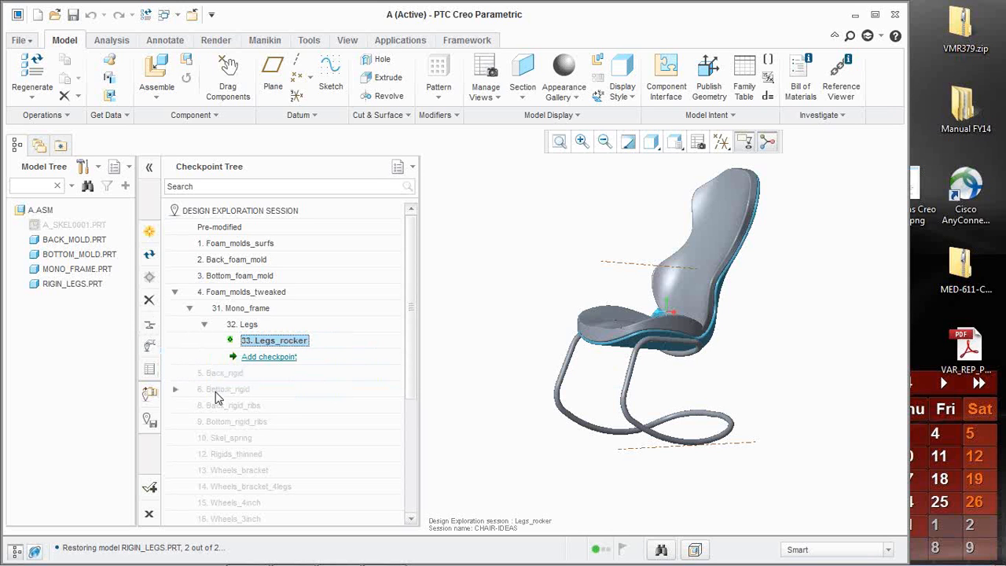
- Expand the 6 Bottom_rigid branch and activate its last checkpoint, 40 Right_mirror
left_click(175, 390)
scroll(234, 414, "down", 3)
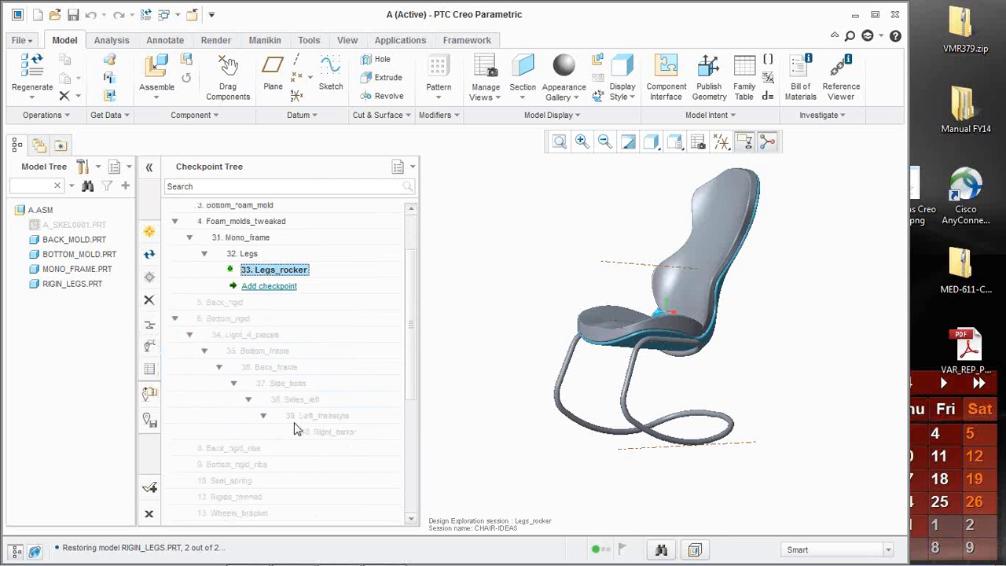
left_click(321, 433)
right_click(321, 435)
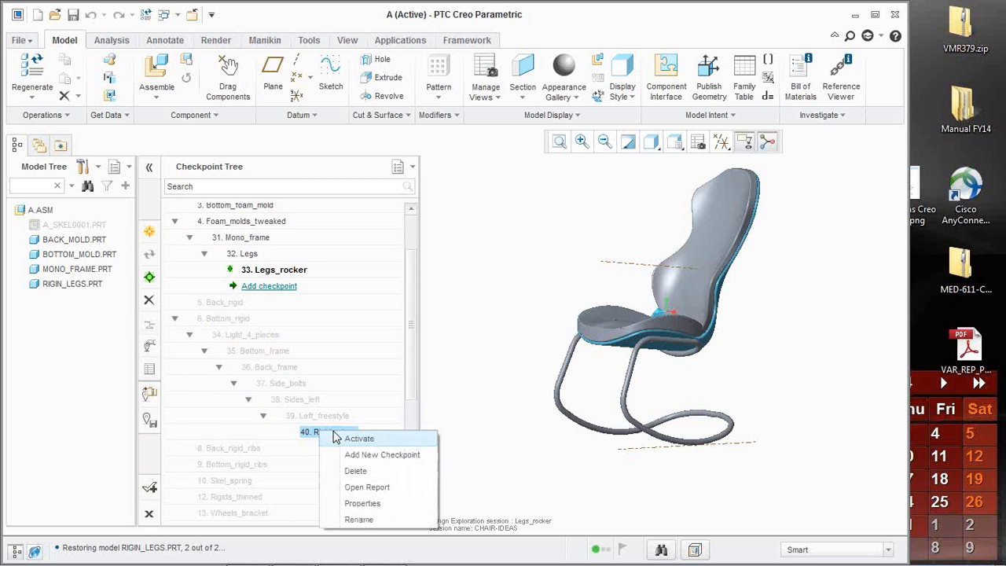
left_click(355, 438)
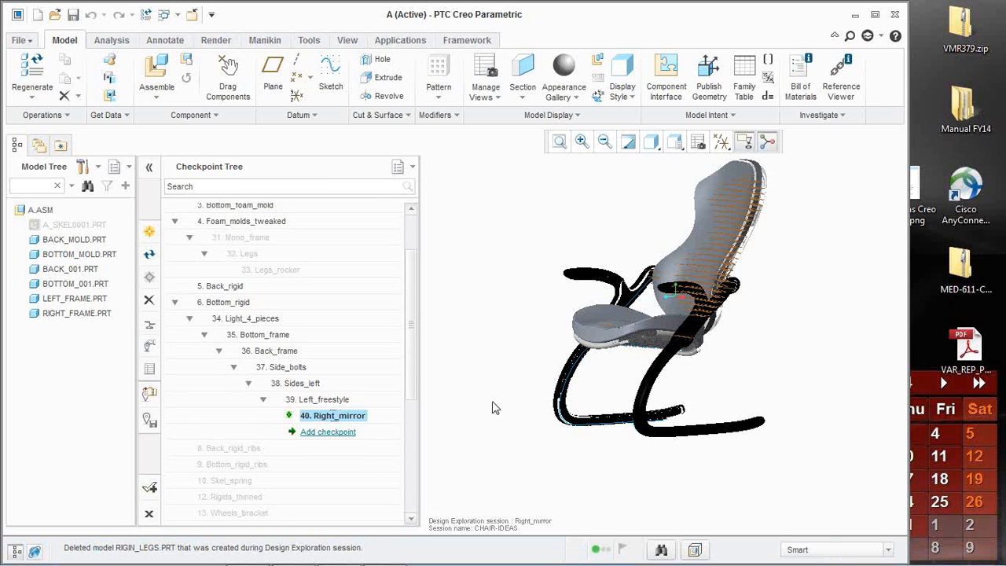
- Close the chair assembly and erase all models that are not displayed from the session
left_click(191, 14)
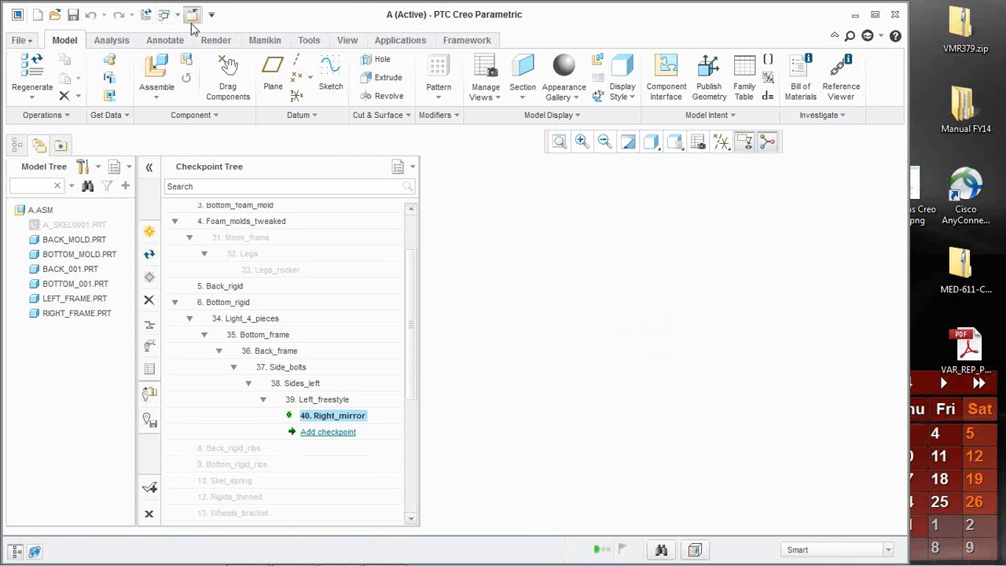
left_click(188, 88)
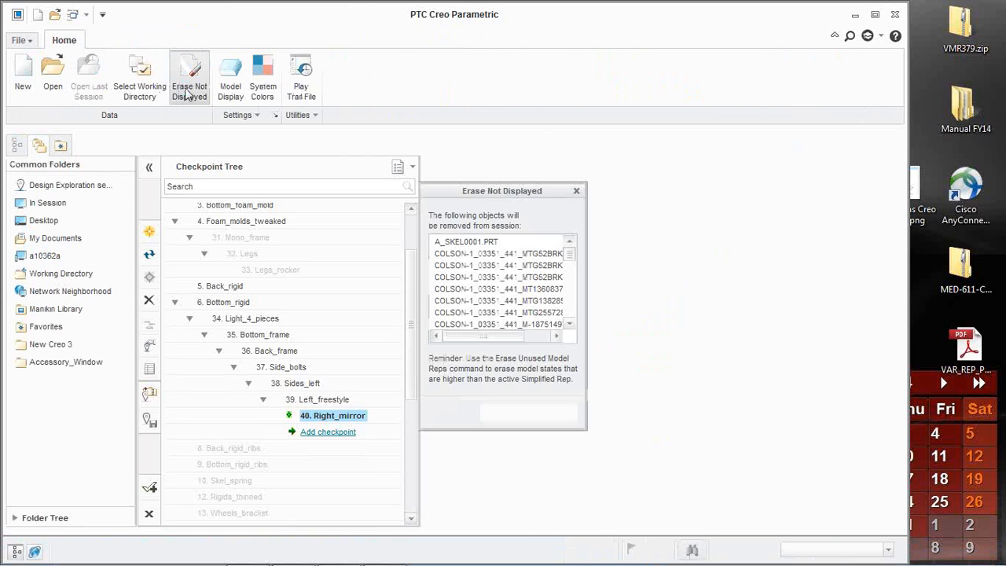
left_click(507, 410)
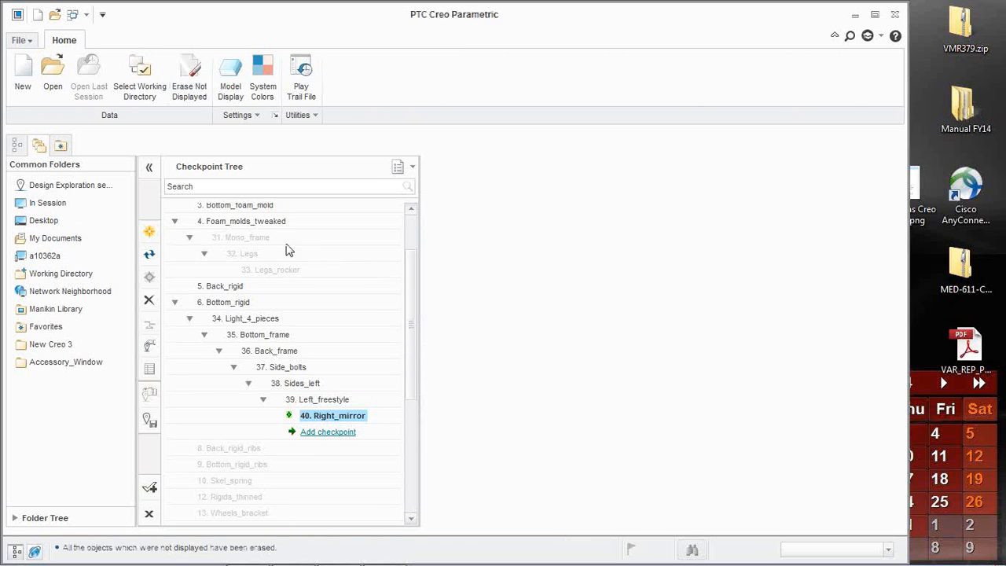
- Close the Design Exploration session without saving it, erasing all models from memory
left_click(148, 515)
left_click(373, 278)
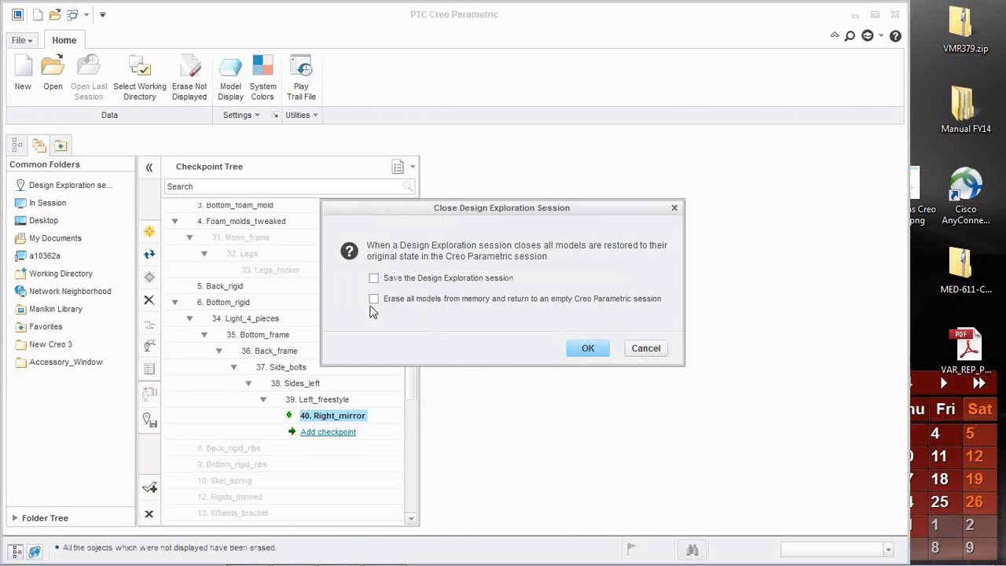
left_click(374, 298)
left_click(585, 348)
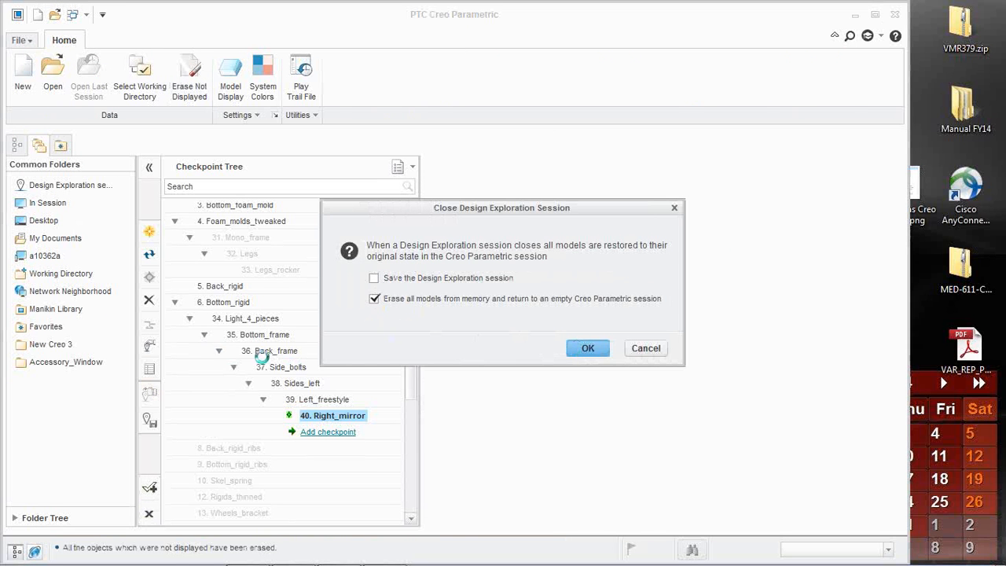
- Set the Accessory_Window folder inside Module_18 as the working directory
left_click(77, 347)
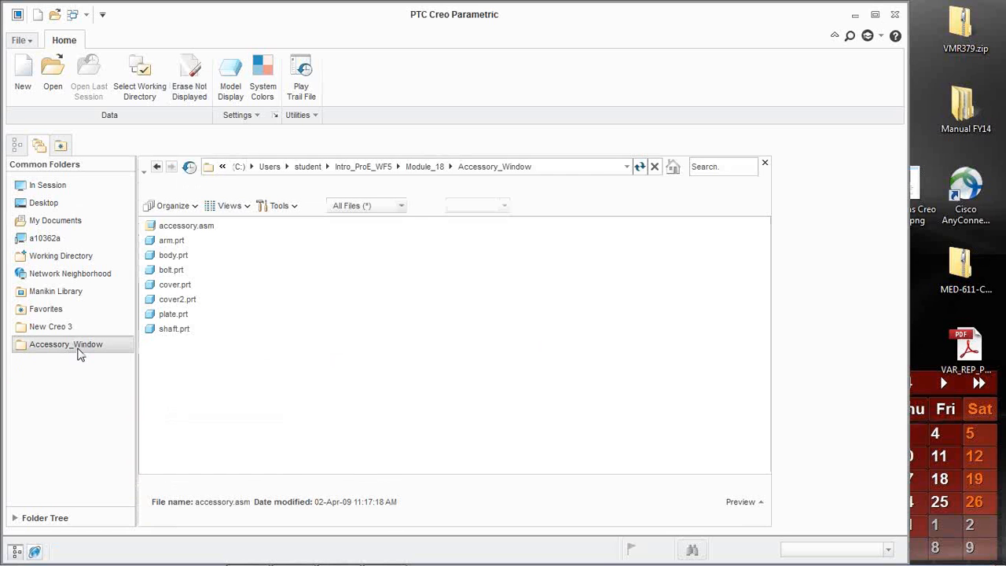
left_click(424, 166)
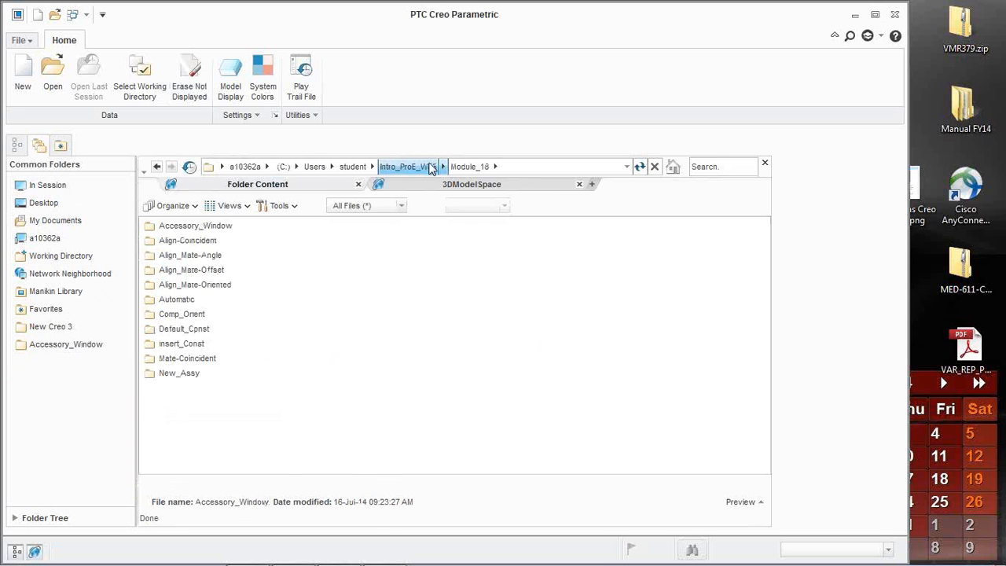
right_click(218, 227)
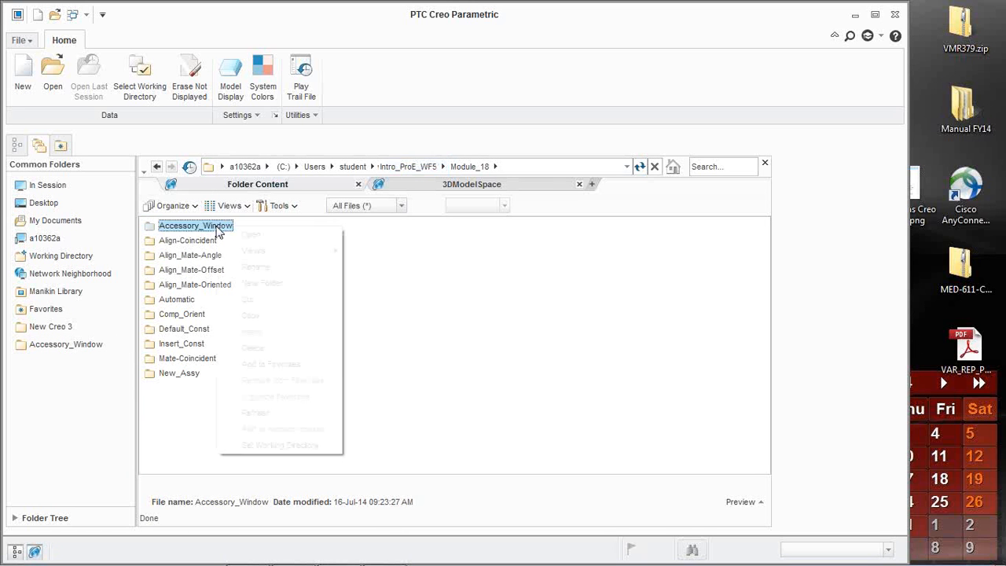
left_click(291, 445)
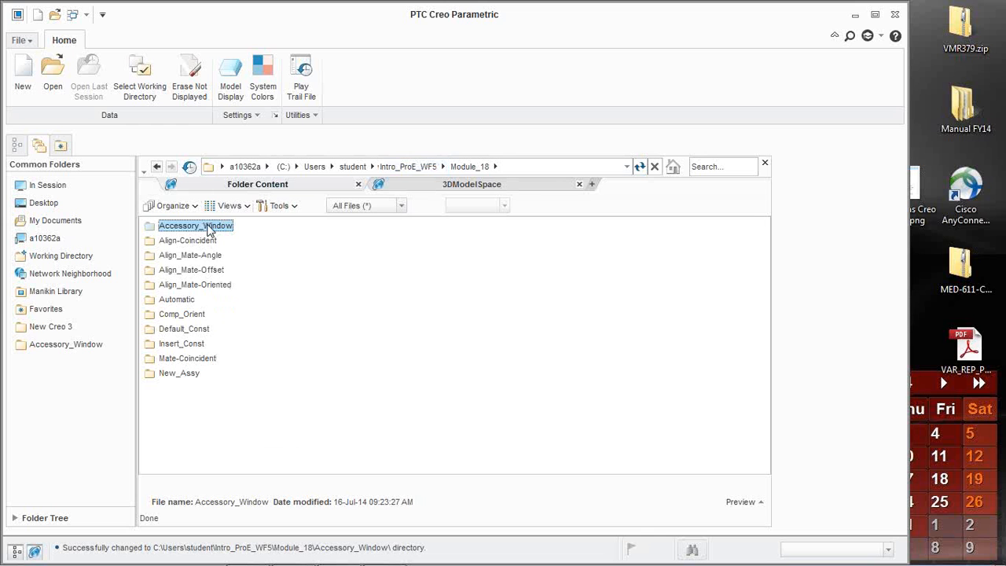
- Open accessory.asm from the Accessory_Window folder and inspect the valve assembly
double_click(211, 227)
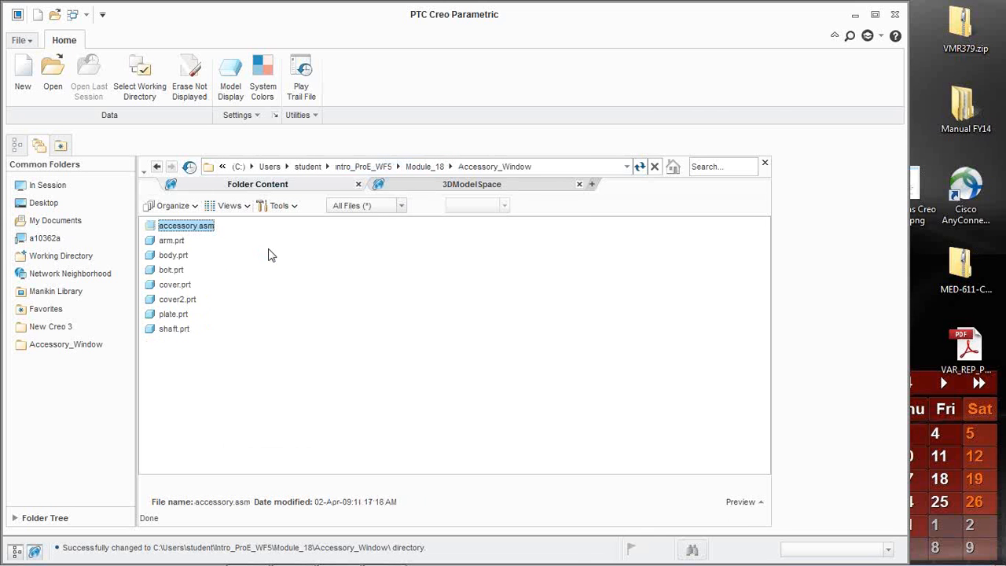
double_click(201, 227)
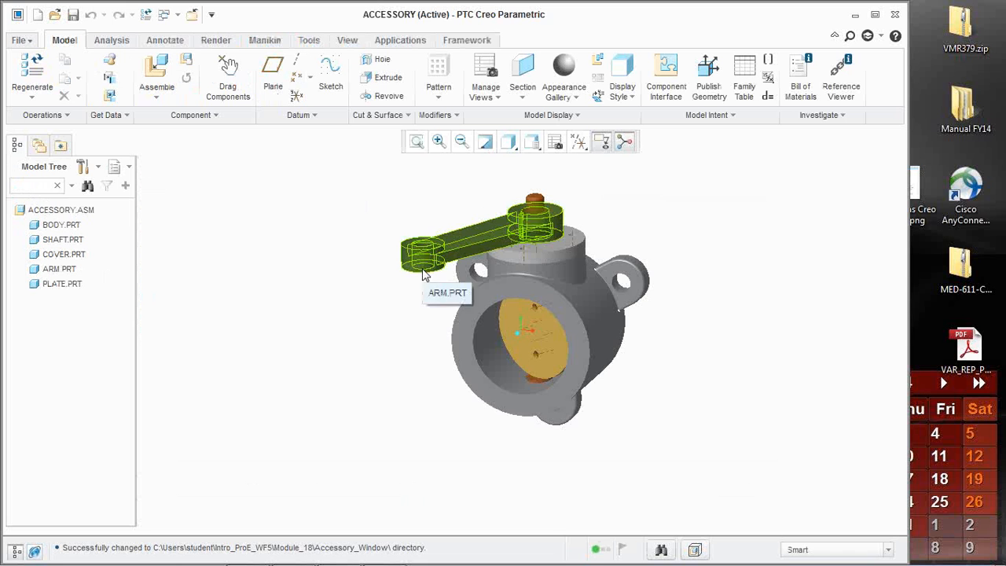
middle_click_drag(475, 293, 482, 309)
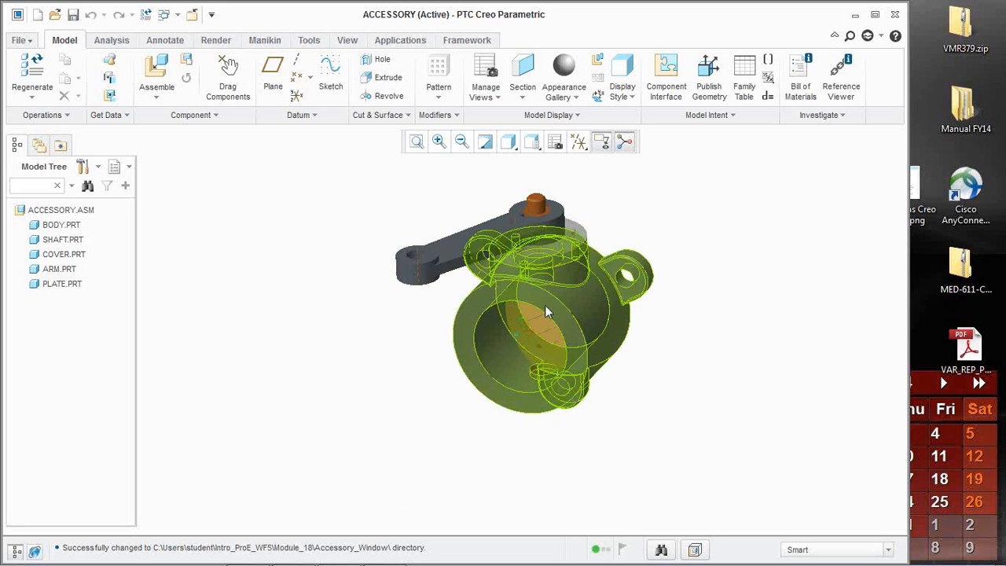
- Close the accessory assembly and erase it and its parts from the session
left_click(191, 14)
left_click(187, 88)
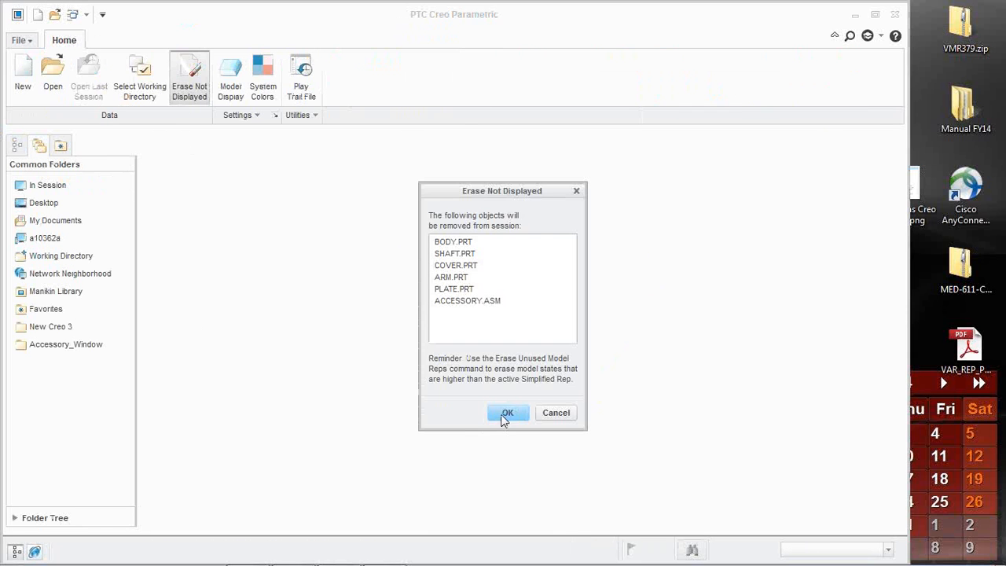
left_click(506, 414)
- Create a new design assembly named asm0001 with the default template
left_click(16, 83)
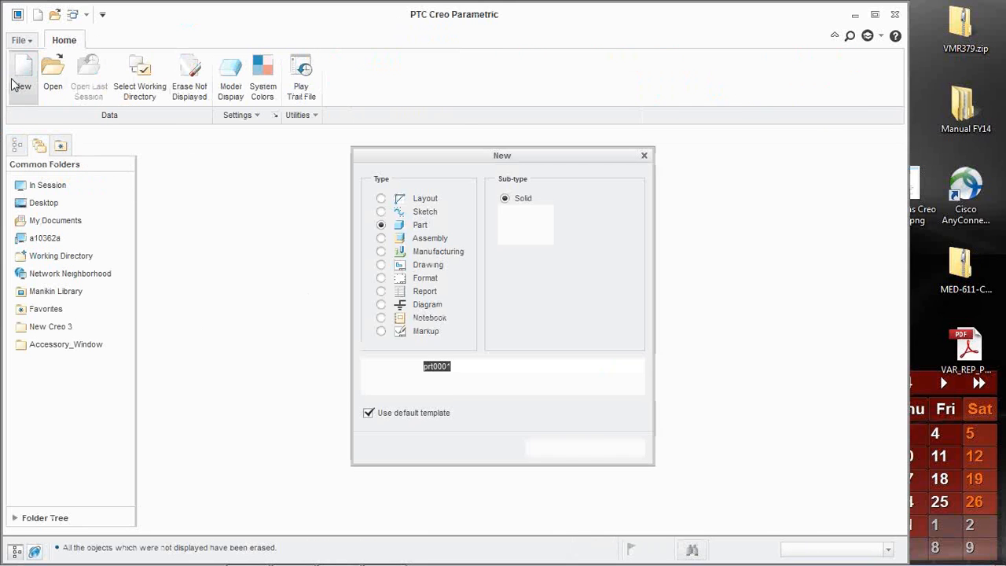
left_click(381, 238)
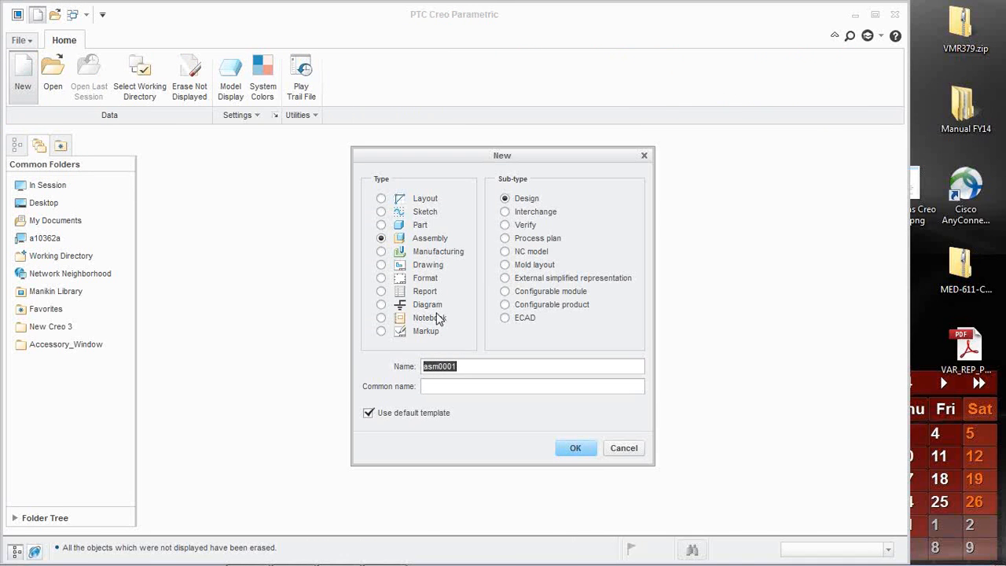
left_click(573, 448)
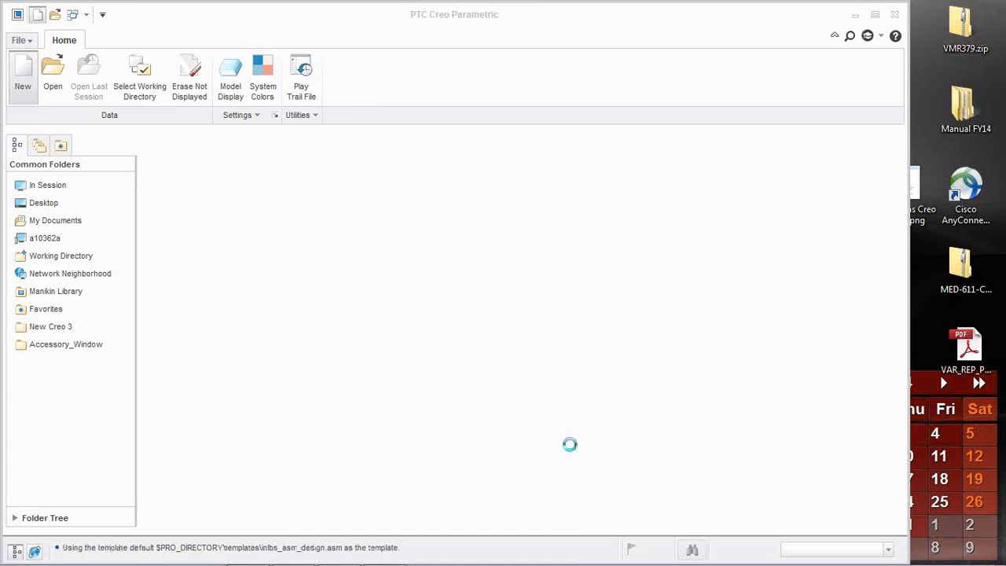
- Start a Design Exploration session named test for the new assembly
left_click(22, 41)
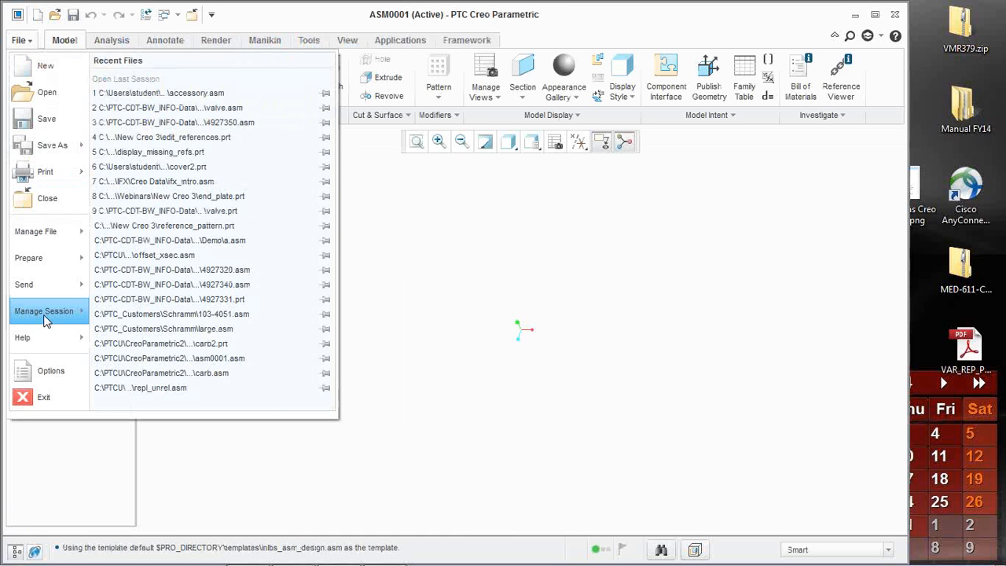
mouse_move(45, 314)
mouse_move(177, 192)
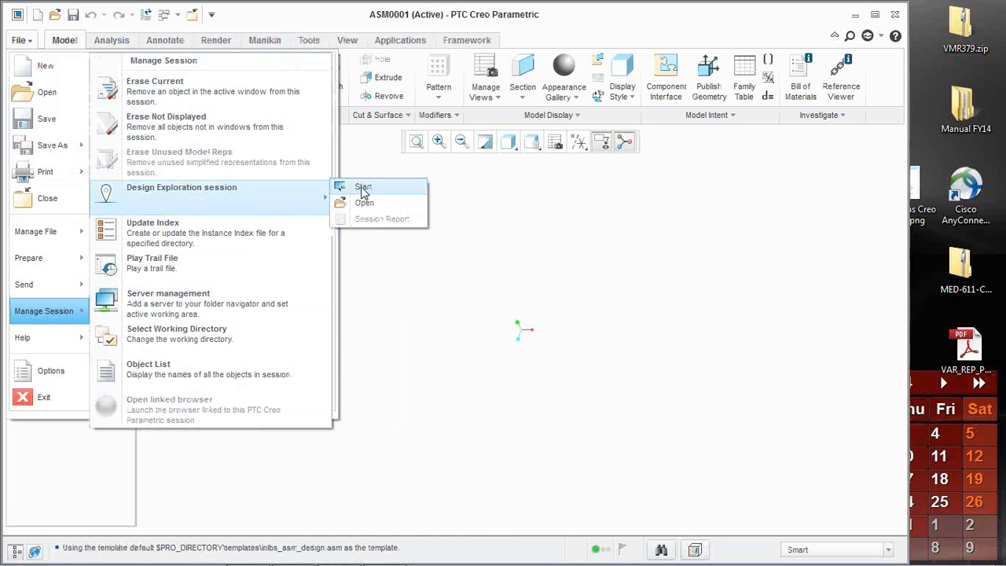
left_click(363, 189)
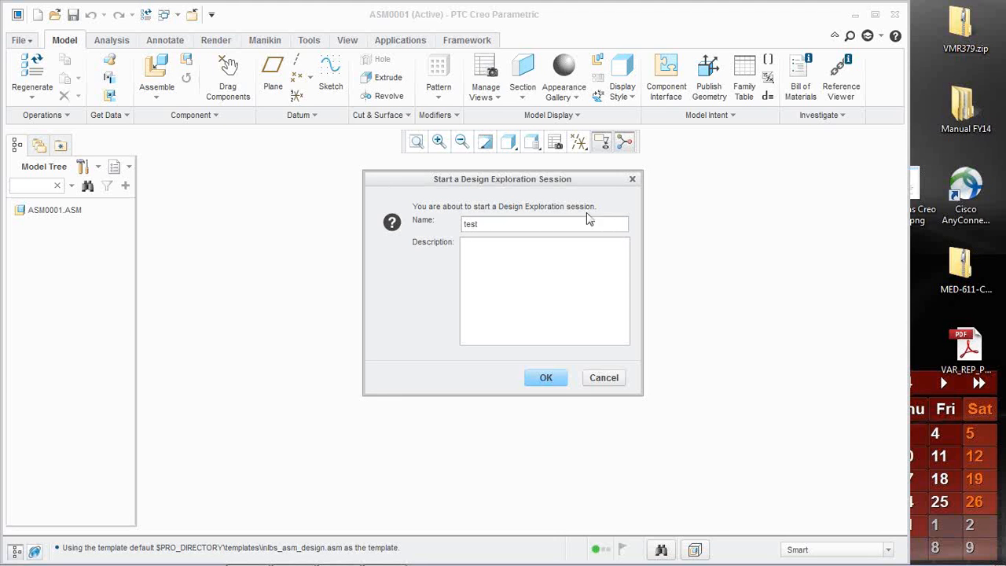
left_click(554, 378)
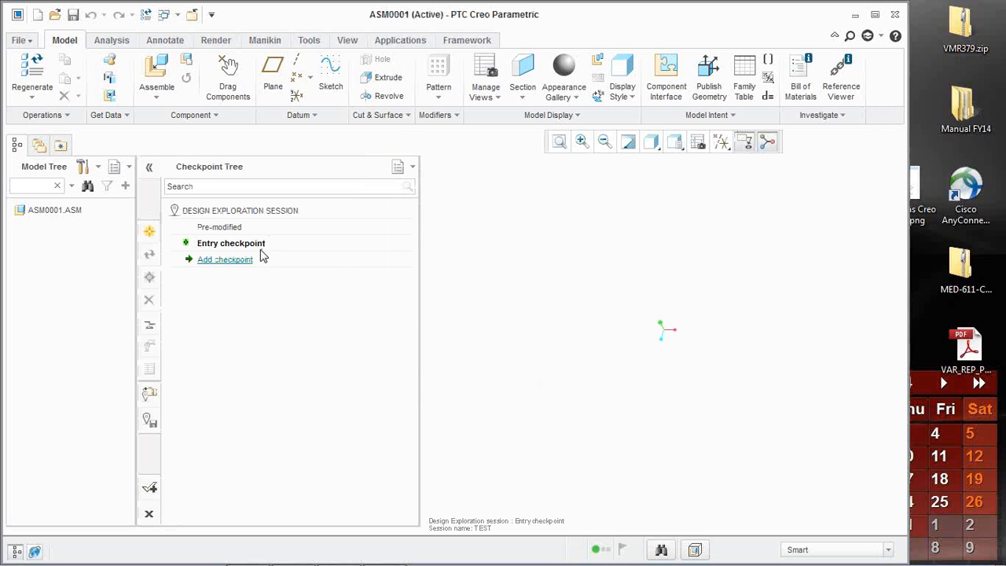
- Hide the datum axes and display the assembly's datum planes and coordinate systems
left_click(722, 141)
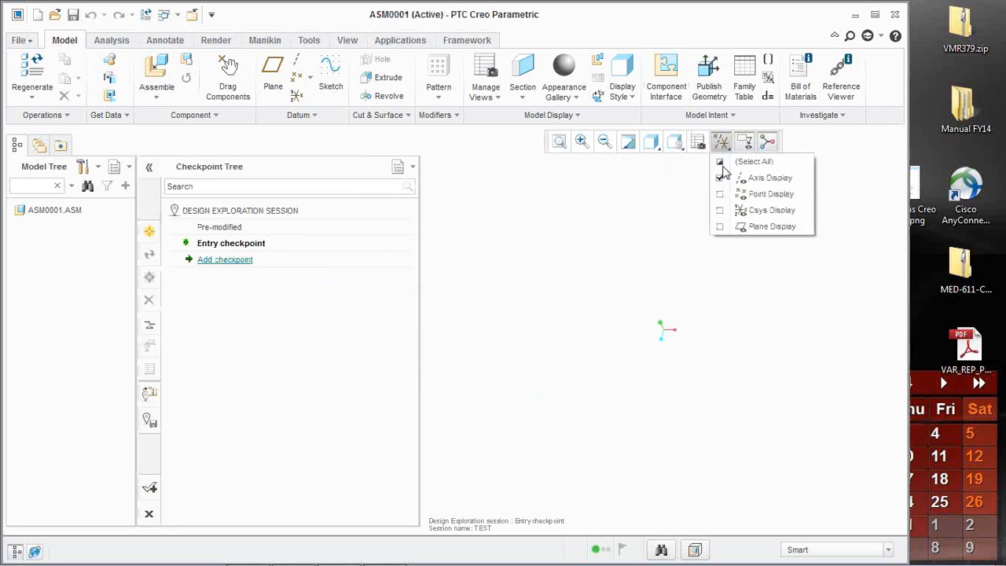
left_click(720, 177)
left_click(719, 226)
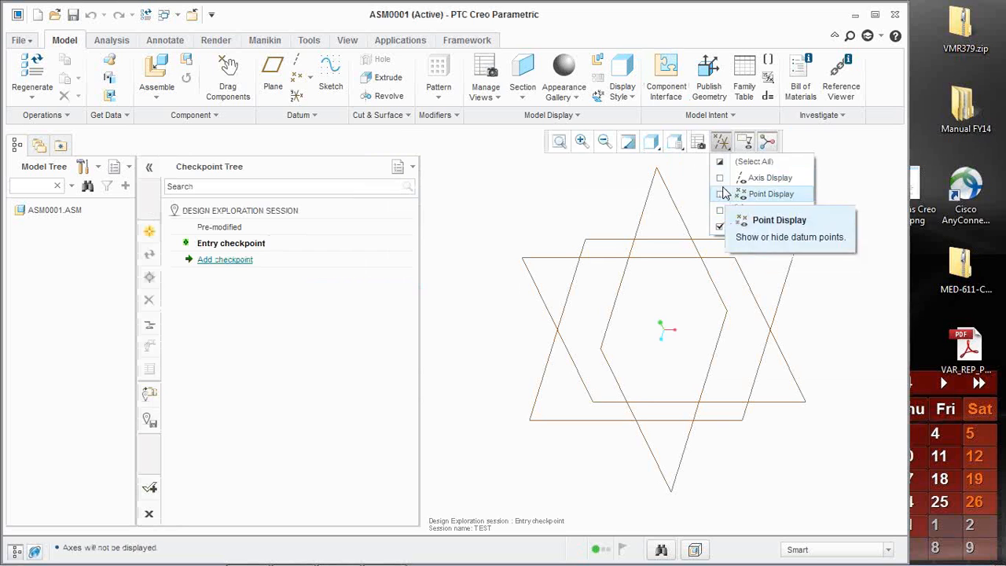
left_click(719, 162)
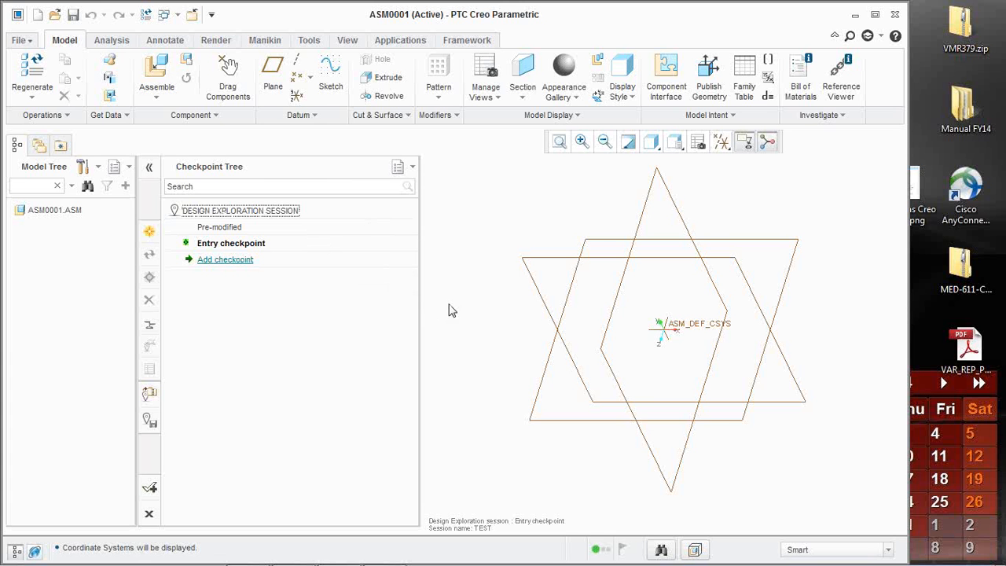
- Assemble body.prt as the first component, placed with the Default constraint
left_click(157, 66)
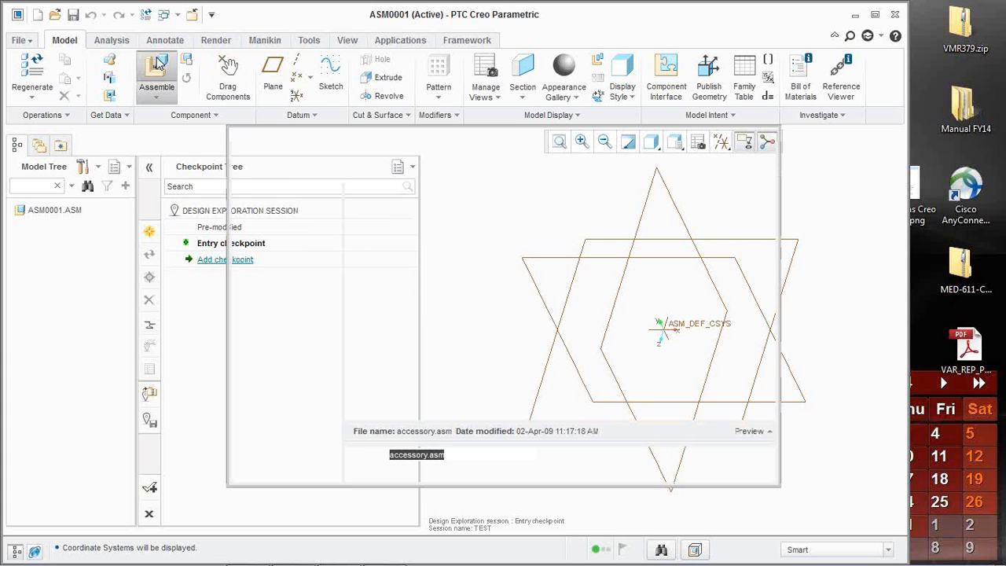
left_click(379, 222)
left_click(581, 474)
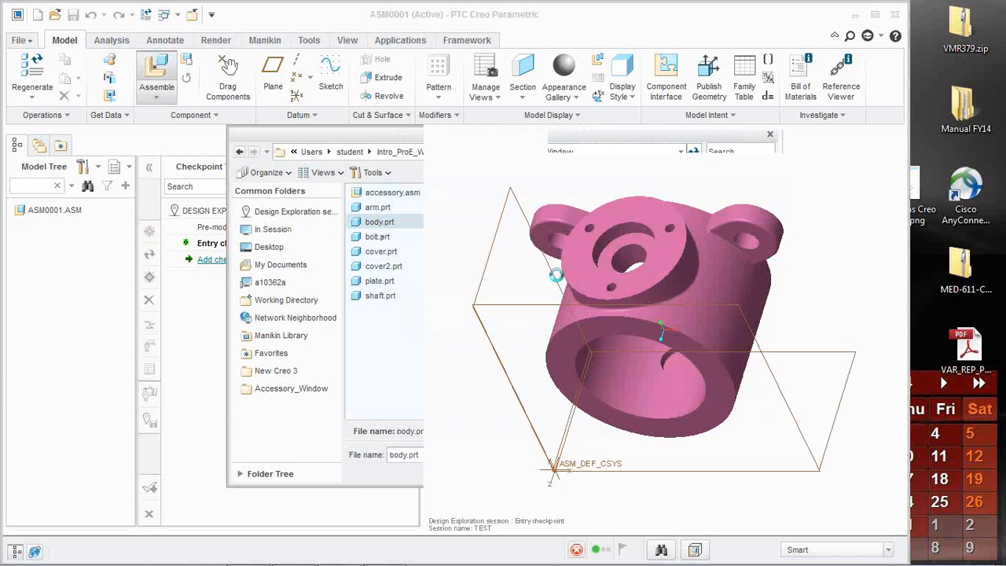
right_click(492, 180)
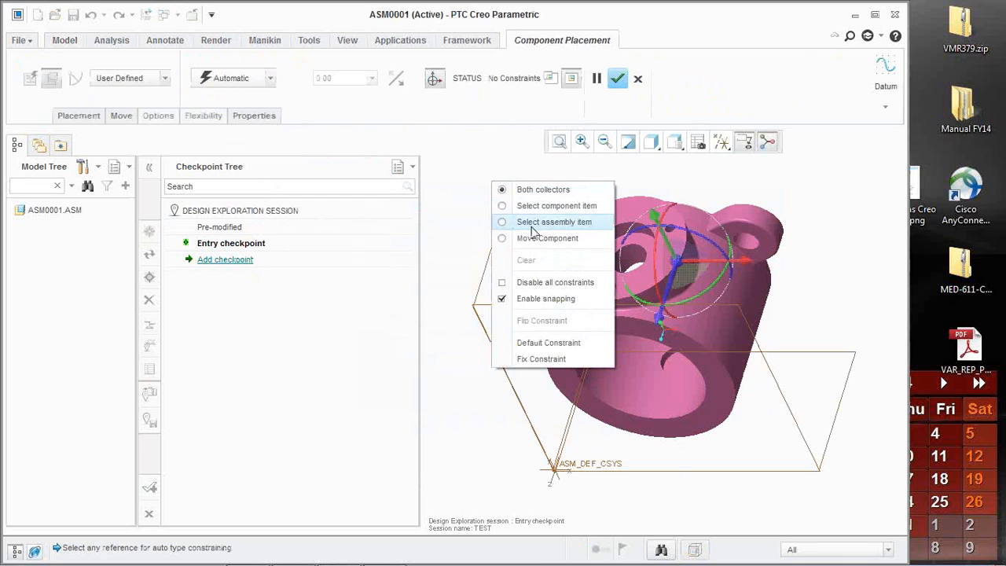
left_click(549, 342)
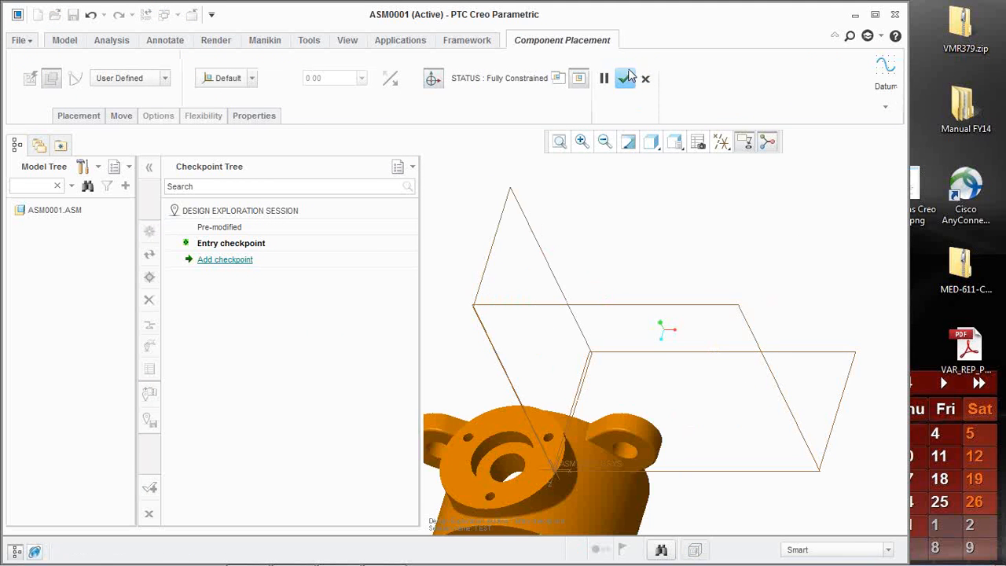
left_click(626, 78)
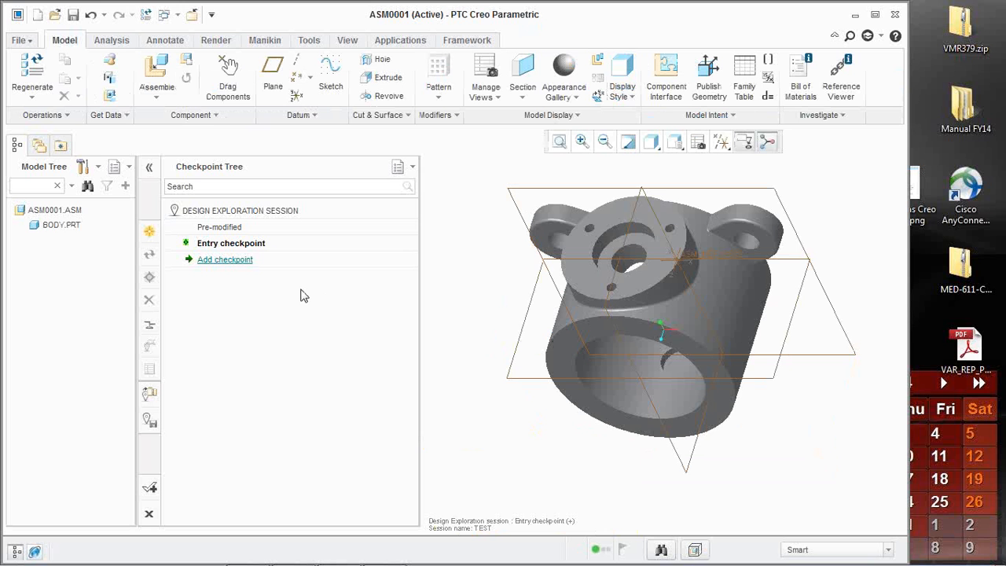
- Add a checkpoint named body to the exploration session
left_click(223, 260)
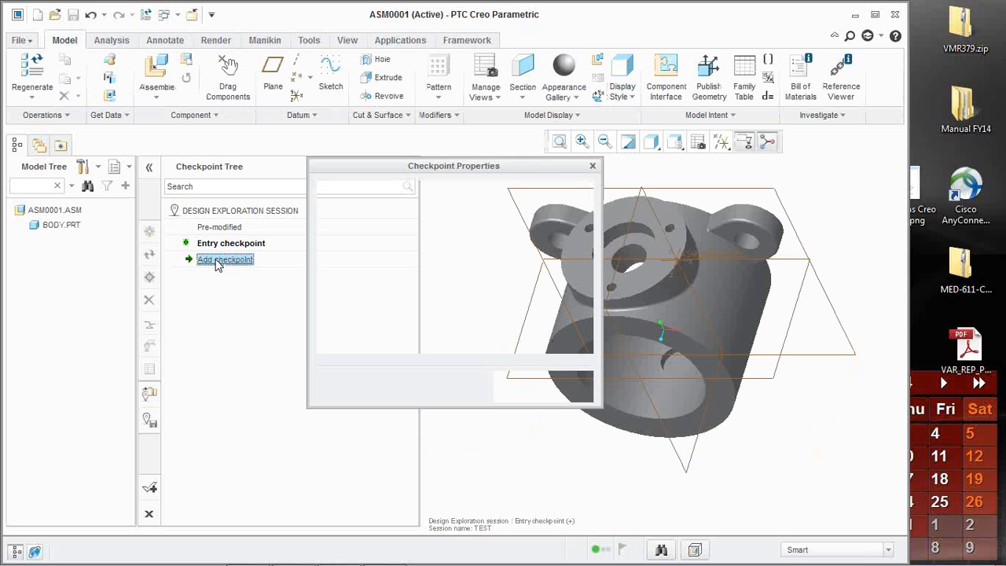
left_click_drag(474, 198, 403, 201)
type("body")
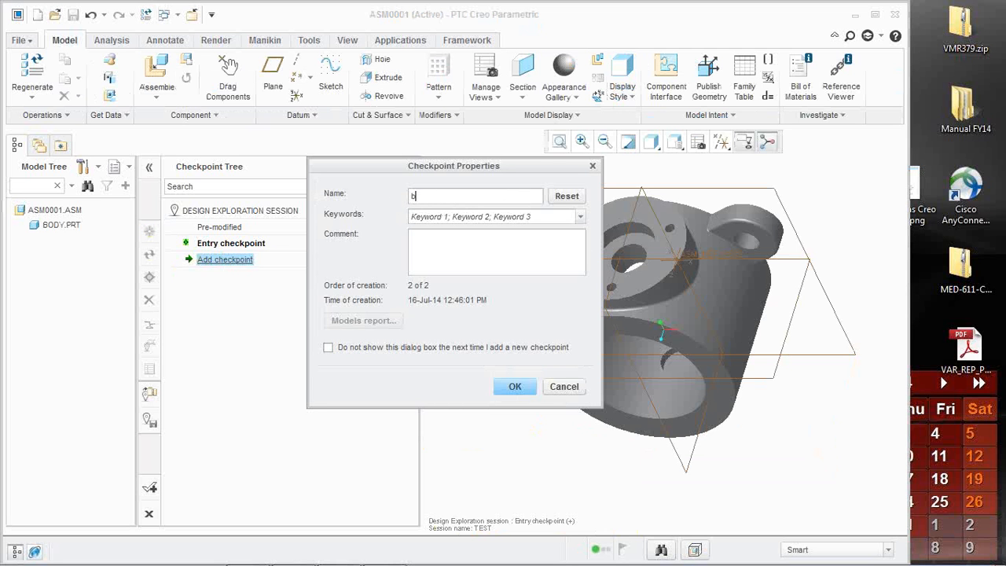
left_click(512, 385)
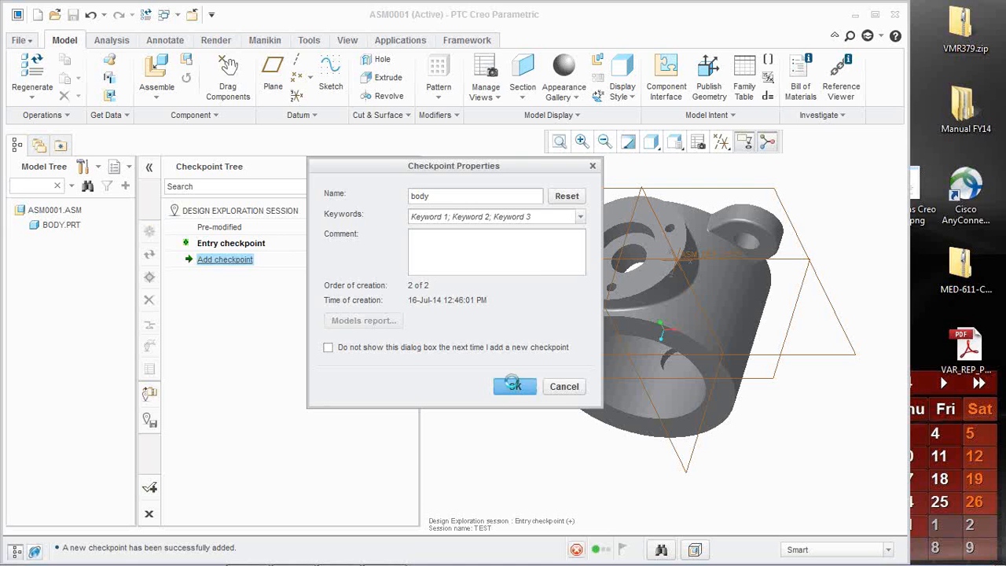
- Activate the Entry checkpoint, and reactivate the body checkpoint
right_click(221, 250)
left_click(232, 252)
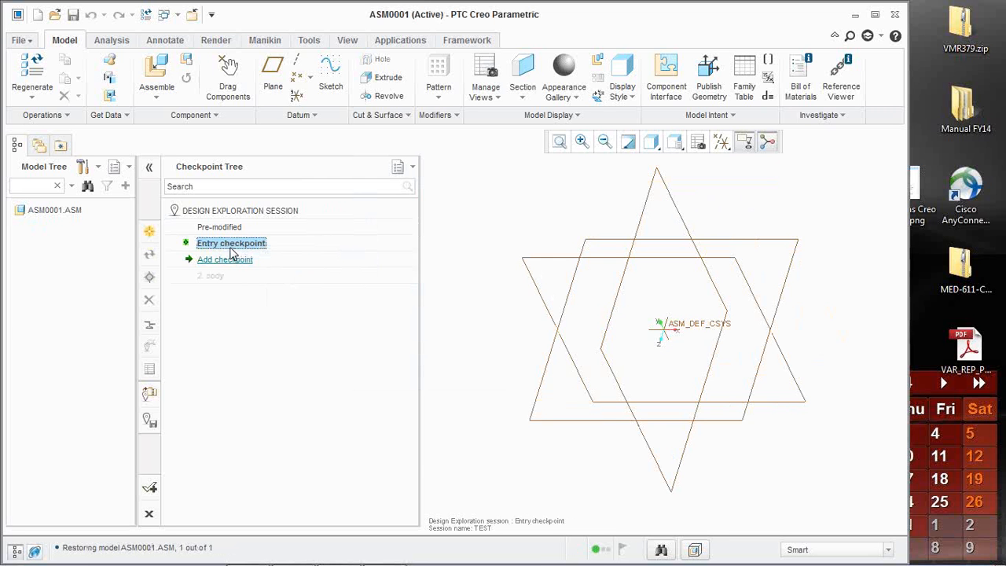
right_click(214, 275)
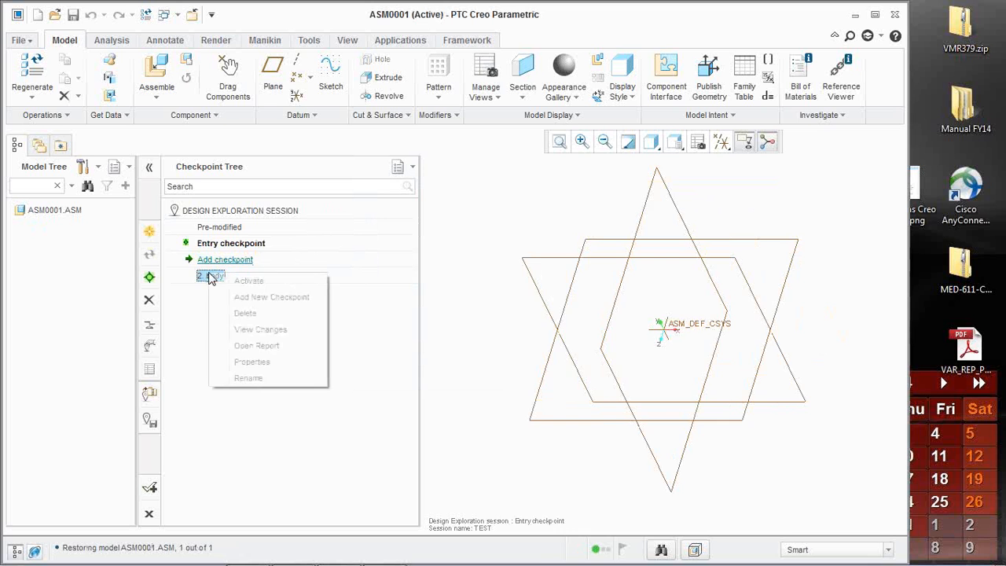
left_click(229, 282)
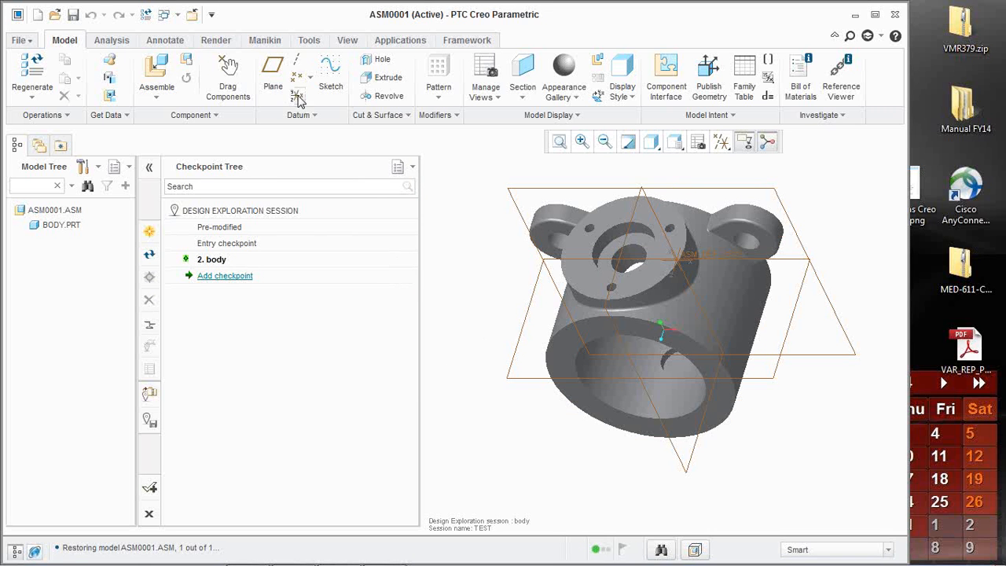
- Bring cover.prt into the assembly as a new component and move it above the body's round flange
left_click(156, 74)
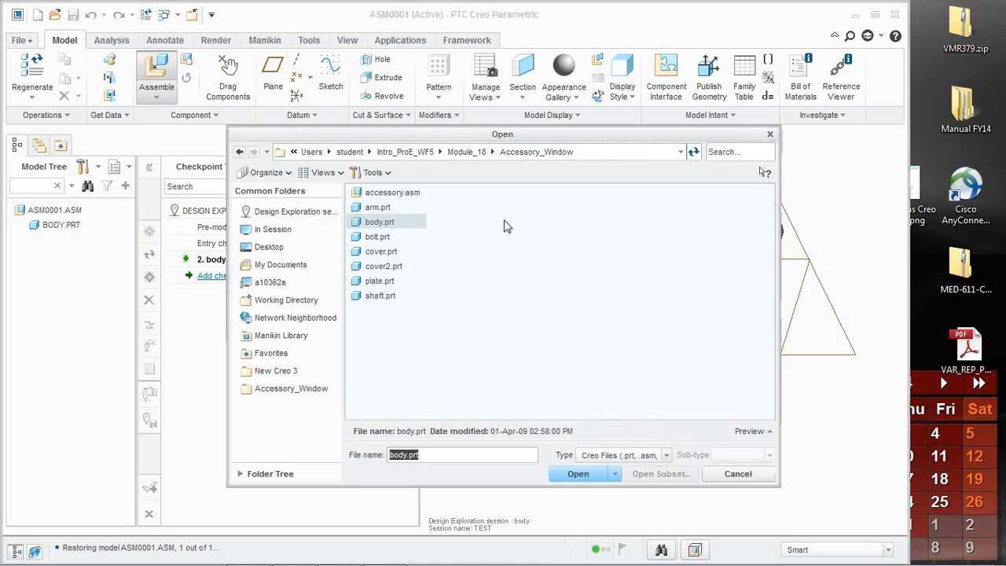
left_click(383, 252)
left_click(577, 473)
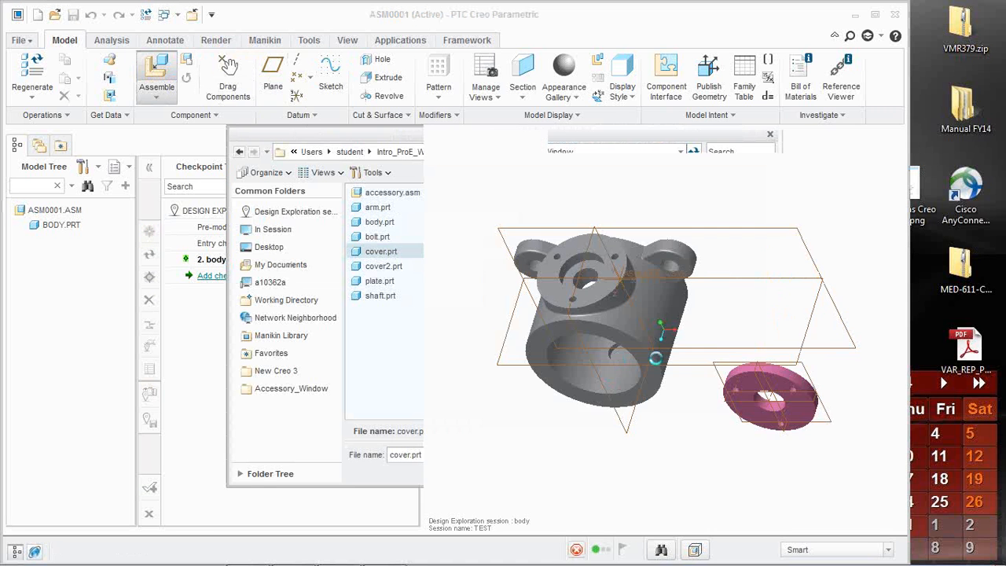
left_click_drag(750, 412, 763, 338)
left_click_drag(761, 386, 499, 168)
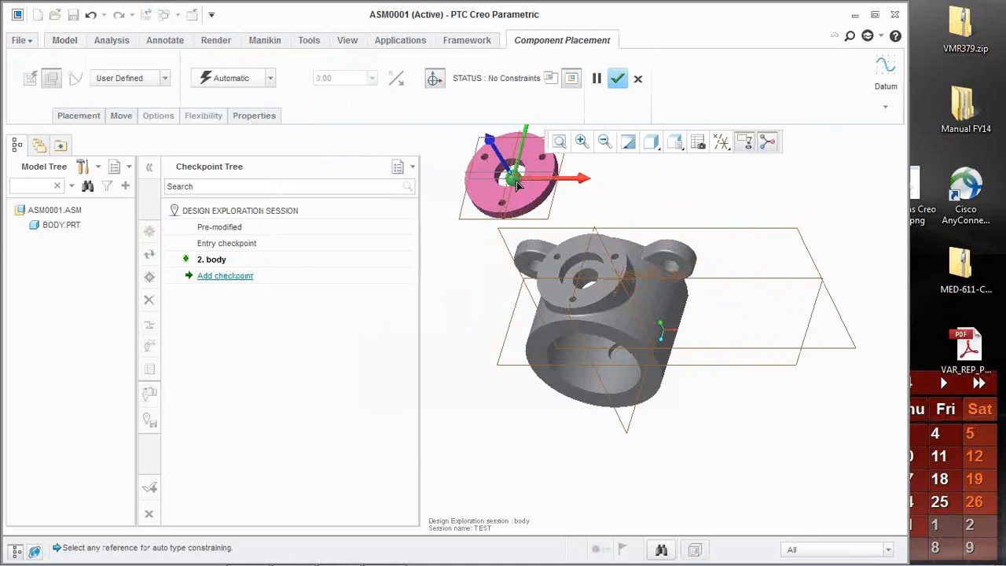
- Constrain the cover's front bolt hole coincident with the matching front hole in the body's flange
scroll(518, 211, "down", 3)
scroll(489, 192, "down", 3)
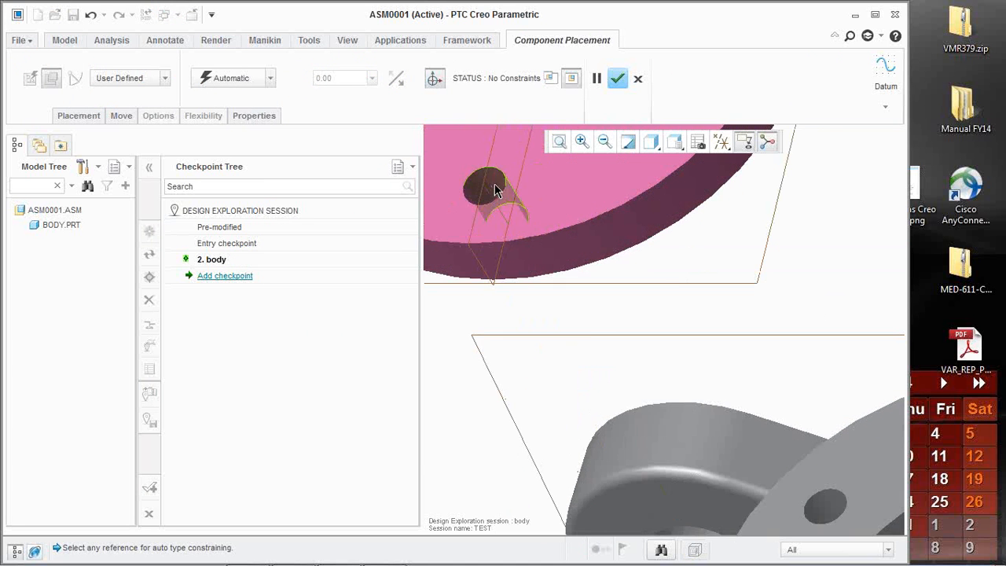
left_click(492, 201)
scroll(492, 203, "up", 4)
scroll(633, 393, "down", 3)
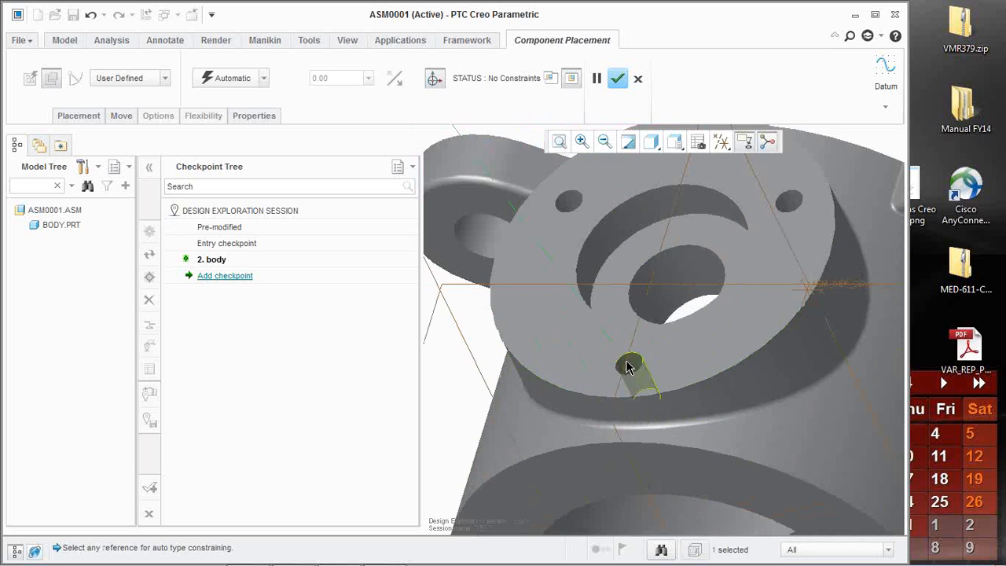
left_click(629, 364)
- Orient the cover's second bolt hole to the matching hole in the body's flange and complete the placement
scroll(597, 369, "up", 4)
scroll(632, 235, "down", 1)
scroll(637, 249, "down", 3)
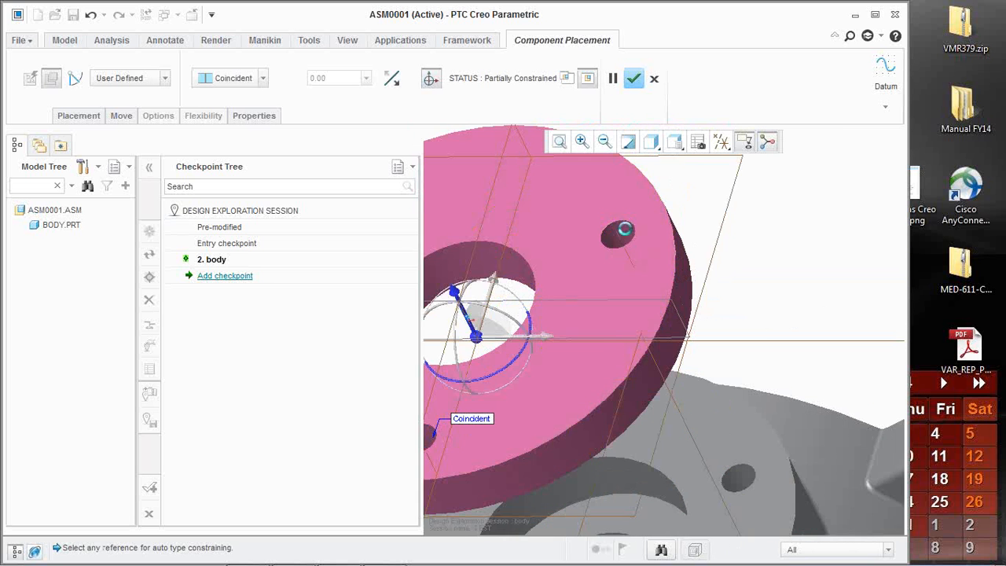
left_click(606, 231)
scroll(676, 346, "up", 2)
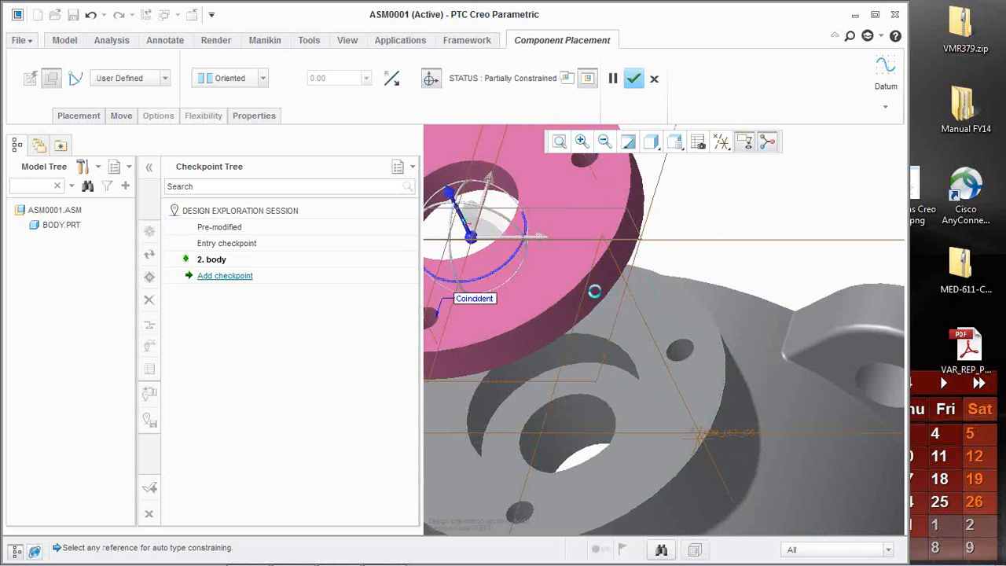
left_click(668, 410)
left_click(633, 79)
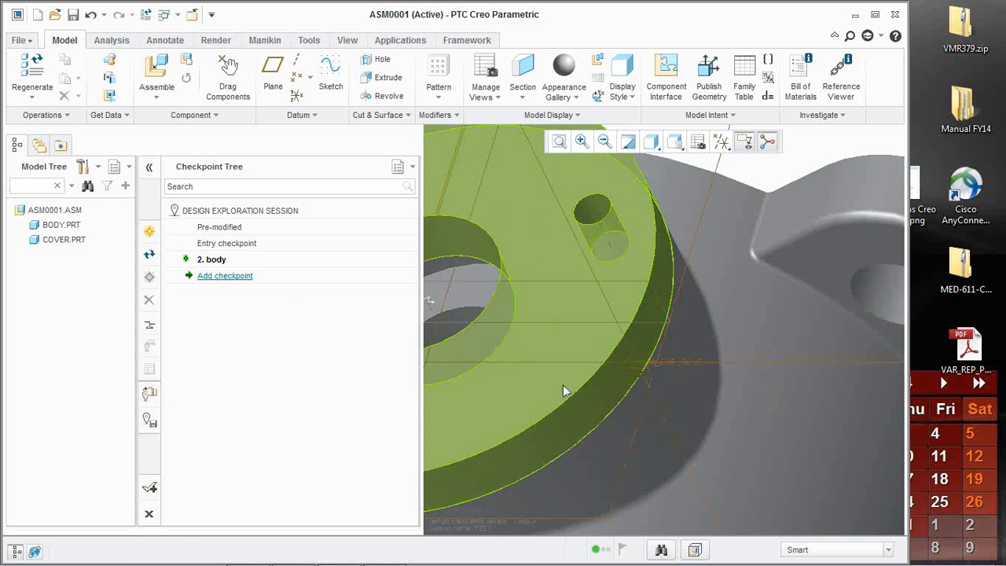
- Add a checkpoint named cover1 for the design with the first cover
scroll(563, 391, "up", 5)
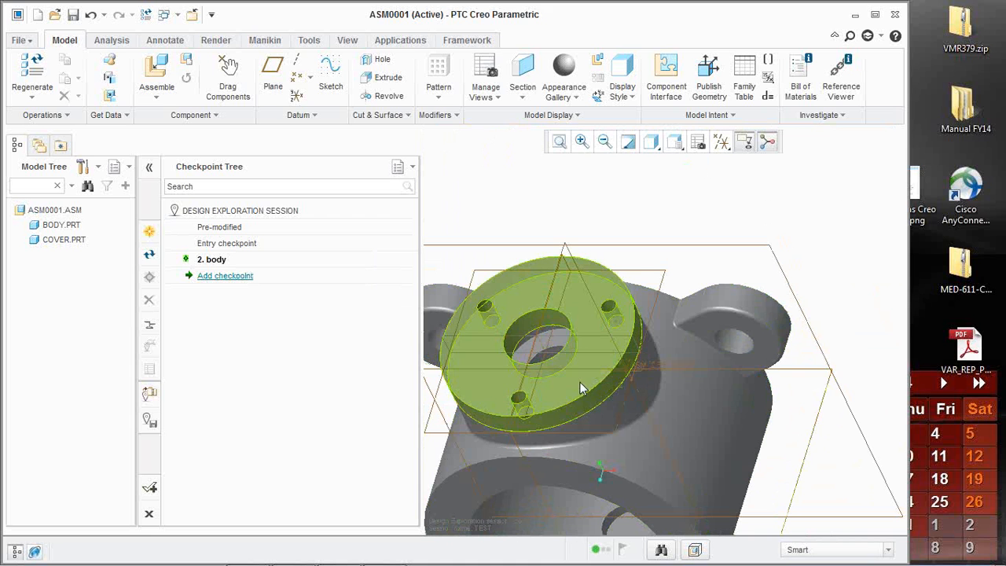
left_click(229, 284)
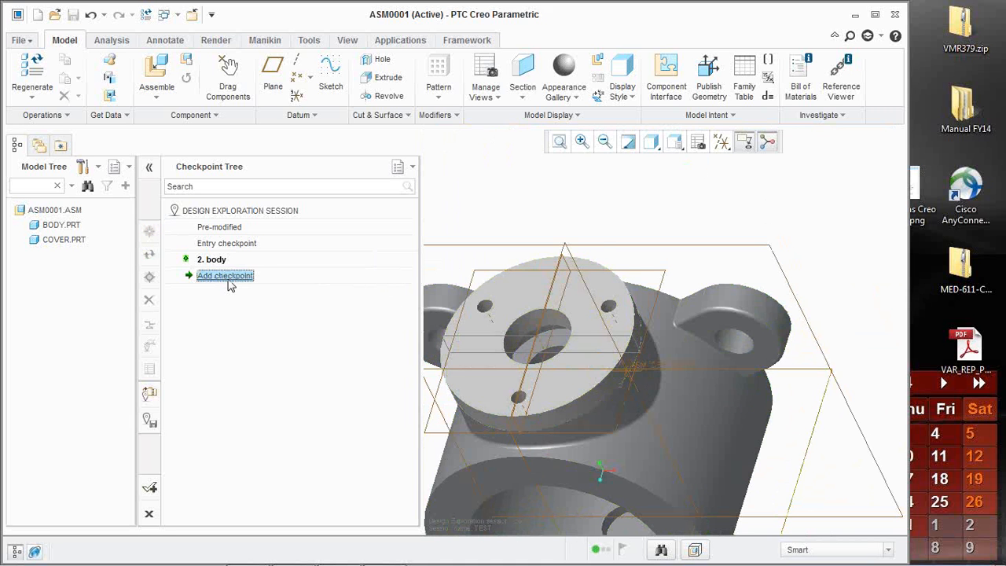
type("cover1")
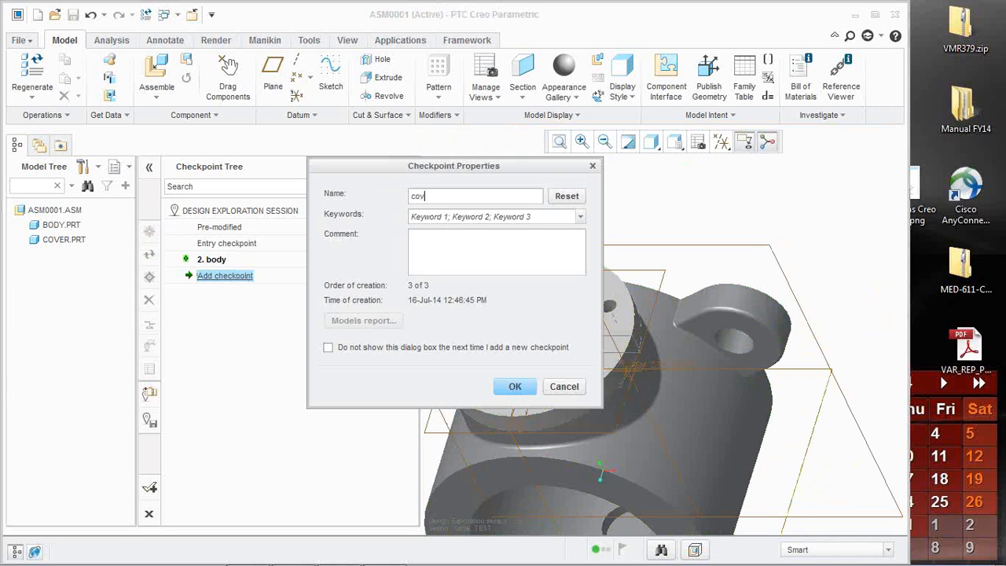
left_click(529, 390)
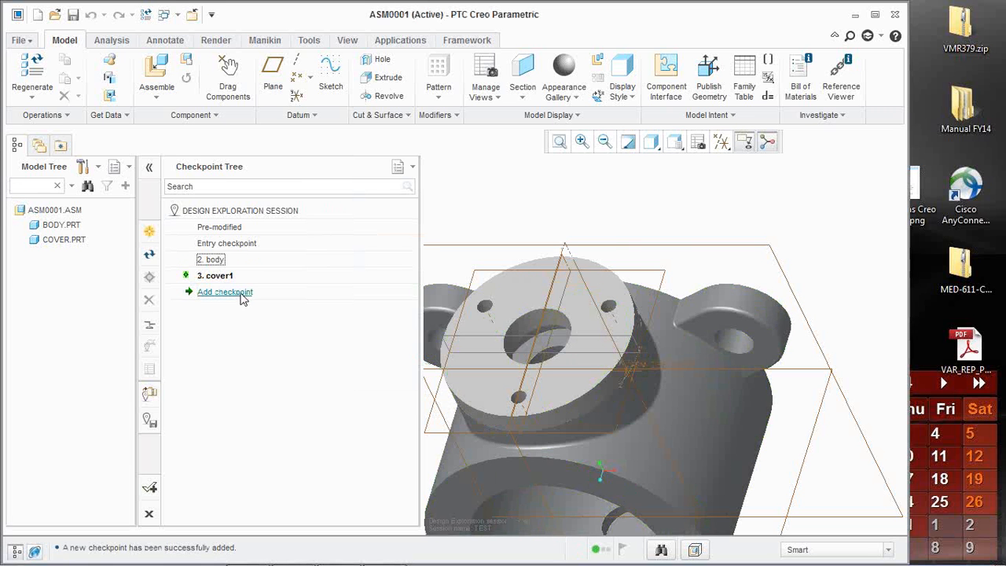
- Activate the body checkpoint to restore the assembly to the body-only design
left_click(219, 264)
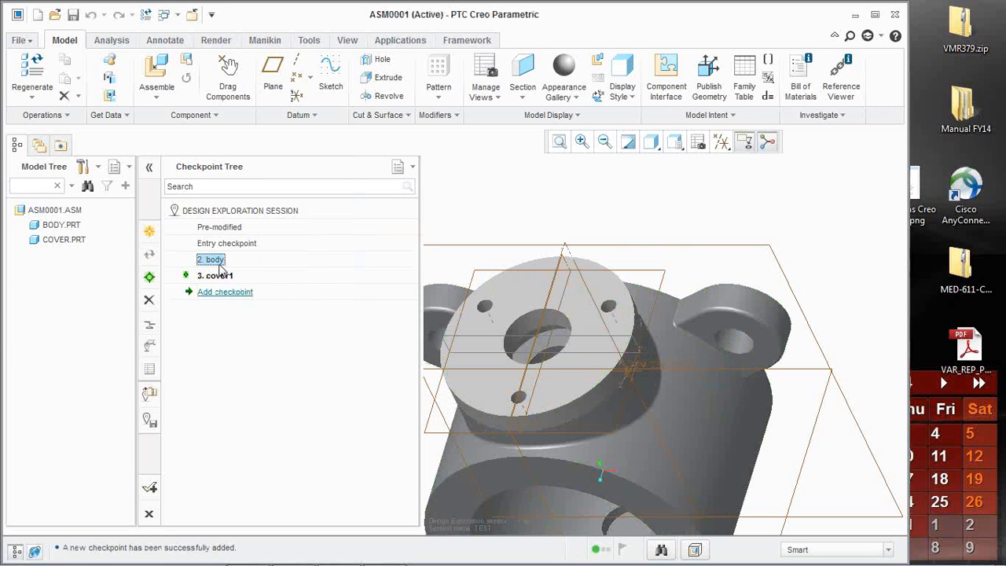
right_click(219, 265)
left_click(247, 272)
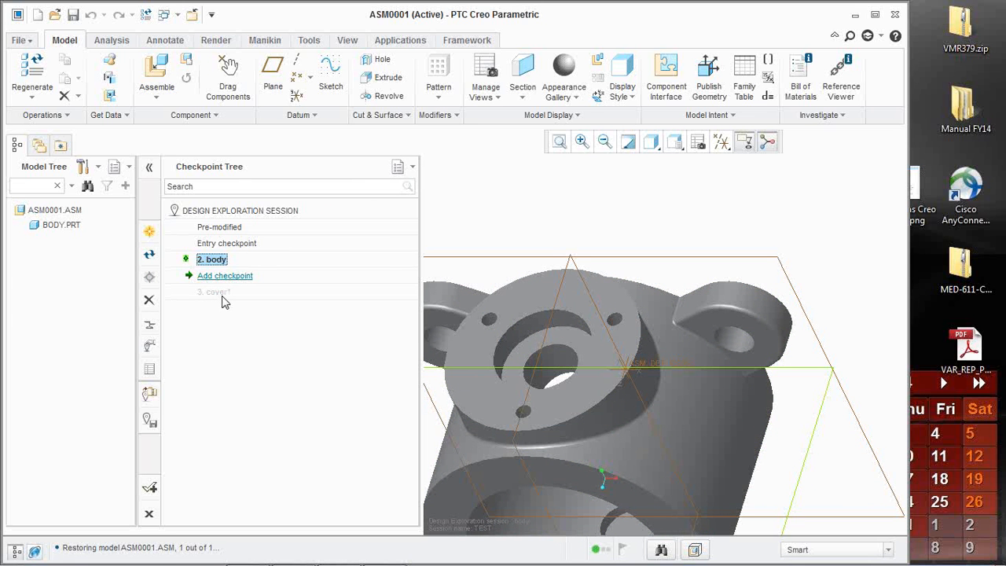
- Insert cover2.prt into the assembly and constrain its front bolt hole coincident with the front hole in the body's flange
left_click(156, 72)
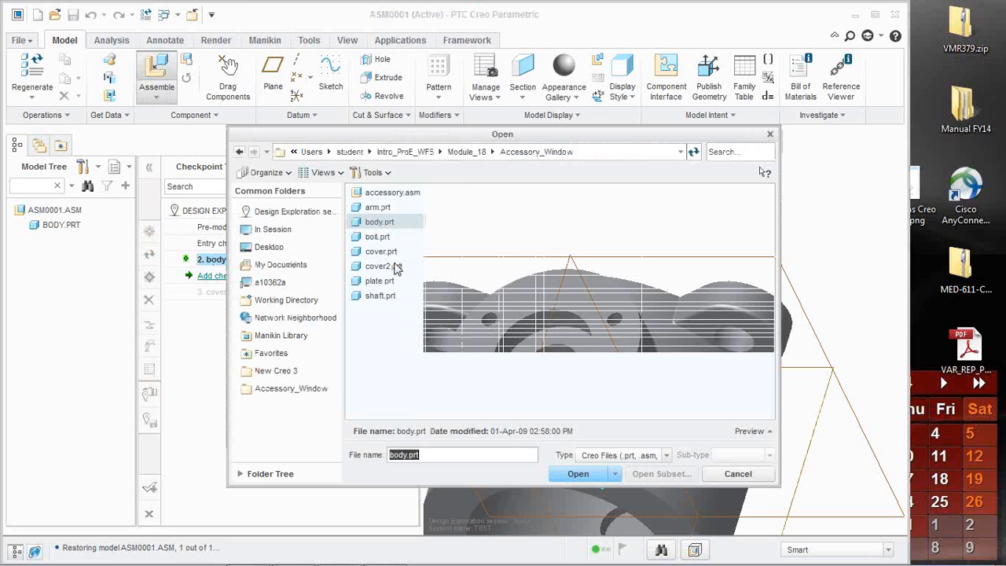
double_click(396, 268)
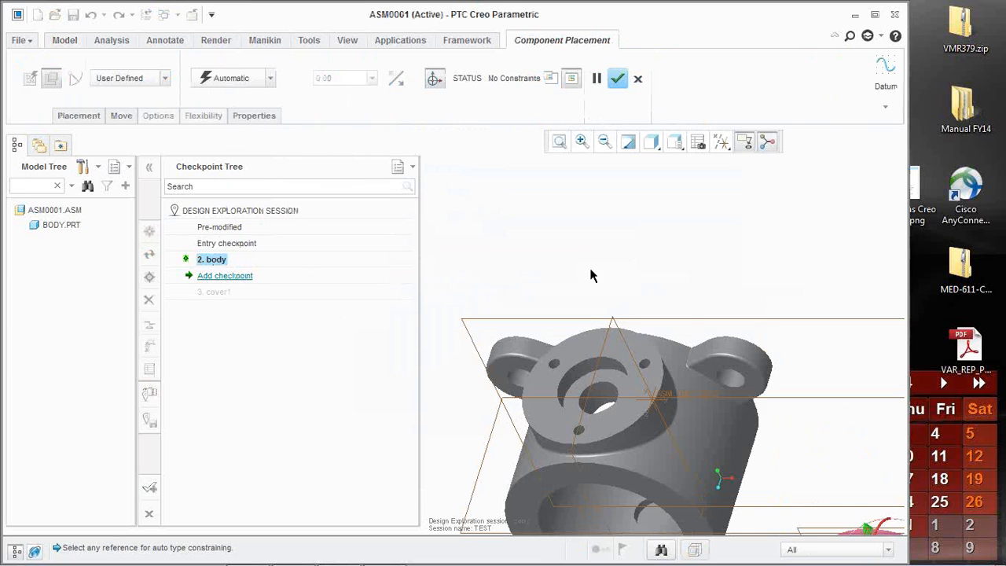
left_click_drag(766, 432, 520, 161)
scroll(520, 160, "up", 5)
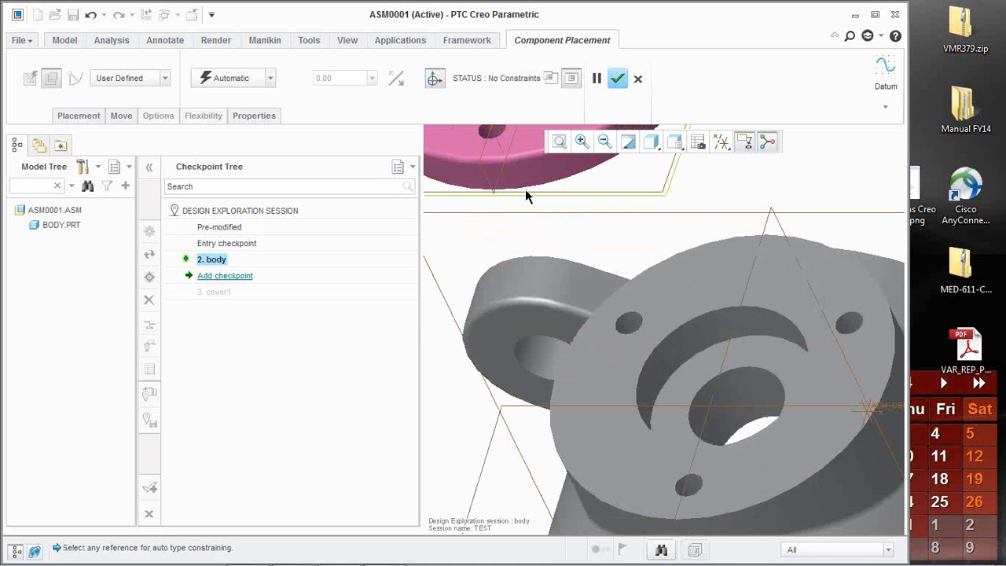
left_click(501, 138)
scroll(519, 254, "up", 3)
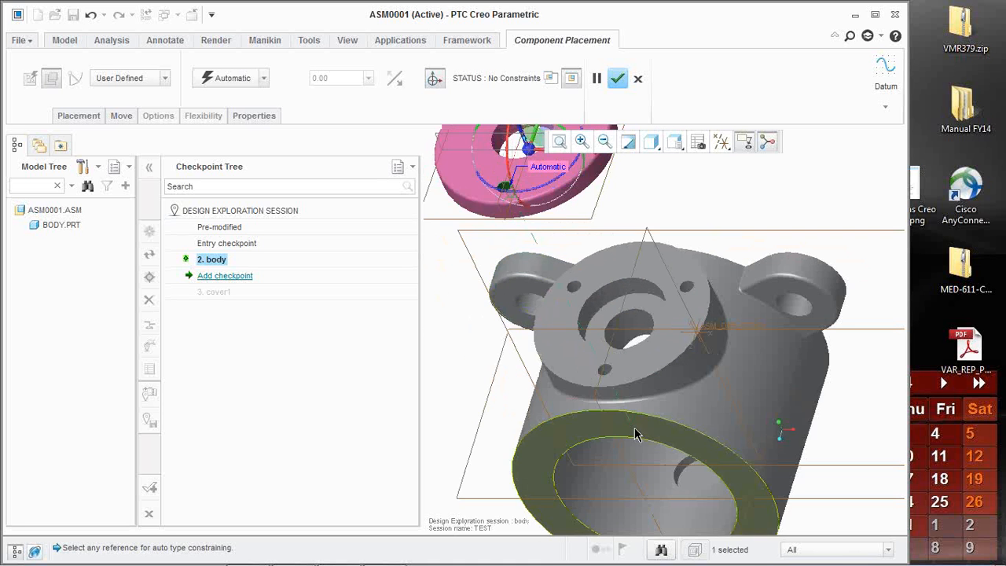
scroll(640, 437, "down", 2)
left_click(597, 346)
scroll(564, 383, "down", 4)
scroll(609, 263, "up", 3)
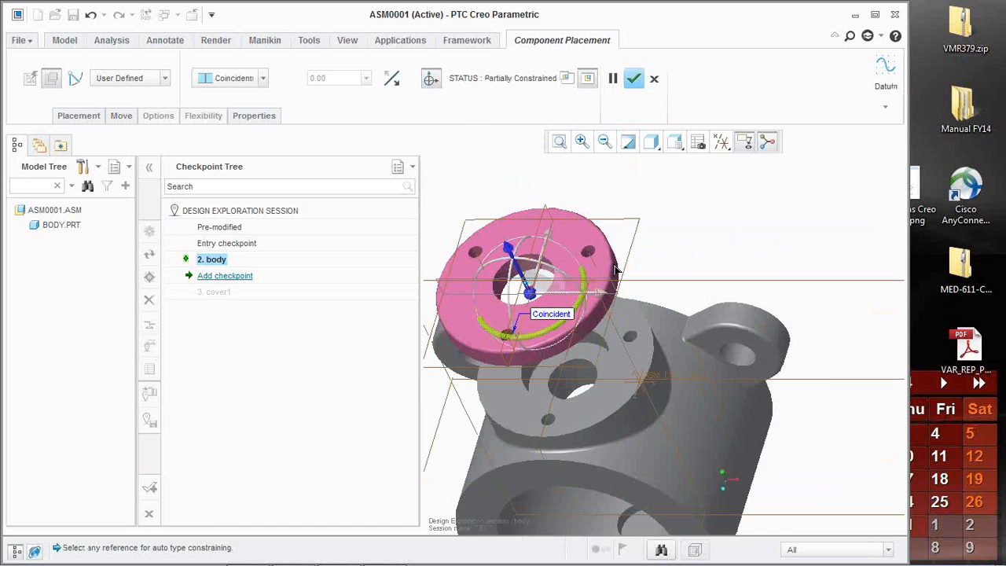
- Orient the cover's second bolt hole to the matching flange hole, make the cover coincident with the flange face and complete the placement
left_click(583, 247)
scroll(634, 357, "up", 2)
scroll(632, 354, "down", 1)
left_click(631, 354)
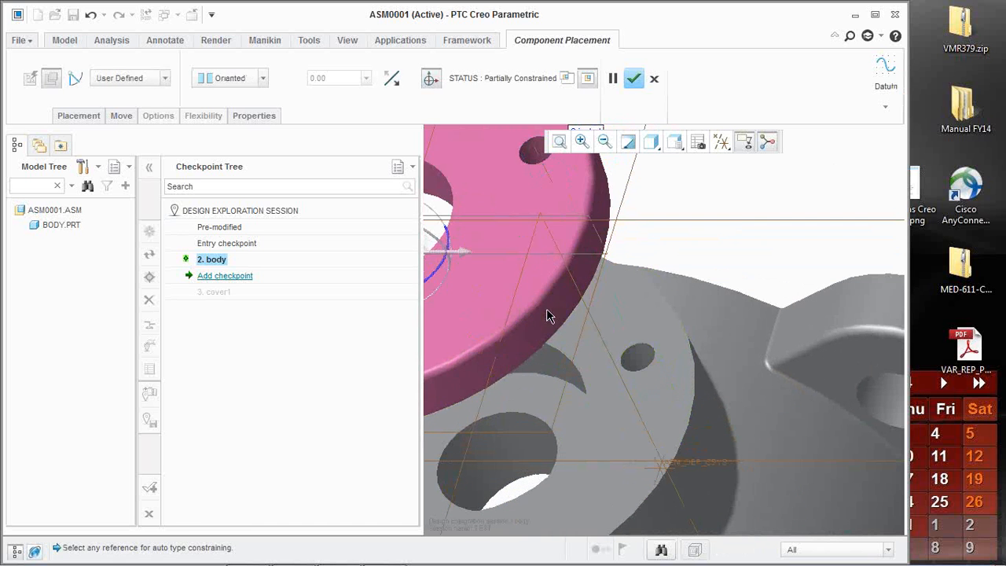
left_click(548, 313)
left_click(609, 416)
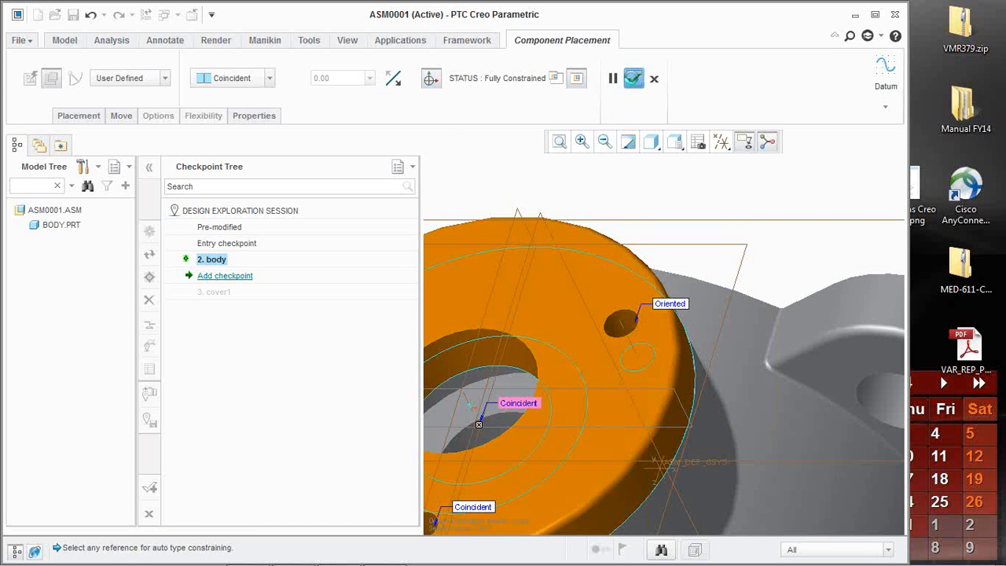
left_click(633, 78)
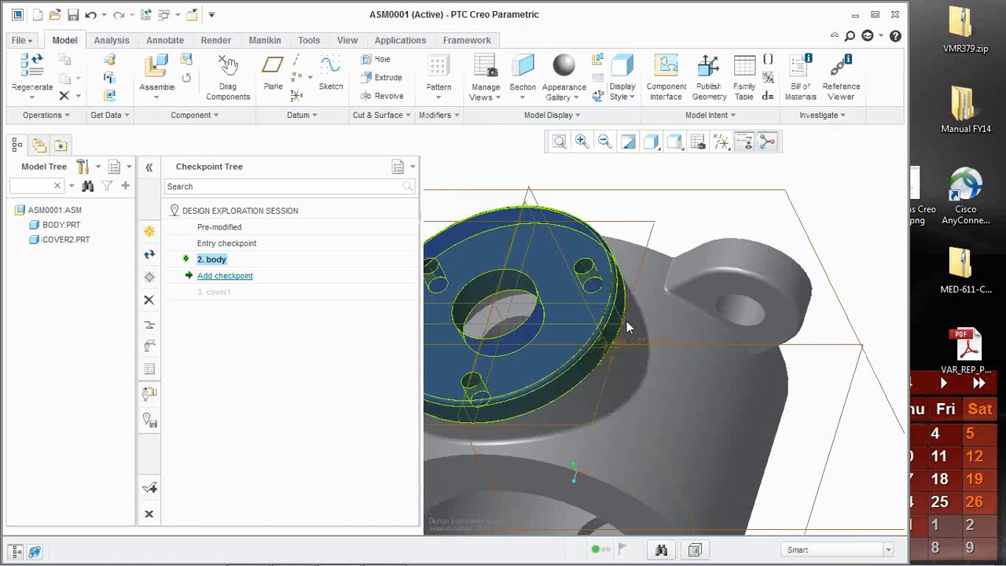
- Add a checkpoint named cover2 for the design with the second cover
left_click(223, 275)
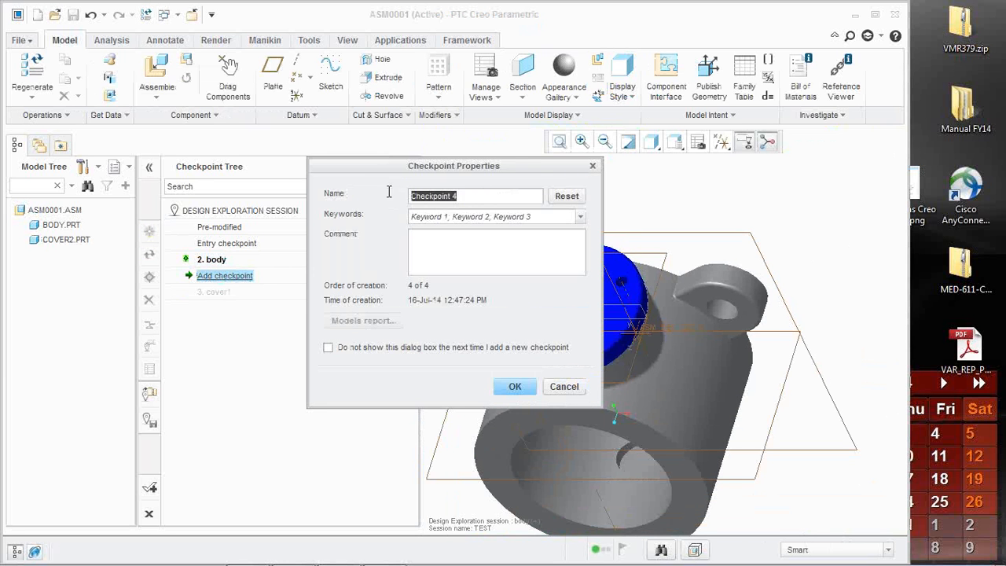
type("cover2")
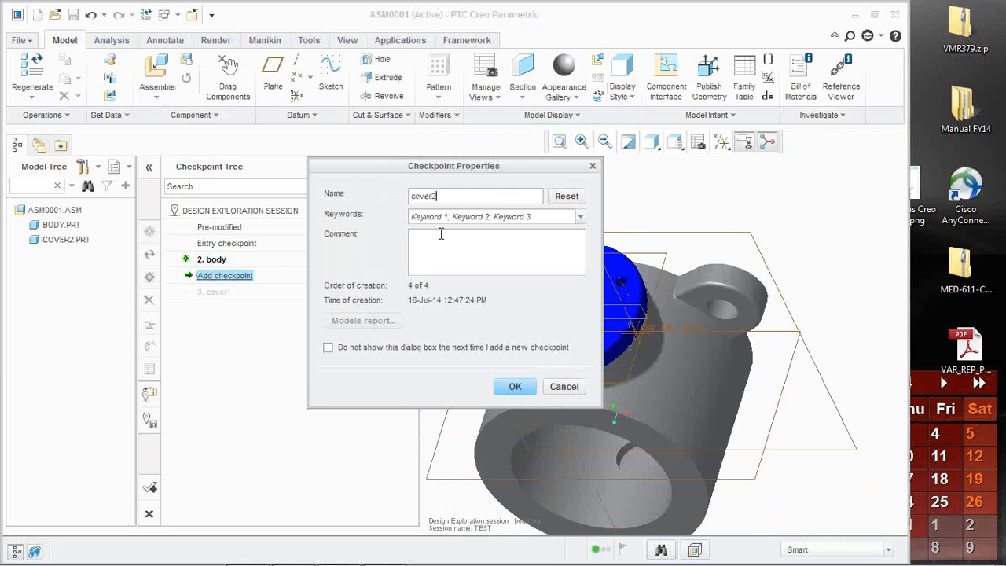
left_click(512, 385)
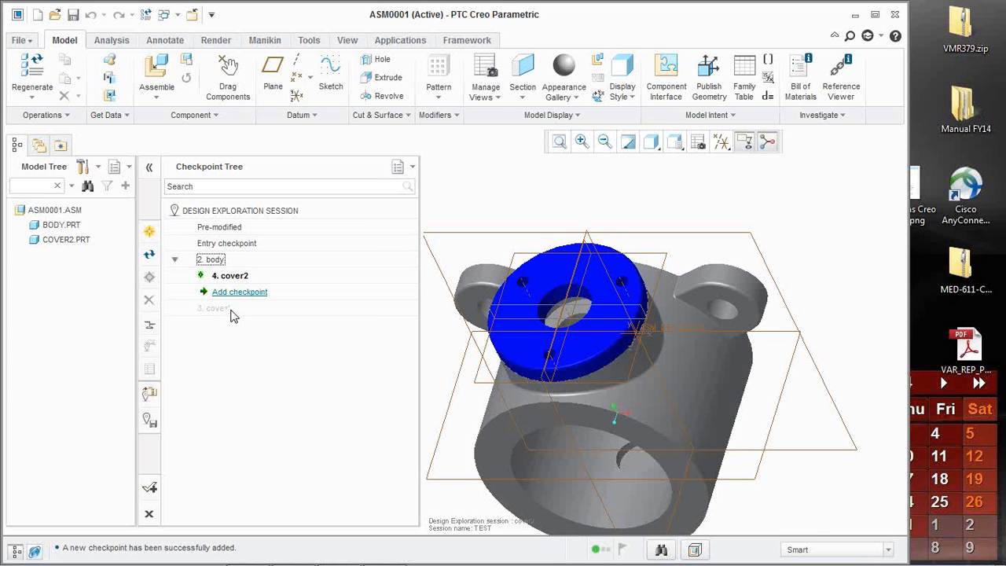
- Activate the cover1 checkpoint and return to the cover2 checkpoint to compare the two cover designs
right_click(226, 314)
left_click(245, 314)
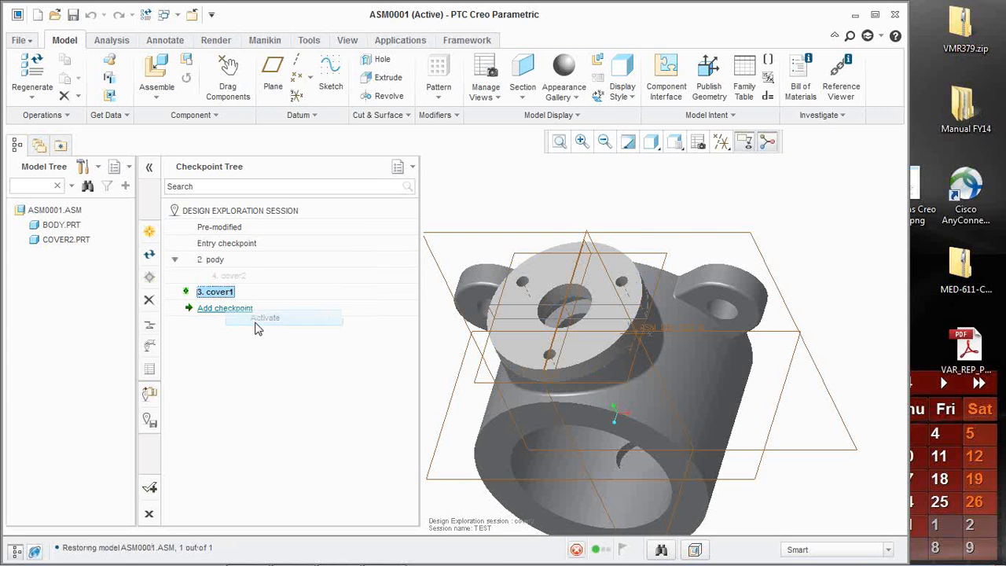
right_click(232, 276)
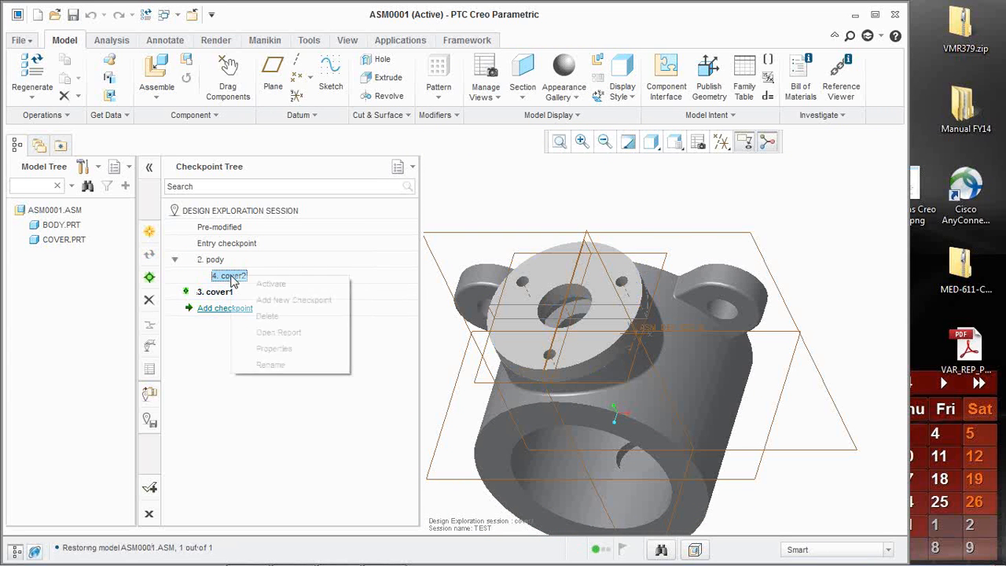
left_click(265, 283)
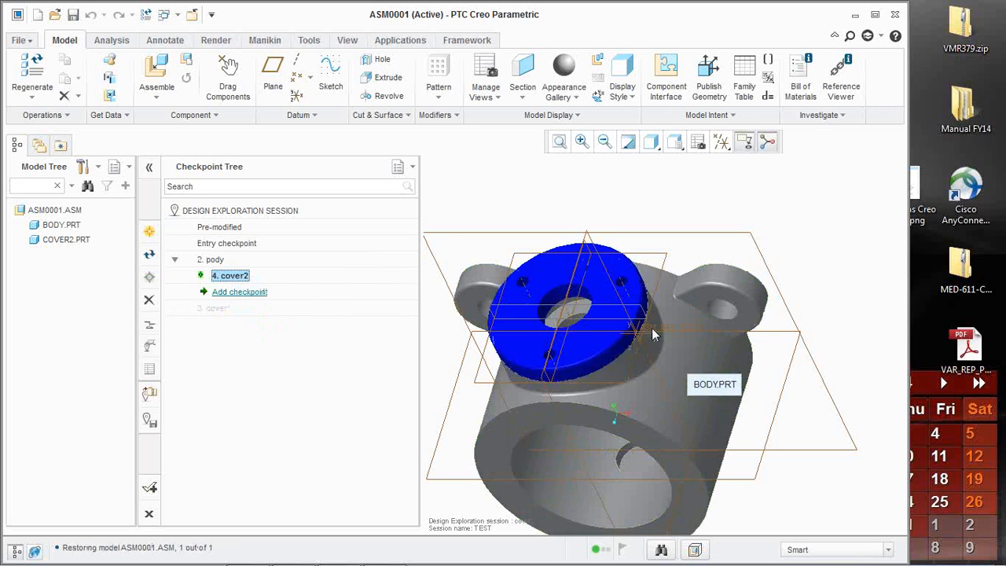
- Accept the design exploration session with the cover2 design and save the session to the Accessory_Window folder
scroll(680, 325, "down", 3)
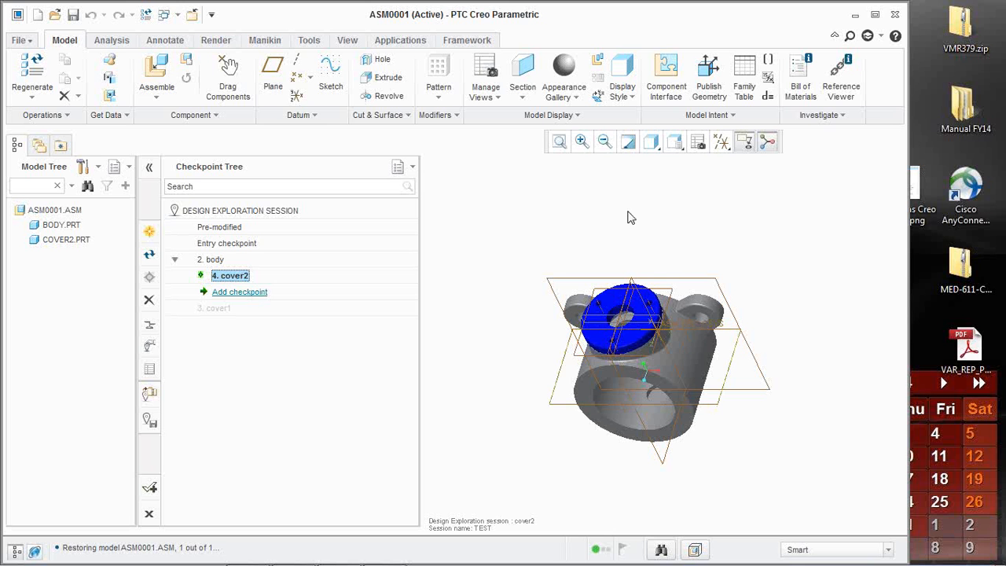
left_click(149, 490)
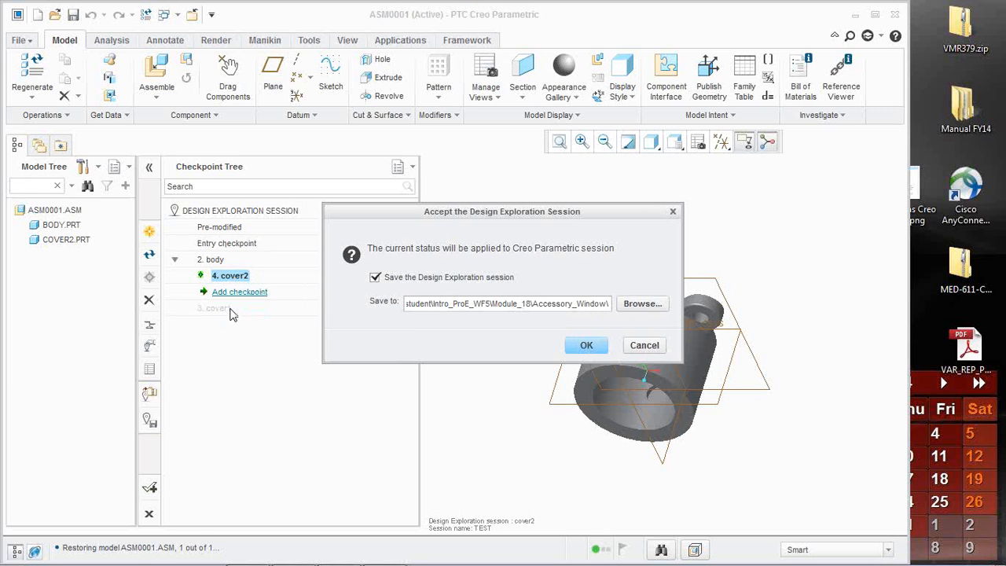
left_click(603, 350)
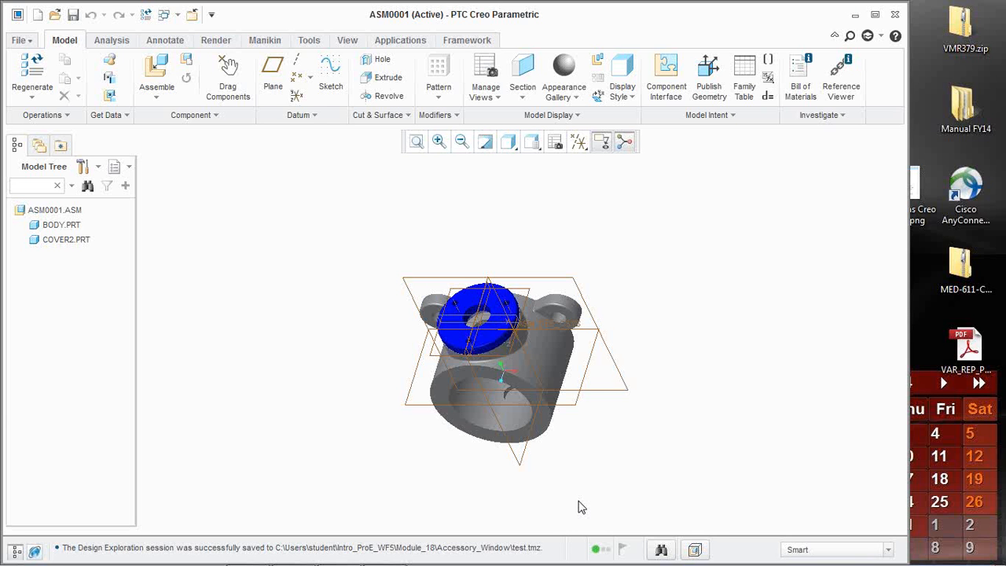
- Try to open the saved design exploration session test.tmz while the assembly is still open
left_click(20, 40)
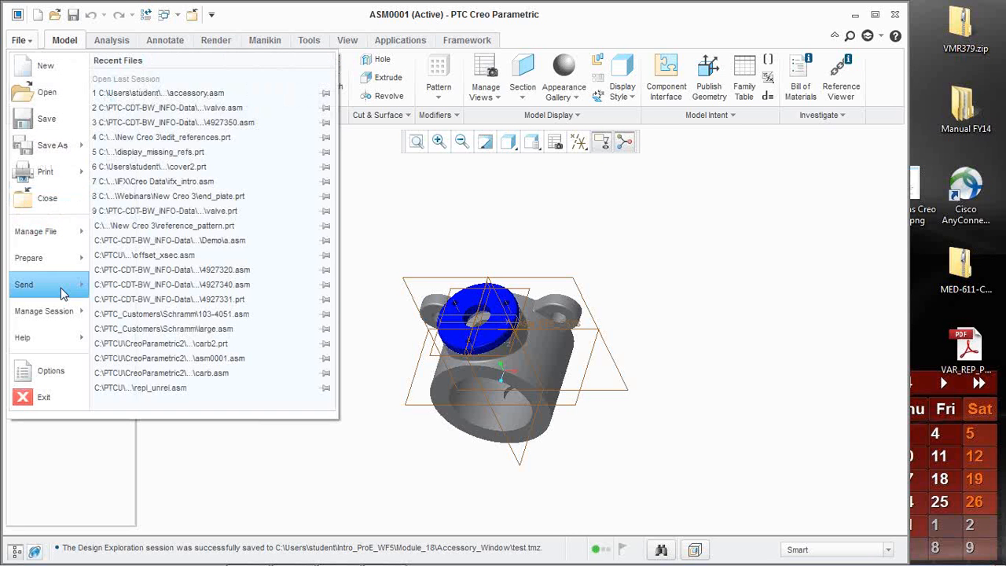
left_click(88, 313)
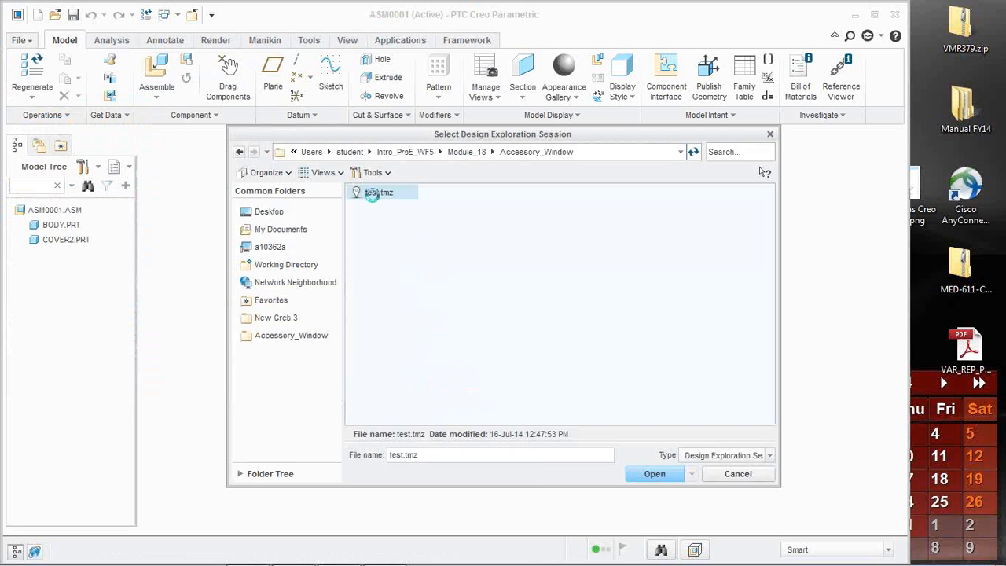
double_click(370, 191)
left_click(664, 330)
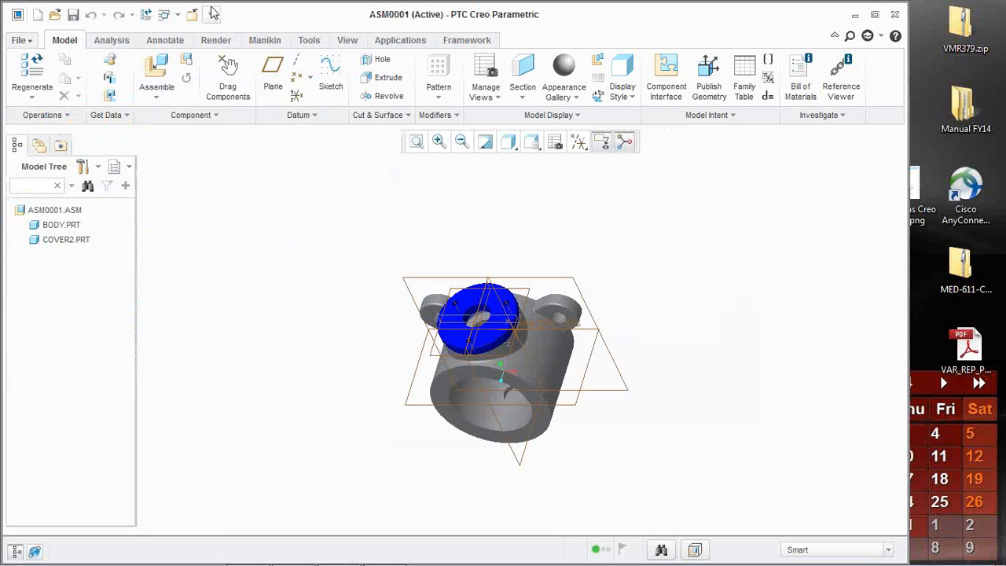
- Close the assembly and erase all models that are not displayed from memory
left_click(194, 14)
left_click(191, 88)
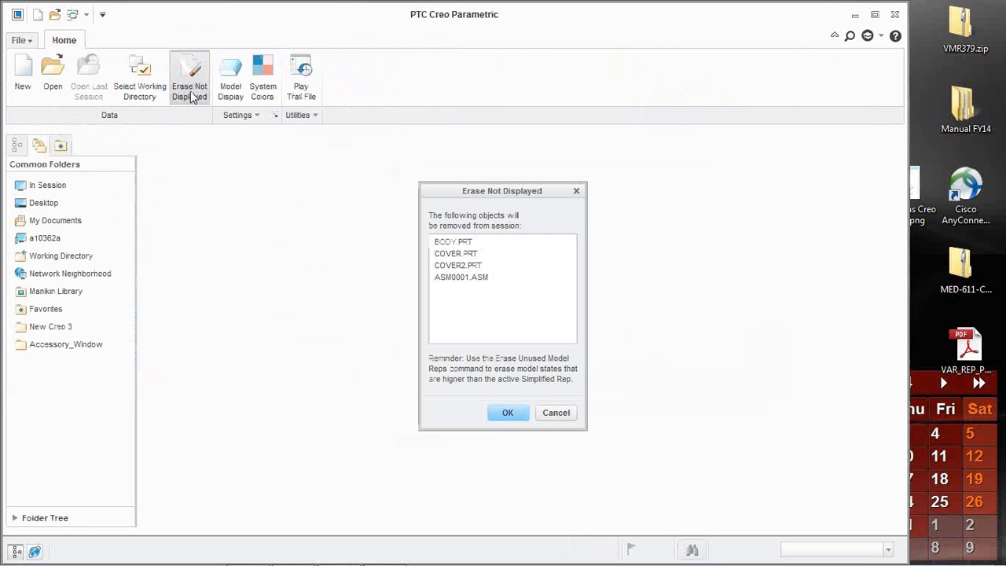
left_click(506, 415)
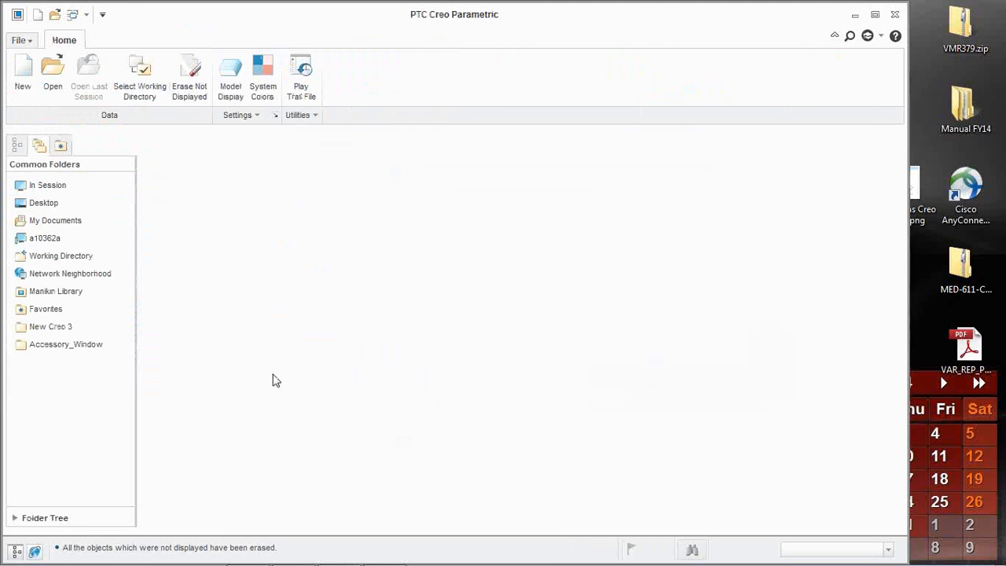
- Open the saved session test.tmz by showing all file types, and activate its cover1 checkpoint
left_click(53, 72)
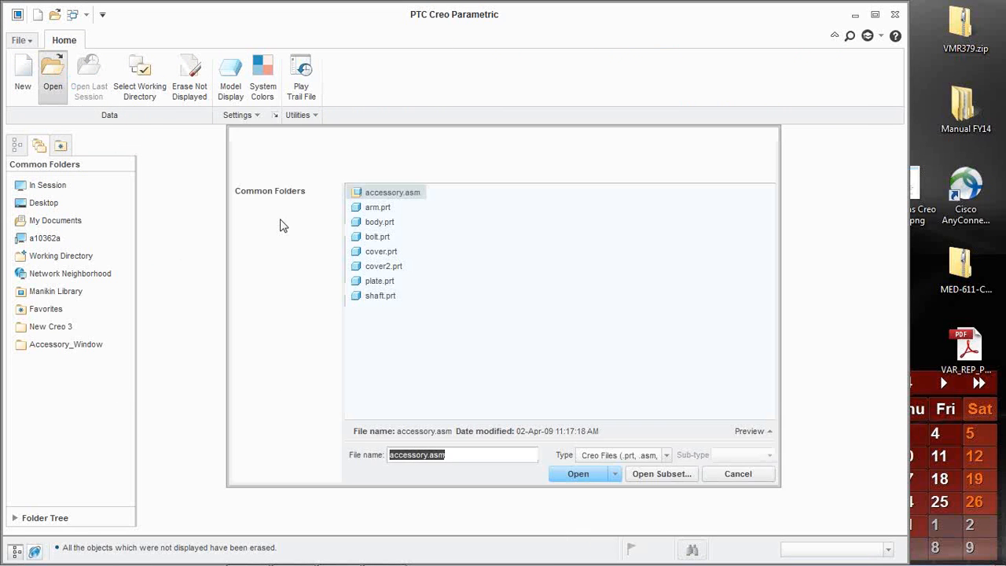
left_click(666, 456)
left_click(616, 318)
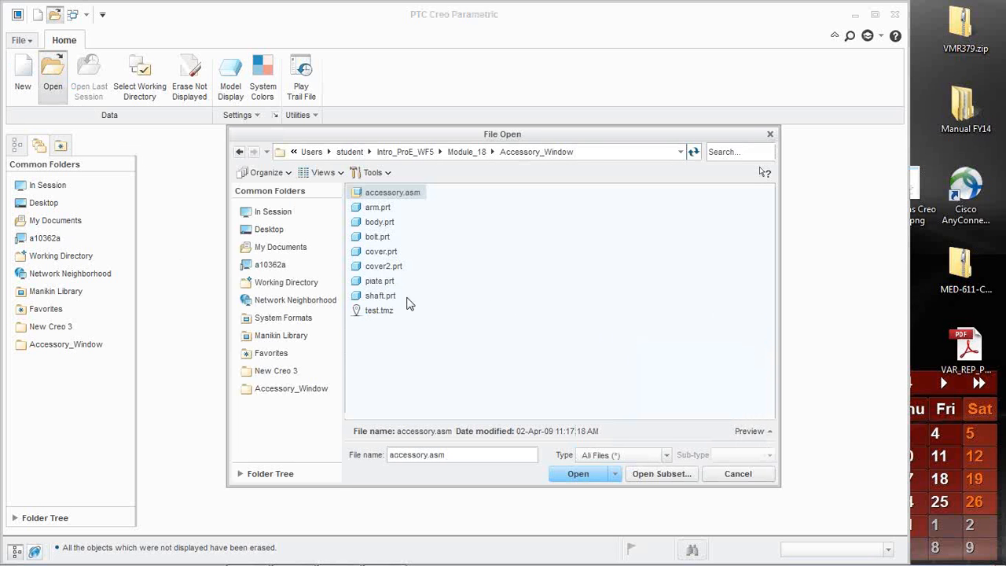
double_click(381, 311)
left_click(707, 472)
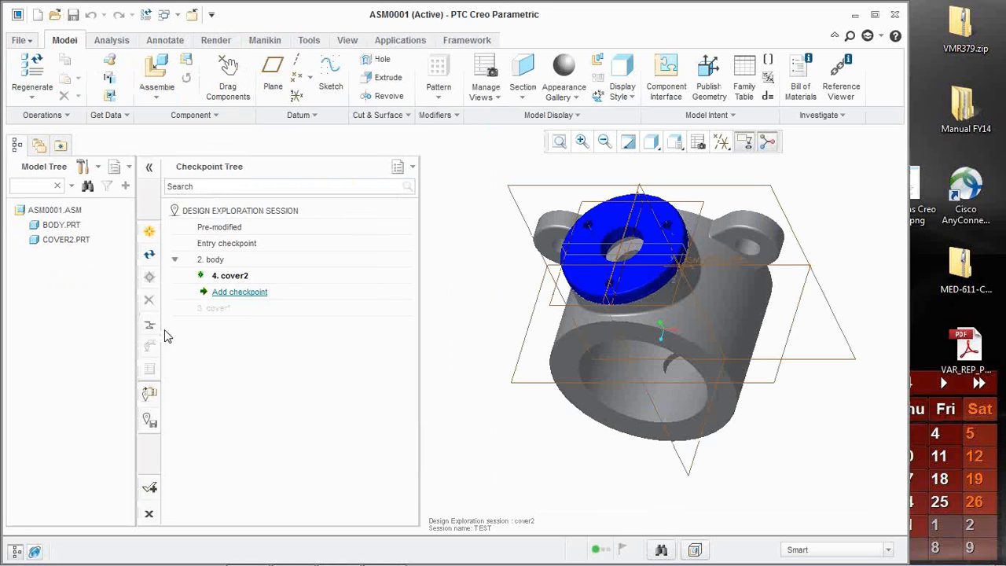
right_click(224, 309)
left_click(249, 313)
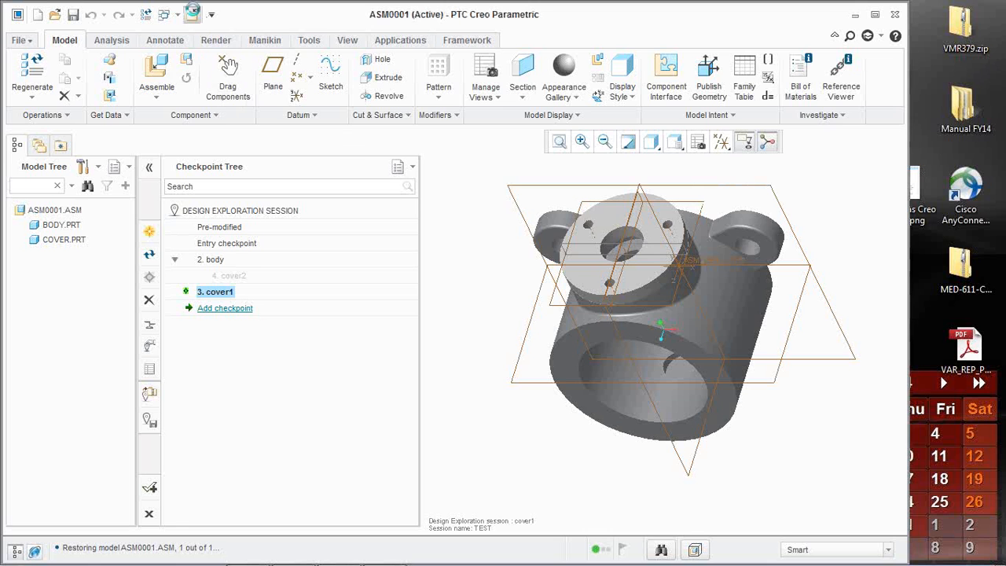
- Close the assembly, erasing its undisplayed models from memory, and open display_missing_refs.prt from the New Creo 3 folder
left_click(192, 14)
left_click(195, 93)
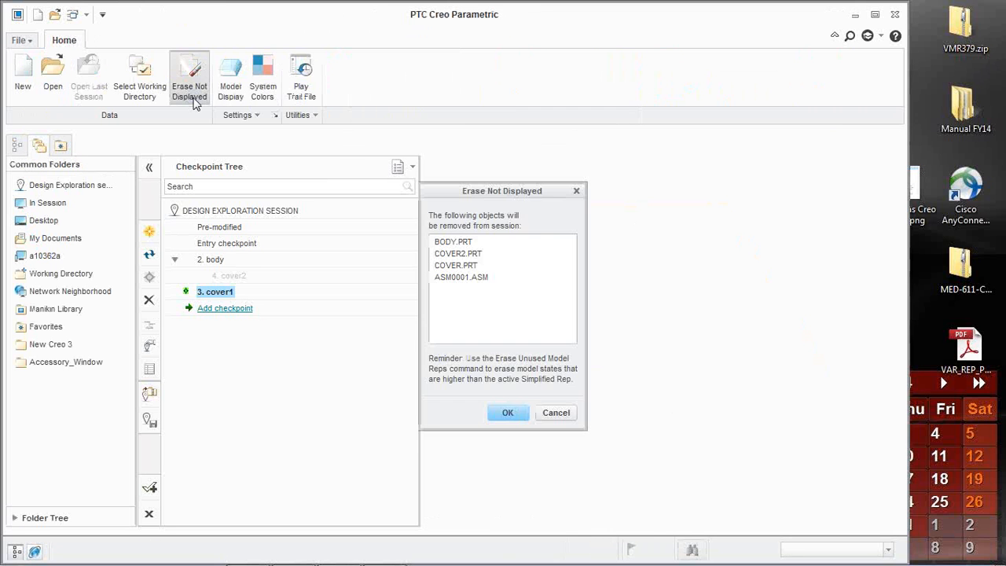
left_click(508, 413)
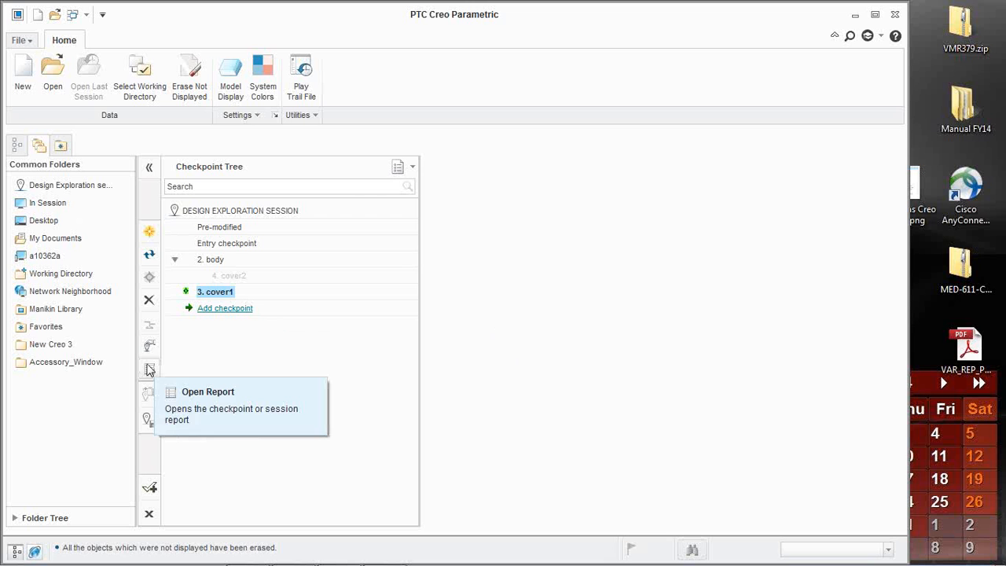
left_click(69, 346)
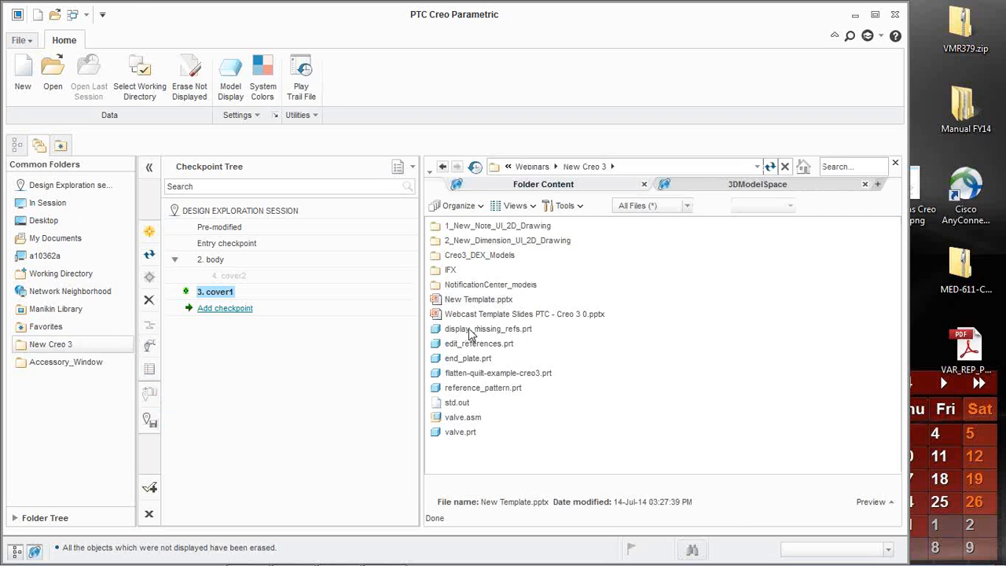
double_click(473, 328)
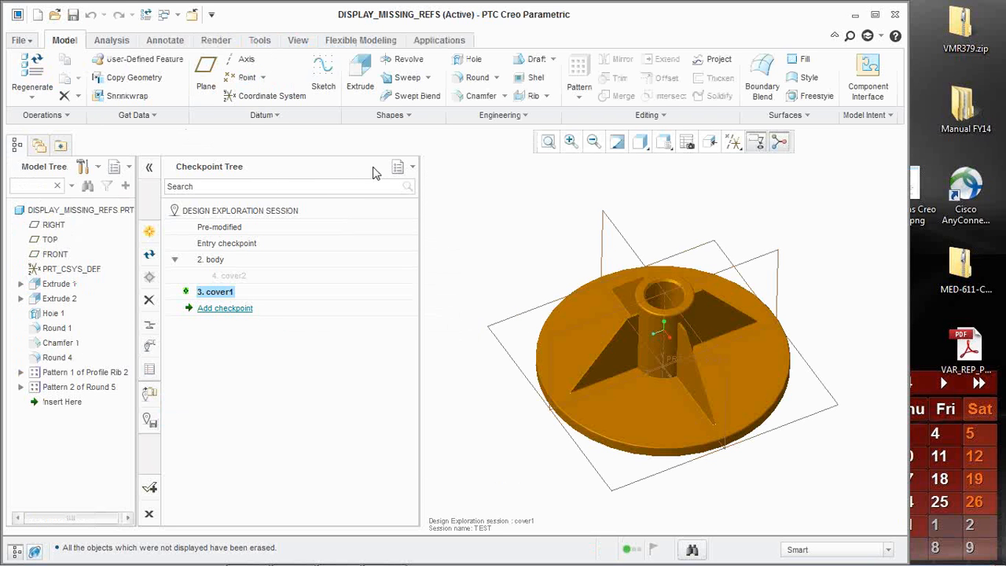
- Close the design exploration session without saving it and erase all models from memory
left_click(149, 516)
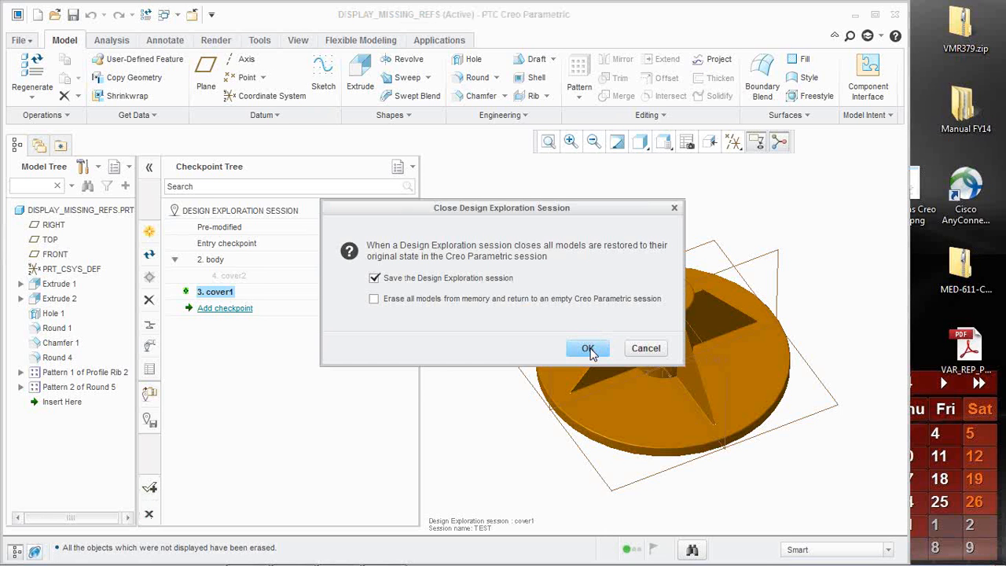
left_click(374, 278)
left_click(374, 299)
left_click(582, 348)
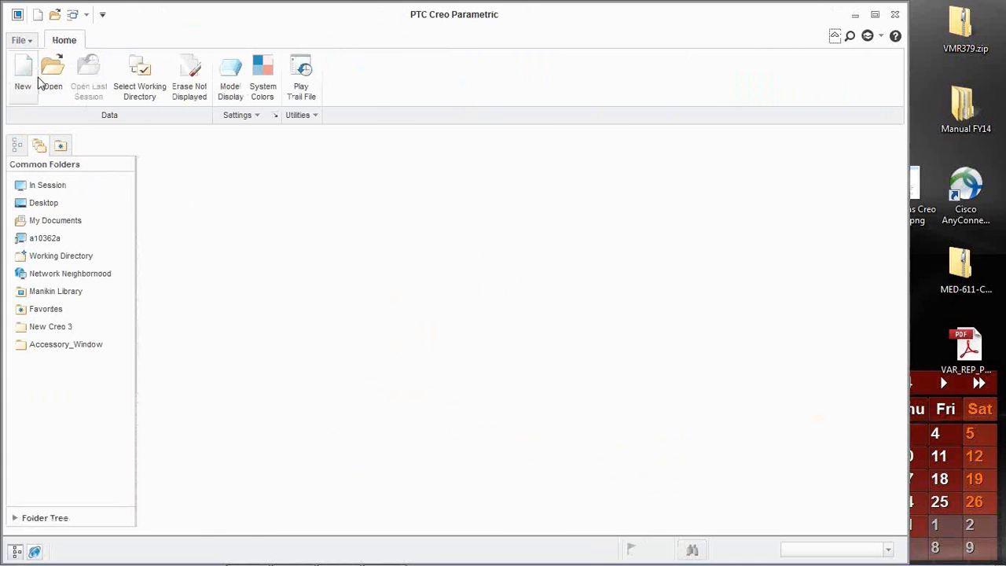
- Open body.prt from the Accessory_Window folder
left_click(50, 78)
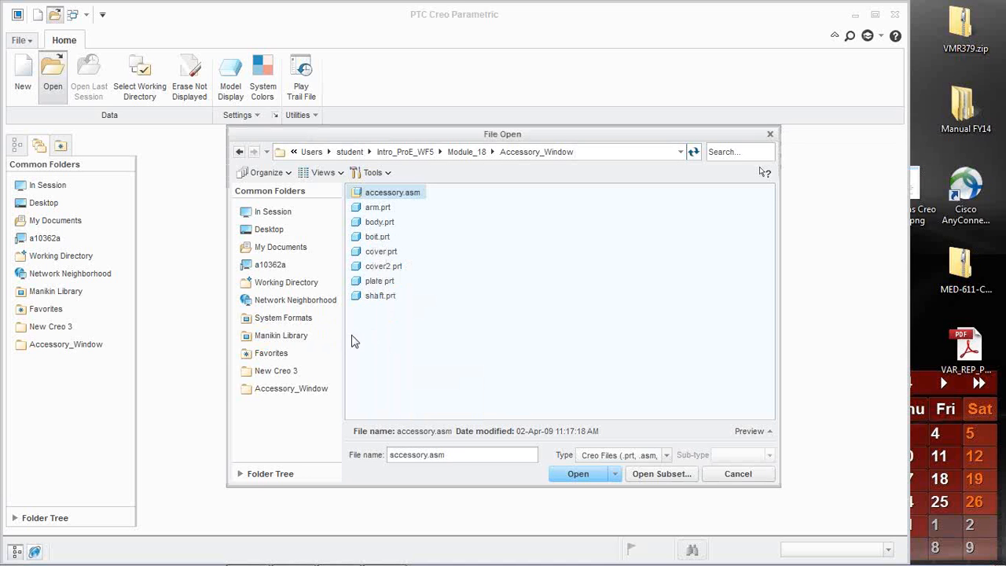
left_click(357, 223)
double_click(356, 224)
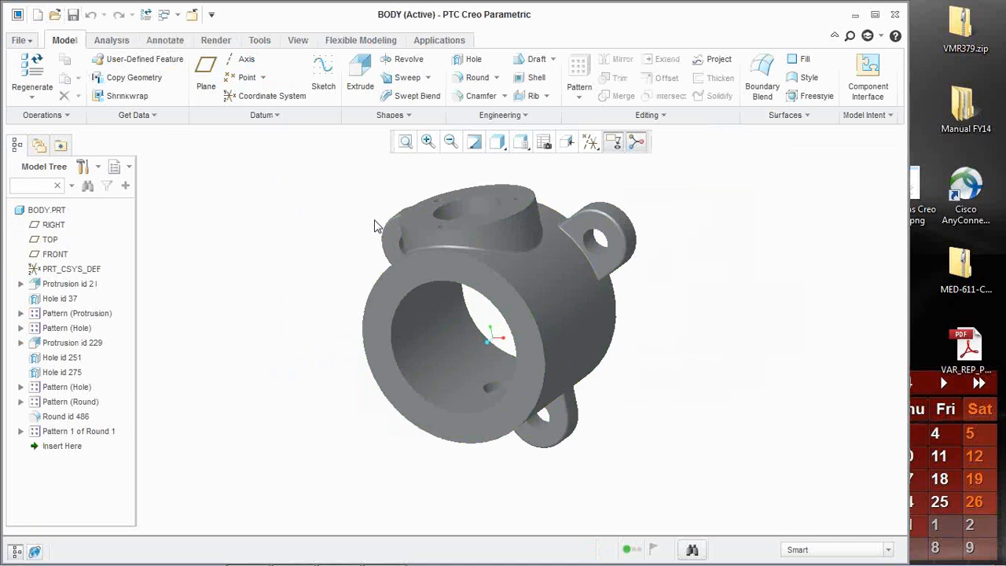
middle_click_drag(375, 219, 378, 229)
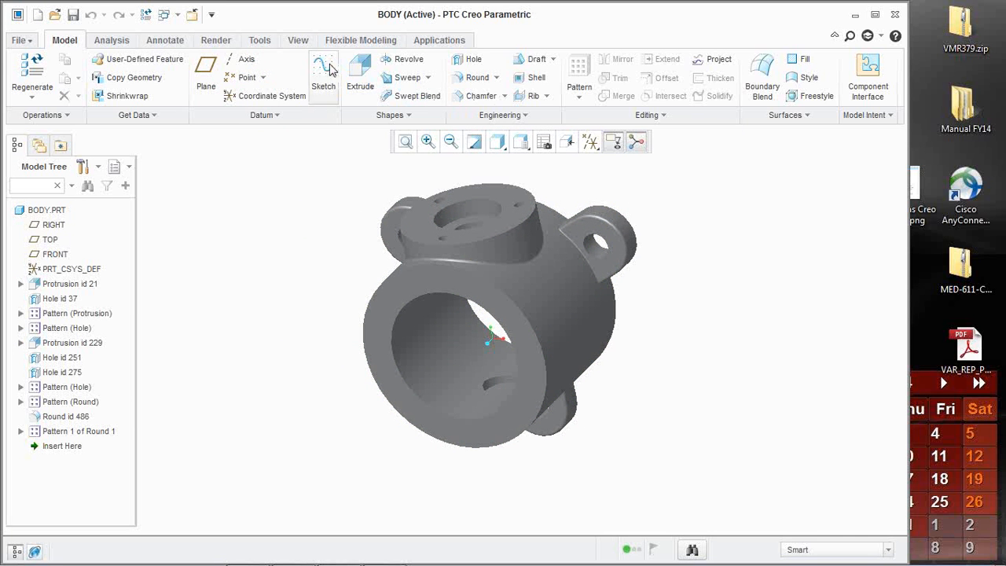
- Create a planar section through the body, offset 37.80 from its front face, and save the part
left_click(298, 40)
left_click(438, 82)
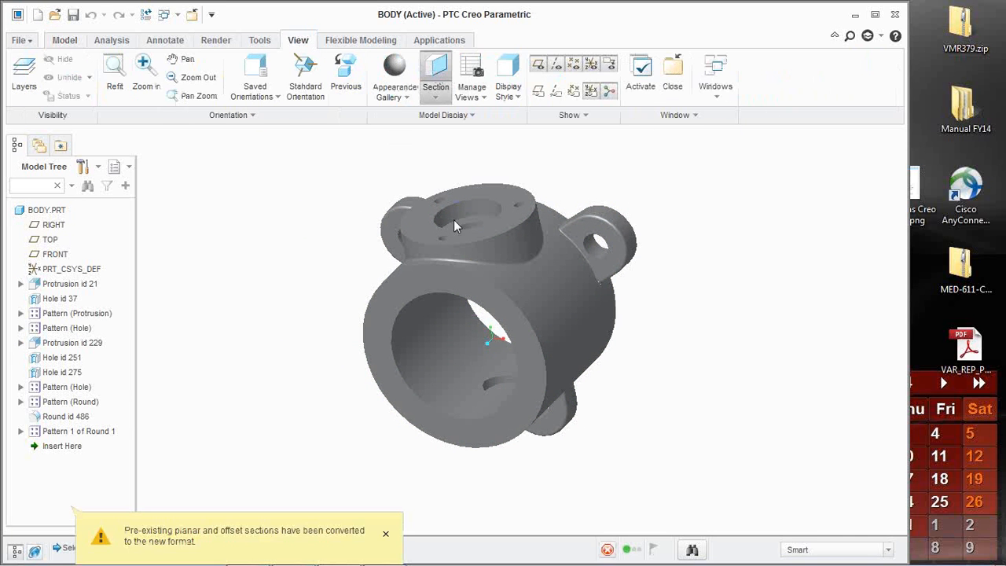
left_click(412, 288)
left_click_drag(445, 390, 505, 351)
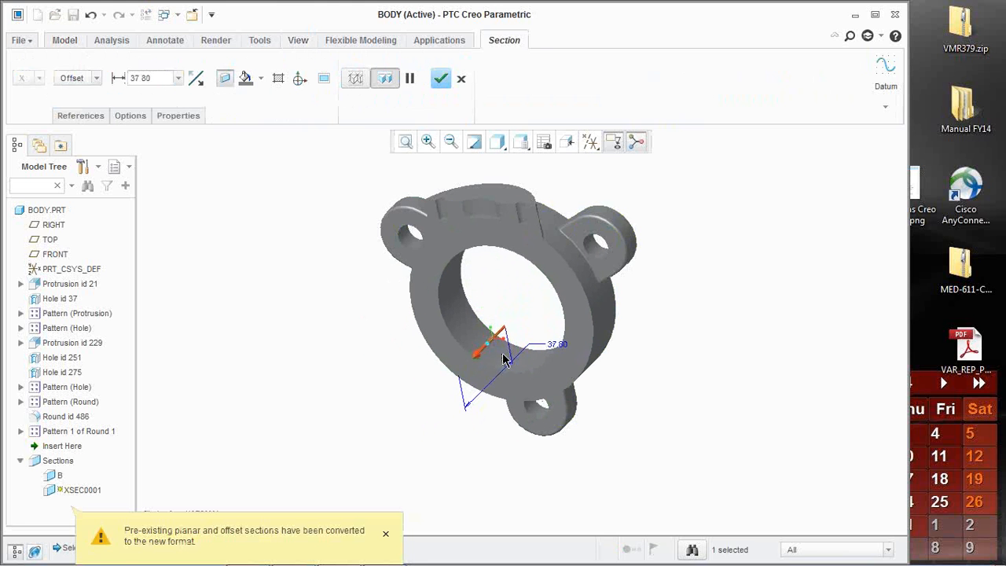
left_click(441, 80)
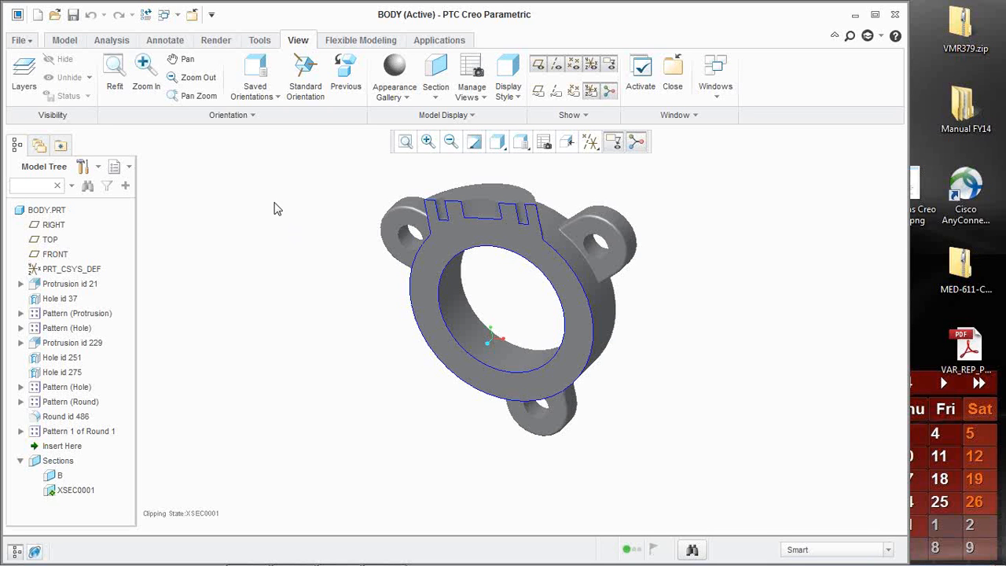
left_click(75, 16)
- Create a new drawing of BODY.PRT with no template, using an empty landscape sheet of size C
left_click(37, 15)
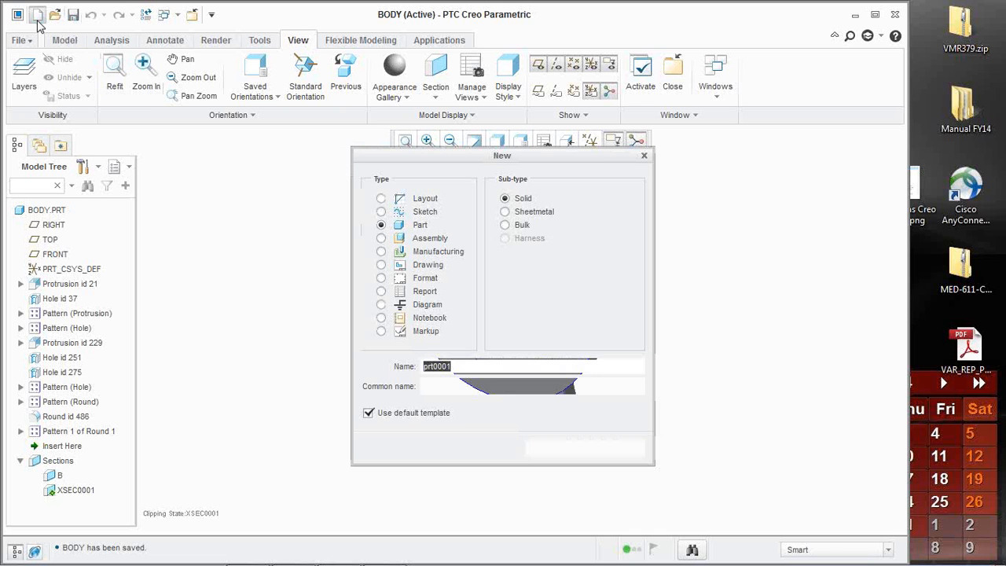
left_click(381, 265)
left_click(589, 454)
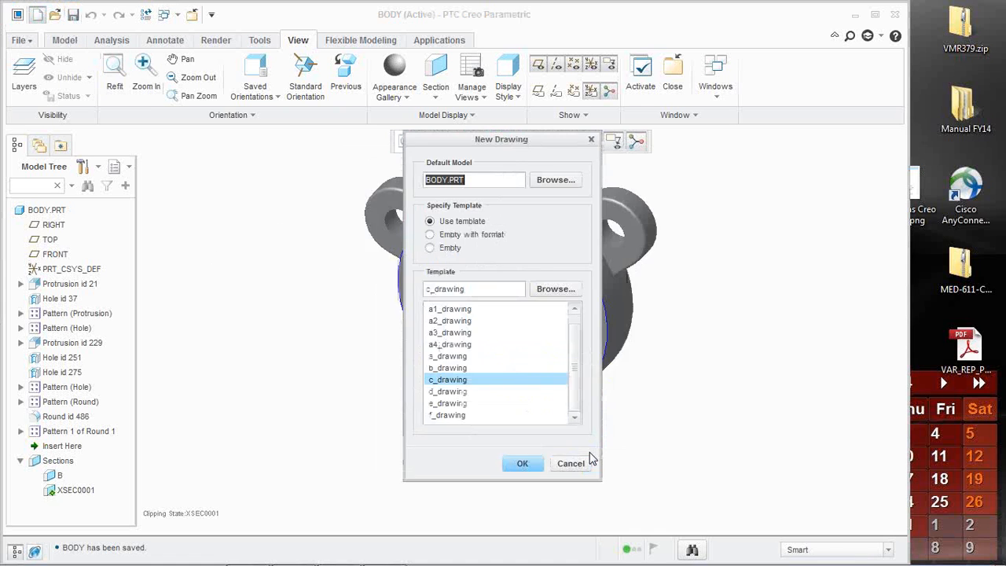
left_click(456, 248)
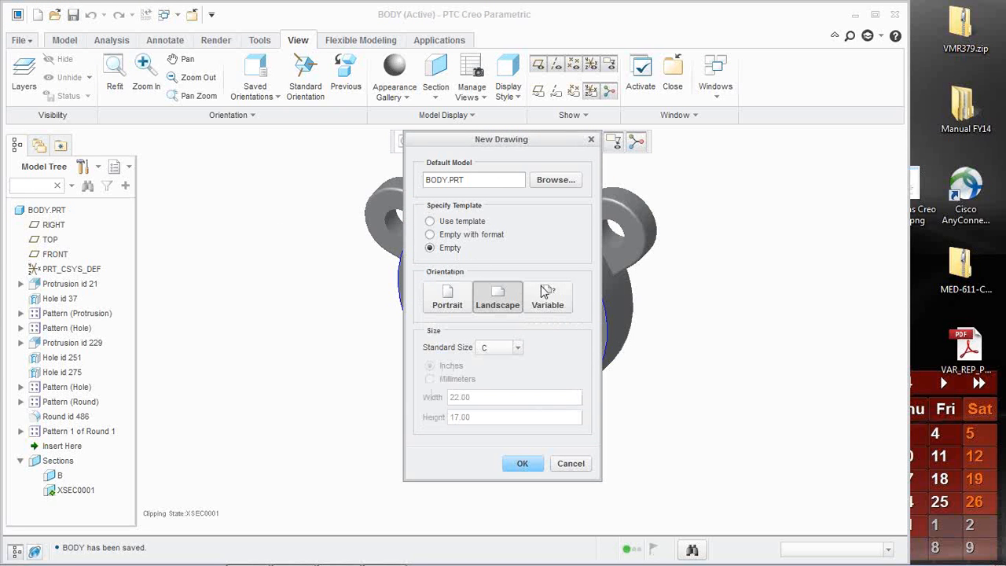
left_click(522, 463)
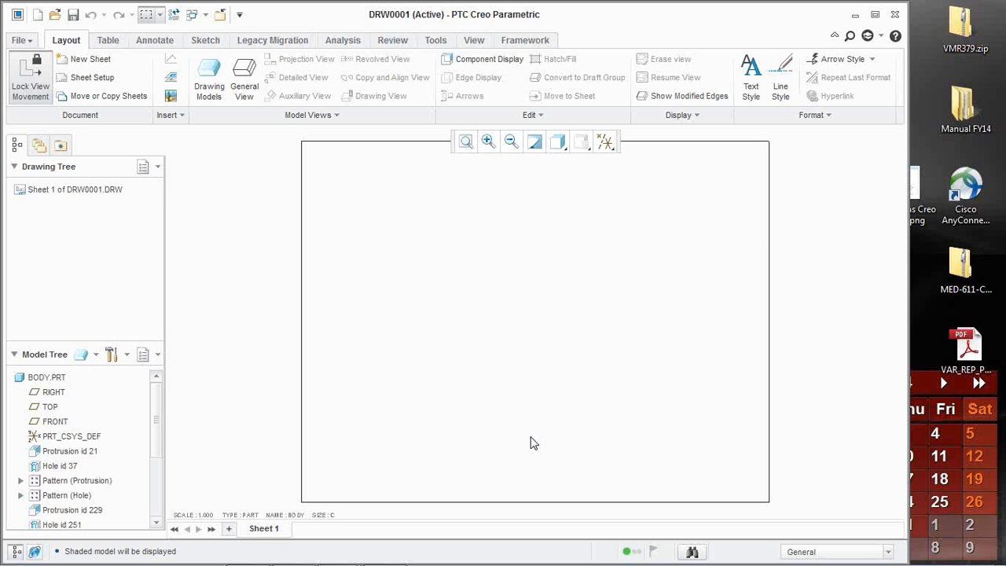
- Place a general view of the body, without a combined state, on the lower part of the sheet in FRONT orientation
left_click(206, 75)
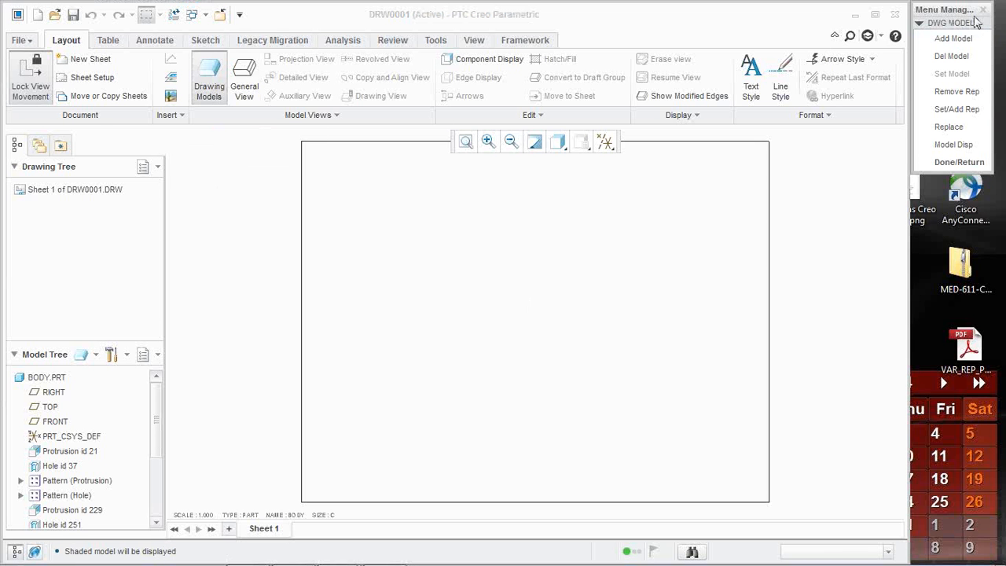
left_click(974, 162)
left_click(243, 79)
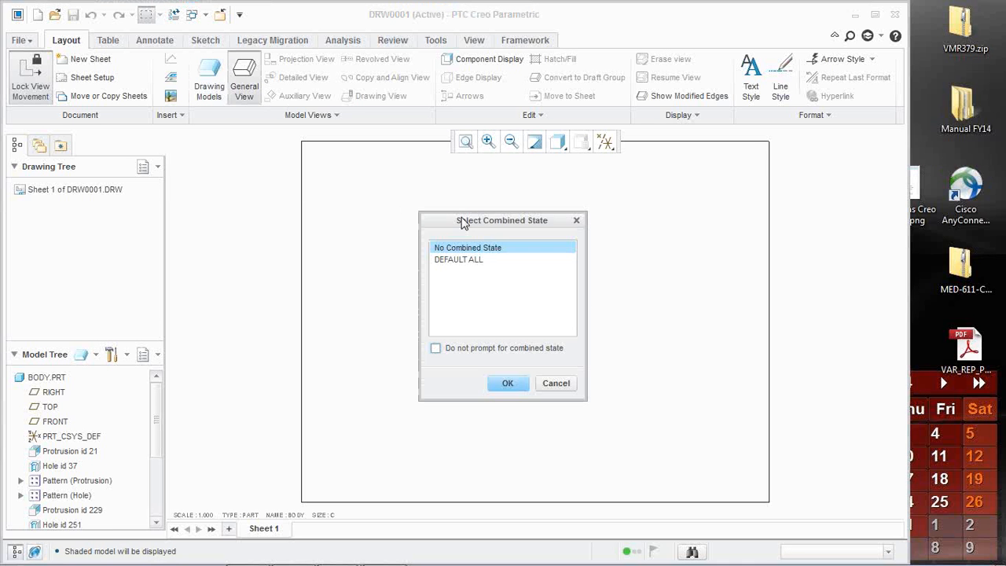
left_click(518, 384)
right_click(442, 346)
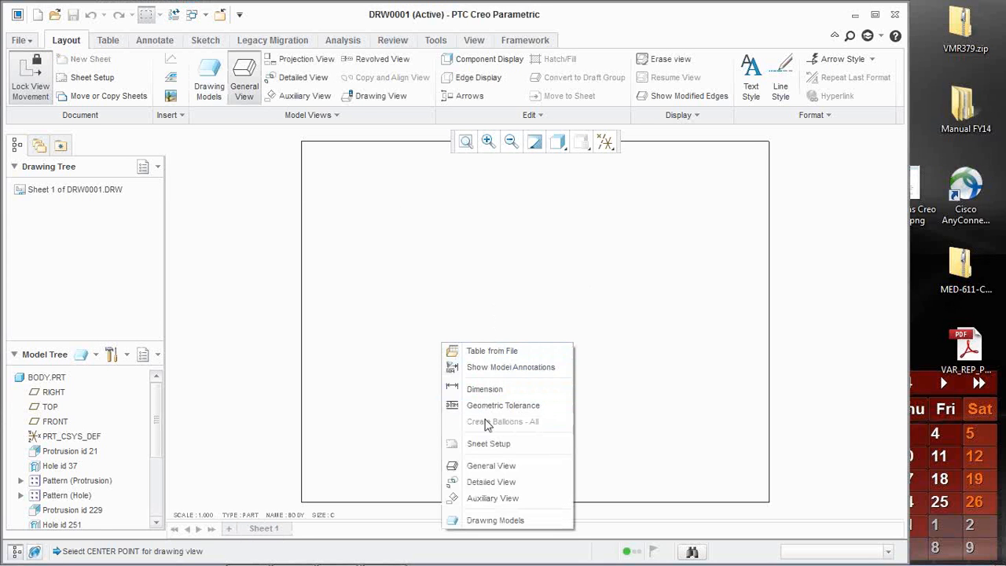
left_click(481, 466)
left_click(504, 384)
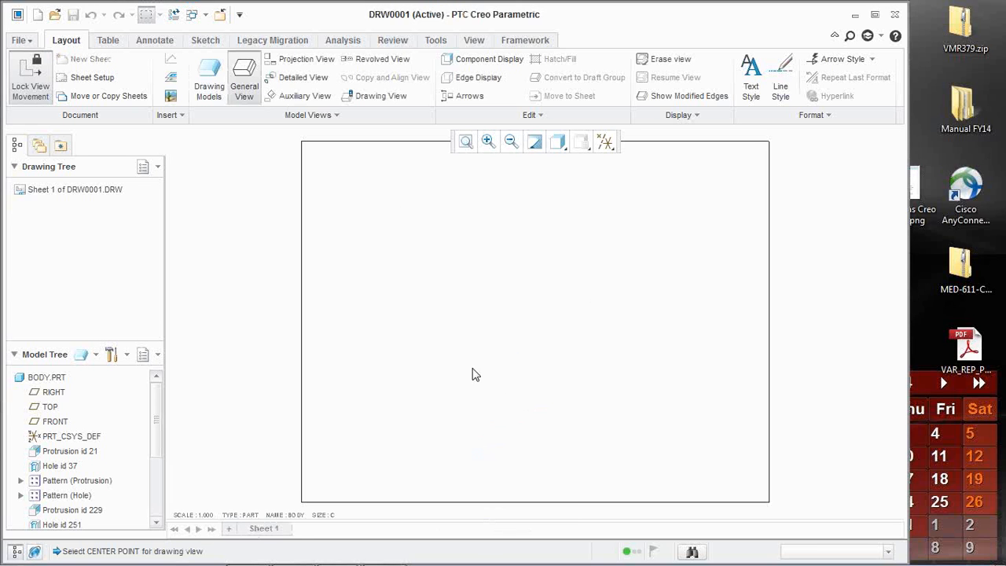
left_click(472, 375)
left_click(690, 404)
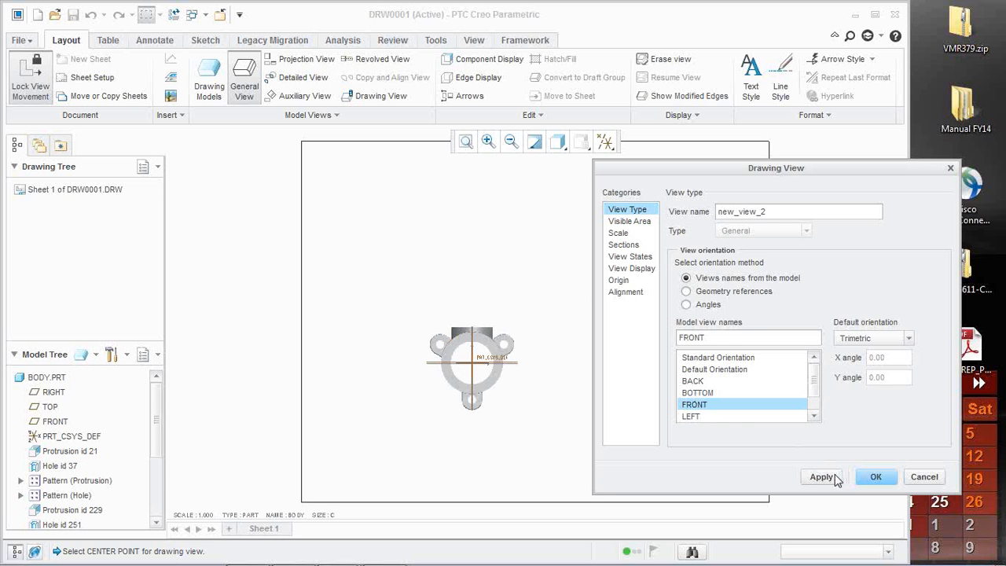
- Apply XSEC0001 as a full 2D cross-section to the front view and finish its definition
left_click(635, 245)
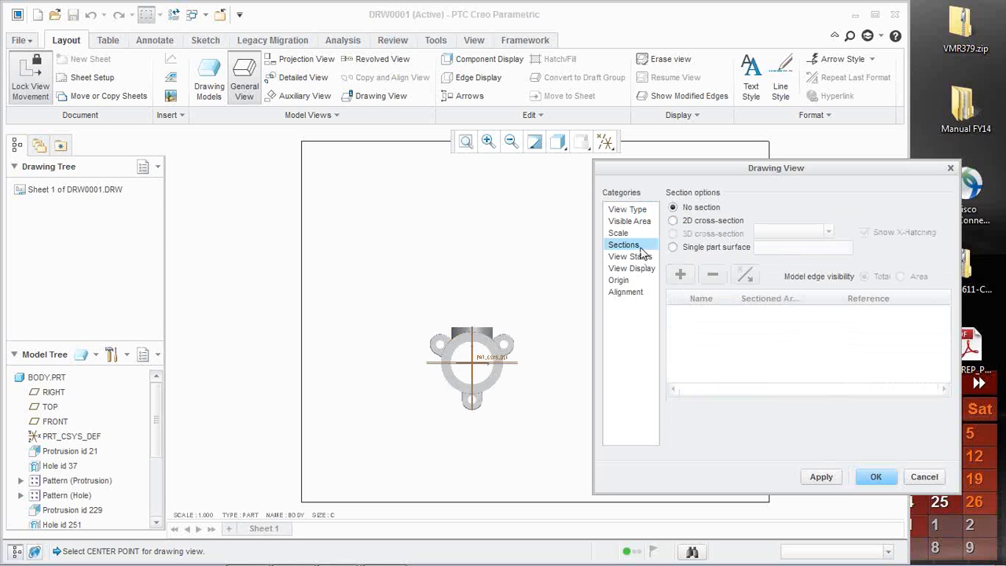
left_click(673, 221)
left_click(682, 276)
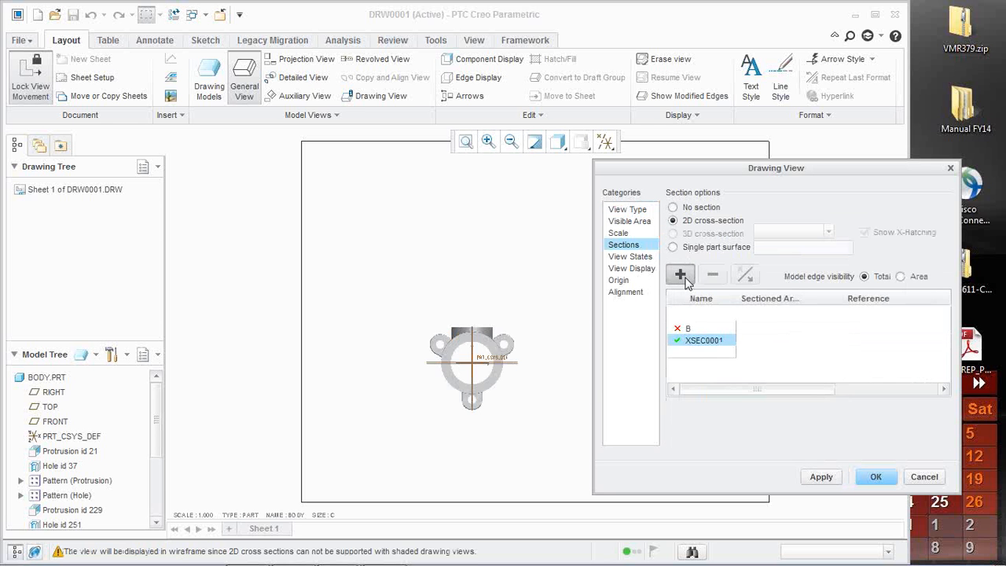
left_click(694, 353)
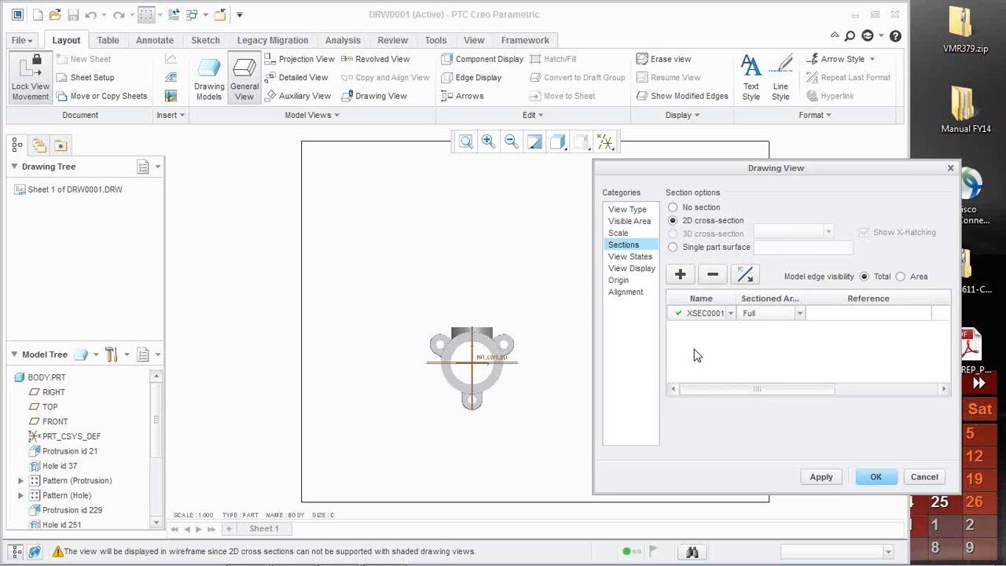
left_click(823, 476)
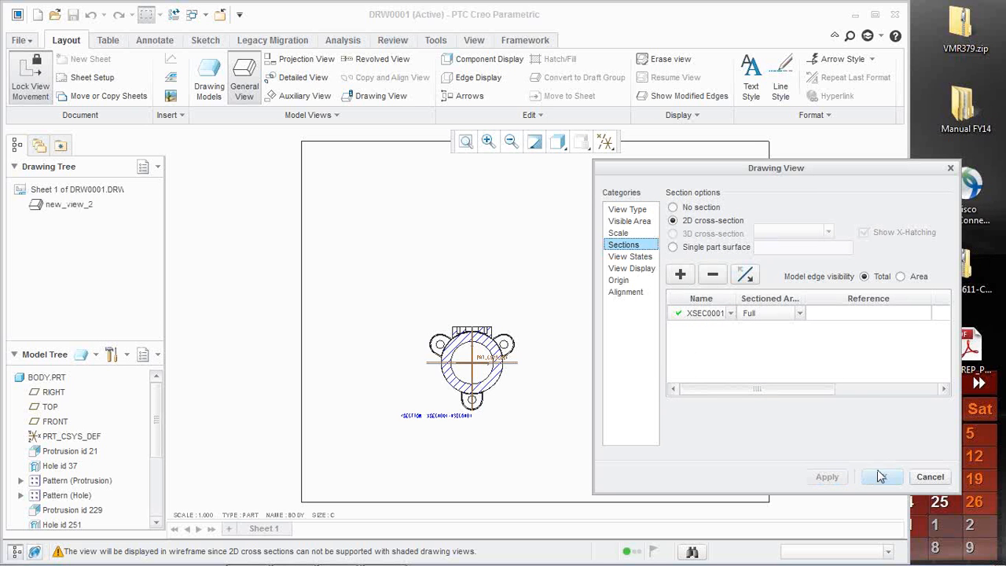
left_click(927, 477)
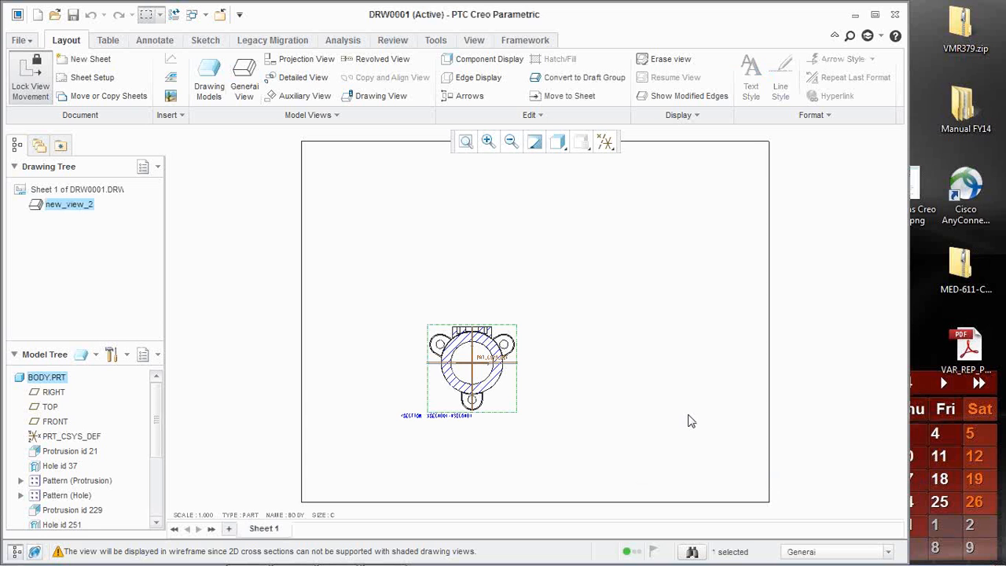
- Try the No Hidden and Shading display styles on the drawing's section view
scroll(510, 446, "up", 1)
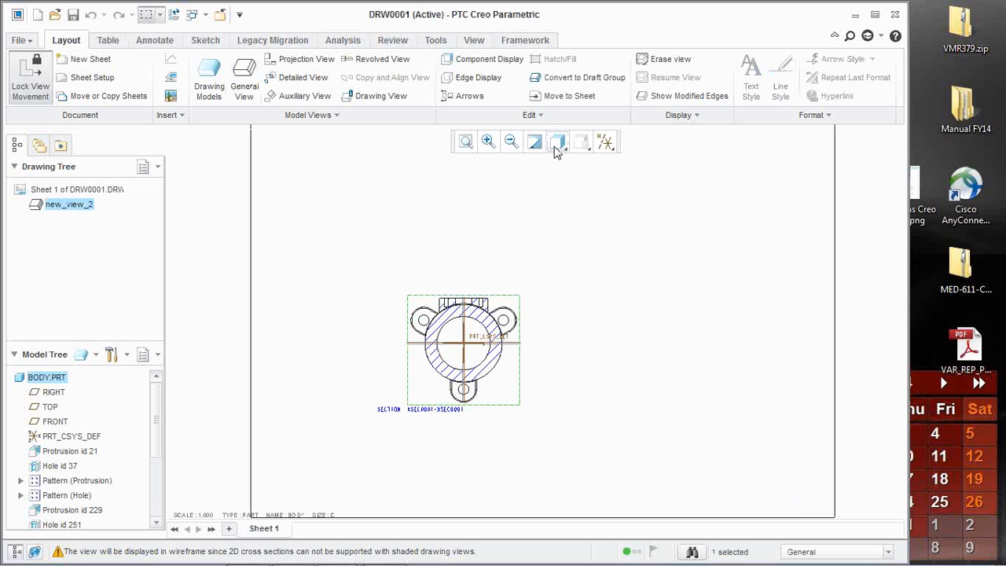
left_click(557, 141)
left_click(561, 220)
left_click(563, 341)
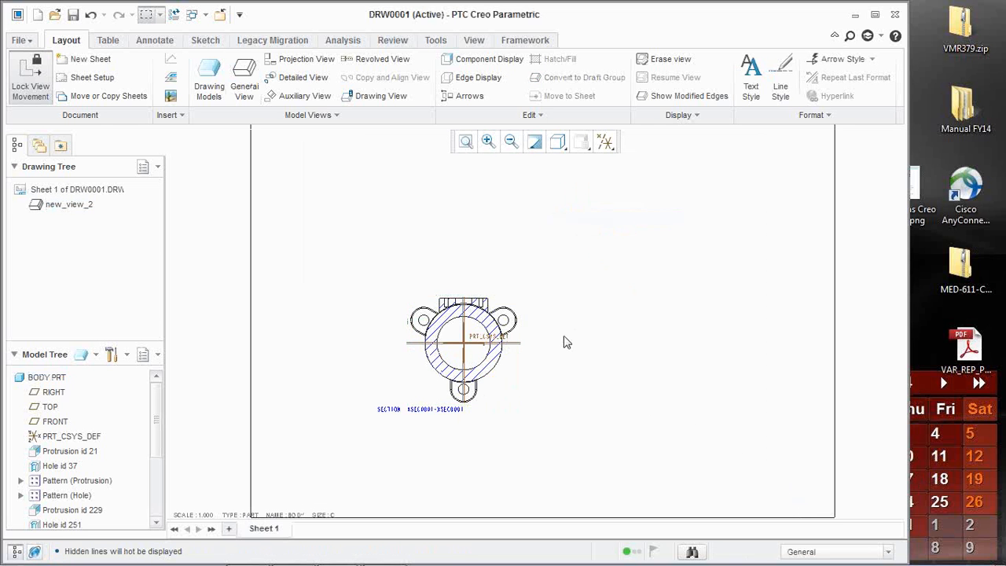
left_click(557, 141)
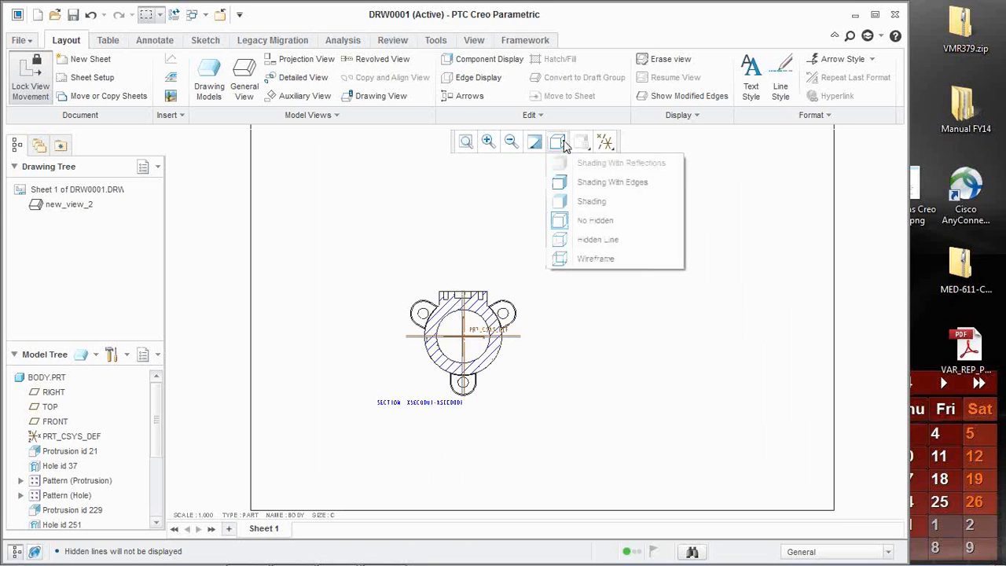
left_click(563, 203)
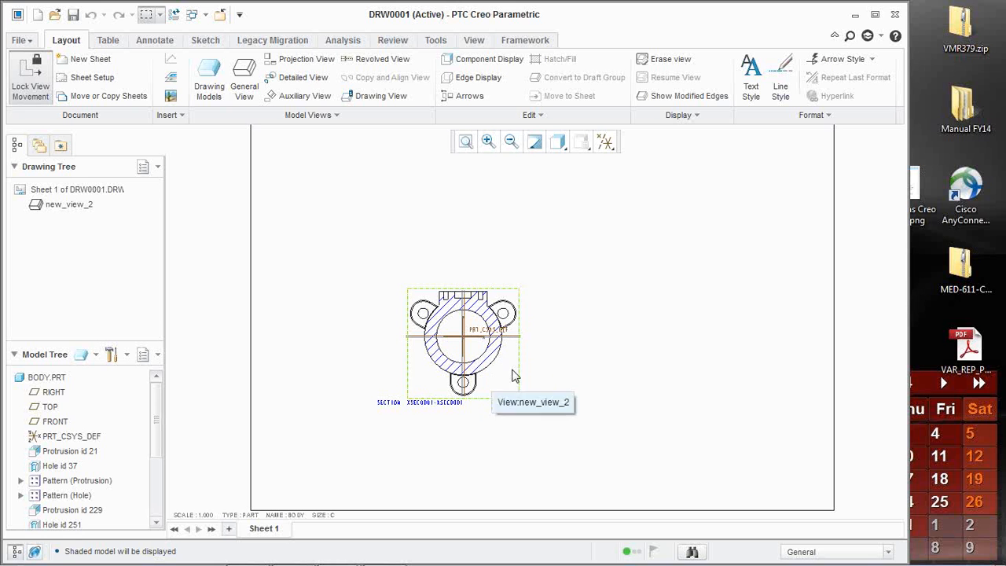
- Set the drawing's display style to Shading With Edges and check the section view
left_click(555, 147)
scroll(469, 321, "up", 3)
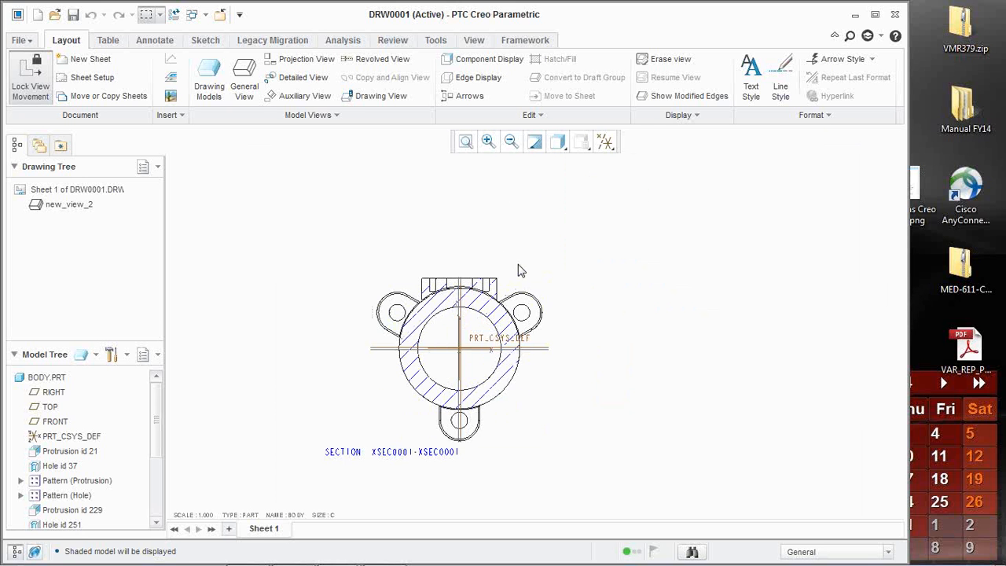
left_click(557, 146)
left_click(574, 181)
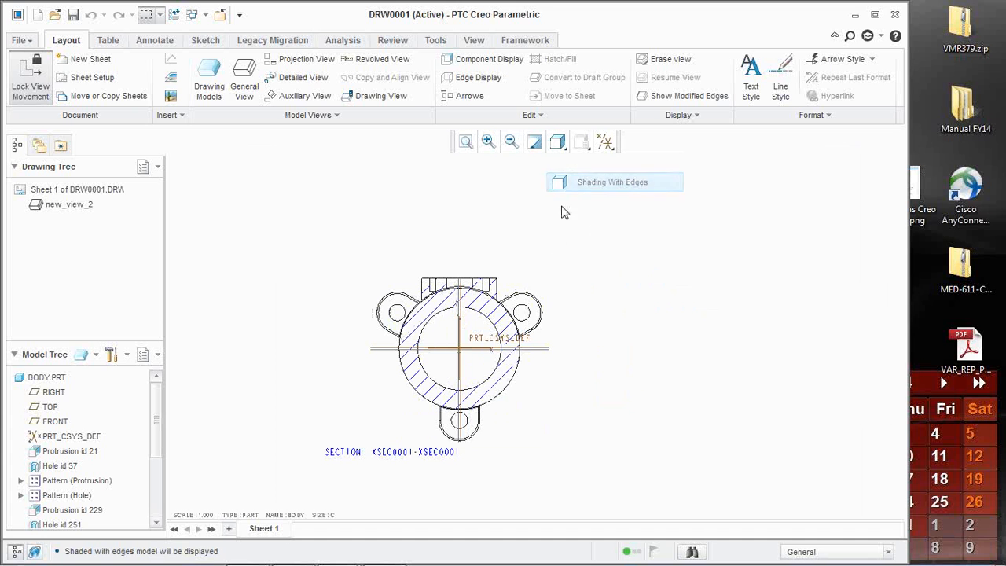
left_click(546, 297)
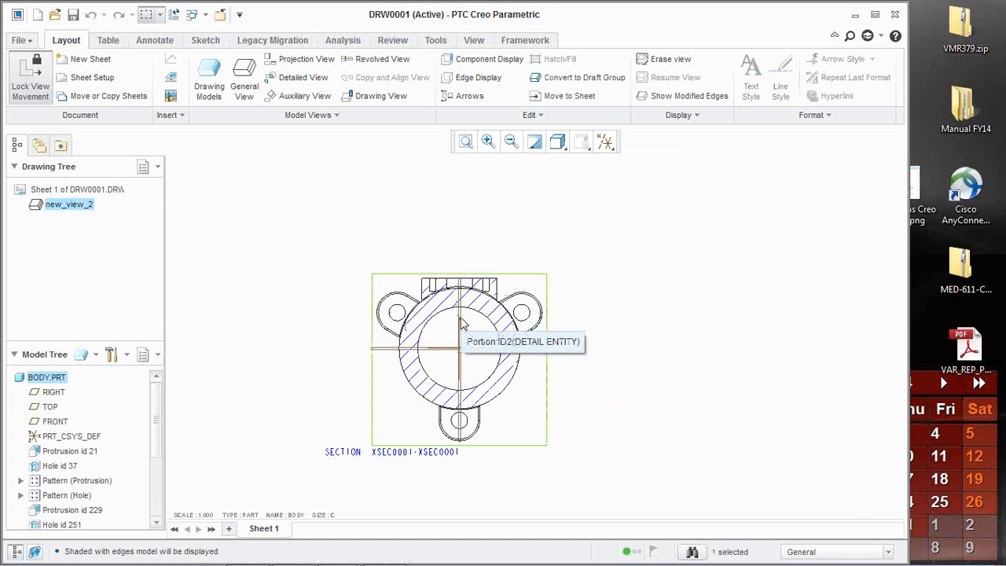
left_click(549, 262)
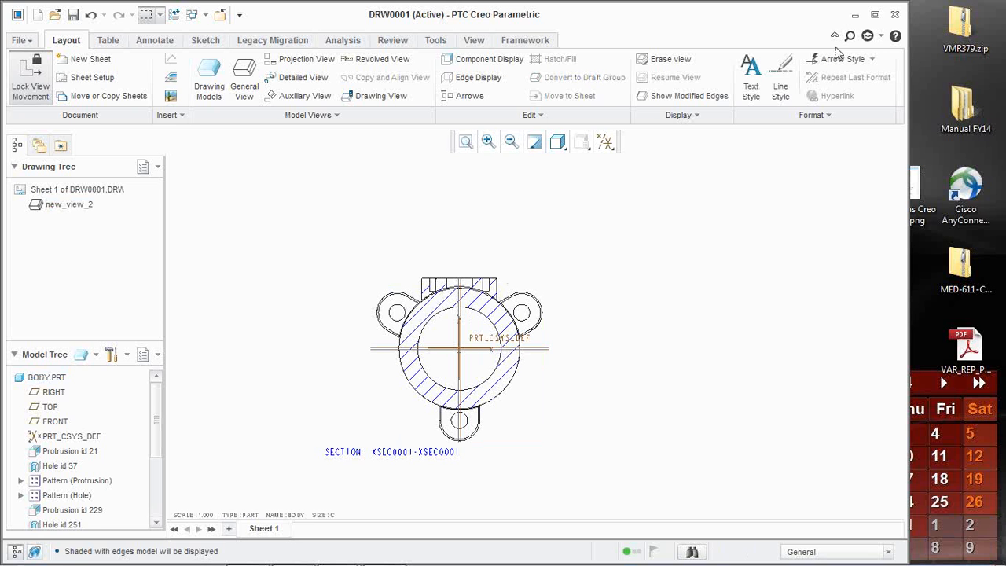
- Clear the desktop by closing the drawing, minimizing the body part window and closing the options Creo 2.0.png picture
left_click(854, 15)
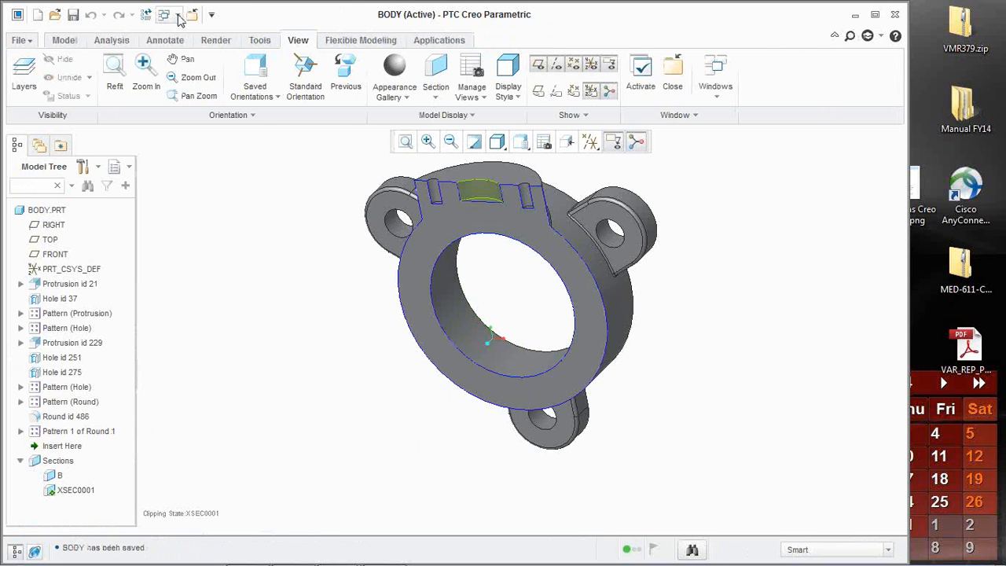
left_click(179, 17)
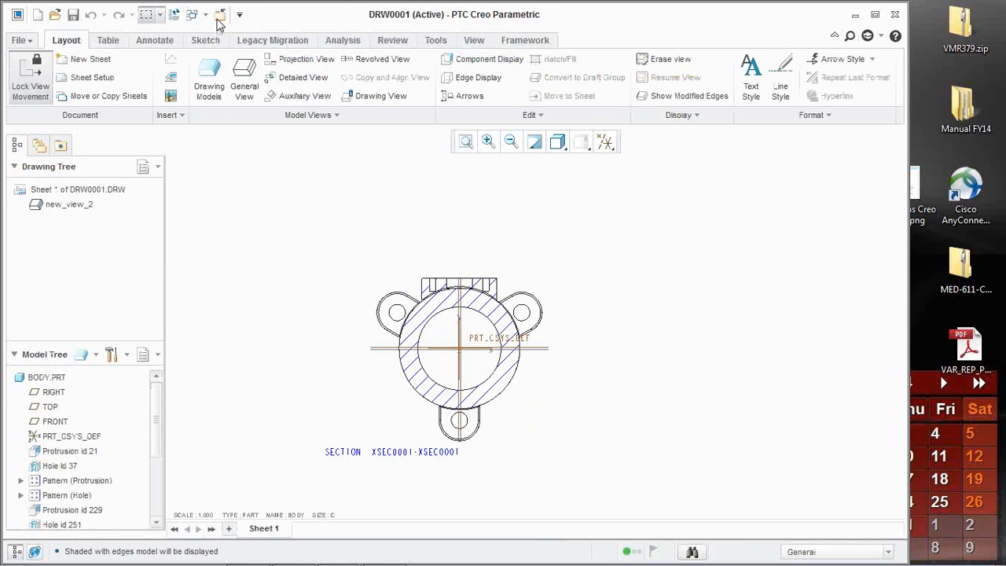
left_click(220, 16)
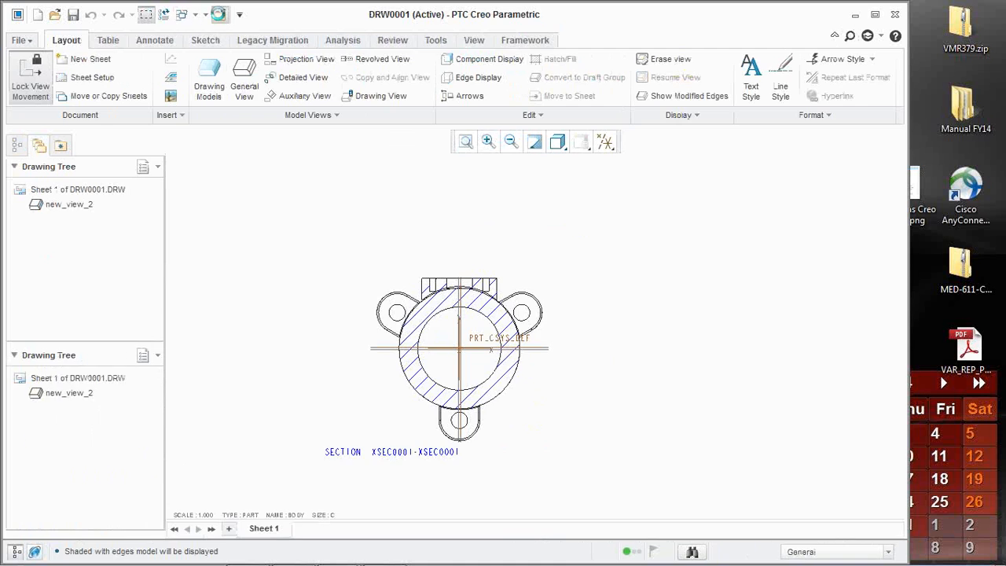
left_click(854, 15)
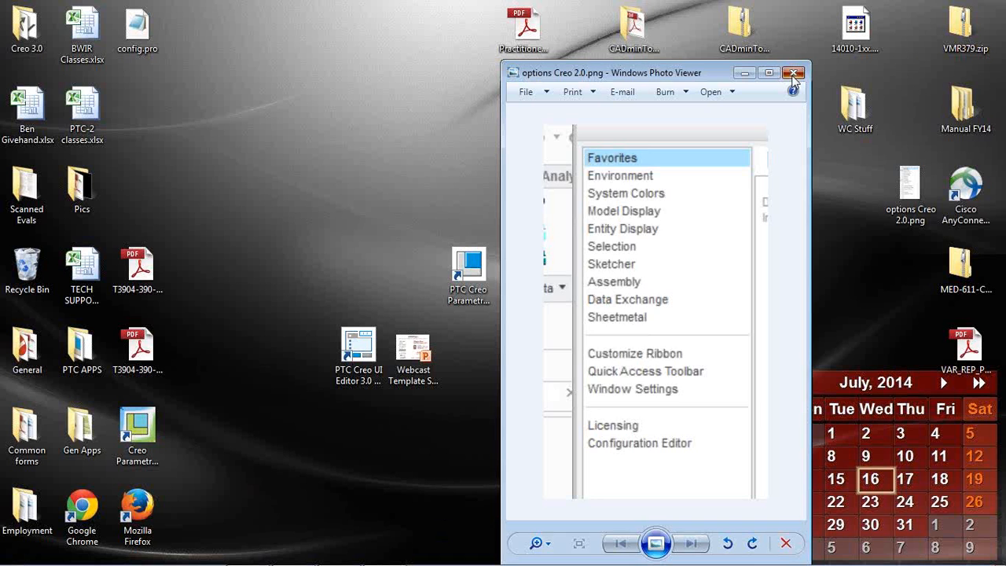
left_click(792, 72)
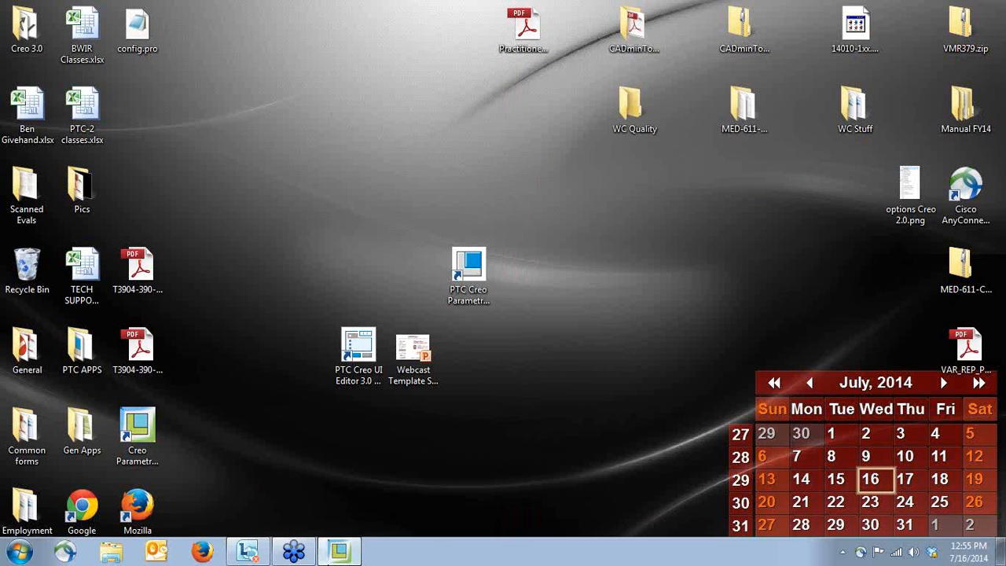
- Open the Webcast Template Slides PTC - Creo 3.0 presentation in PowerPoint and start the slide show from its last slide
double_click(412, 353)
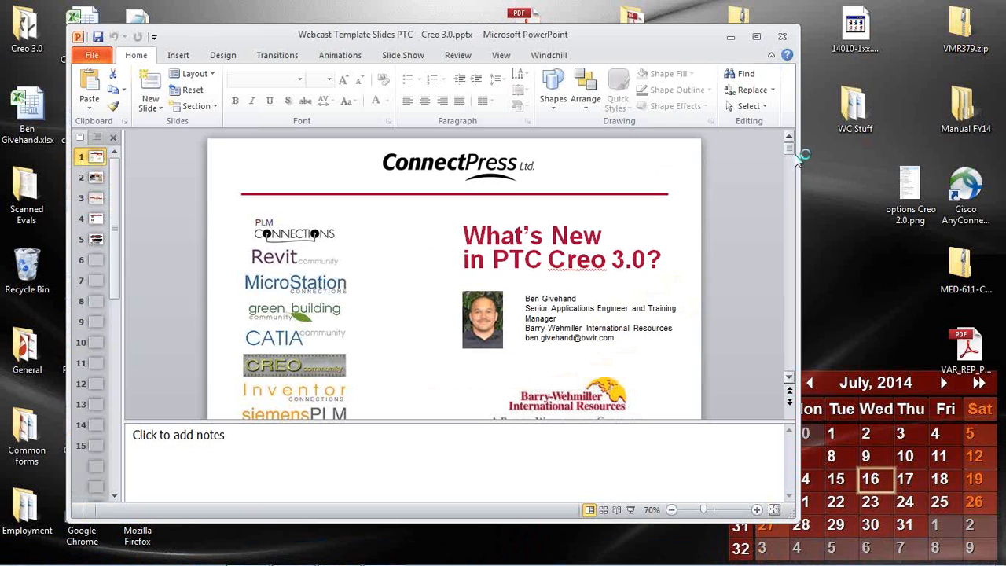
left_click_drag(788, 148, 789, 366)
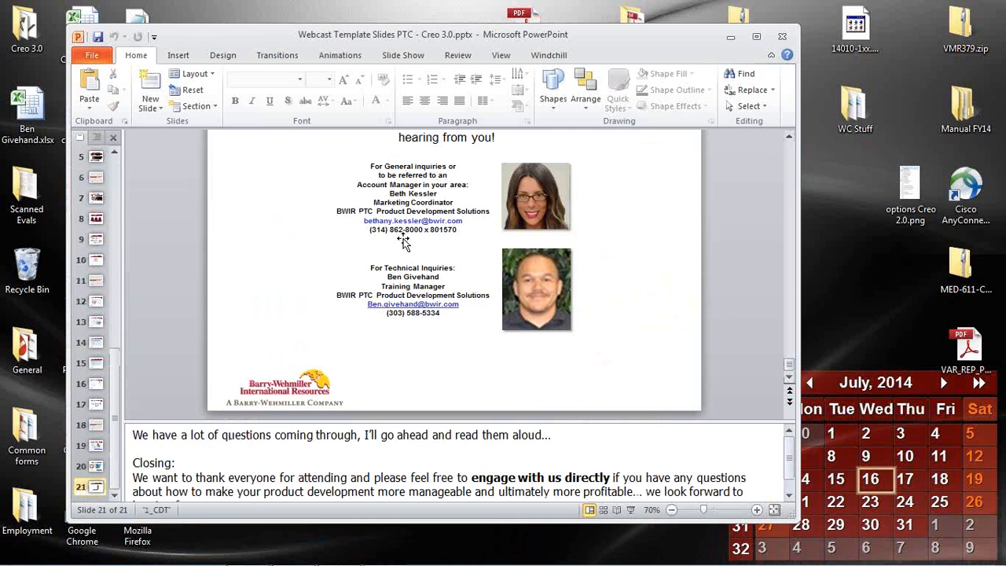
left_click(403, 55)
left_click(151, 93)
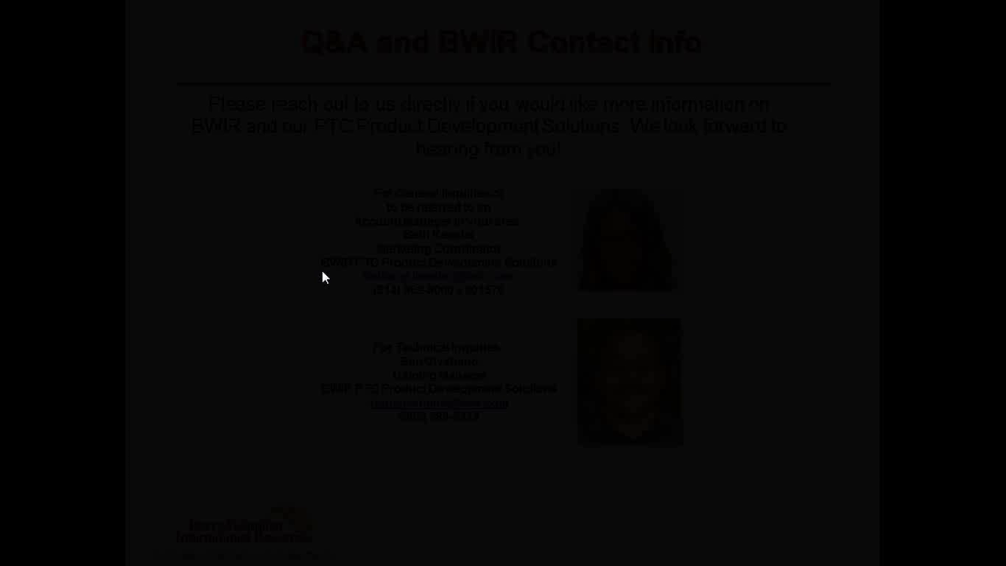